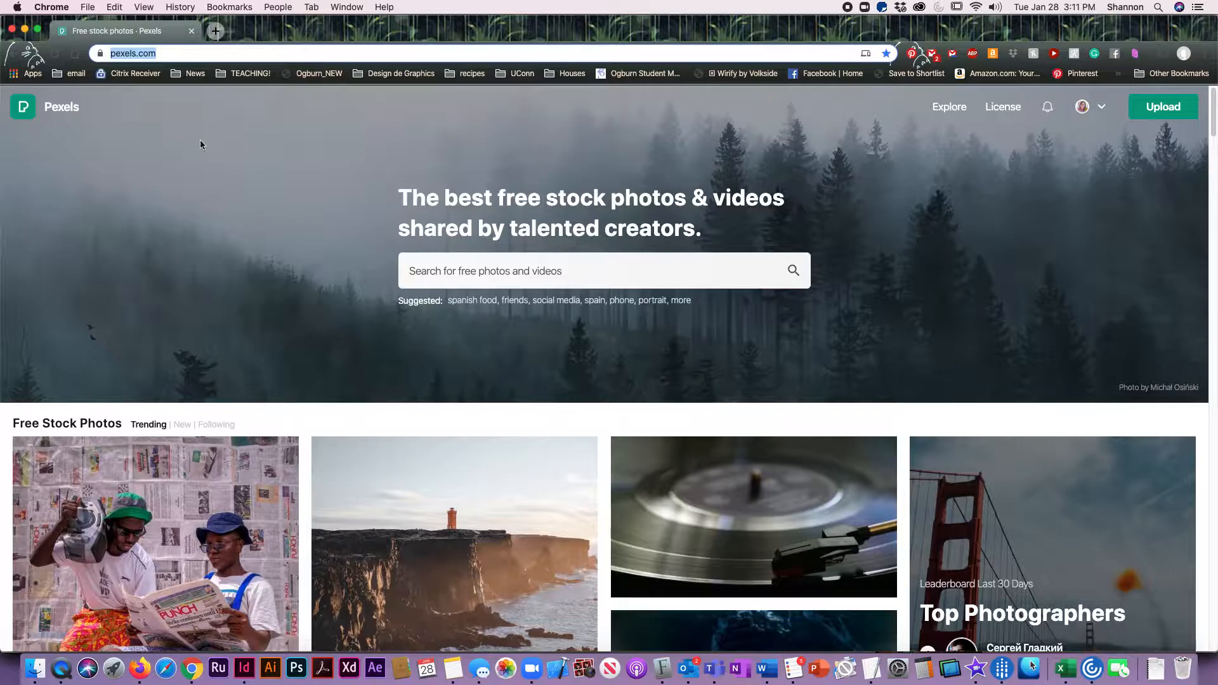
# Step: Search Pexels for steak photos and open the close-up photo of the meal served on a plate
pyautogui.click(422, 279)
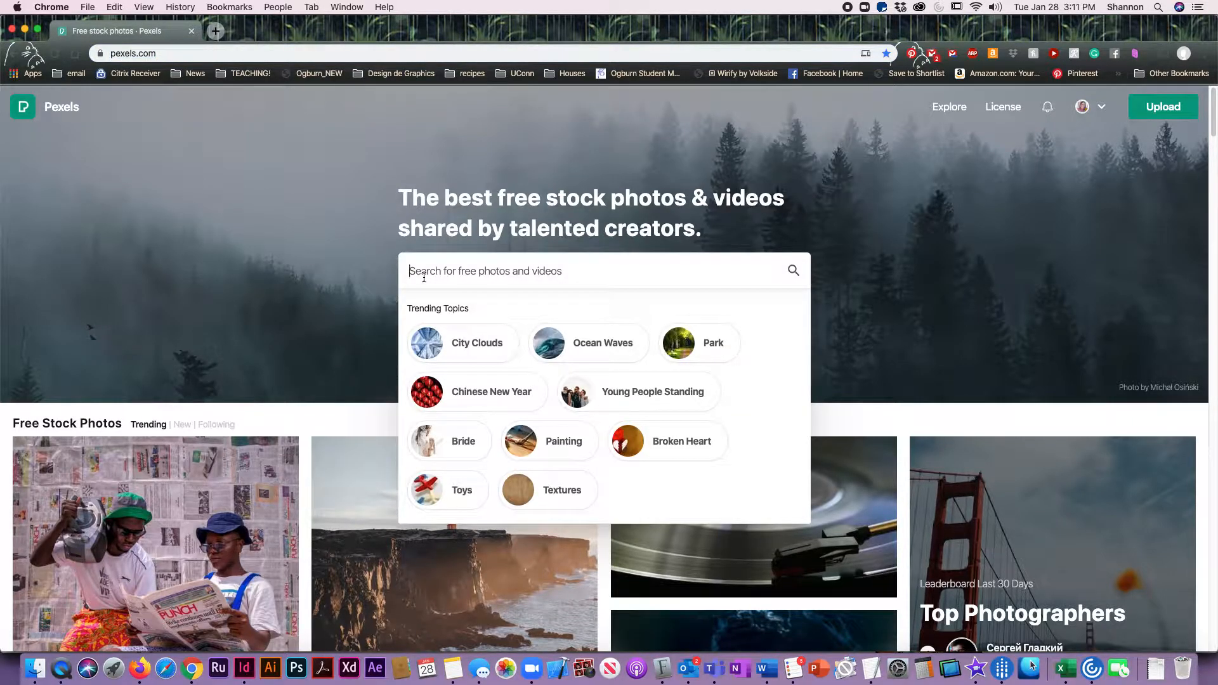
pyautogui.write('steak')
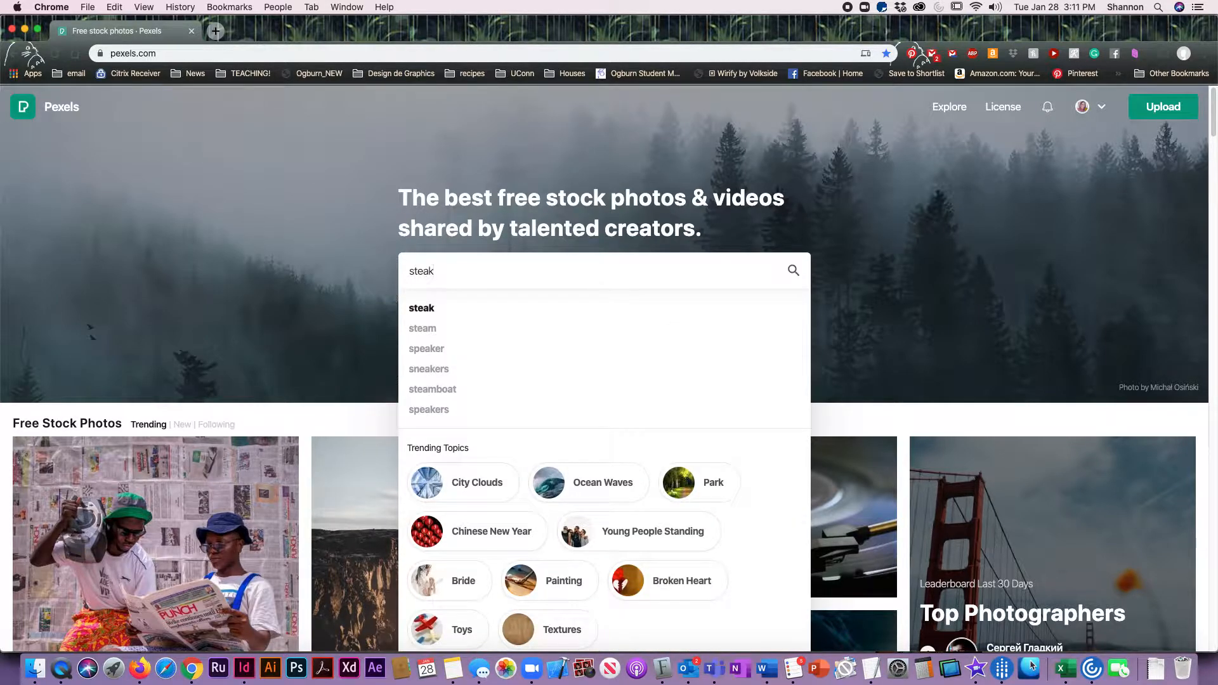
pyautogui.press('Return')
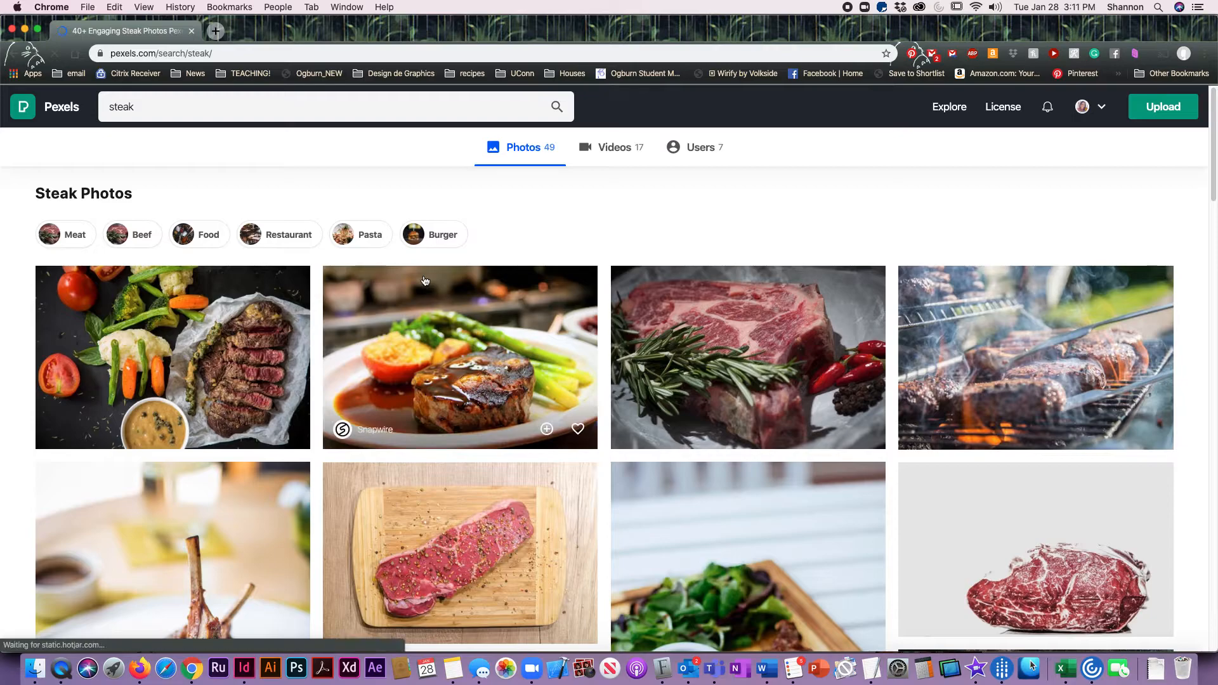
pyautogui.scroll(-4, 597, 450)
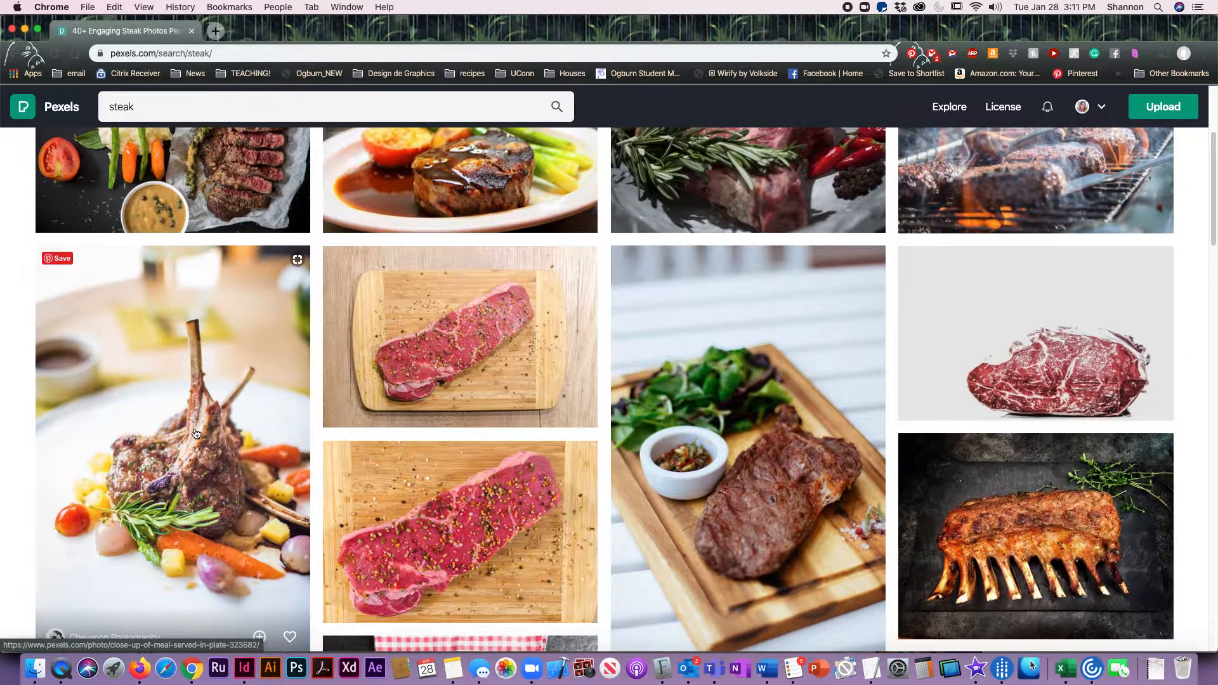
pyautogui.scroll(-1, 197, 433)
pyautogui.click(196, 433)
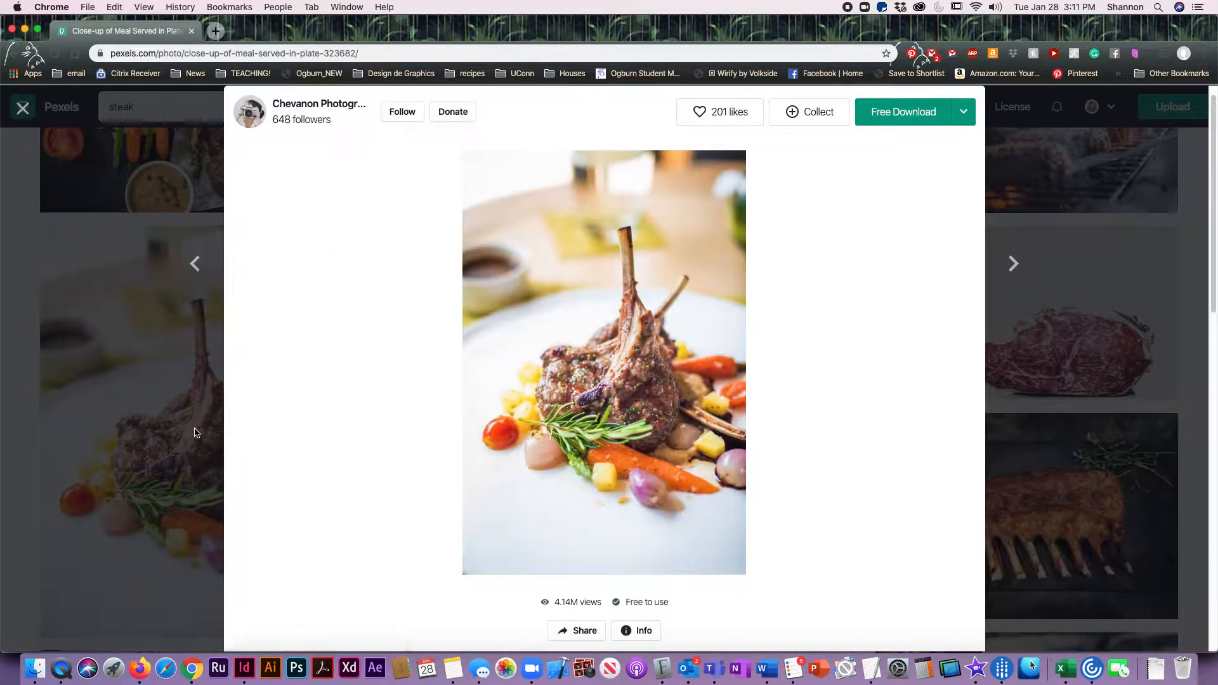
# Step: Switch to Finder and preview the close-up-of-meal JPG in the Assignment folder
pyautogui.click(35, 668)
pyautogui.click(377, 279)
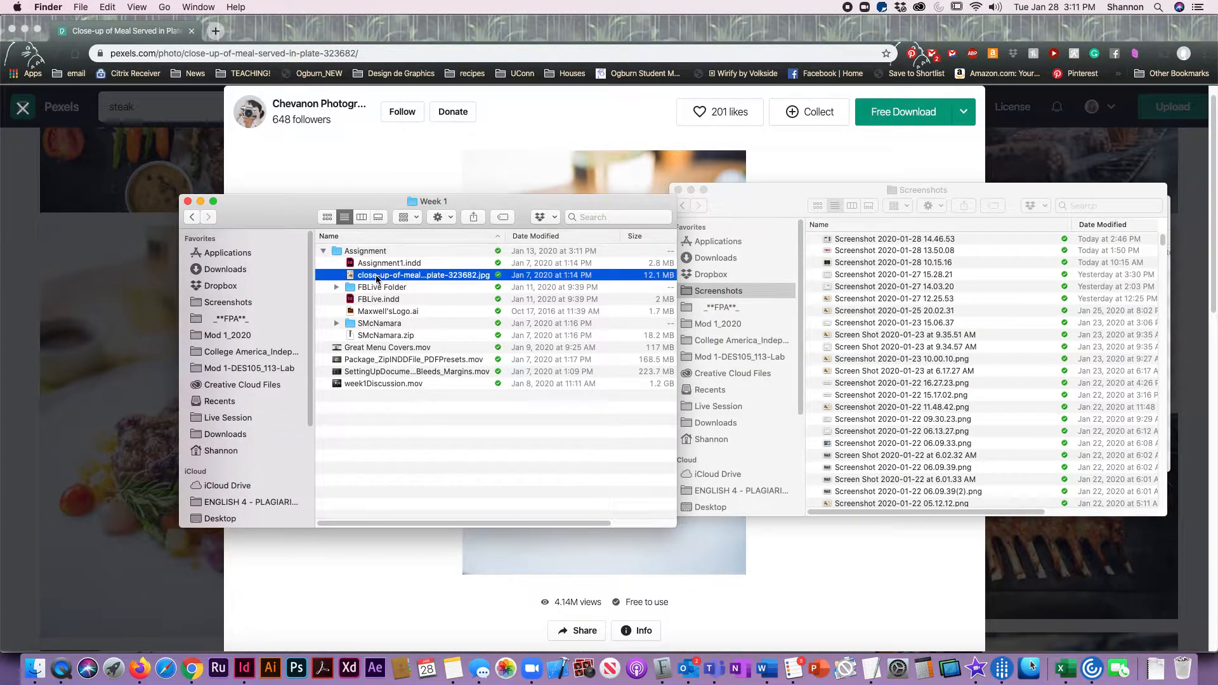
pyautogui.press('space')
pyautogui.press('space')
# Step: Switch to InDesign and start a new document with 2 pages, using inches as the units
pyautogui.click(244, 668)
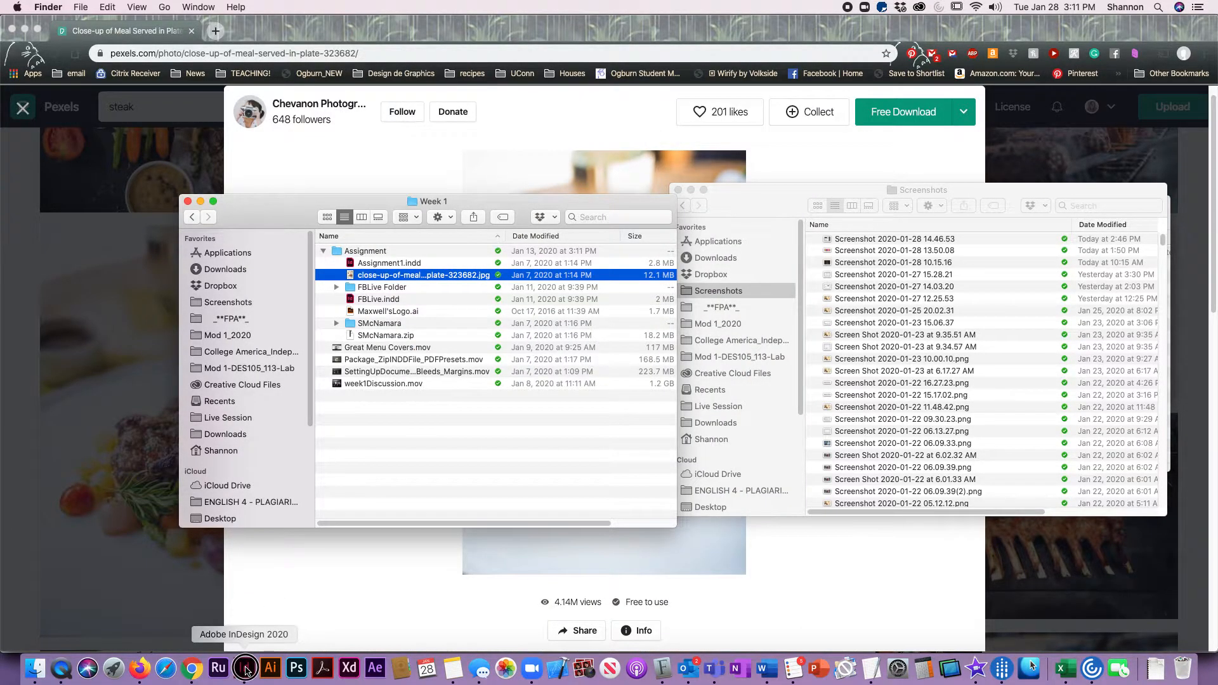
pyautogui.press('super+w')
pyautogui.click(611, 351)
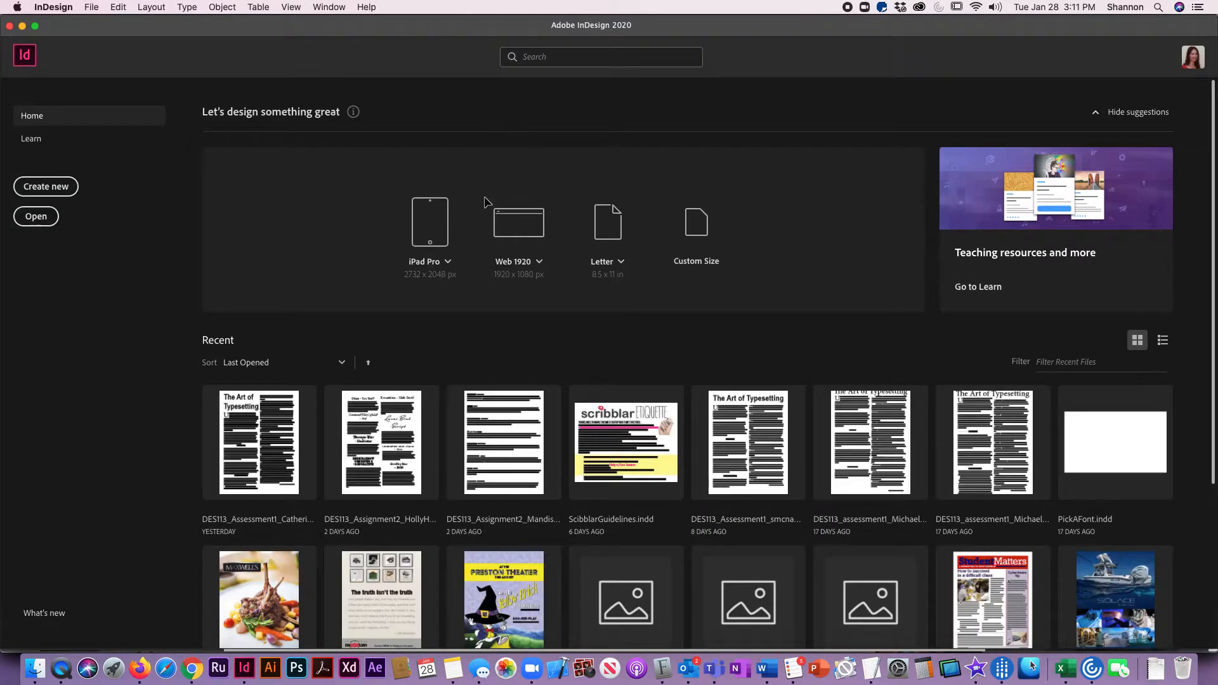
pyautogui.click(64, 193)
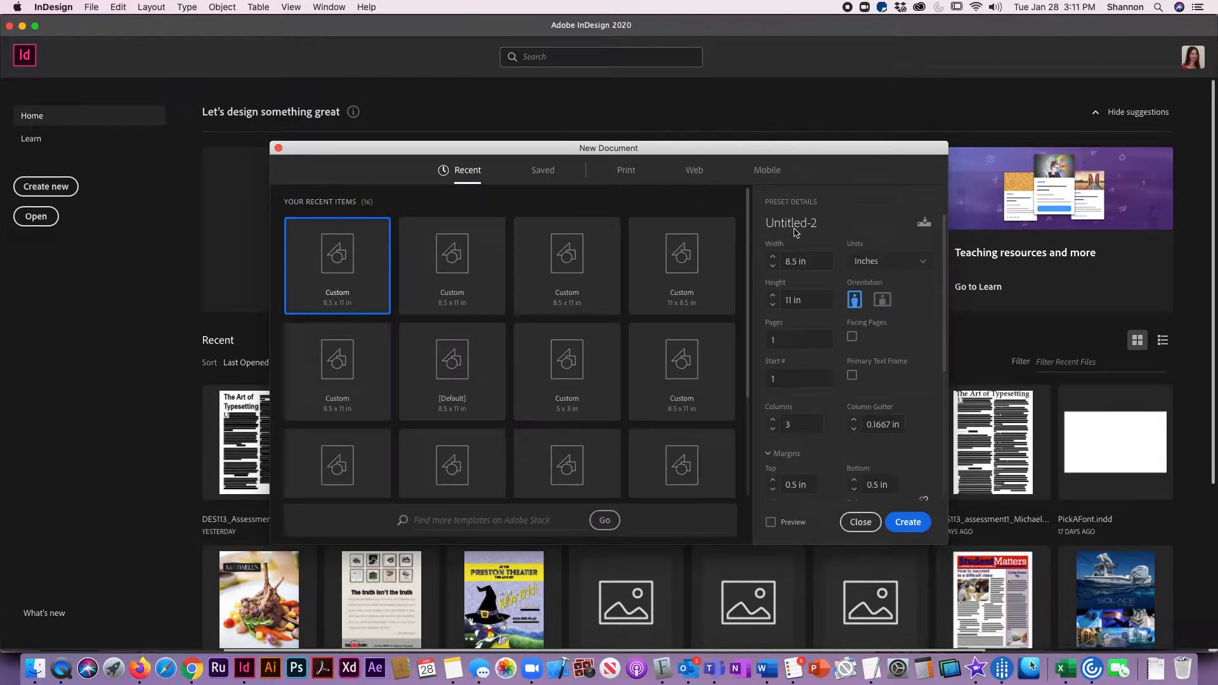
pyautogui.click(773, 340)
pyautogui.click(905, 262)
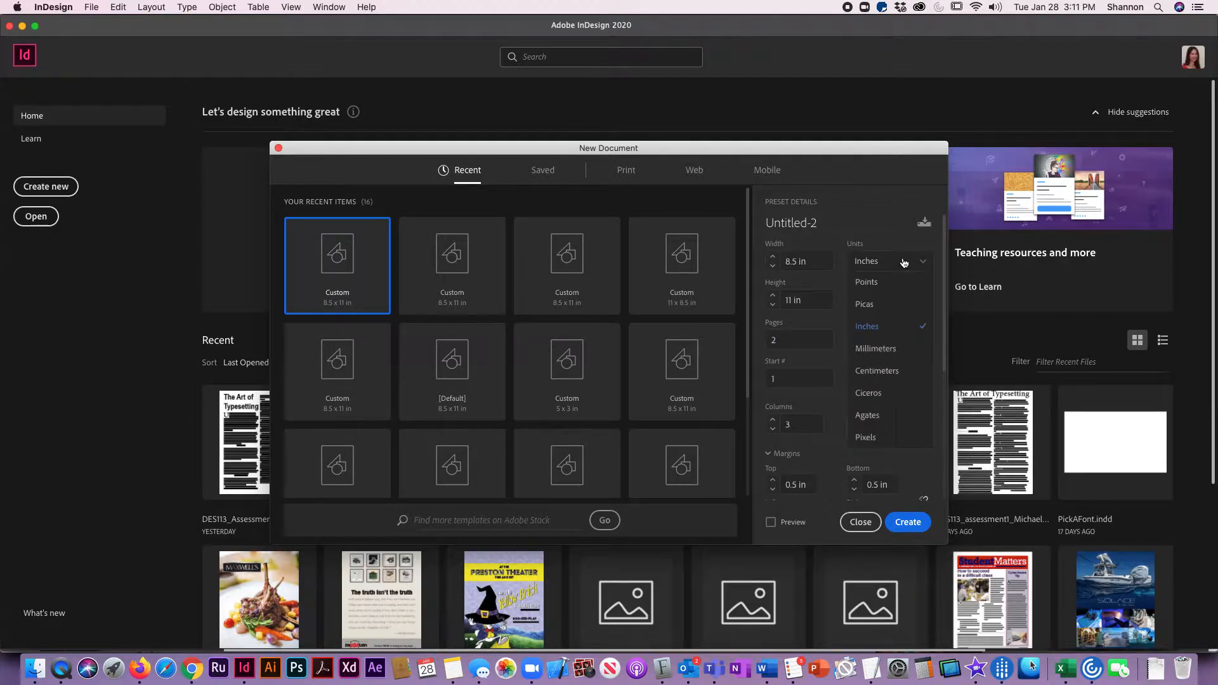
pyautogui.click(891, 332)
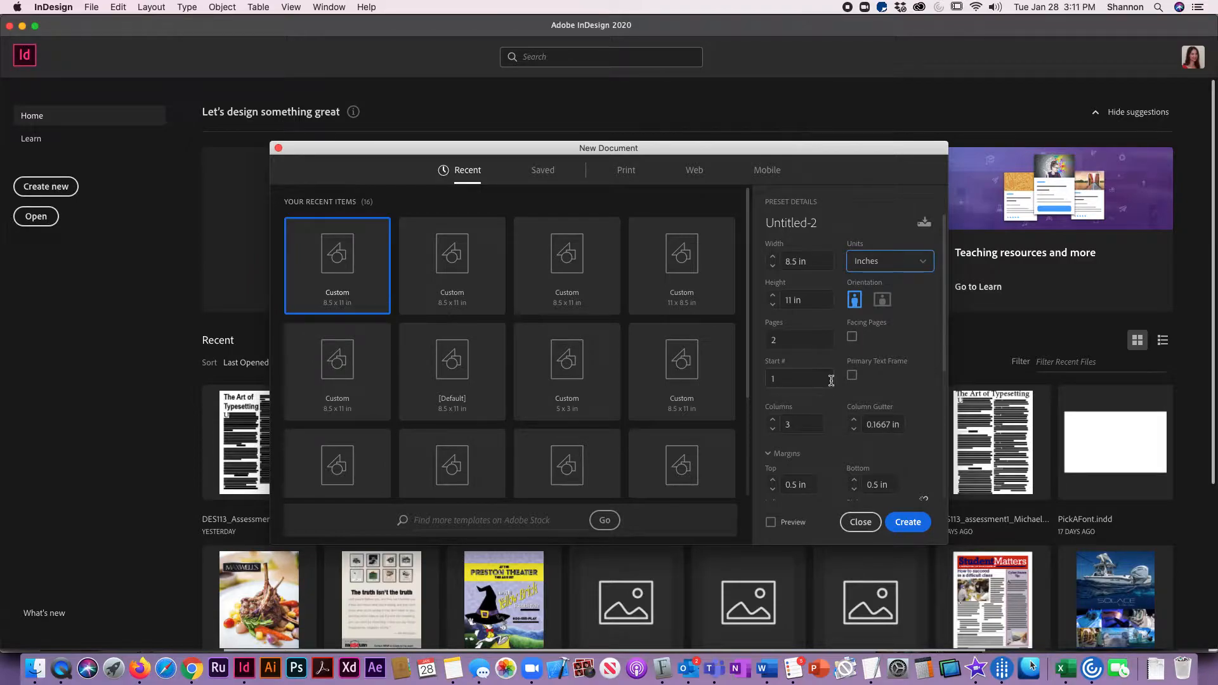
# Step: Set the bleed to 0.125 in on all four sides and create the document
pyautogui.scroll(-3, 827, 422)
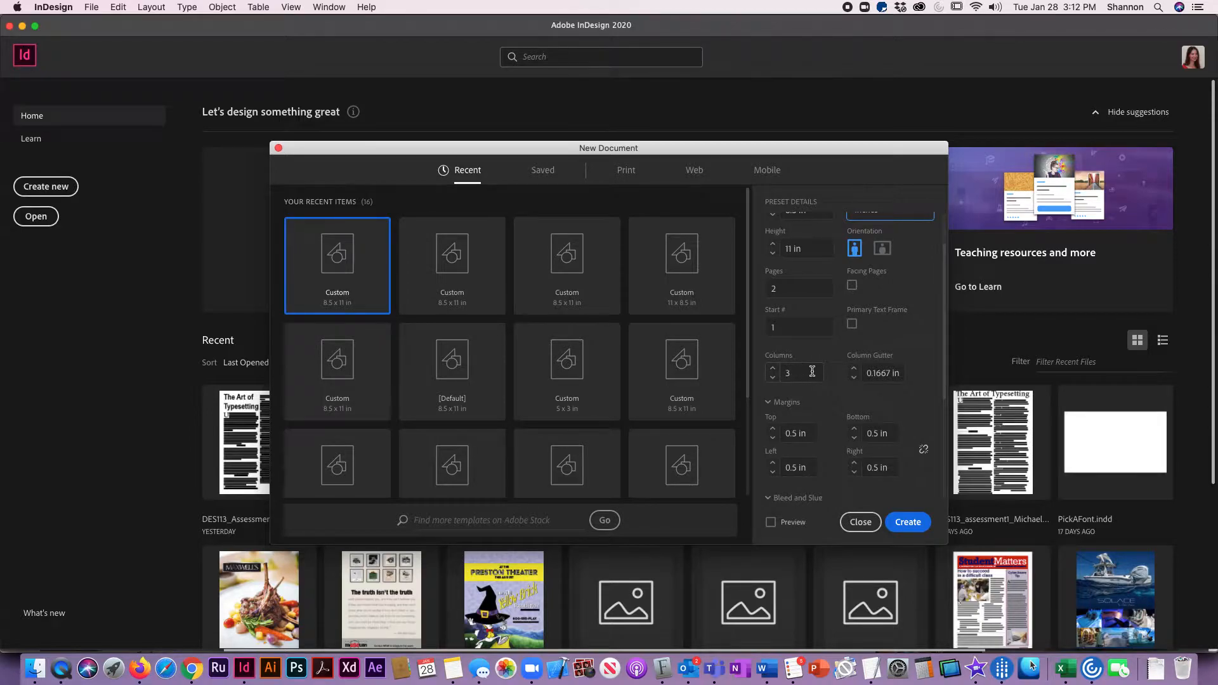
pyautogui.scroll(-1, 812, 371)
pyautogui.scroll(-1, 841, 443)
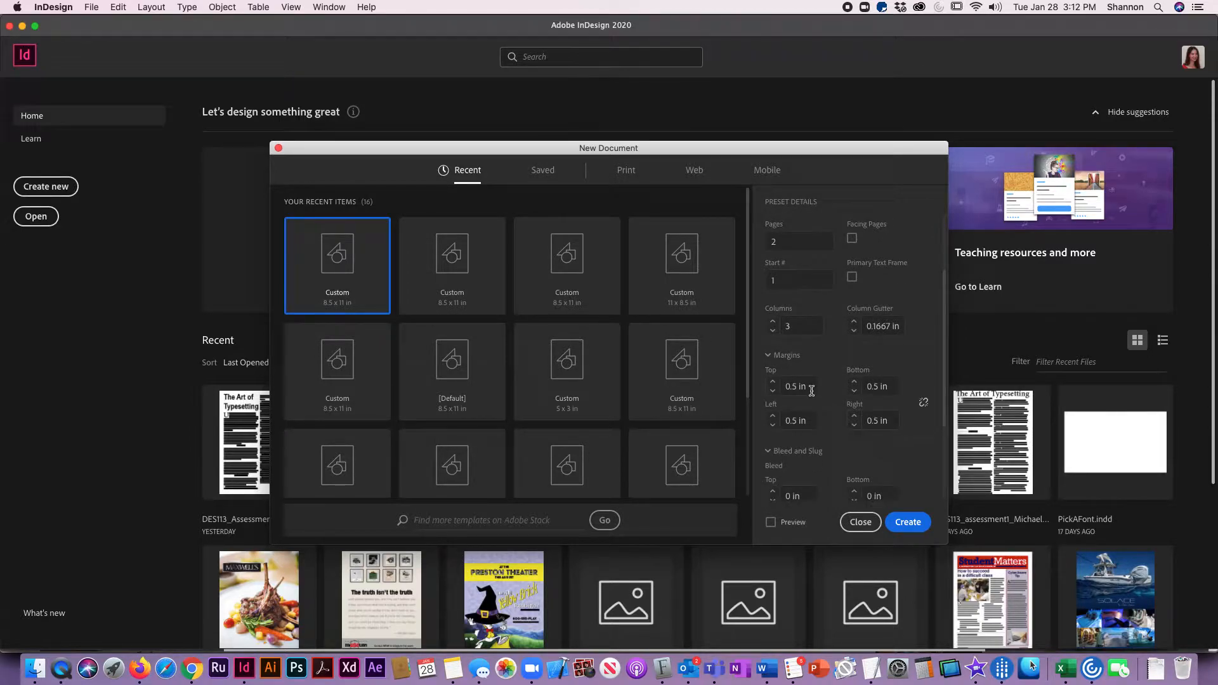
pyautogui.scroll(-3, 801, 406)
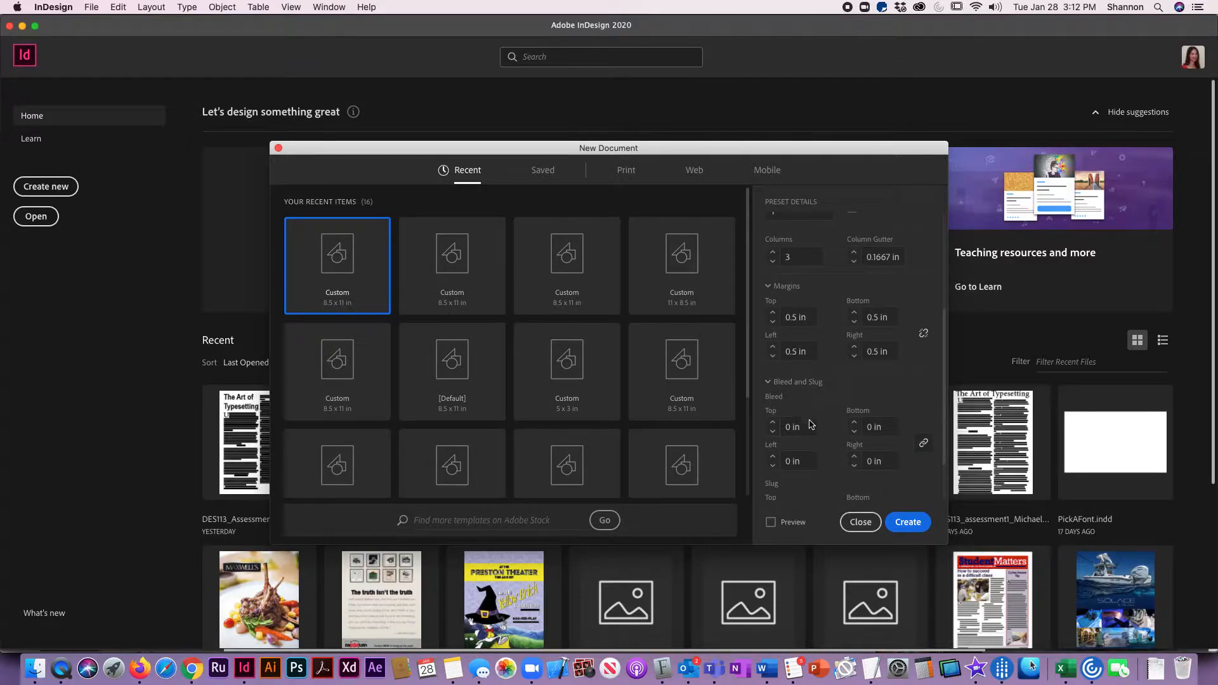
pyautogui.click(775, 424)
pyautogui.scroll(-2, 777, 425)
pyautogui.scroll(-1, 777, 424)
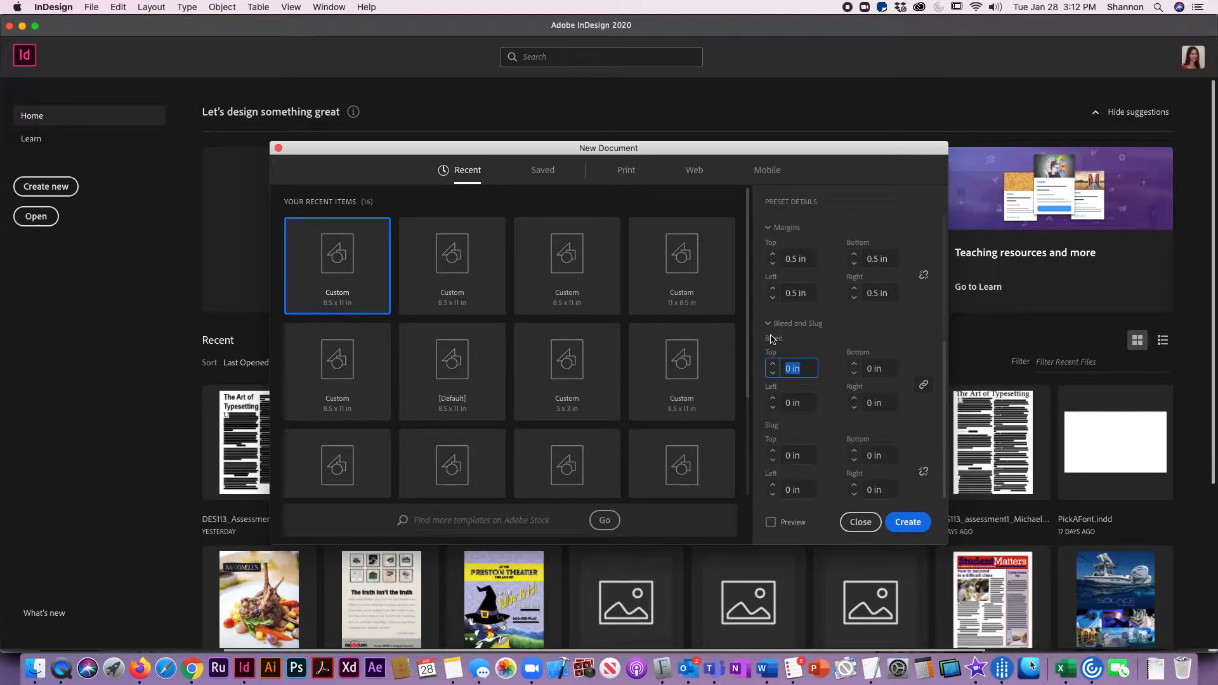
pyautogui.write('0.125')
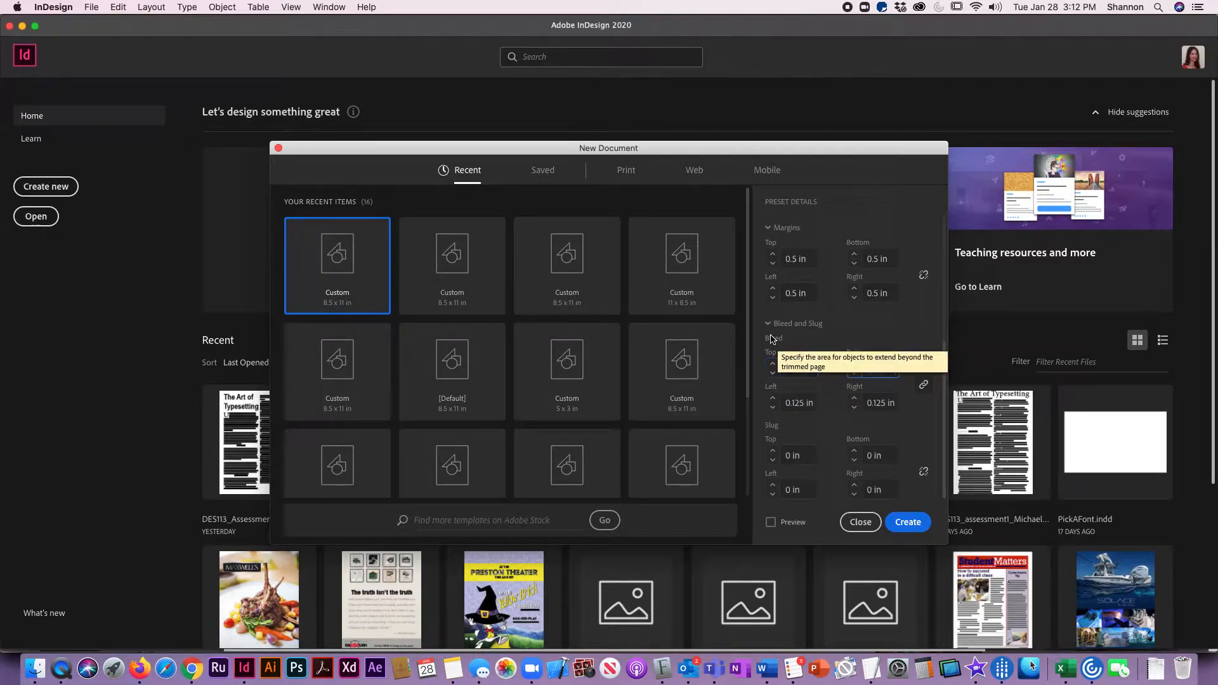
pyautogui.press('Tab')
pyautogui.click(908, 521)
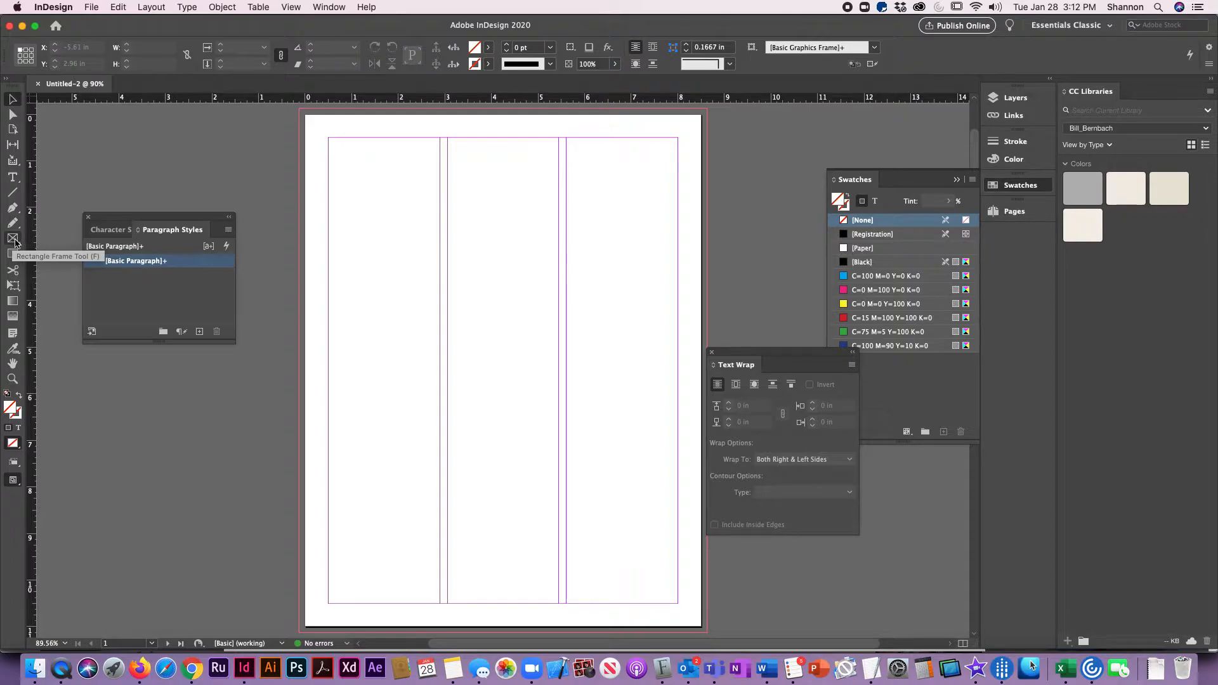
# Step: Reset the Essentials Classic workspace to its default panel layout
pyautogui.click(1068, 26)
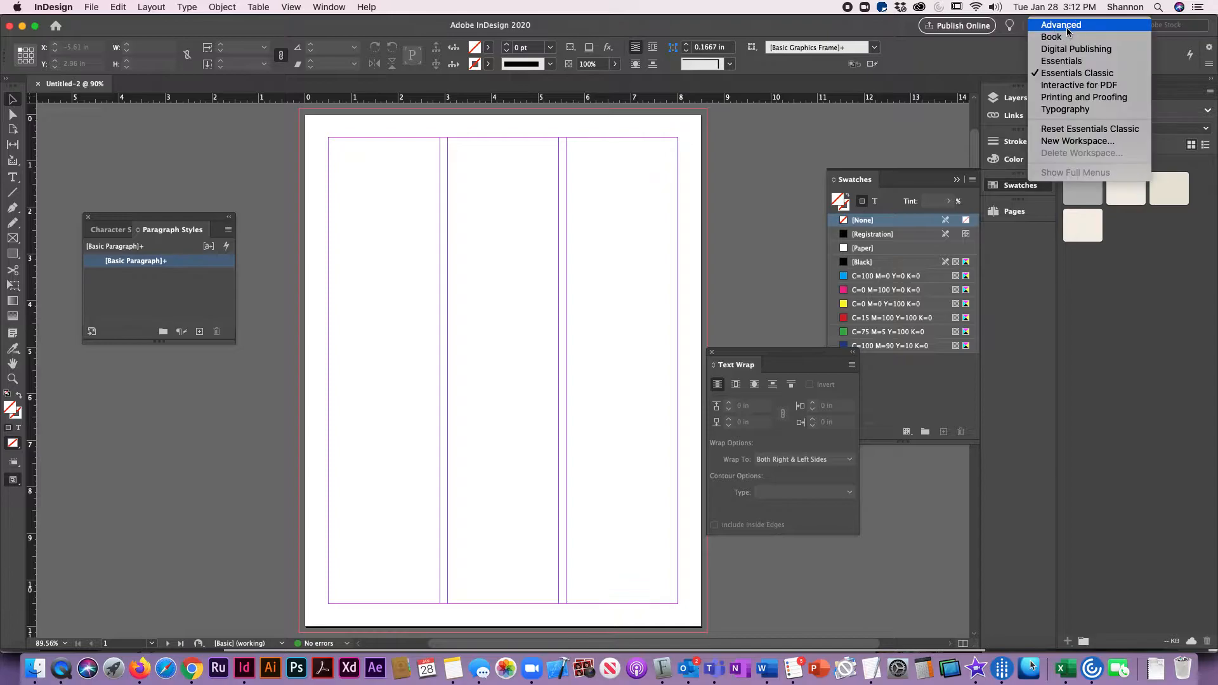
pyautogui.click(1088, 75)
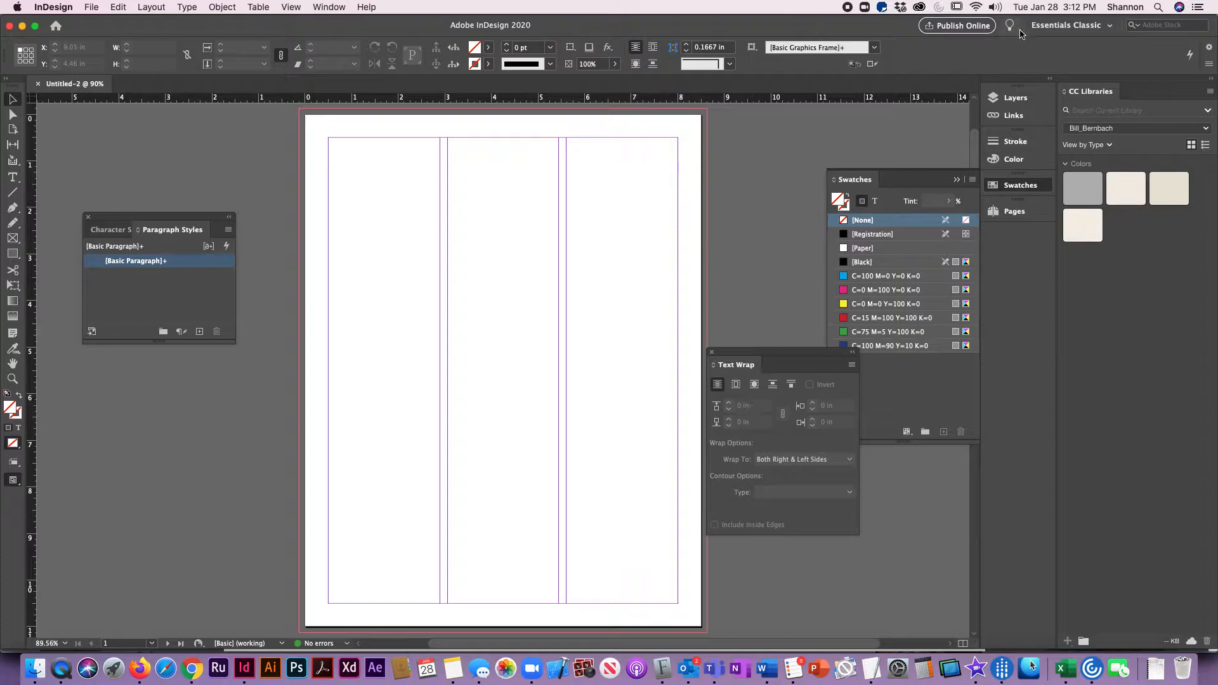
pyautogui.click(1054, 28)
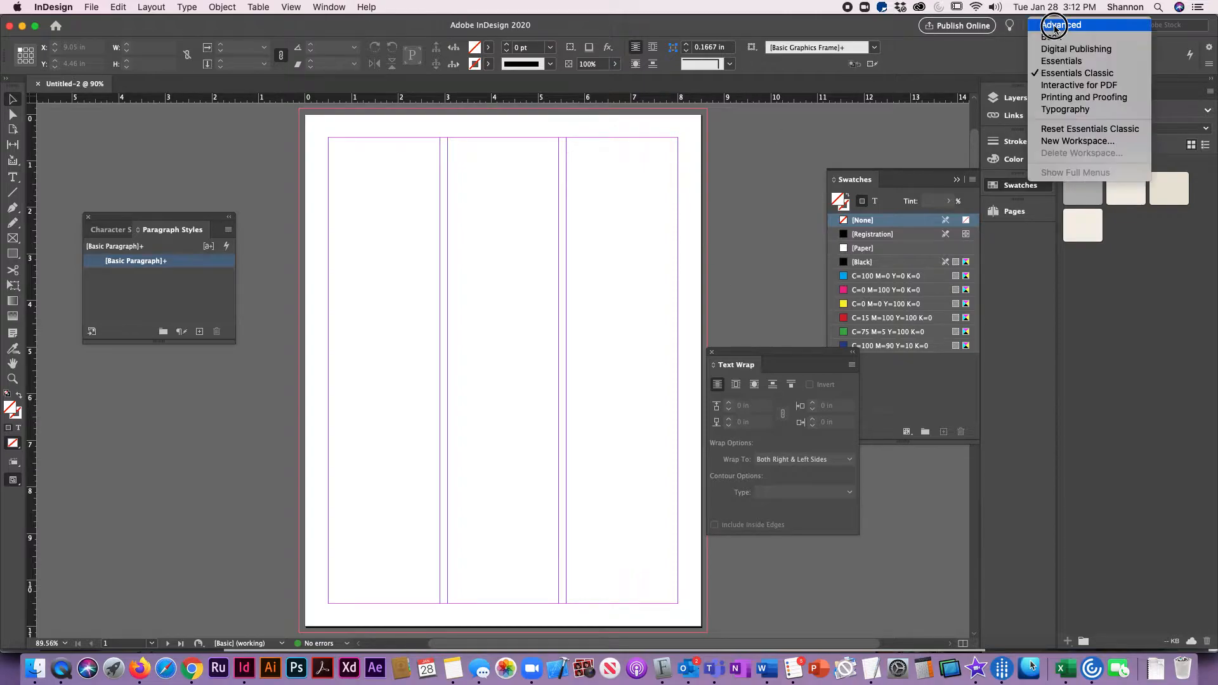
pyautogui.click(1064, 129)
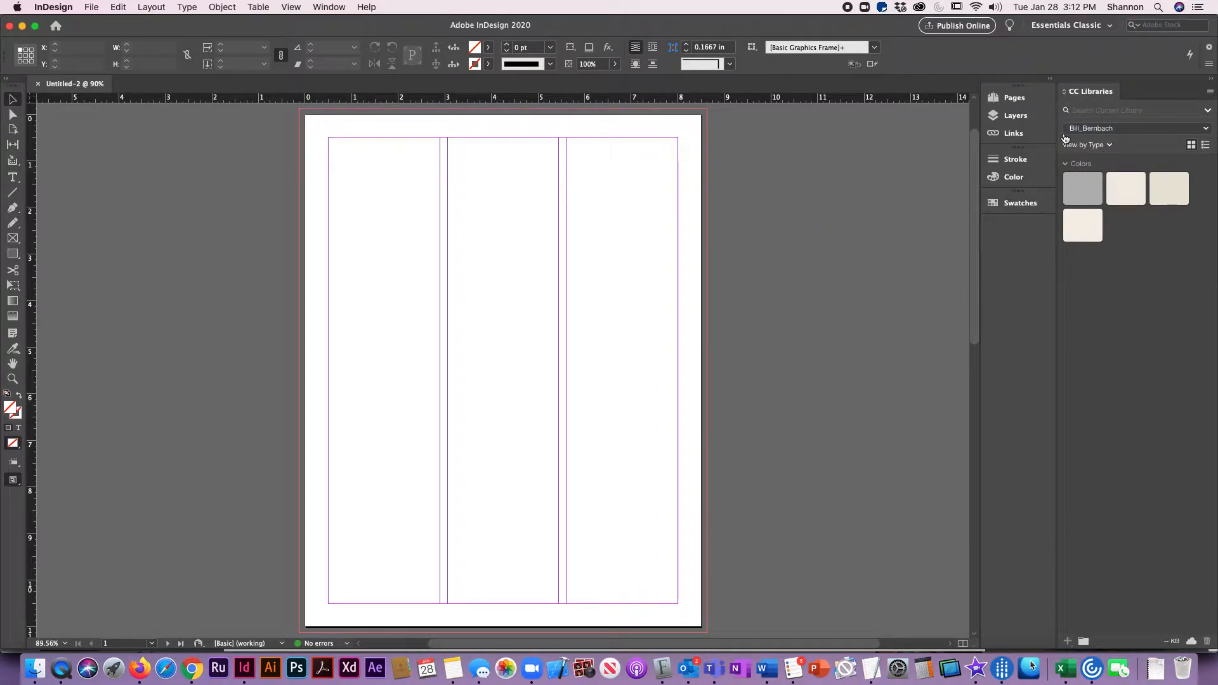
# Step: Draw a rectangle frame about 8.75 by 11.25 in covering the whole page out to the bleed guides
pyautogui.click(16, 241)
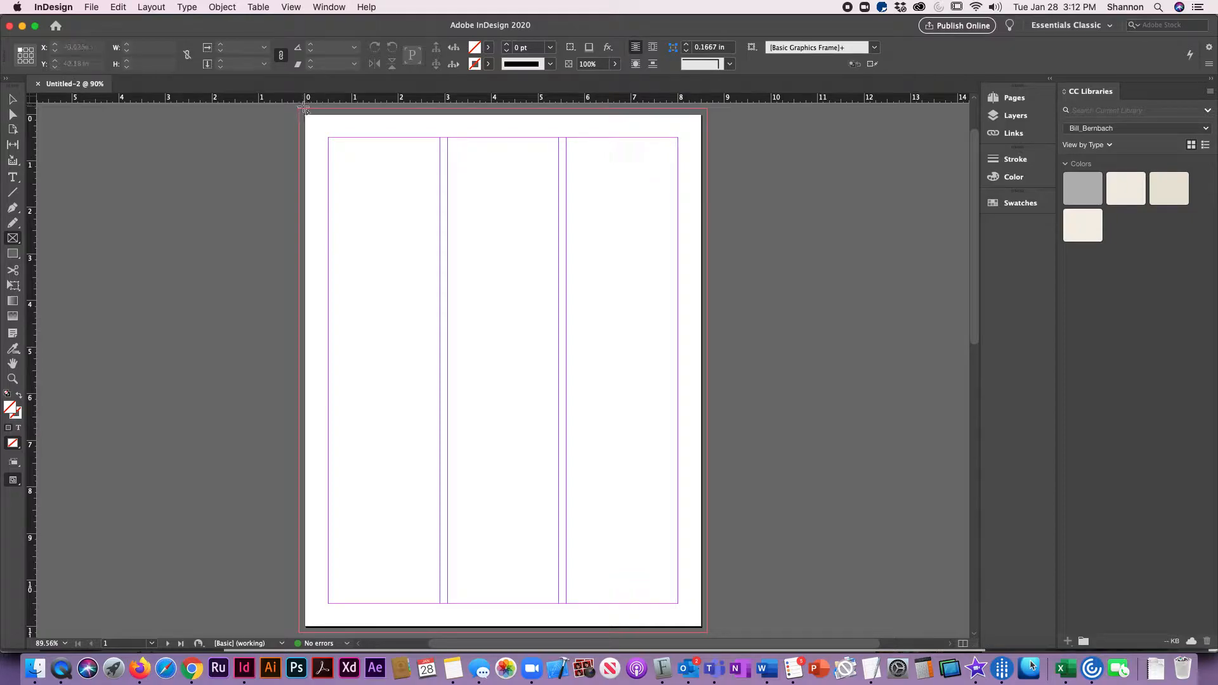
pyautogui.moveTo(300, 110); pyautogui.dragTo(706, 600)
pyautogui.scroll(1, 632, 572)
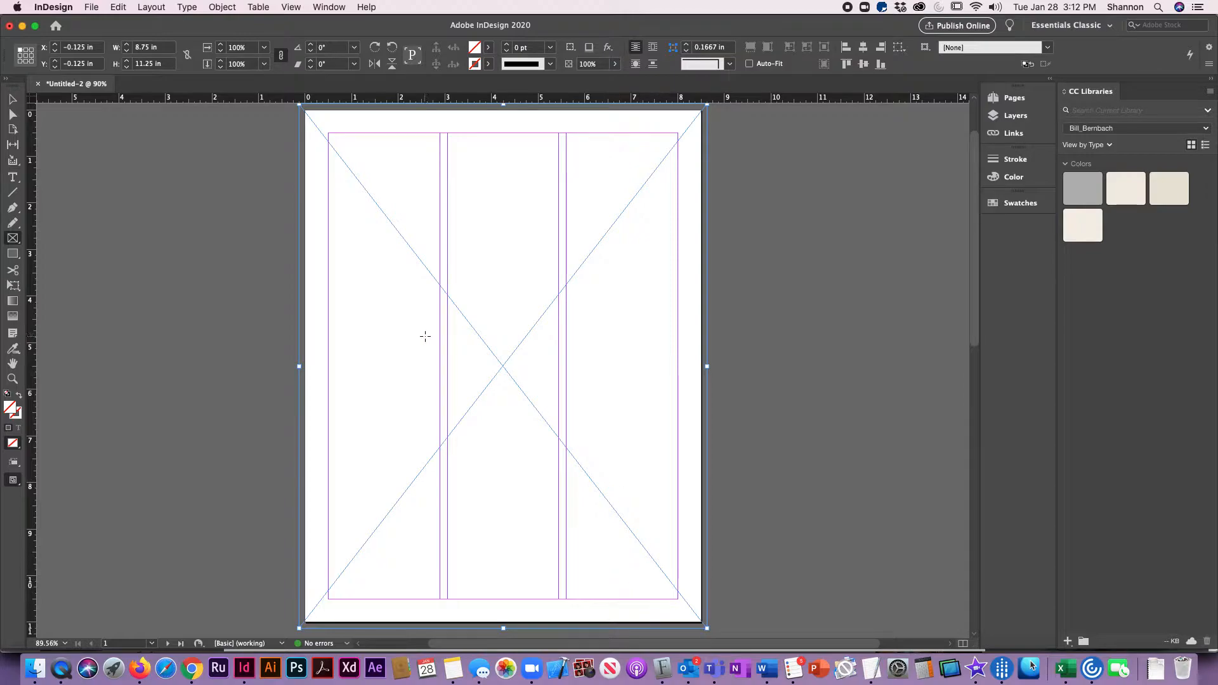
# Step: Place the close-up-of-meal JPG from the Assignment folder into the full-page frame
pyautogui.click(90, 8)
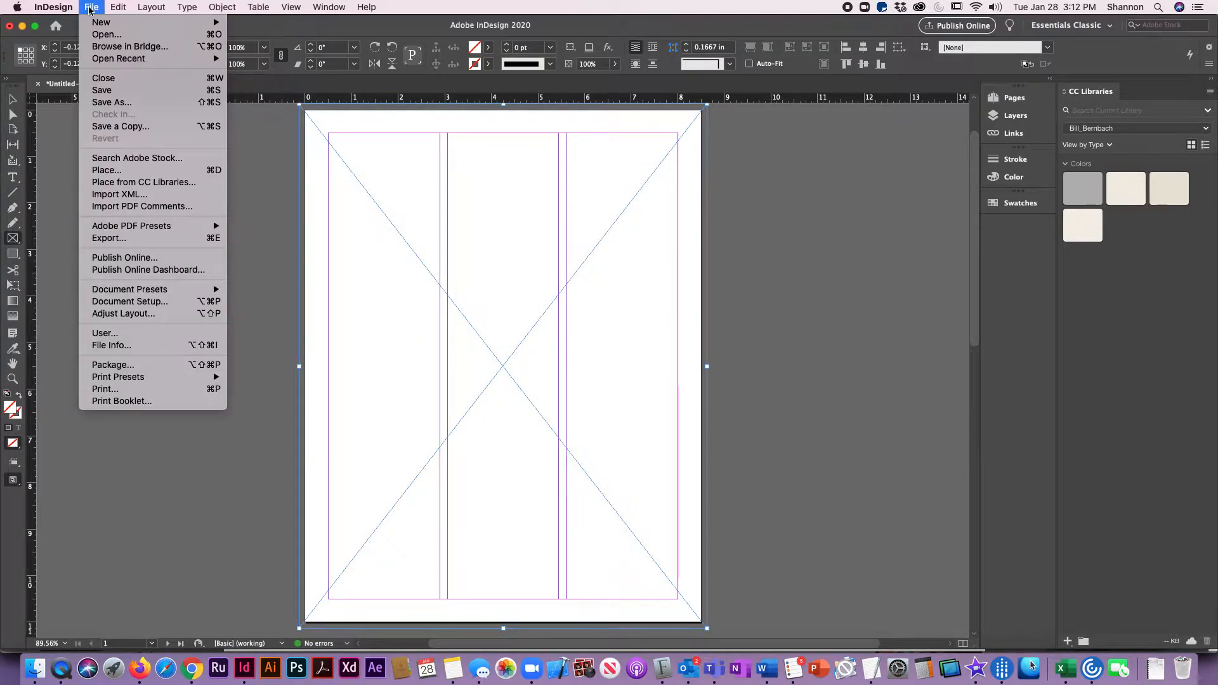
pyautogui.click(104, 171)
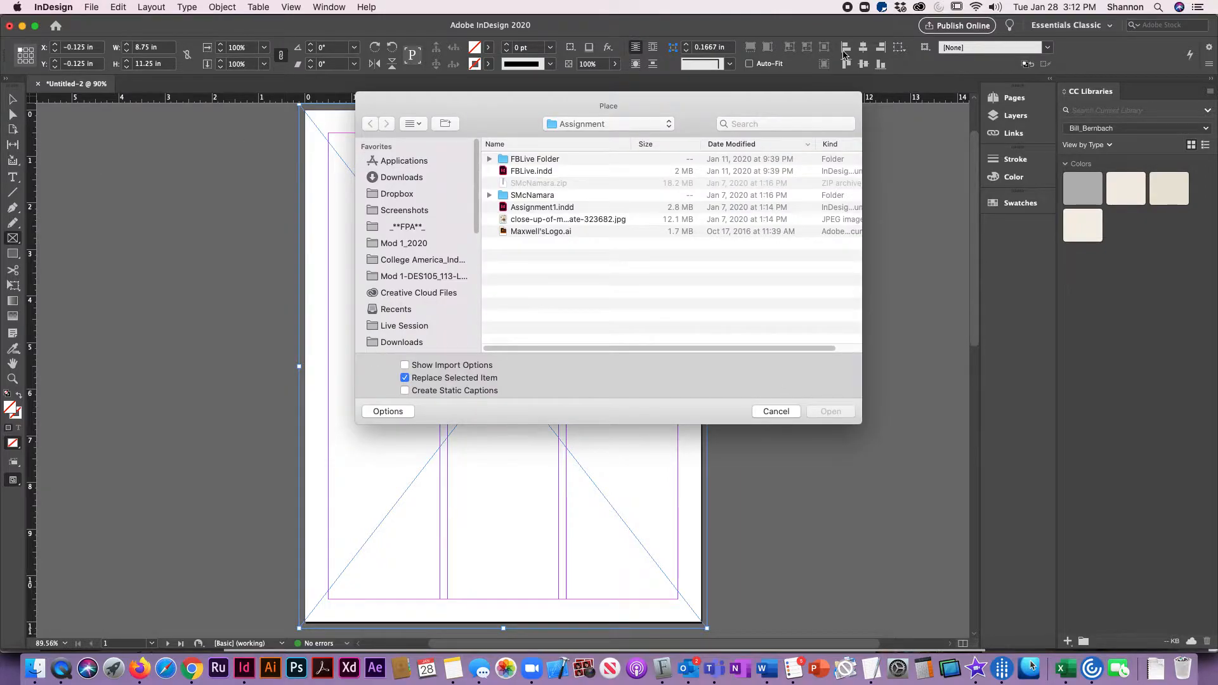
pyautogui.click(562, 220)
pyautogui.click(836, 414)
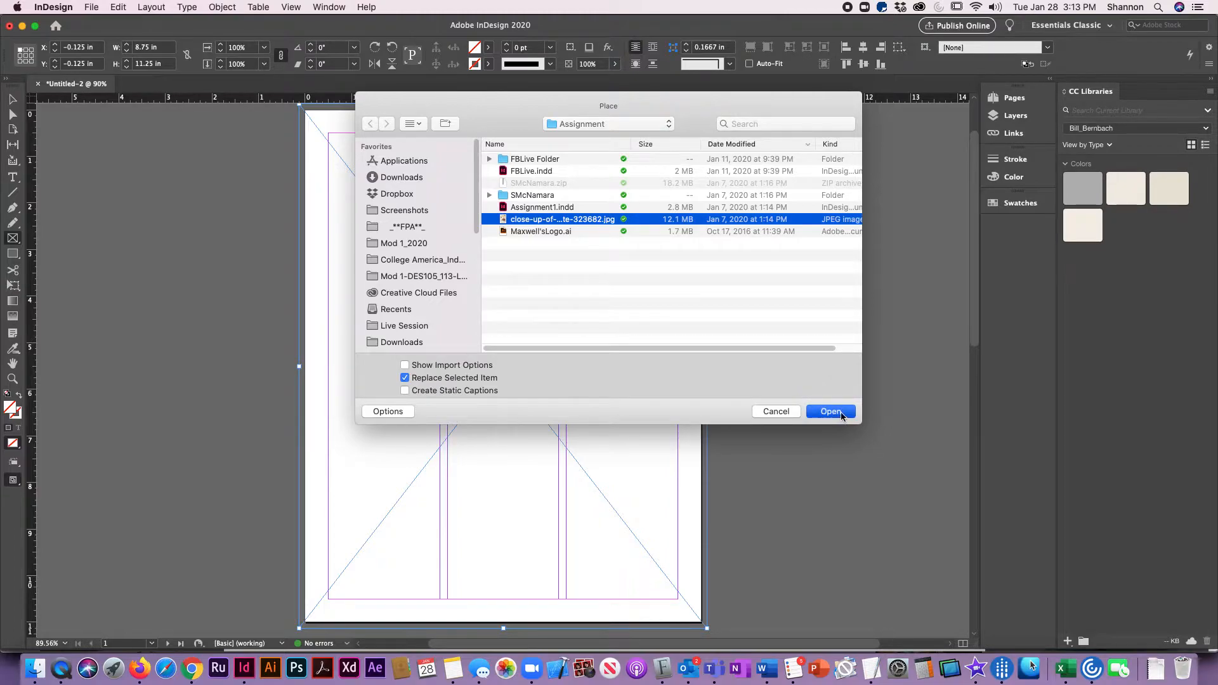
pyautogui.click(832, 412)
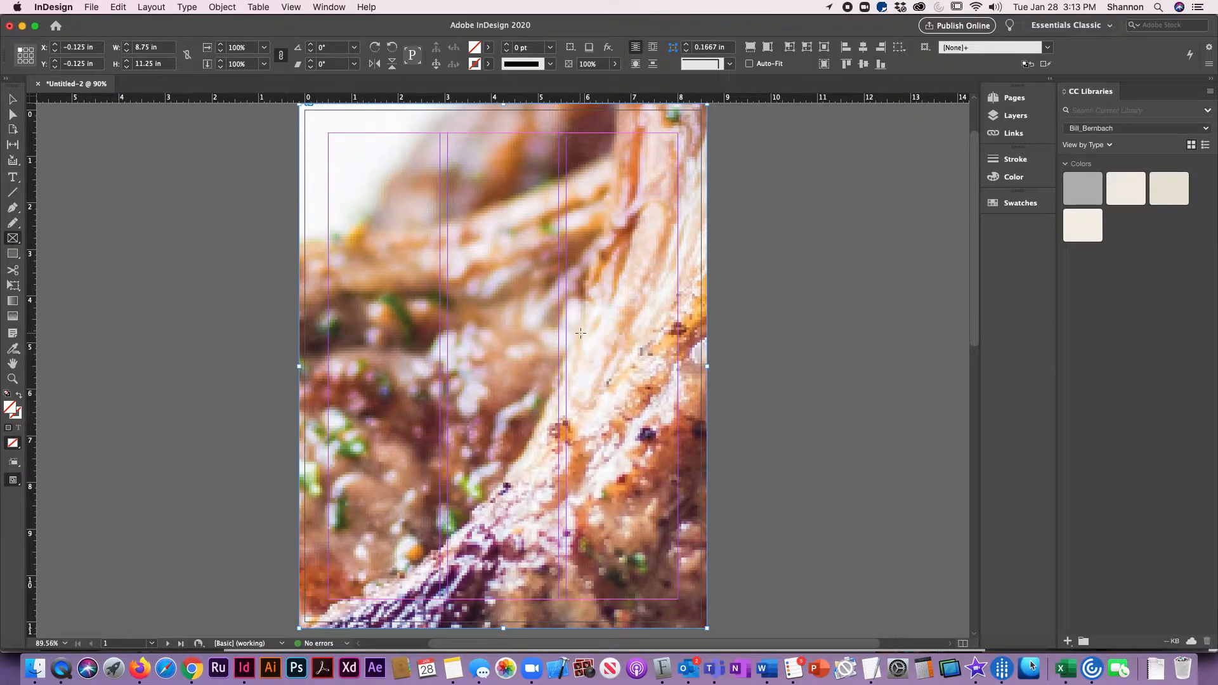
# Step: Fit the photo with Fill Frame Proportionally, and leave the full-page frame deselected
pyautogui.click(228, 8)
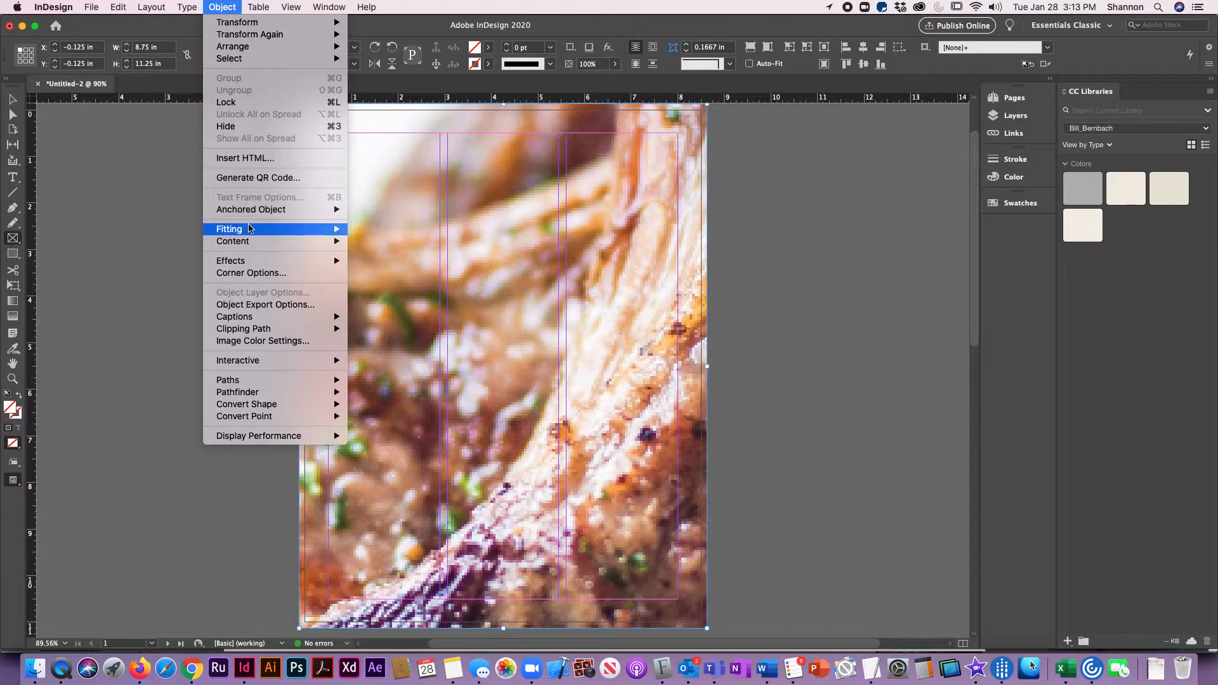
pyautogui.moveTo(252, 230)
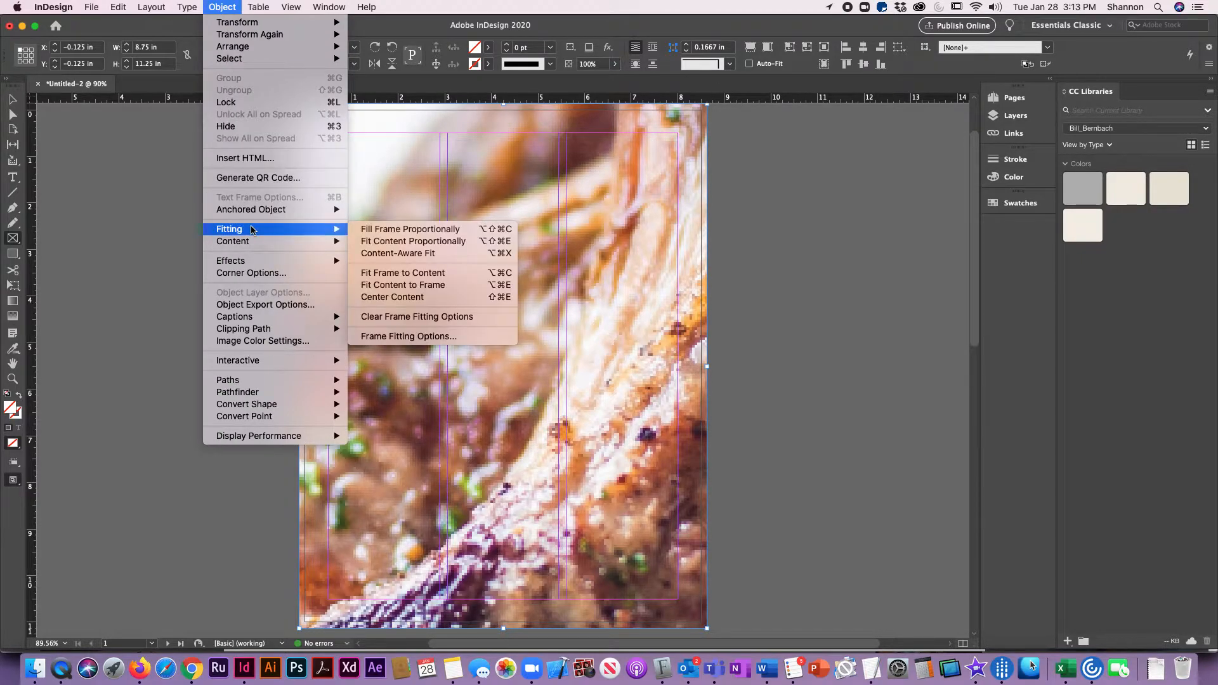
pyautogui.click(402, 231)
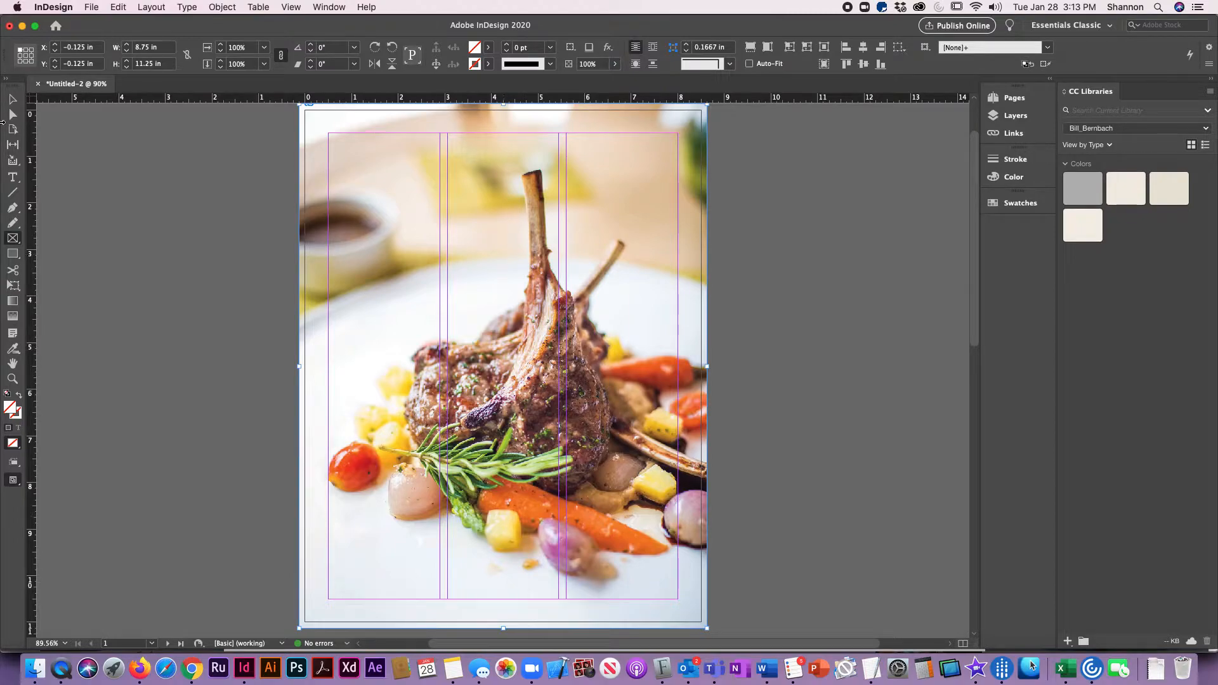
pyautogui.click(12, 99)
pyautogui.click(166, 232)
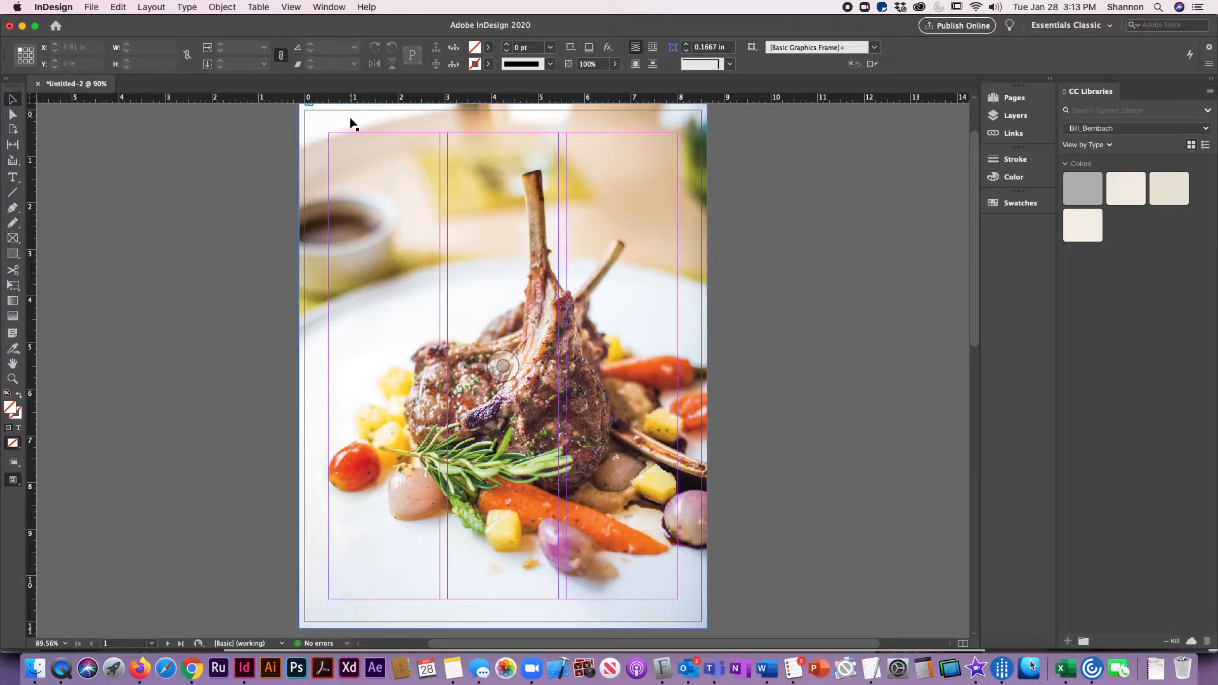
pyautogui.click(671, 128)
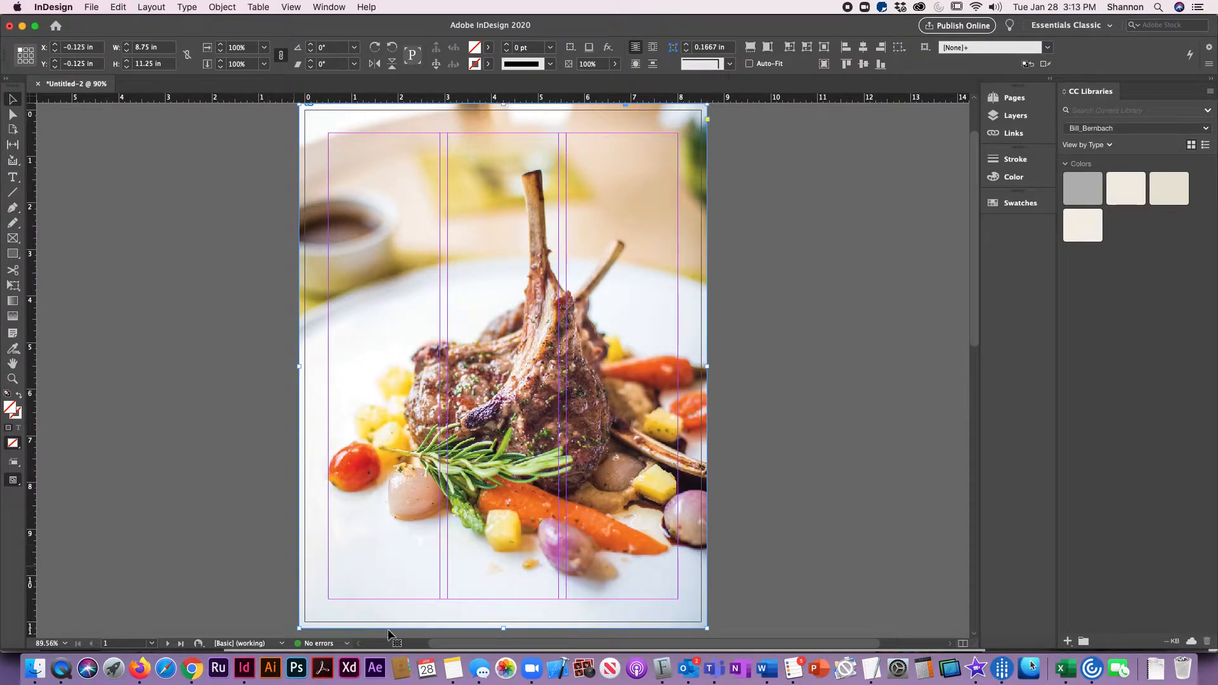
pyautogui.click(100, 198)
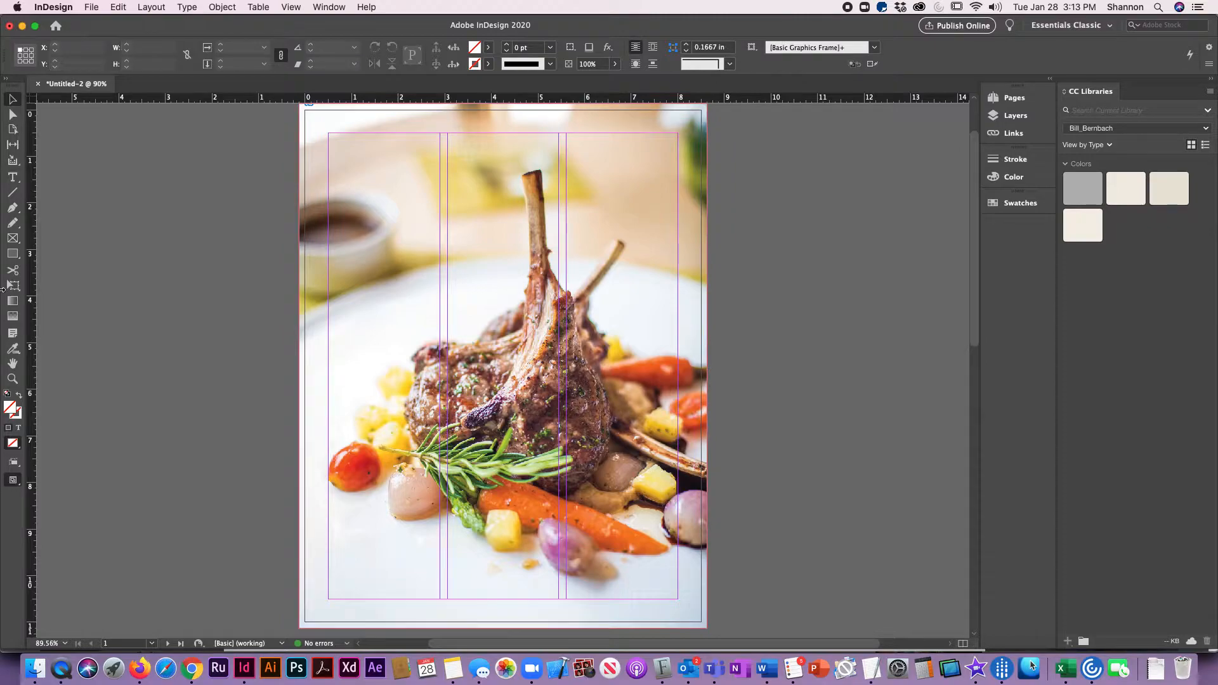
# Step: Draw a rectangle frame about 7.14 by 1.18 in across the upper part of the page, inside the margins
pyautogui.click(12, 238)
pyautogui.moveTo(336, 142); pyautogui.dragTo(670, 196)
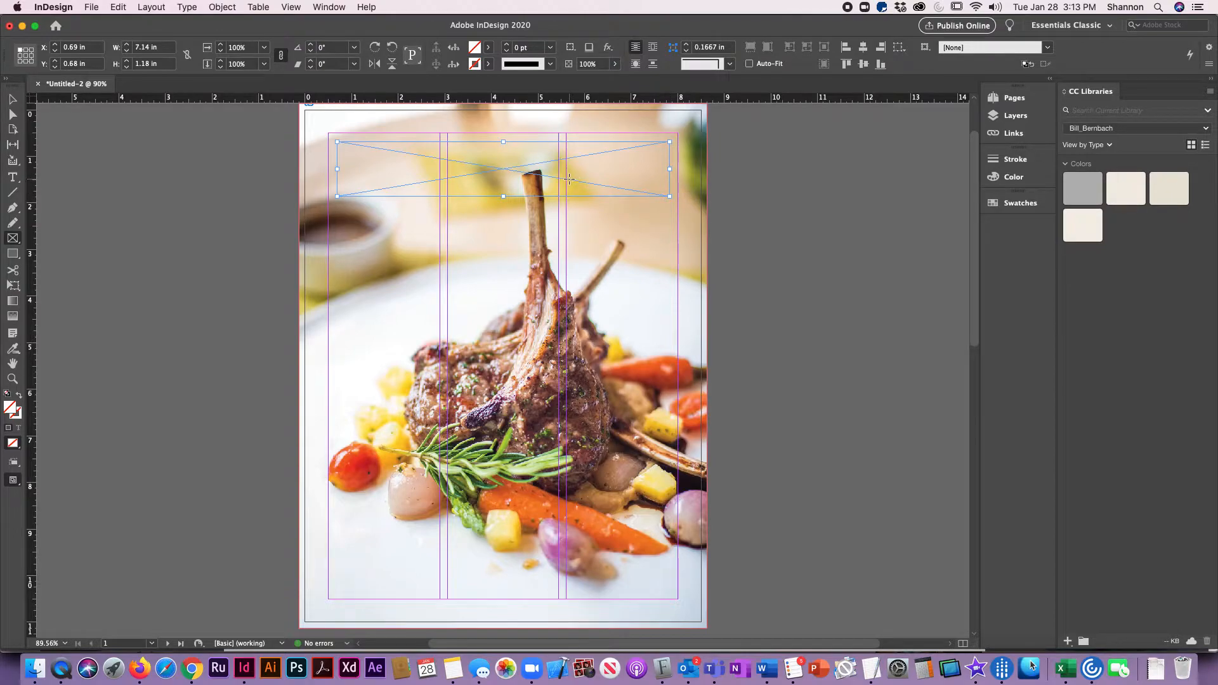
# Step: Place Maxwell'sLogo.ai from the Assignment folder into the frame across the upper part of the page
pyautogui.click(92, 9)
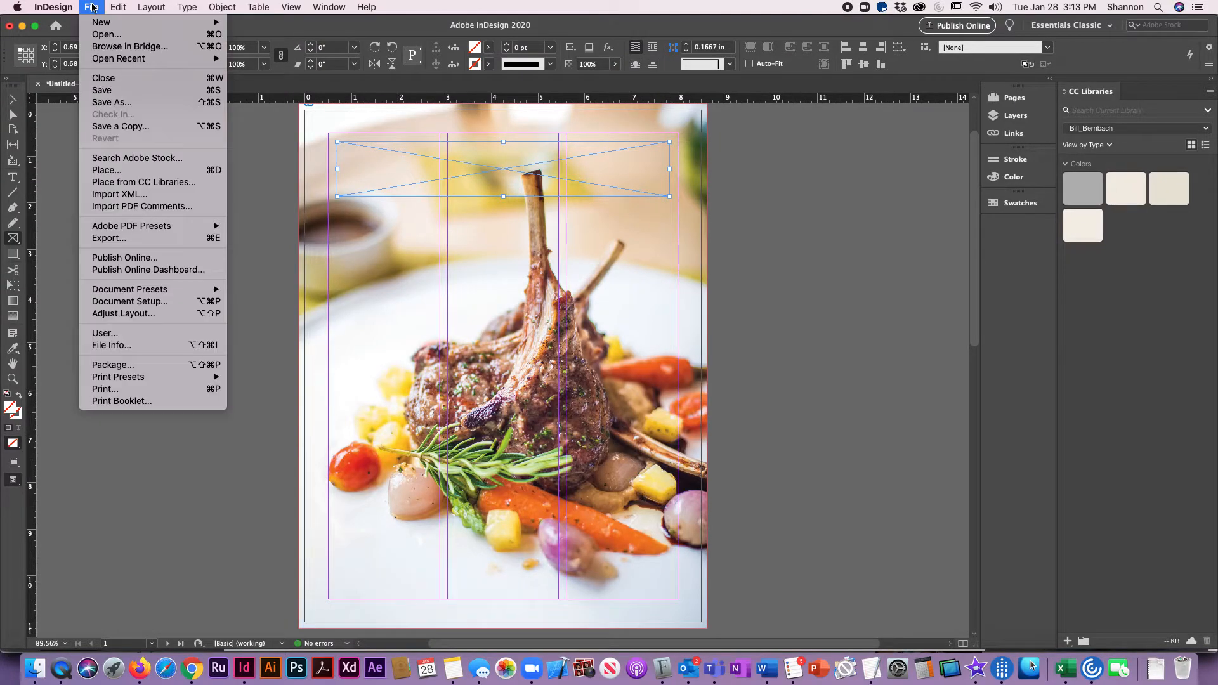
pyautogui.click(114, 167)
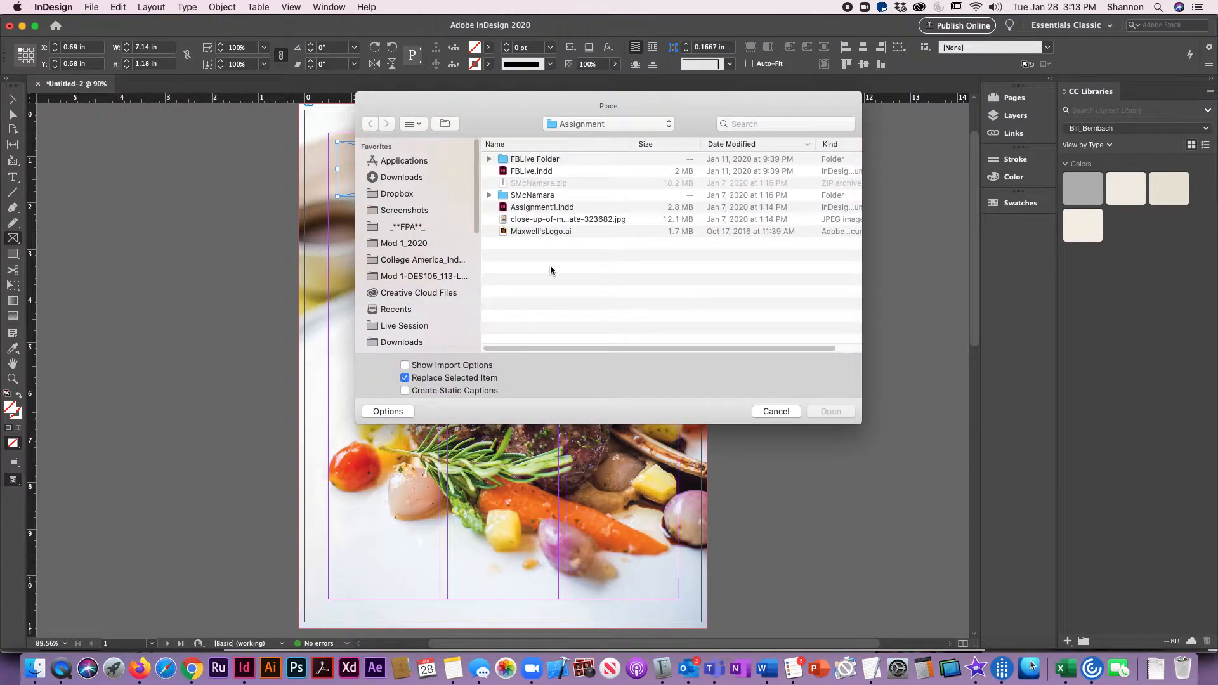
pyautogui.click(527, 232)
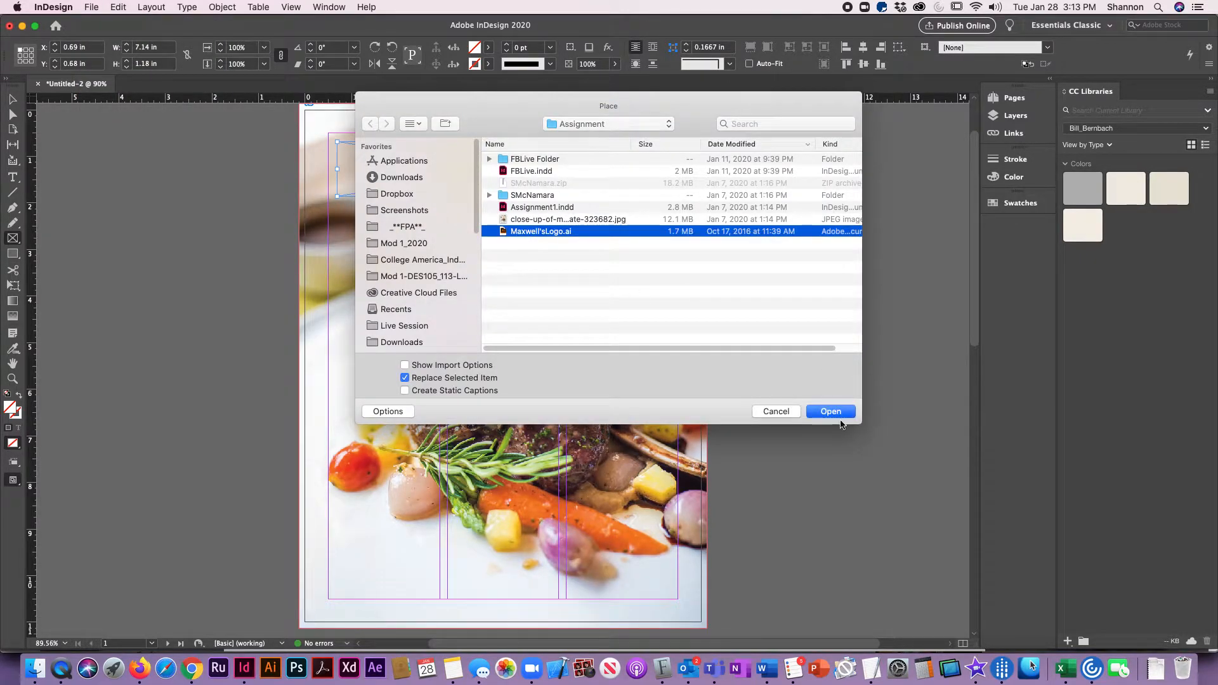
pyautogui.click(835, 412)
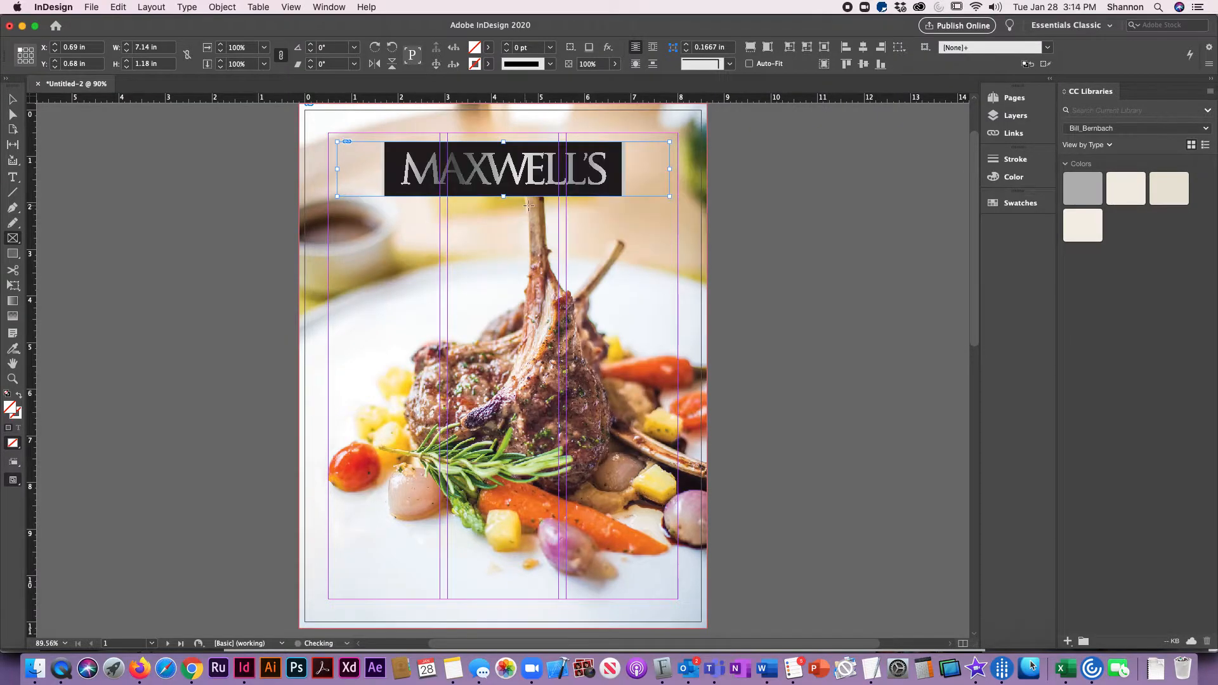
# Step: Try Fit Content to Frame on the Maxwell's logo, and undo the fitting
pyautogui.click(222, 6)
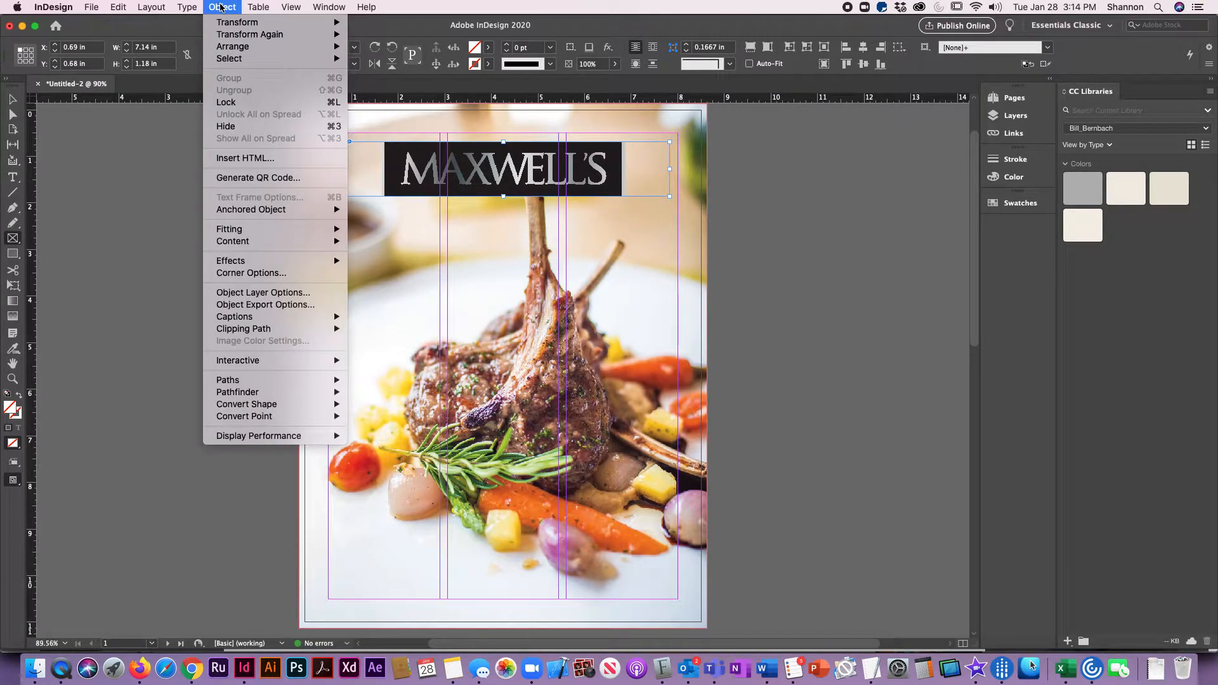
pyautogui.moveTo(262, 233)
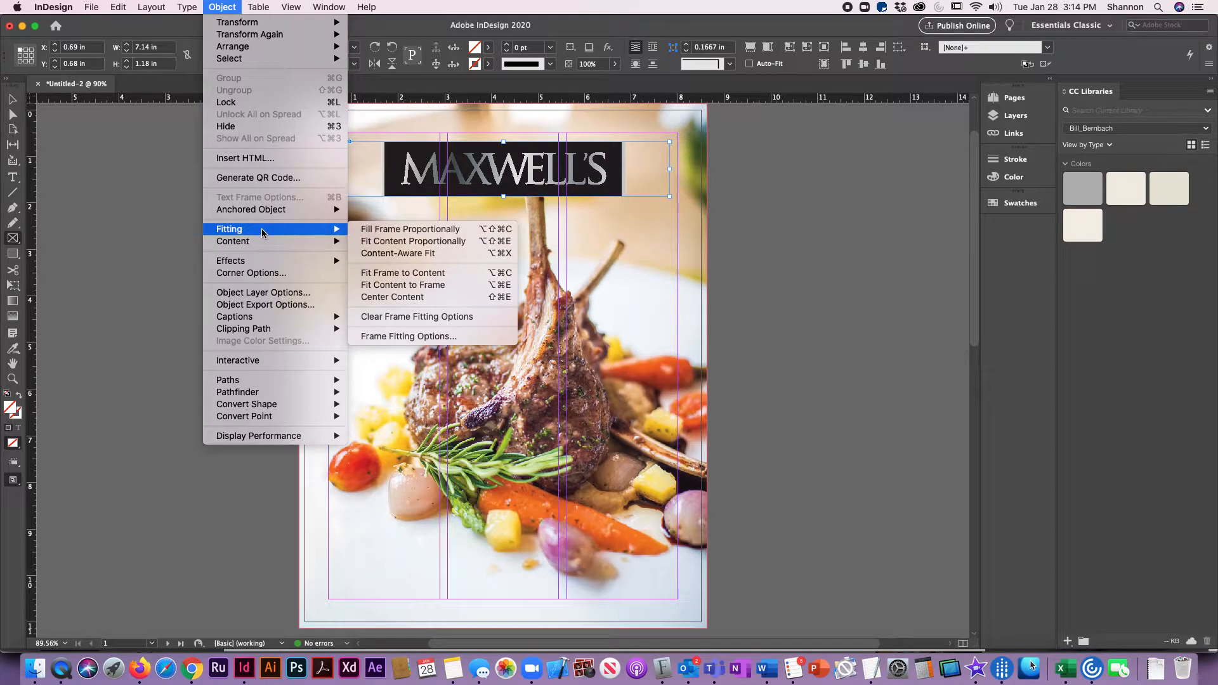
pyautogui.click(392, 290)
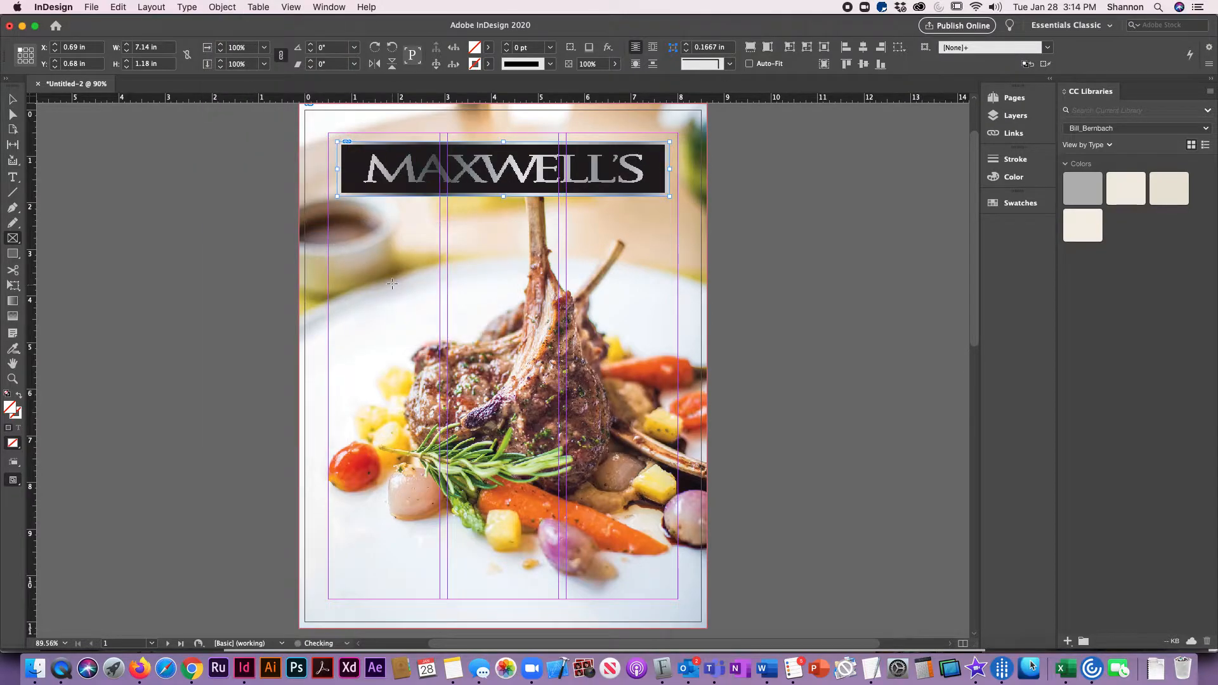
pyautogui.press('super+z')
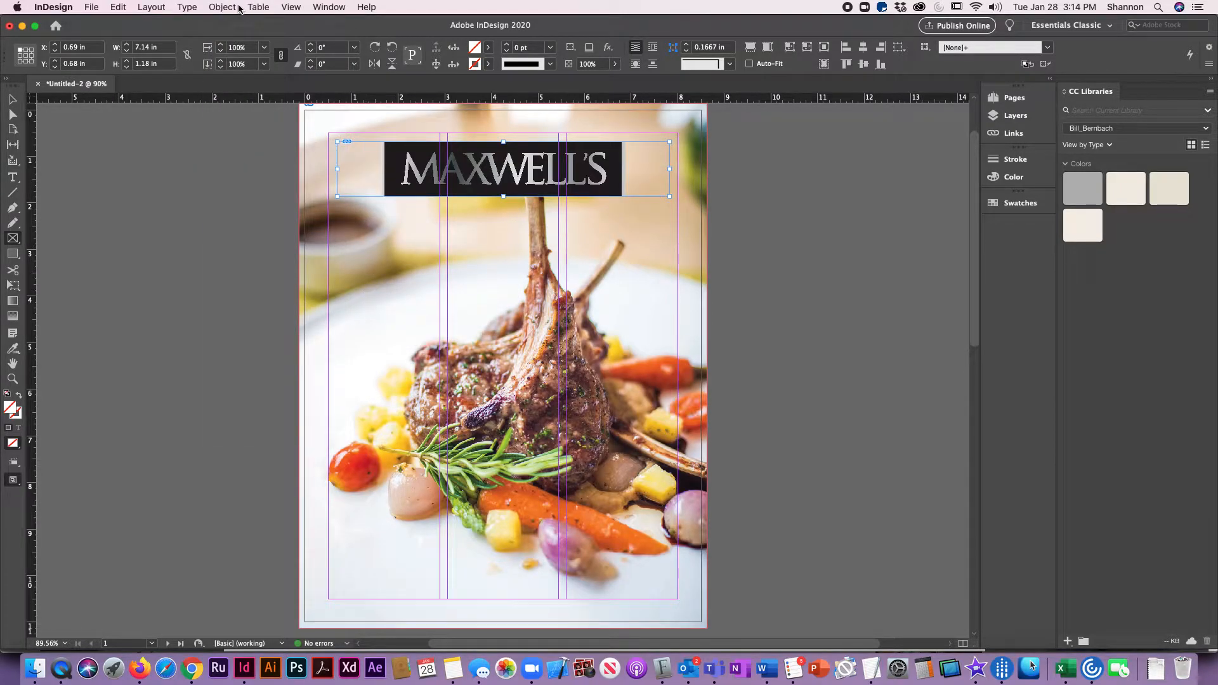
# Step: Fit the Maxwell's logo with Fit Content Proportionally, and leave its frame deselected
pyautogui.click(222, 7)
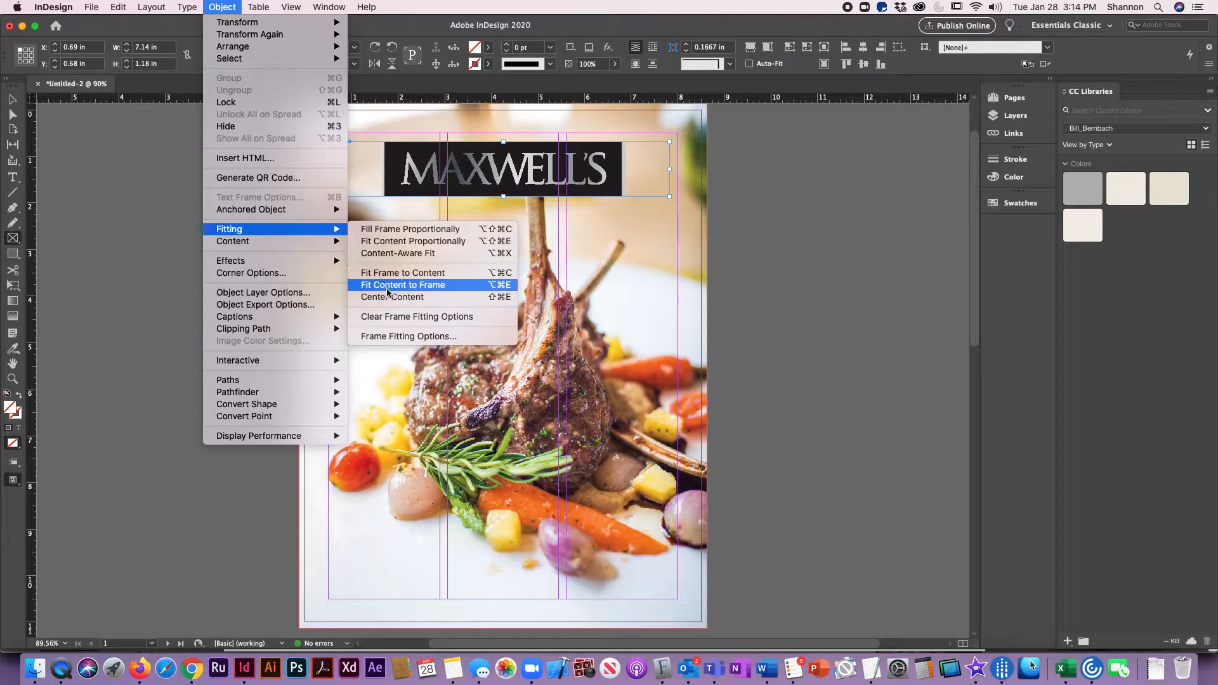
pyautogui.click(407, 242)
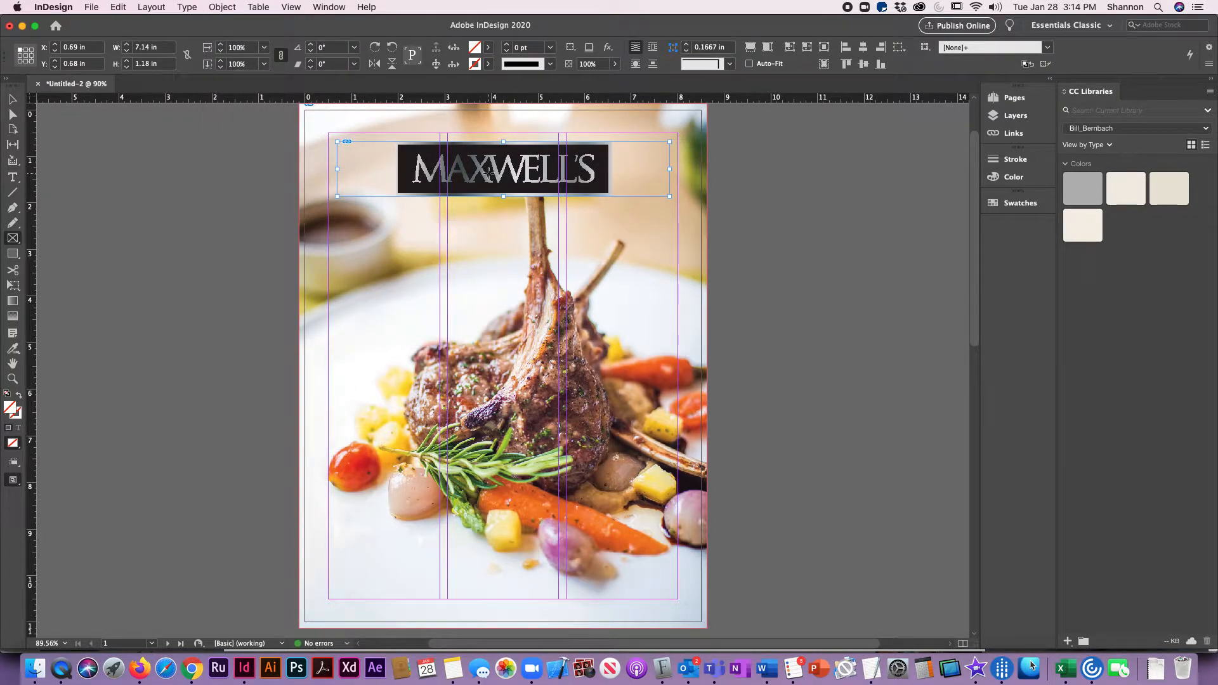
pyautogui.click(12, 99)
pyautogui.click(183, 200)
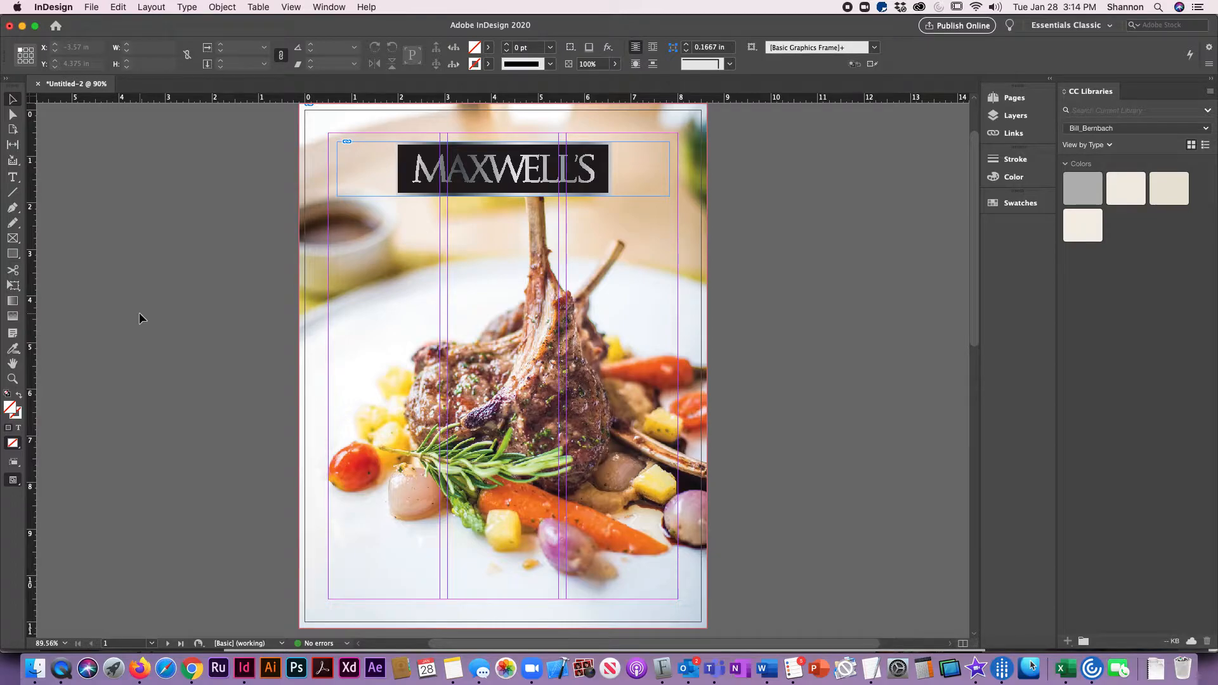
# Step: Switch to Finder, look through the subfolders of the Assignment folder for the menu copy, and return to InDesign
pyautogui.click(35, 669)
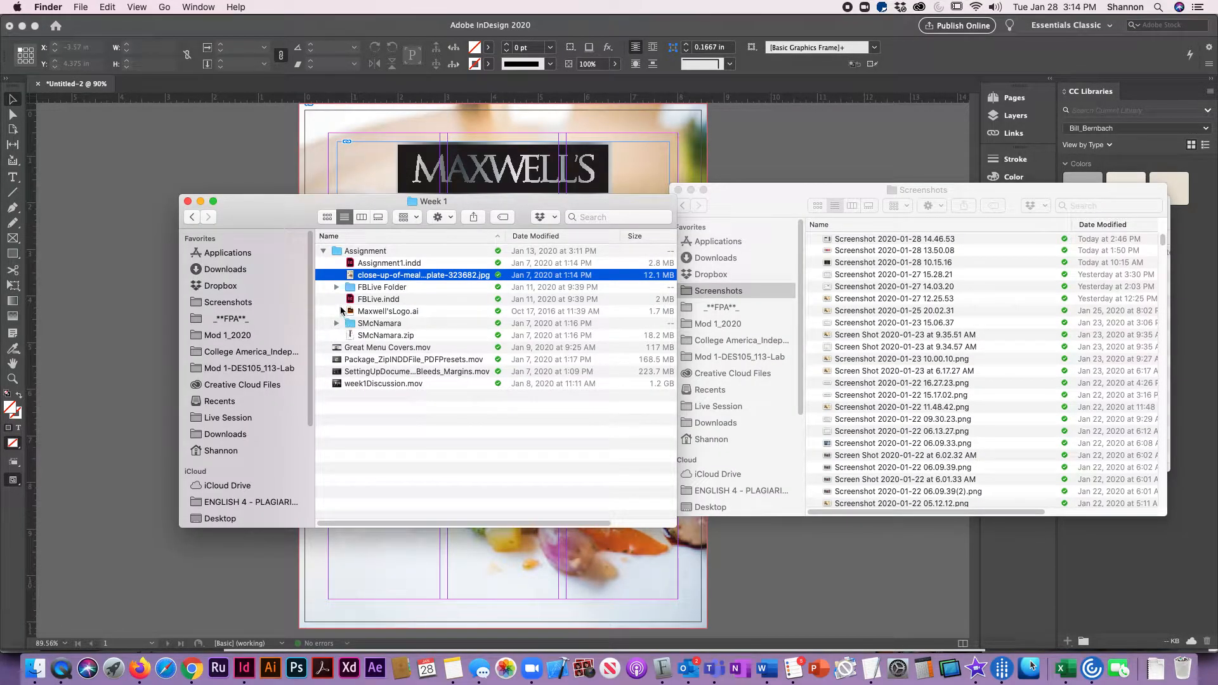
pyautogui.click(337, 287)
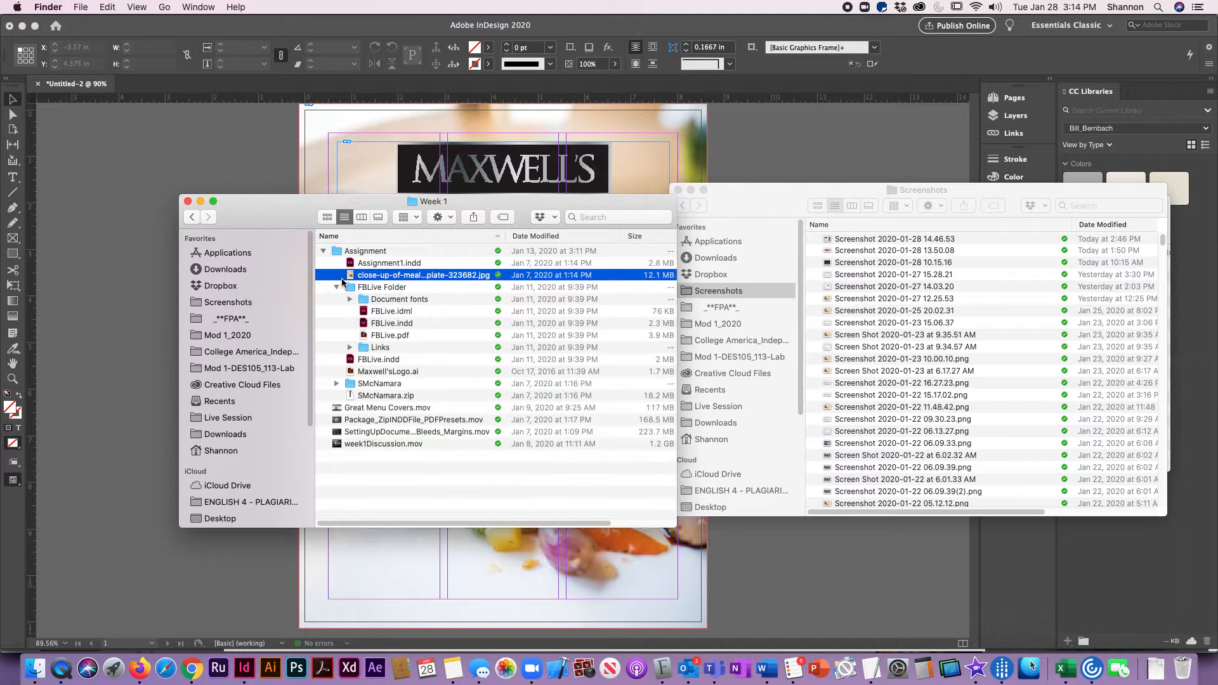
pyautogui.click(350, 299)
pyautogui.click(336, 384)
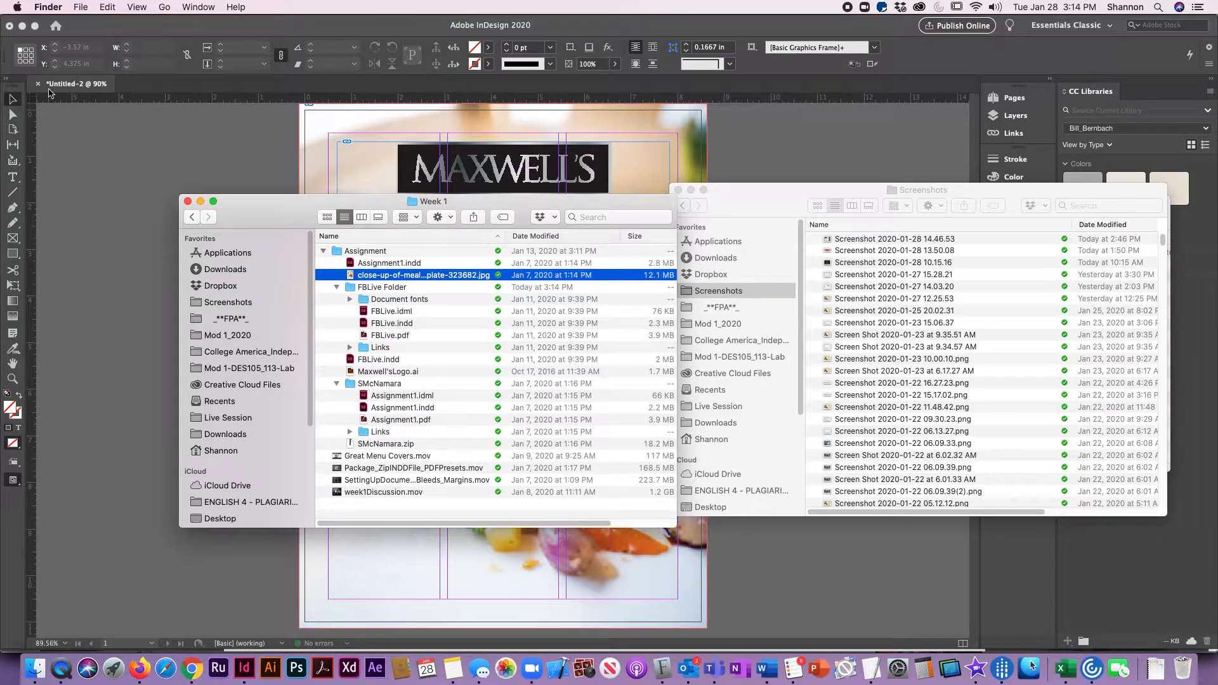
pyautogui.click(177, 141)
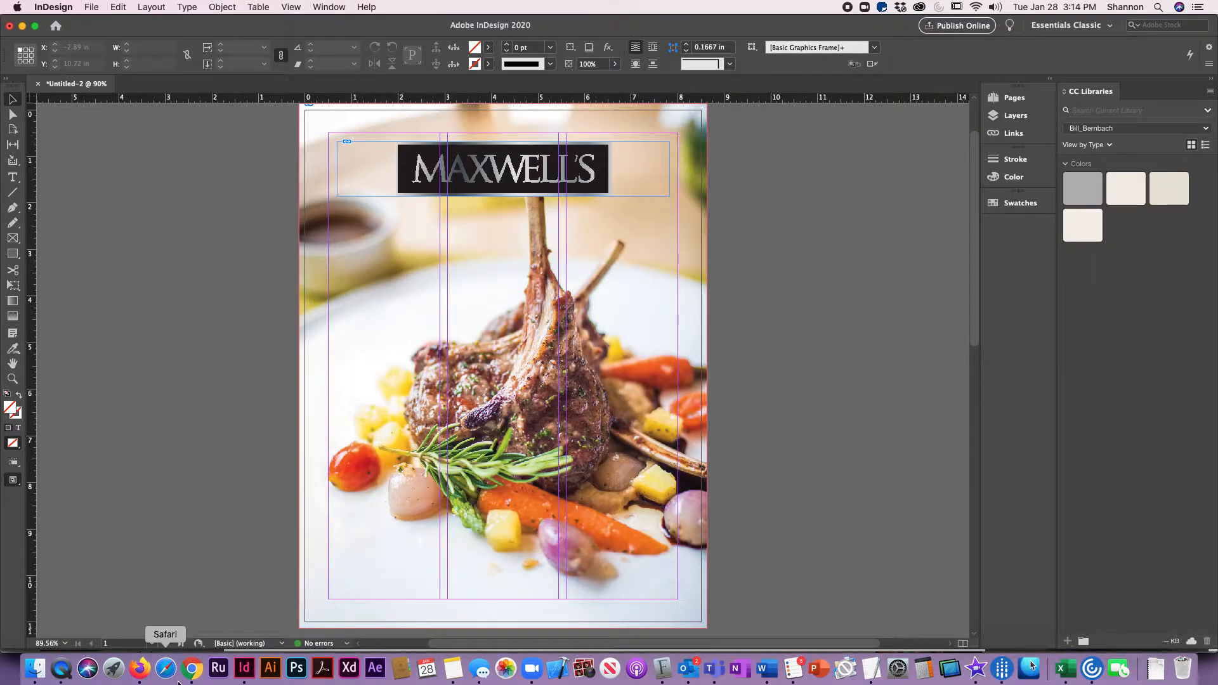
# Step: Switch to Chrome and open the Week 1 Assignment of the DES105_3 Page Layout Tools course at cehe.instructure.com in a new tab
pyautogui.click(191, 668)
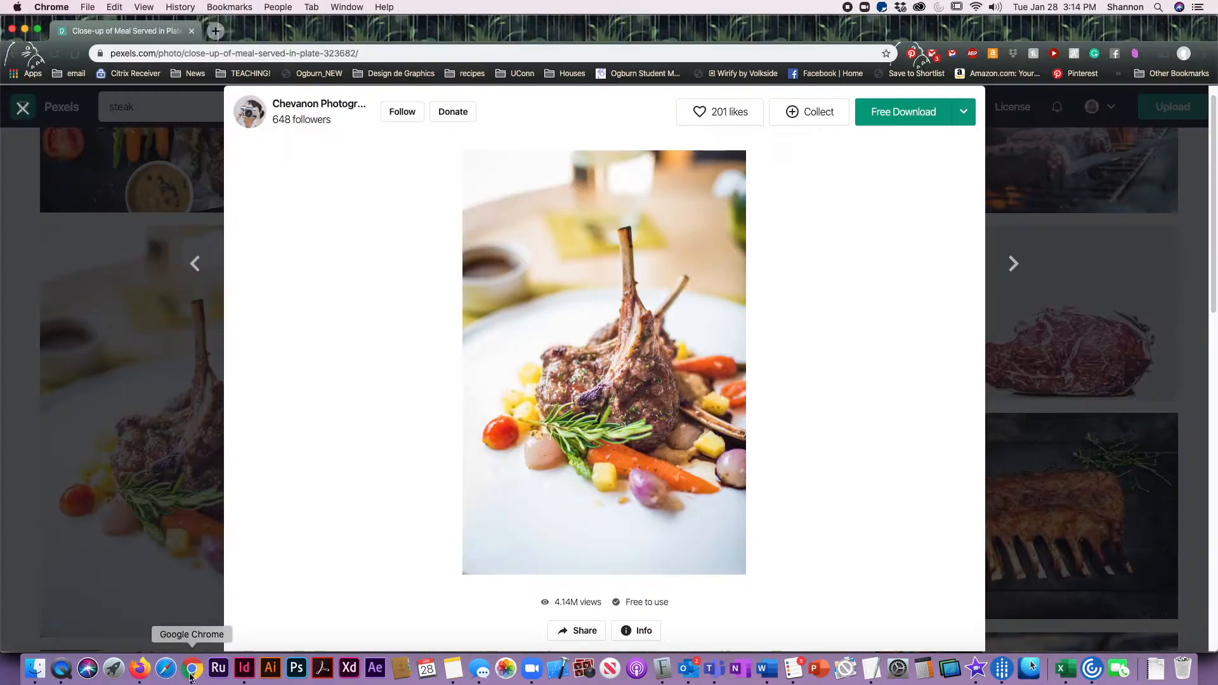
pyautogui.click(216, 32)
pyautogui.write('cehe.instructure.com')
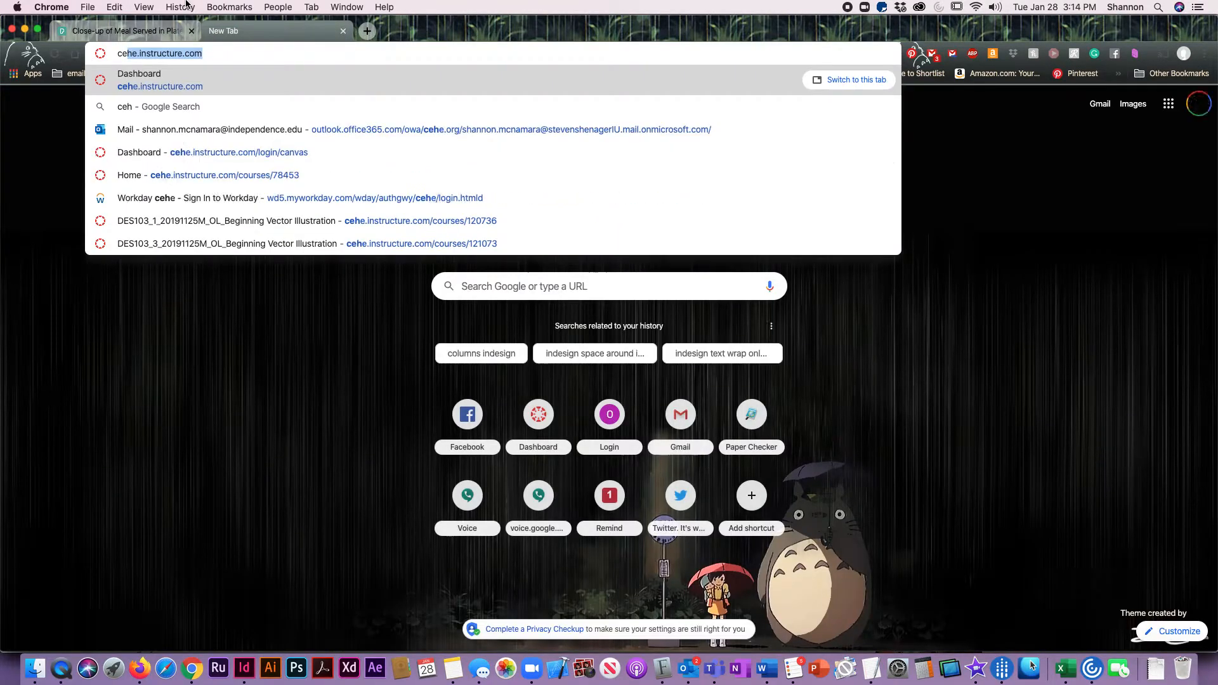
pyautogui.press('Return')
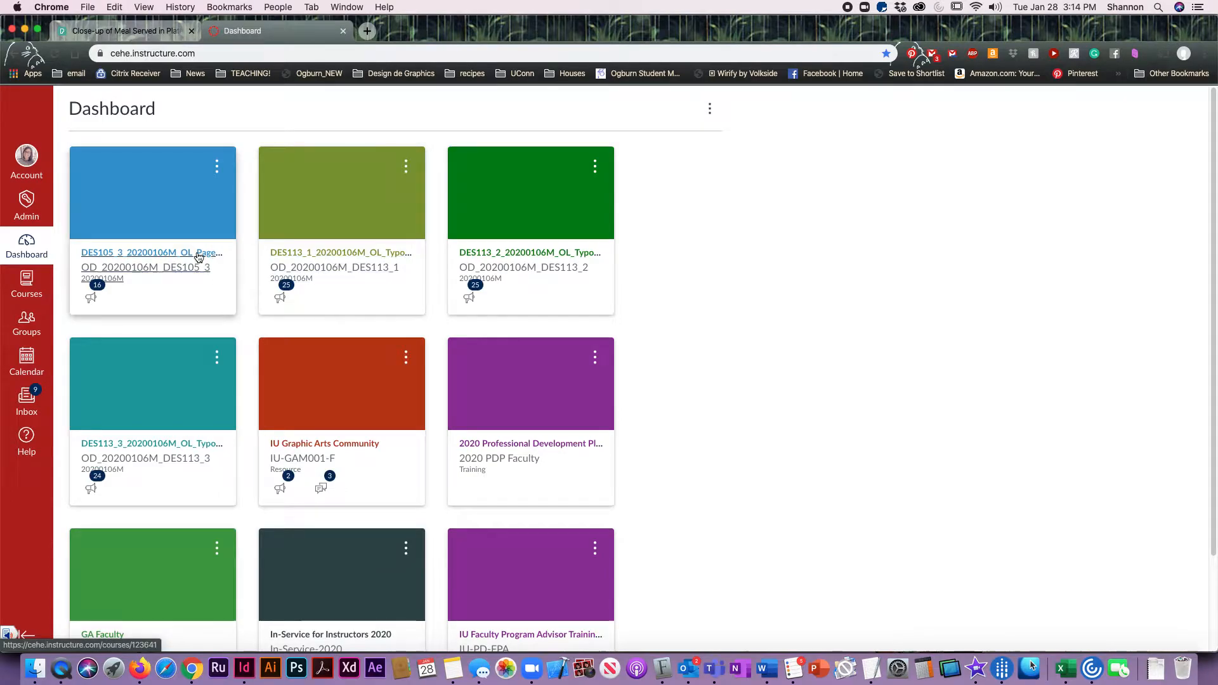
pyautogui.click(156, 255)
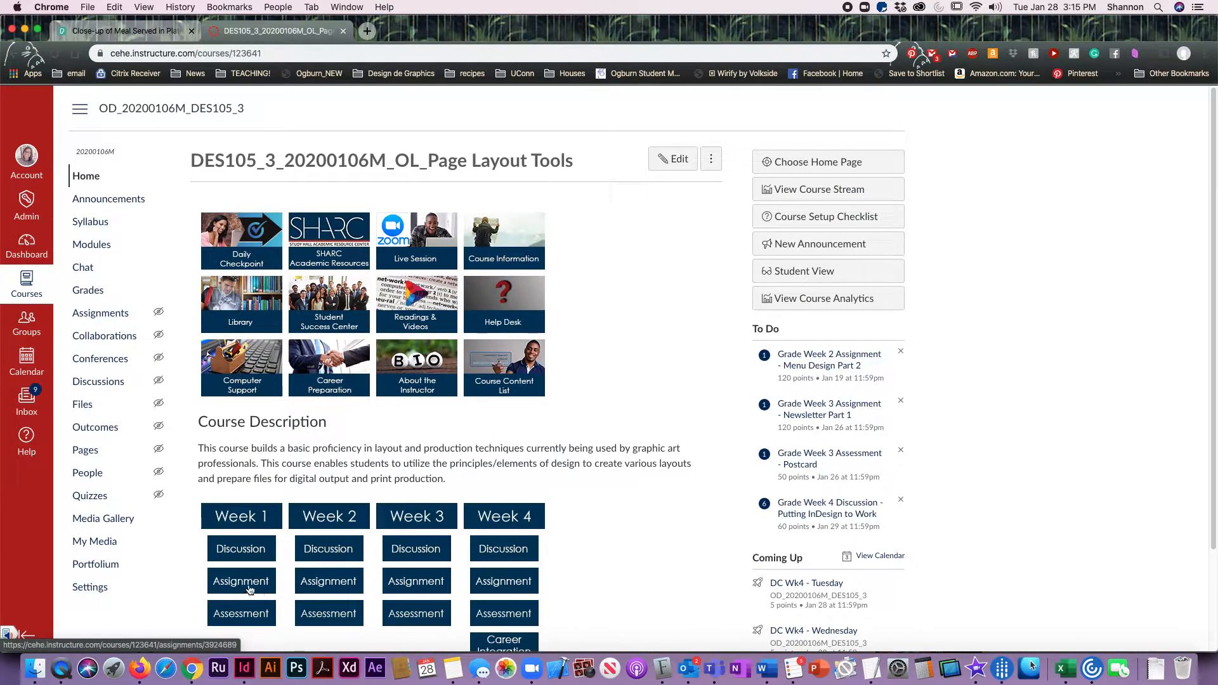
pyautogui.click(266, 584)
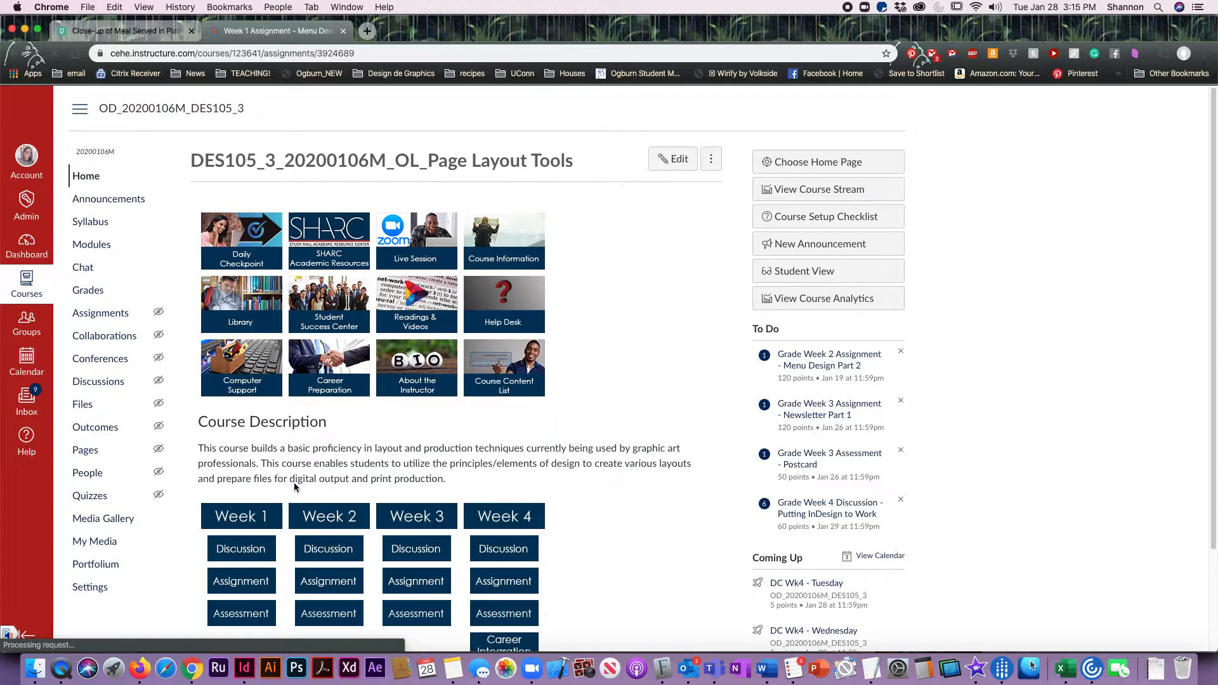
# Step: Download the Maxwell's assets zip from the assignment page and open its extracted Maxwells 2 folder in Finder
pyautogui.scroll(-5, 505, 351)
pyautogui.scroll(-12, 505, 351)
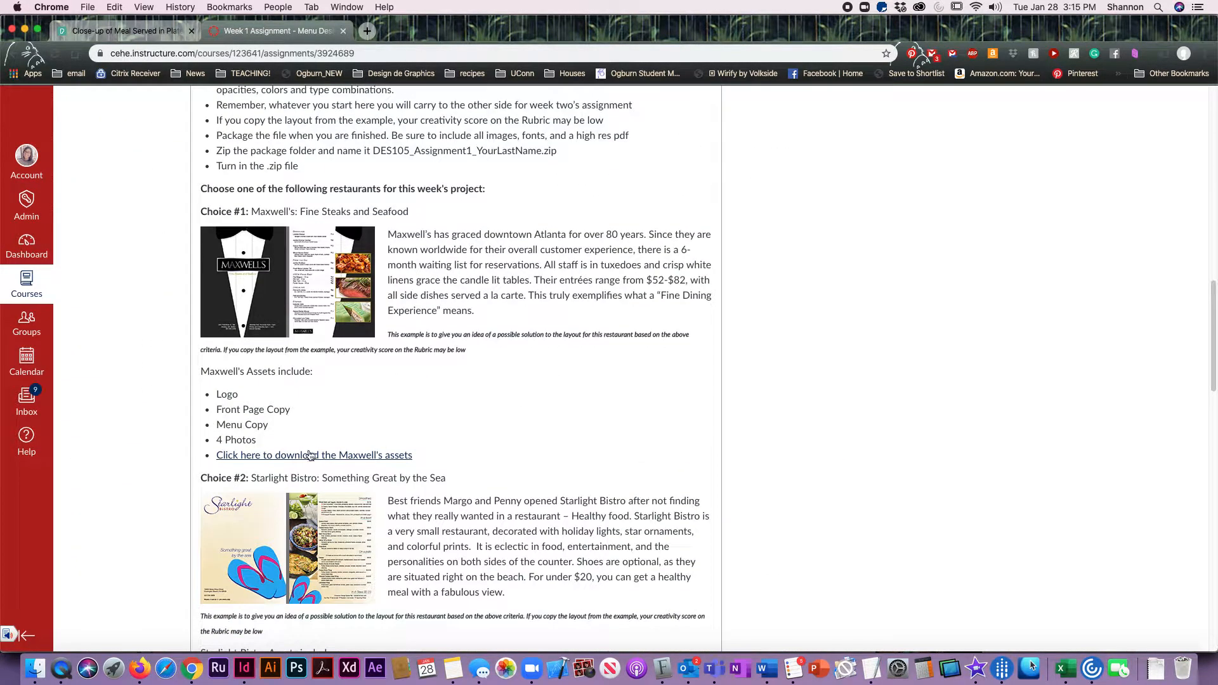
pyautogui.click(321, 458)
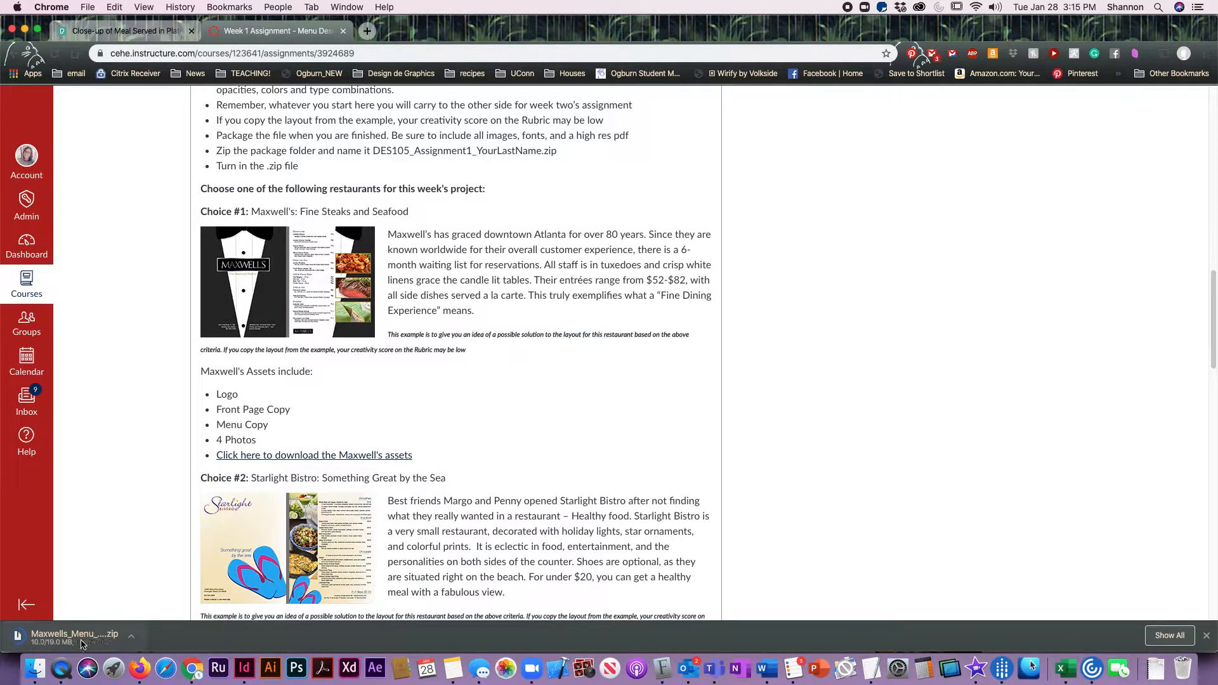
pyautogui.click(75, 637)
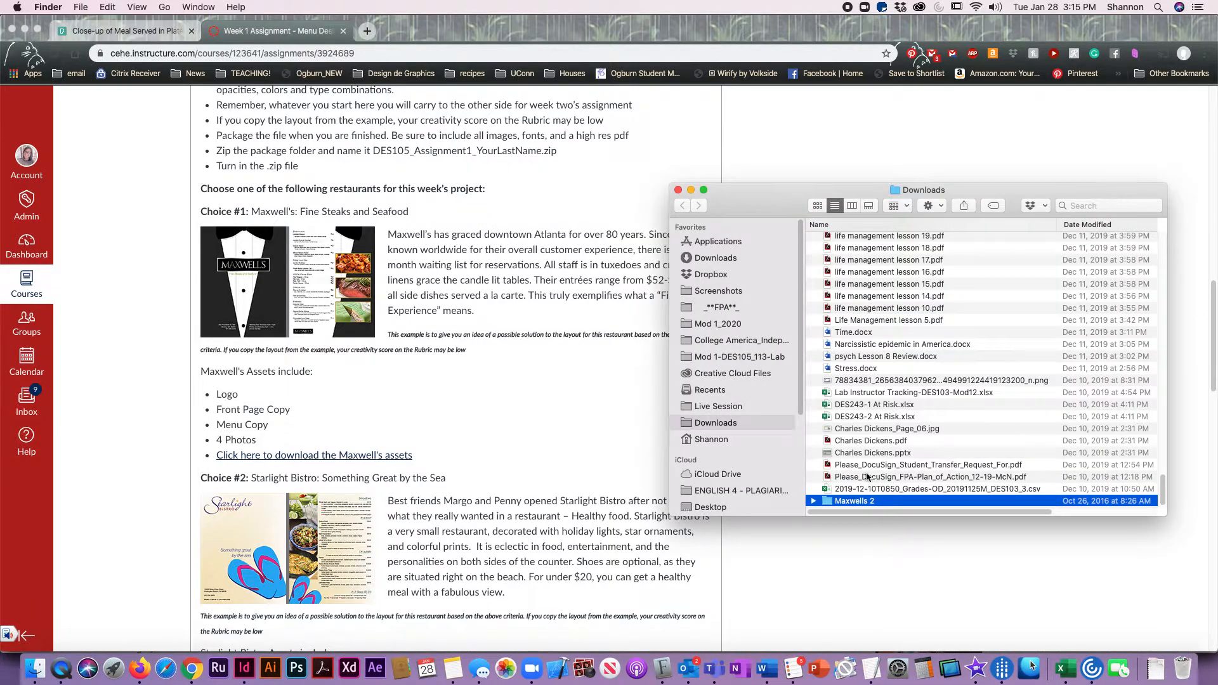
pyautogui.press('super+o')
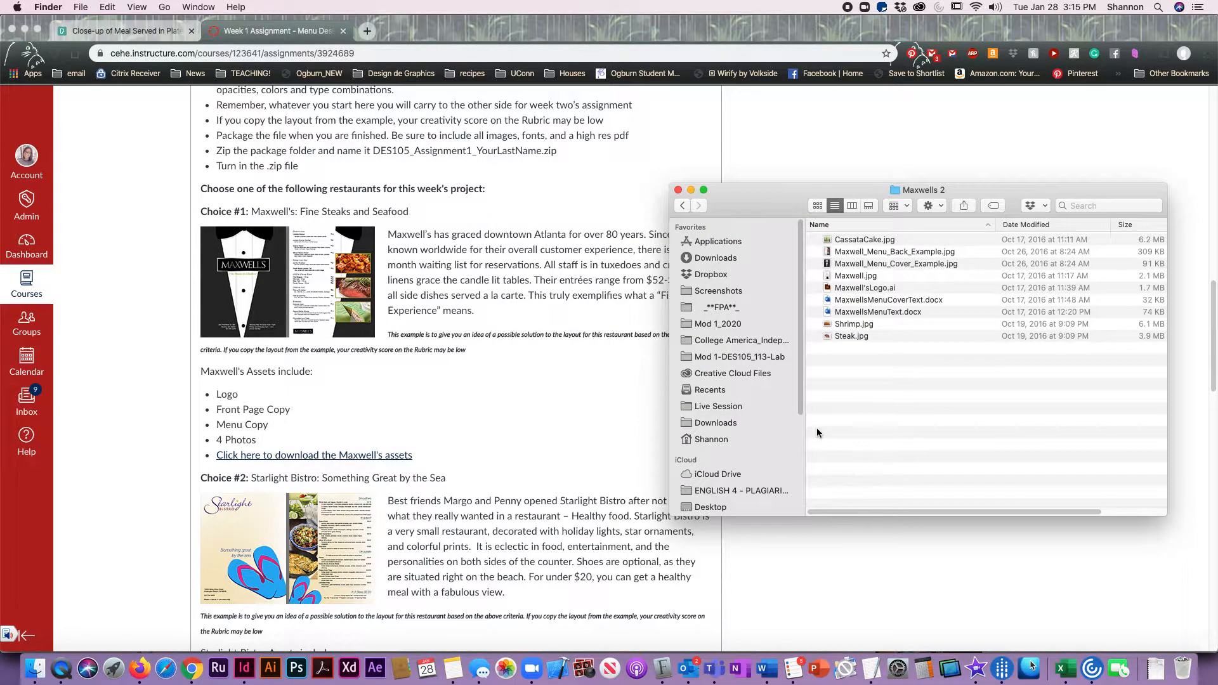
# Step: Open MaxwellsMenuCoverText.docx in Word and copy the line "Fine Steaks and Seafood"
pyautogui.click(878, 301)
pyautogui.click(880, 300)
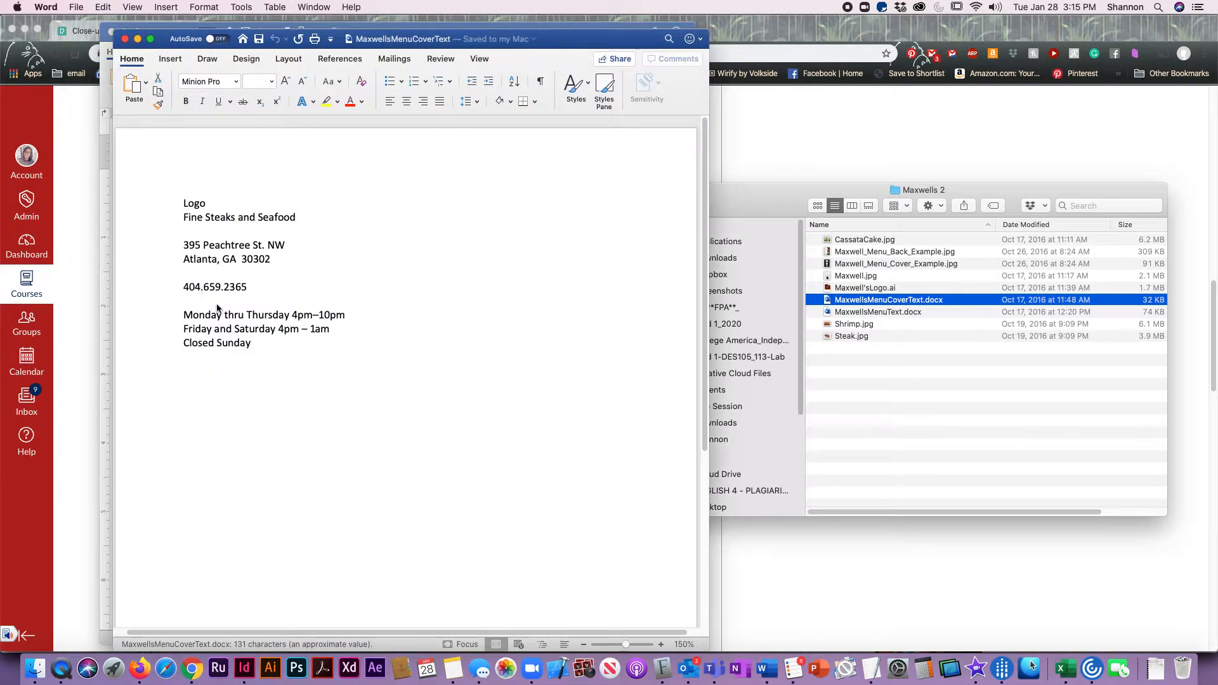
pyautogui.moveTo(174, 231); pyautogui.dragTo(289, 231)
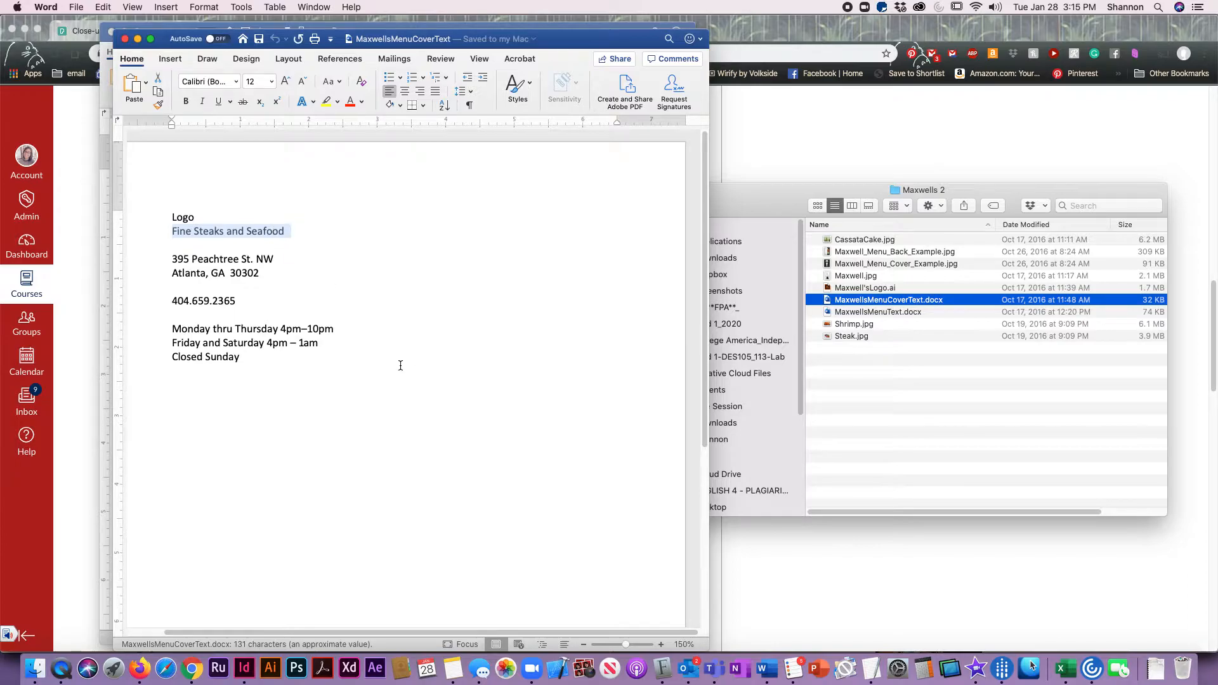
# Step: Switch to InDesign and paste "Fine Steaks and Seafood" into a new text frame drawn directly below the logo frame
pyautogui.press('super+Tab')
pyautogui.press('super+Tab')
pyautogui.press('super+Tab')
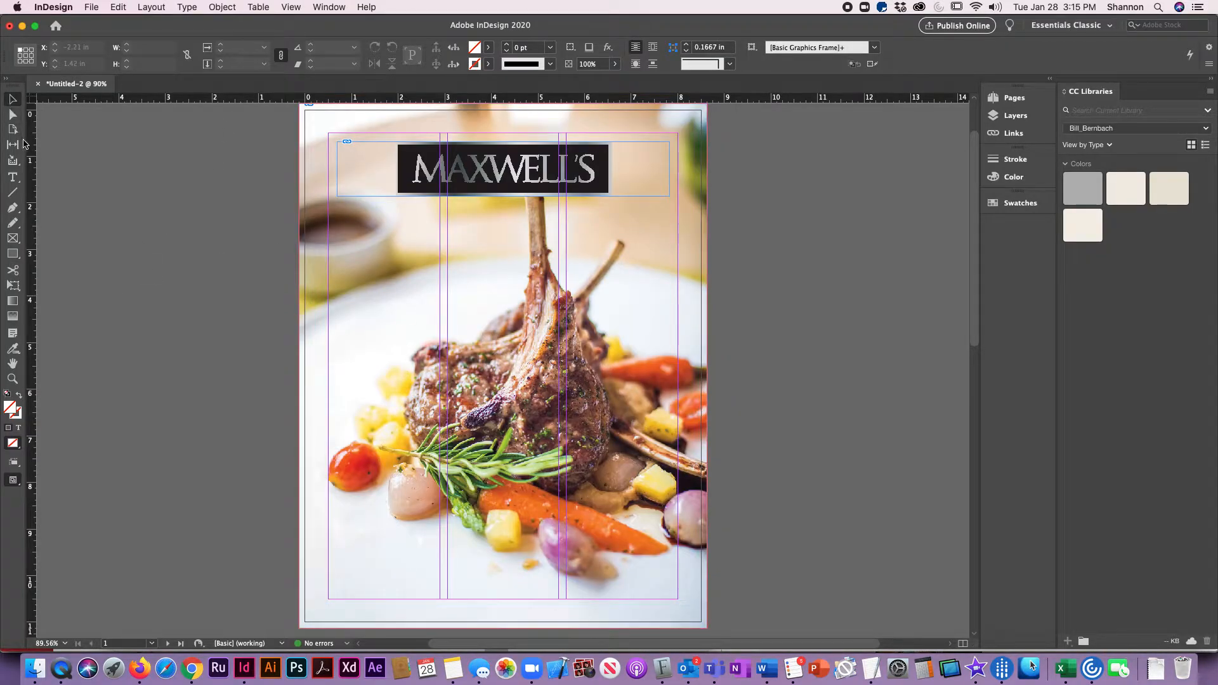
pyautogui.click(14, 179)
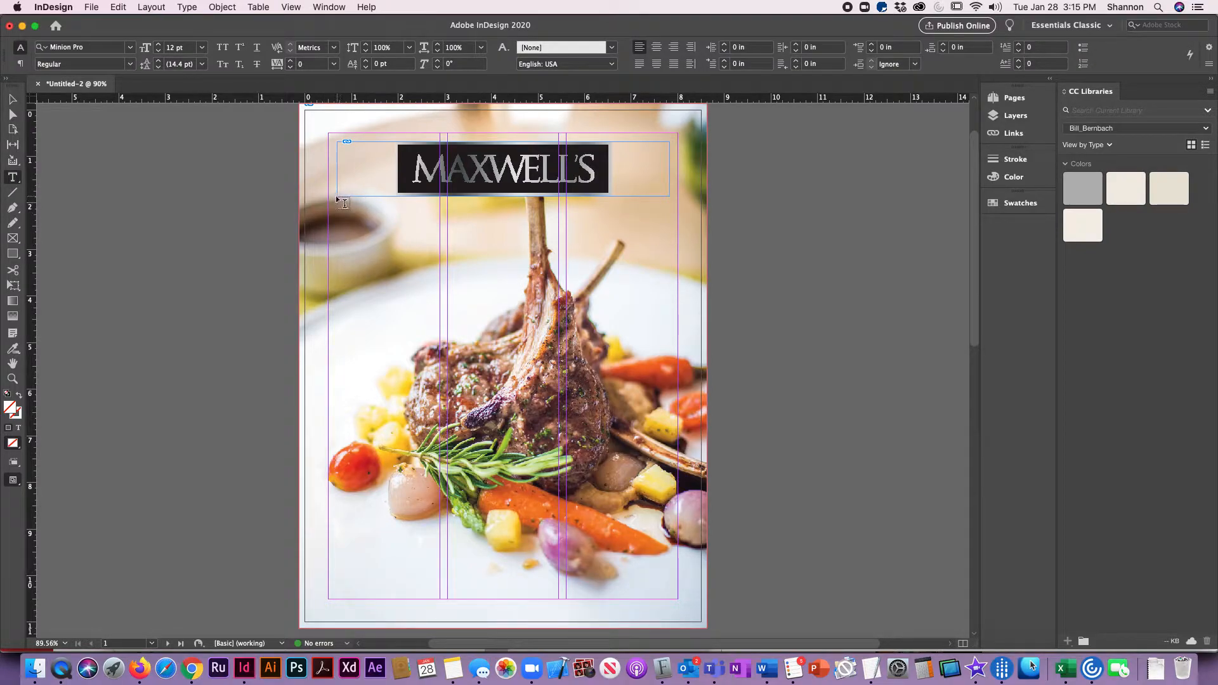
pyautogui.moveTo(338, 201); pyautogui.dragTo(523, 224)
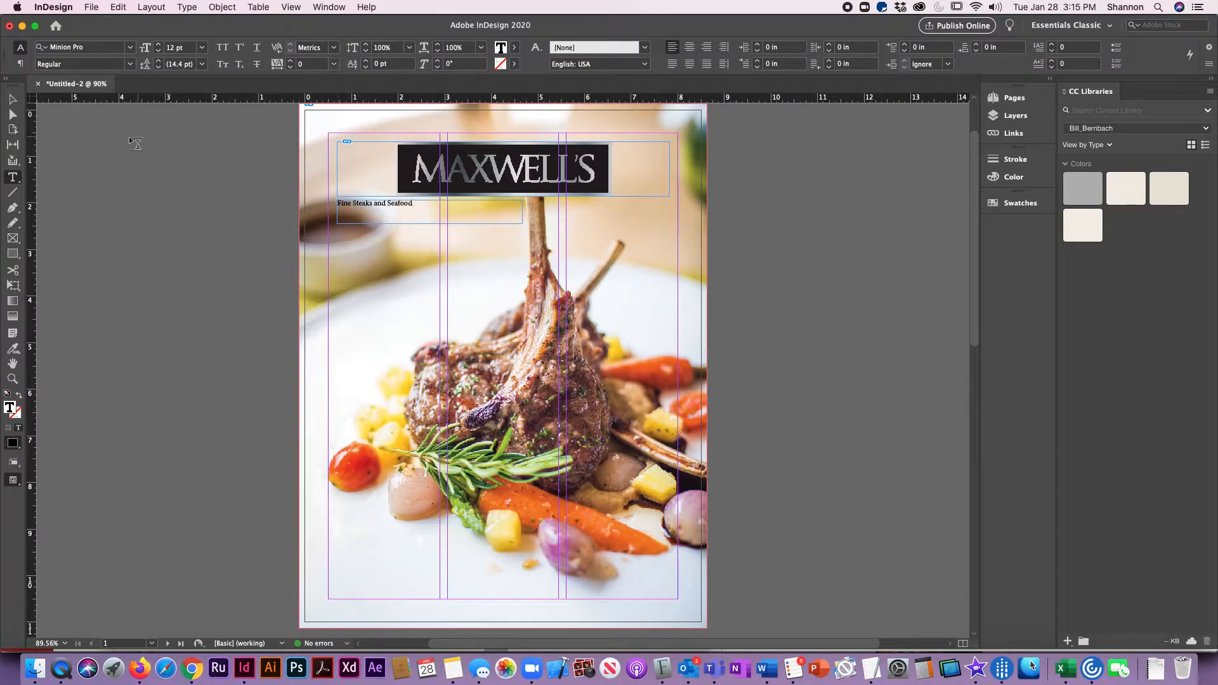
pyautogui.click(12, 100)
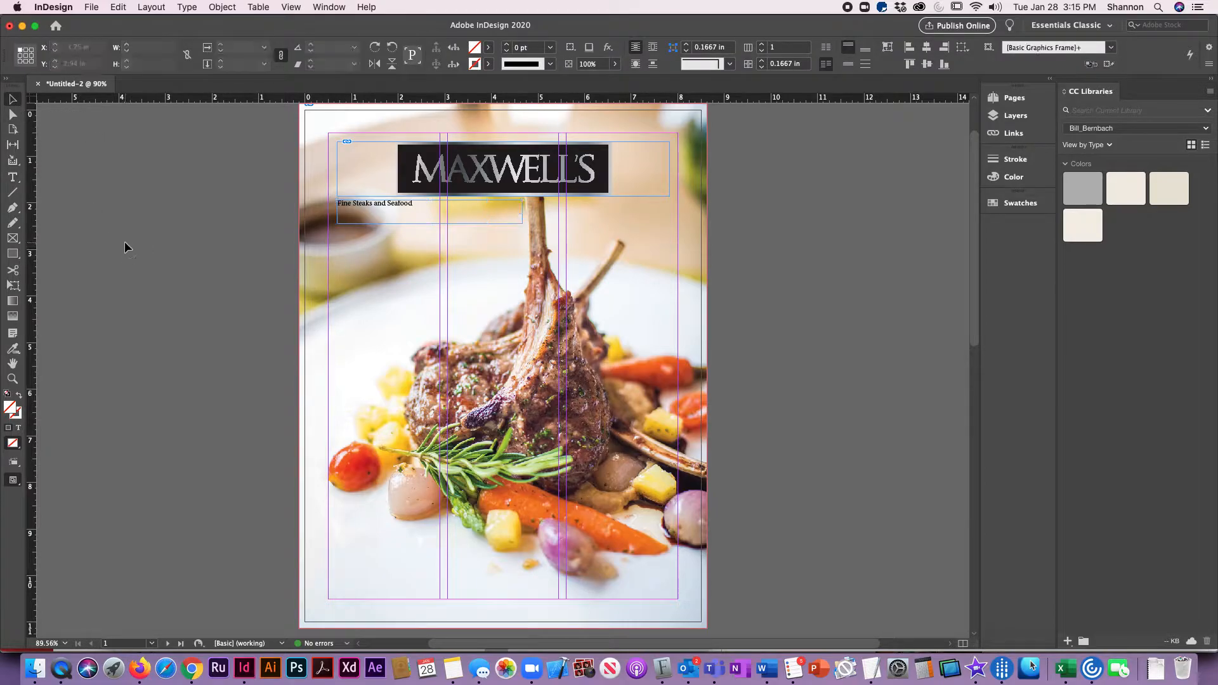
# Step: Switch to Word and copy the restaurant's address and phone number lines from the cover text document
pyautogui.press('super+Tab')
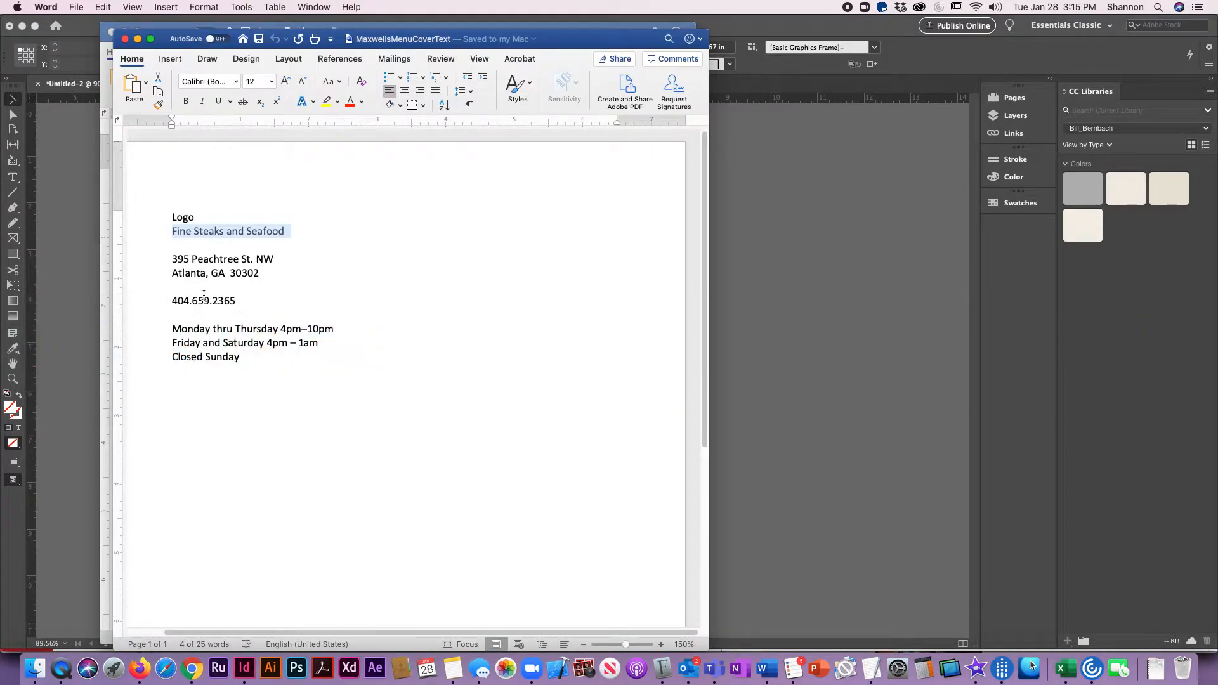
pyautogui.moveTo(171, 259); pyautogui.dragTo(236, 301)
pyautogui.press('super+c')
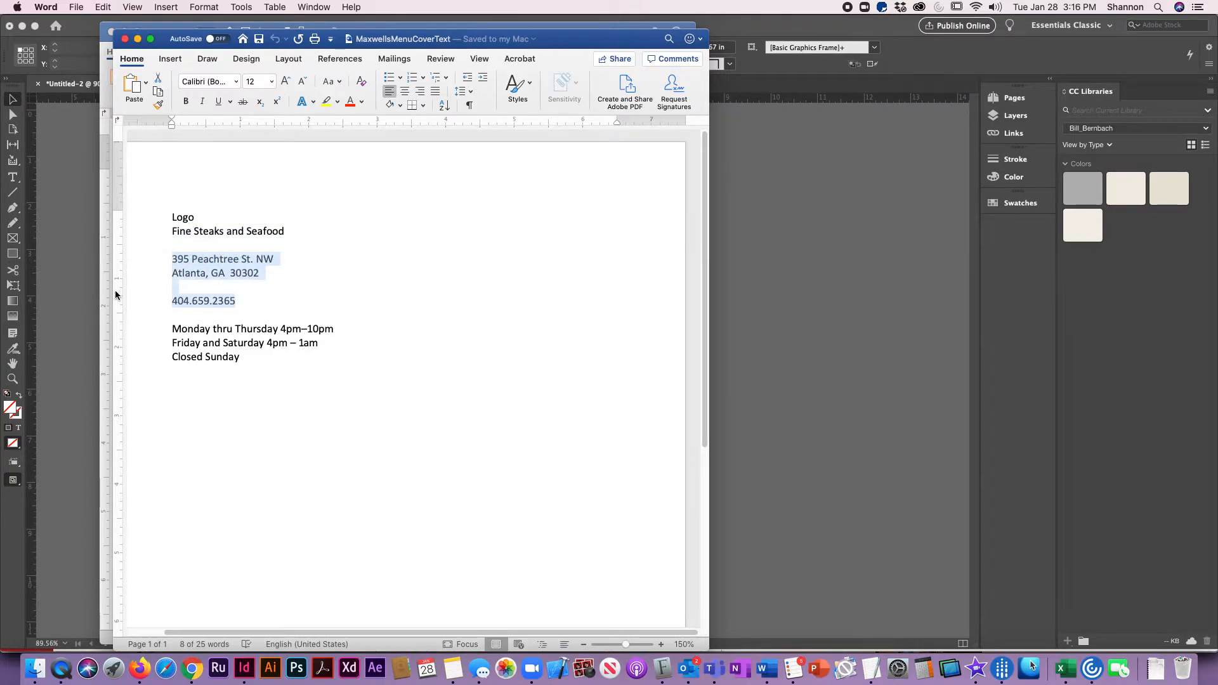
# Step: Switch to InDesign and paste the address and phone number into a new text frame across the first two columns at the bottom margin
pyautogui.press('super+Tab')
pyautogui.click(13, 177)
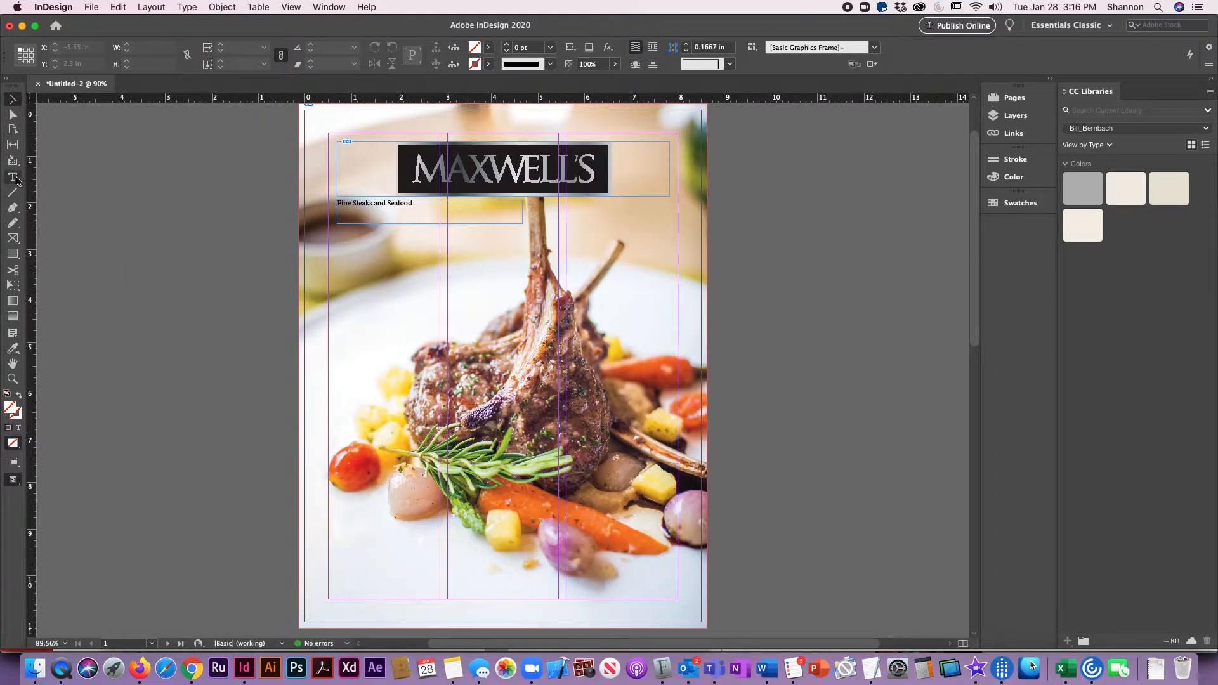
pyautogui.moveTo(330, 538); pyautogui.dragTo(558, 599)
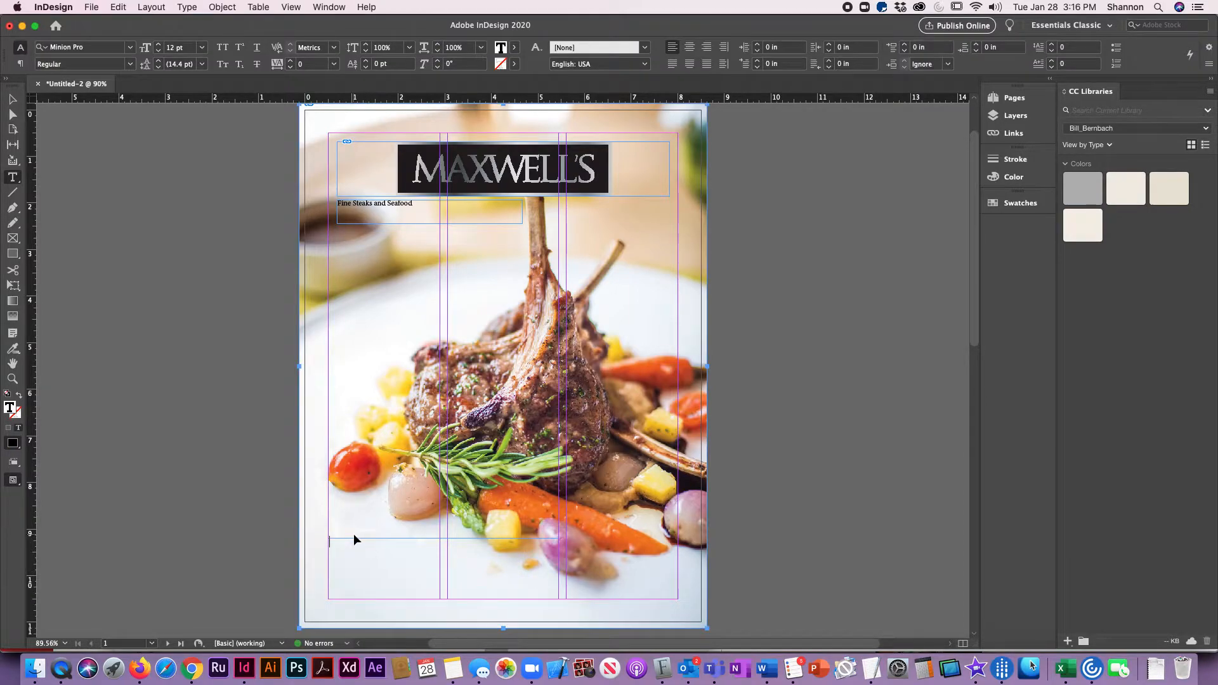
pyautogui.press('super+v')
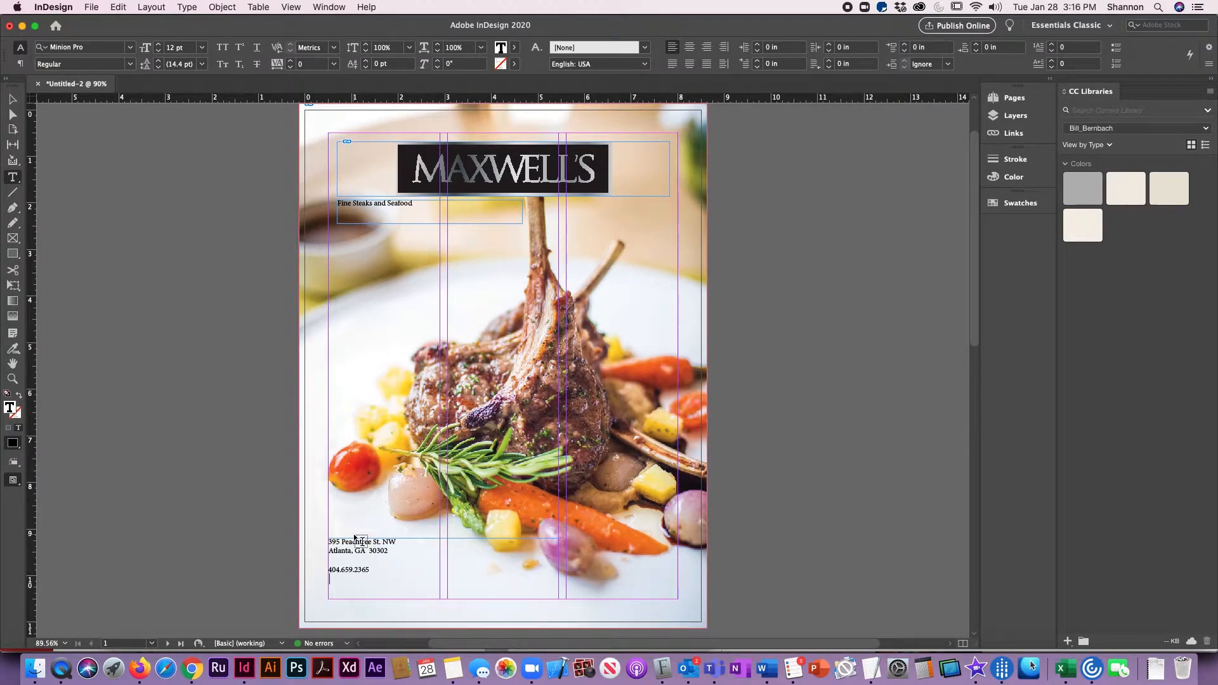
# Step: Switch to Word, copy the three opening-hours lines, and paste them below the phone number in the InDesign contact text frame
pyautogui.press('super+Tab')
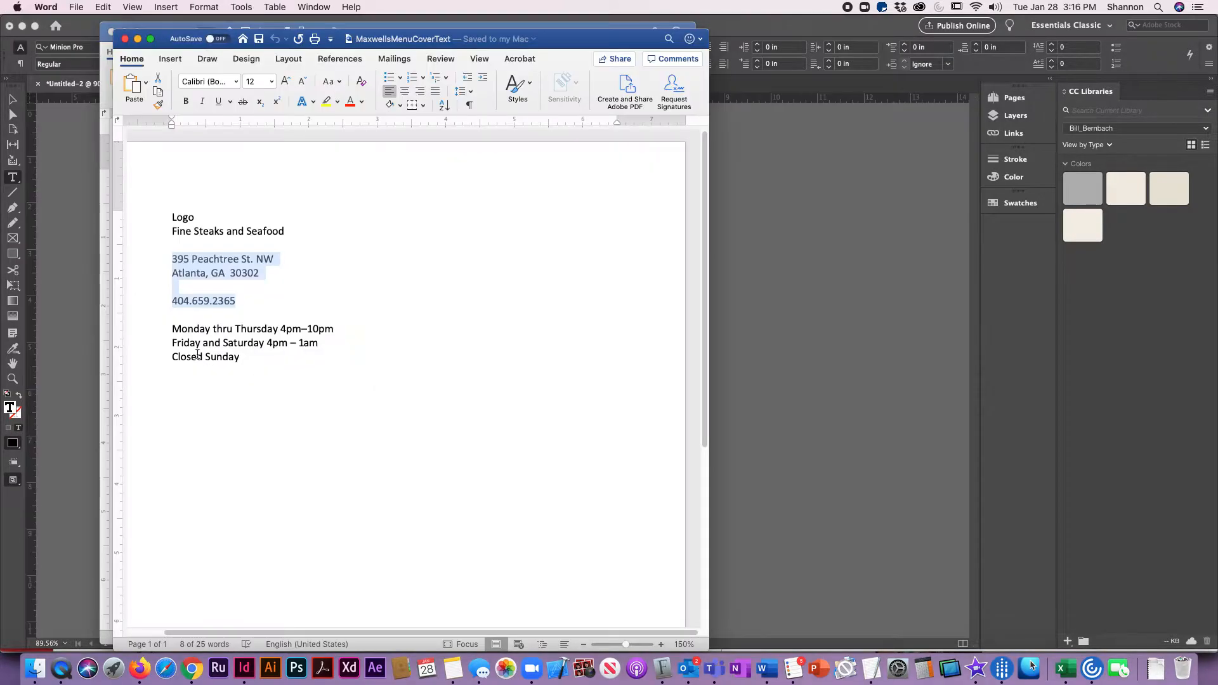
pyautogui.moveTo(175, 327); pyautogui.dragTo(231, 360)
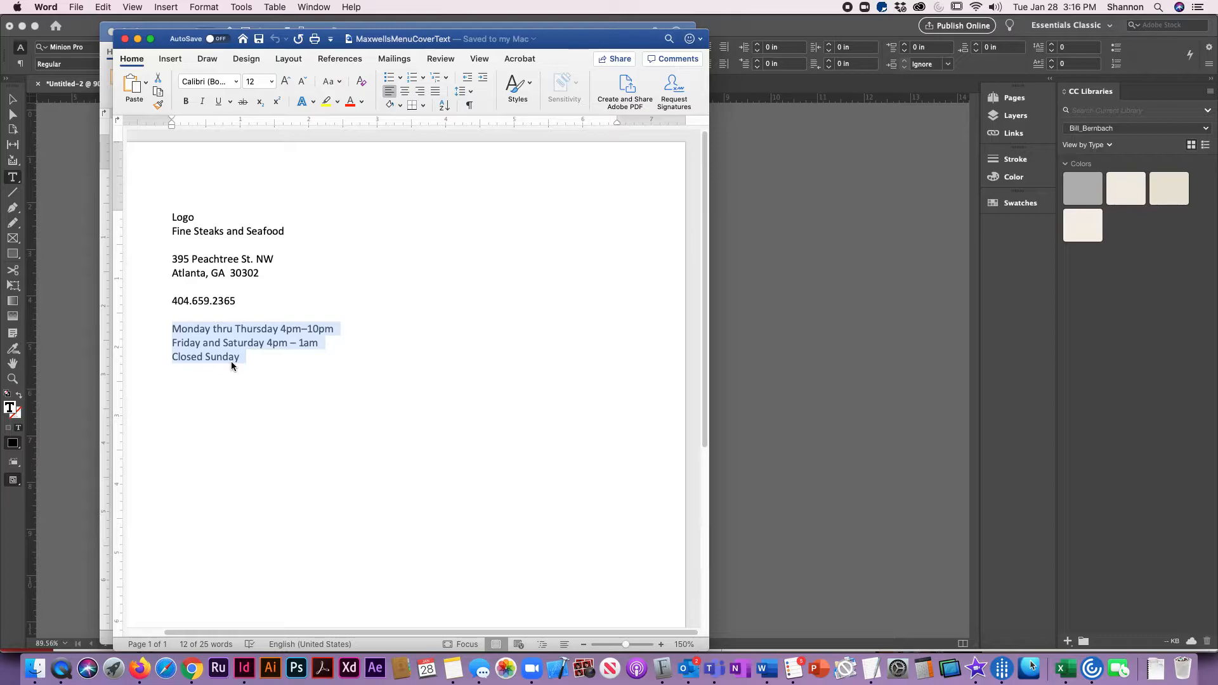
pyautogui.press('super+Tab')
pyautogui.press('super+v')
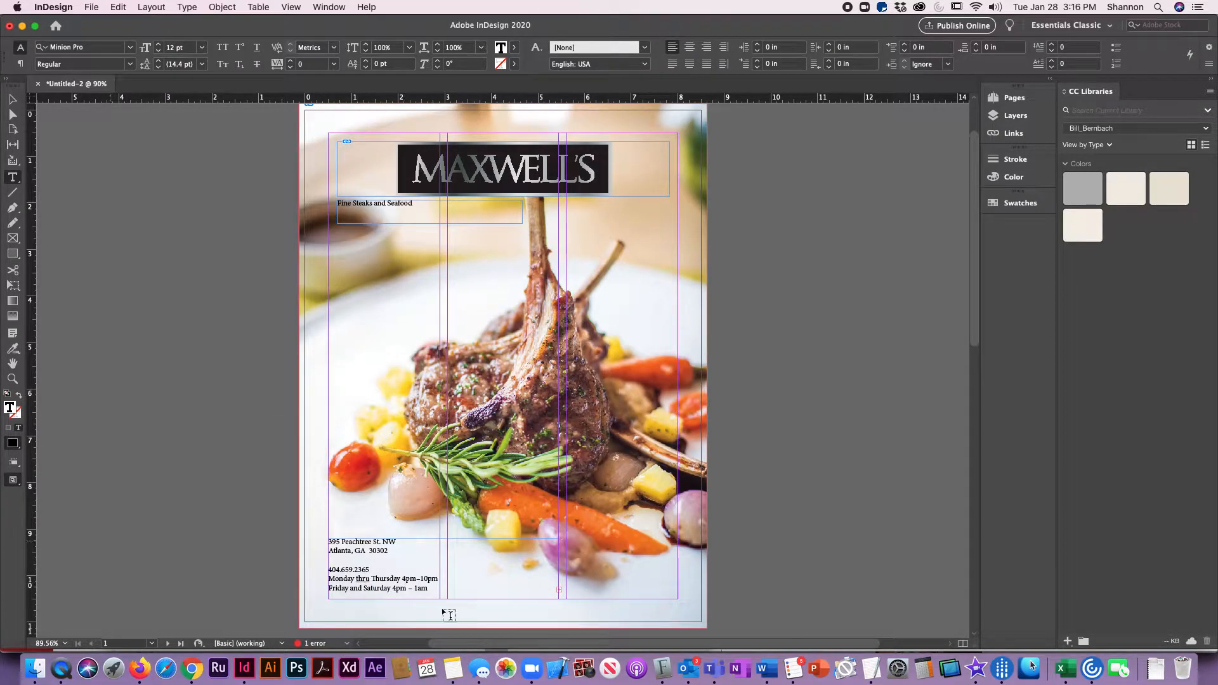
# Step: Delete the blank line between the address and the phone number in the contact text
pyautogui.click(357, 561)
pyautogui.press('BackSpace')
pyautogui.click(386, 570)
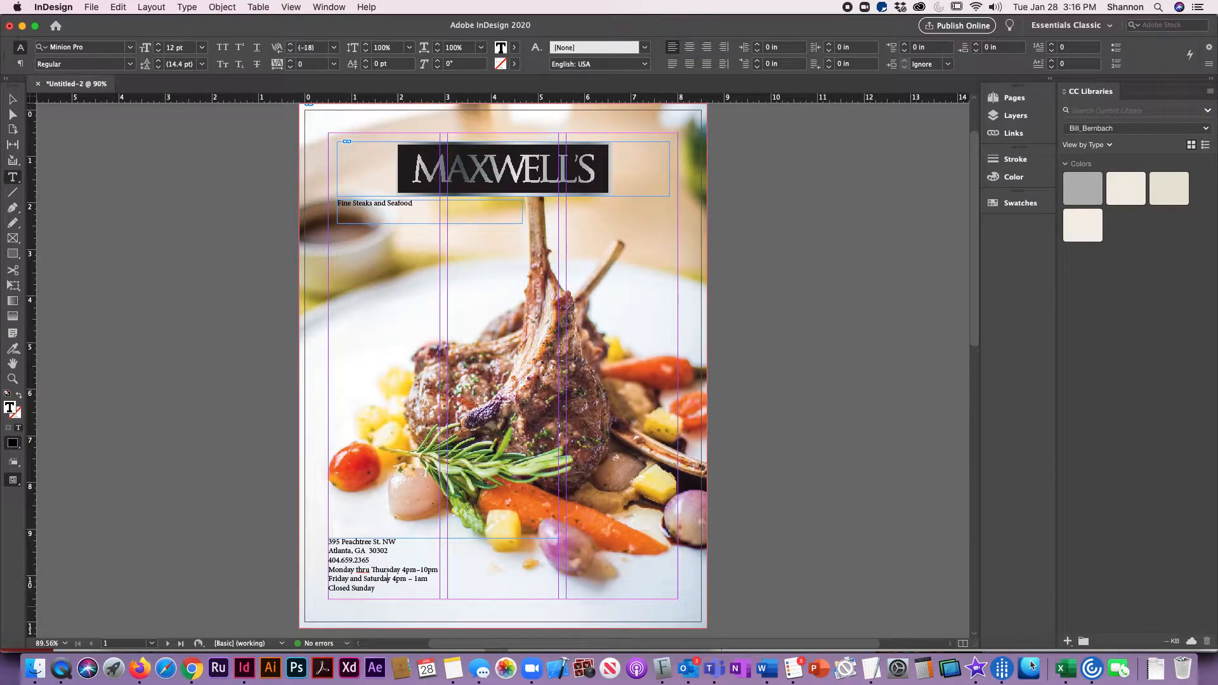
# Step: Join "Closed Sunday" onto the Friday and Saturday line with a "|" separator, and insert a blank line below the phone number
pyautogui.press('Up')
pyautogui.press('Down')
pyautogui.hotkey('shift', 'alt', 'Left')
pyautogui.hotkey('shift', 'alt', 'Left')
pyautogui.press('Left')
pyautogui.press('BackSpace')
pyautogui.write('|')
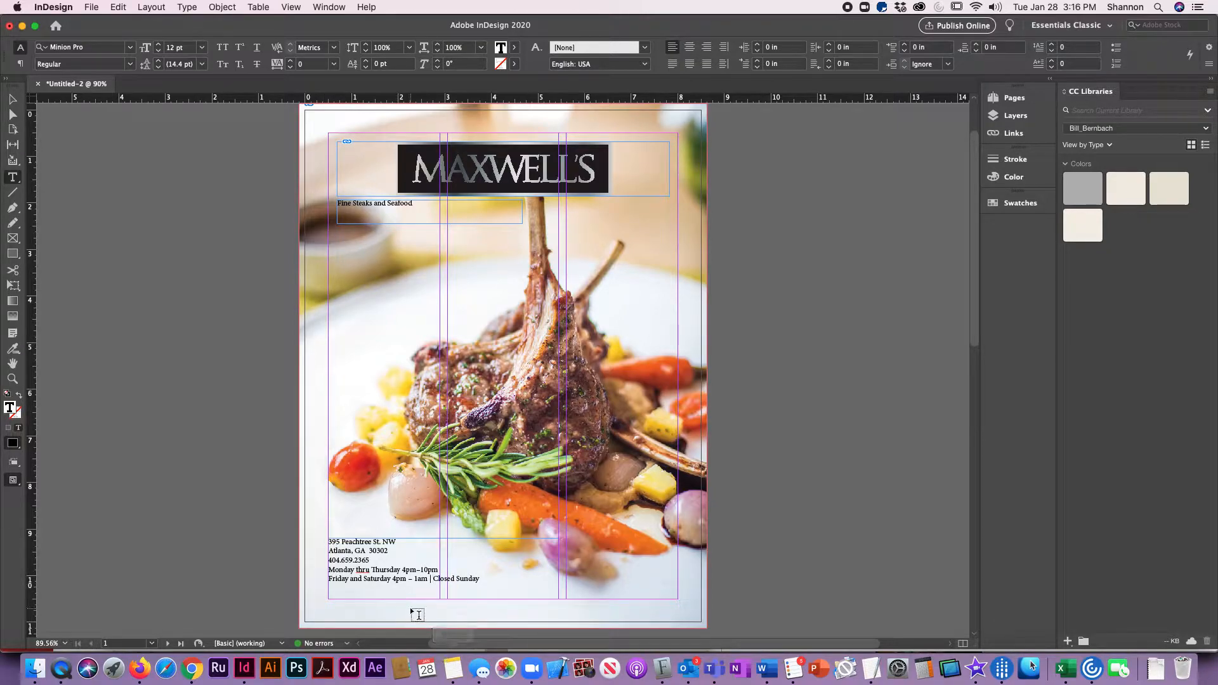
pyautogui.click(383, 563)
pyautogui.press('Return')
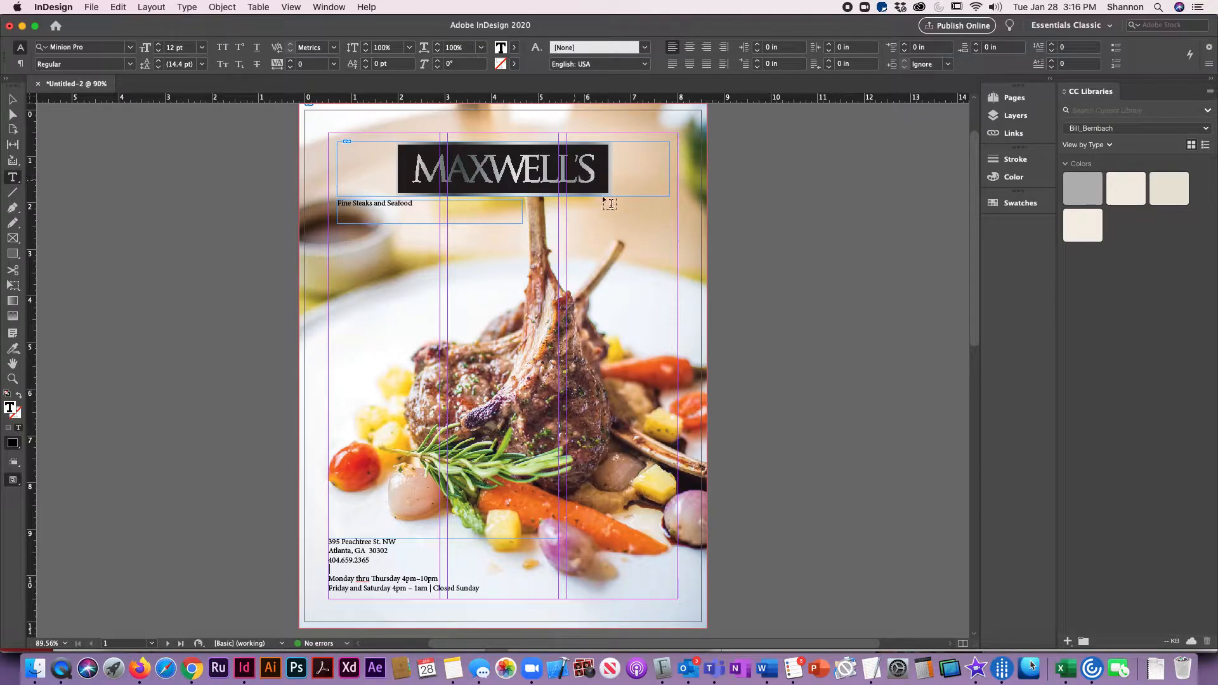
# Step: Right-align the "Fine Steaks and Seafood" tagline within its text frame
pyautogui.moveTo(427, 203); pyautogui.dragTo(172, 178)
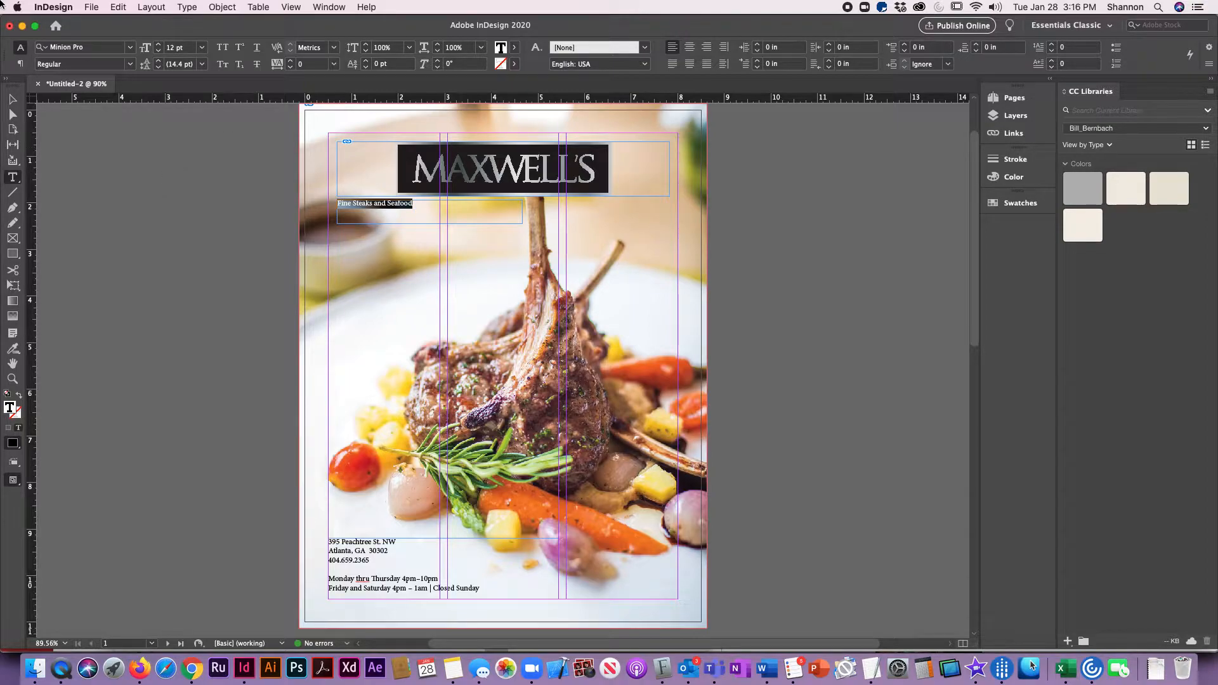
pyautogui.click(421, 211)
pyautogui.tripleClick(415, 205)
pyautogui.click(707, 48)
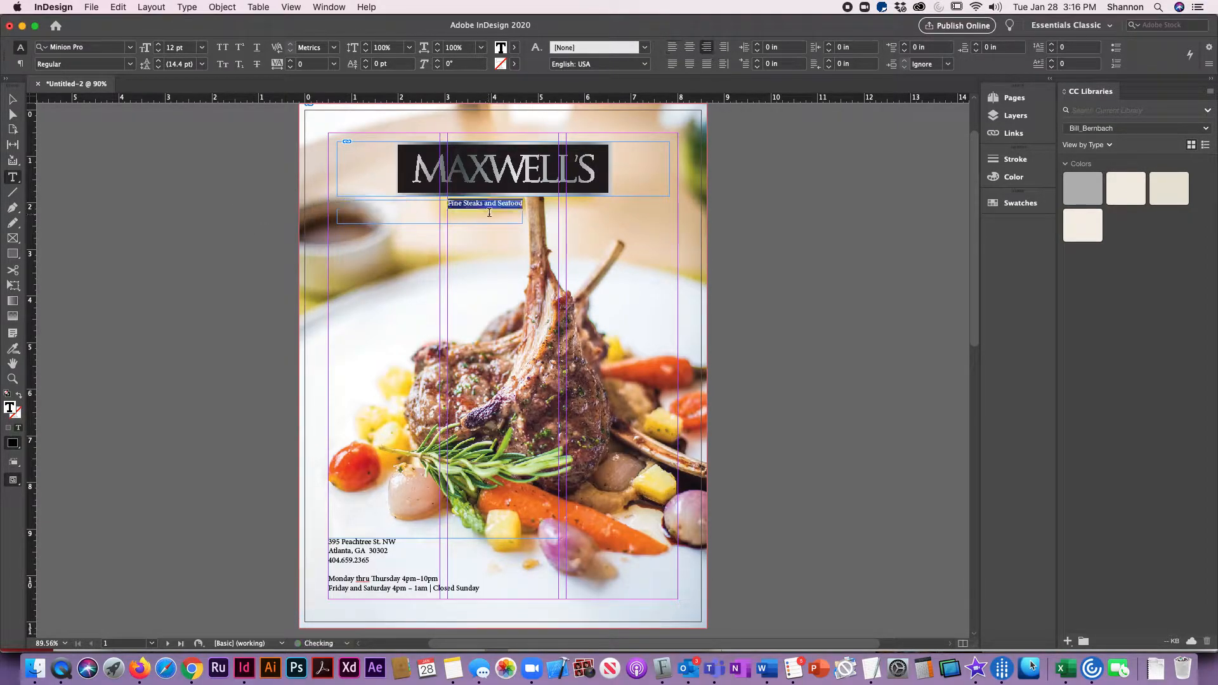
# Step: Change the tagline's font to MrKeningbeck Pro
pyautogui.click(130, 48)
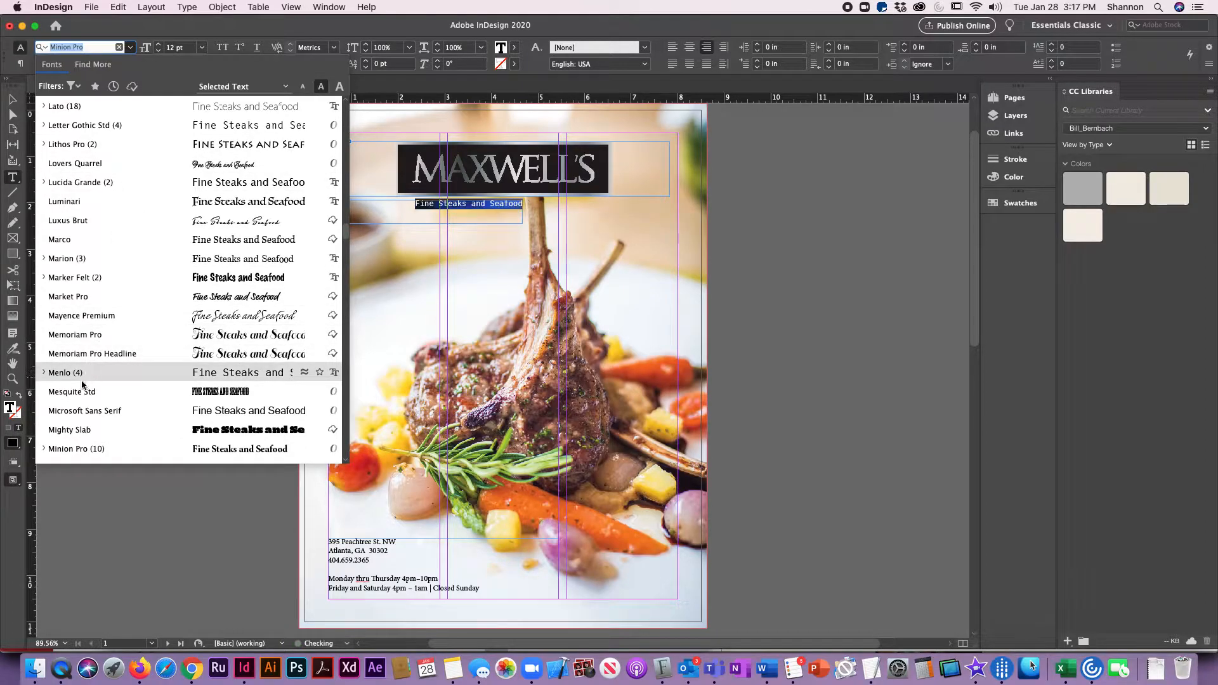
pyautogui.scroll(-3, 127, 267)
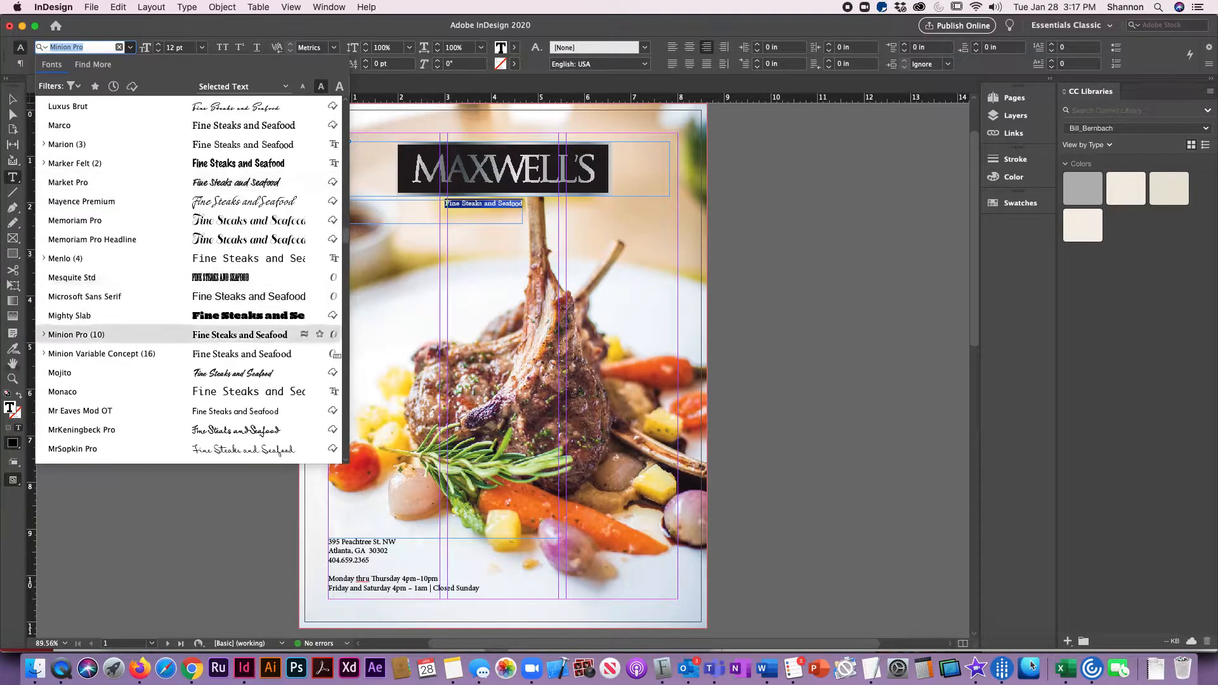
pyautogui.click(94, 432)
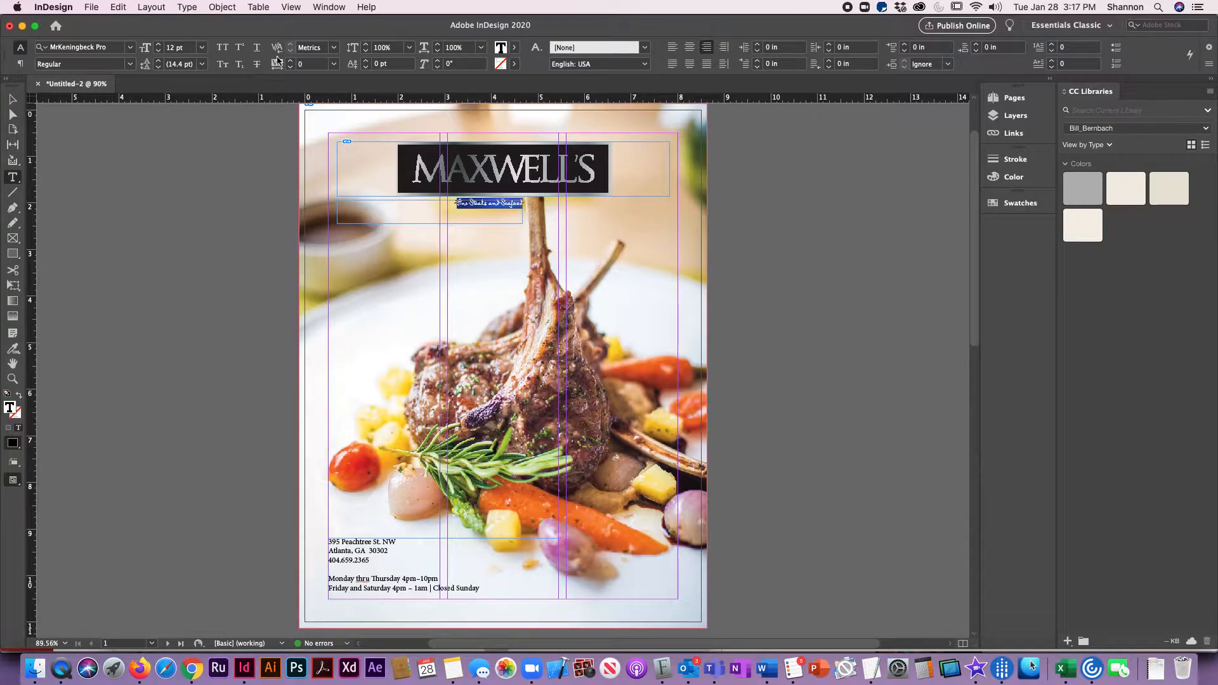
# Step: Increase the "Fine Steaks and Seafood" tagline's font size to 32 pt
pyautogui.click(159, 48)
pyautogui.click(158, 48)
pyautogui.click(159, 48)
pyautogui.click(158, 48)
pyautogui.click(159, 49)
pyautogui.click(158, 48)
pyautogui.click(159, 48)
pyautogui.click(159, 48)
pyautogui.click(158, 48)
pyautogui.click(158, 48)
pyautogui.click(159, 49)
pyautogui.click(159, 49)
pyautogui.click(158, 48)
pyautogui.click(159, 48)
pyautogui.click(158, 49)
pyautogui.click(159, 49)
pyautogui.click(159, 48)
pyautogui.click(159, 48)
pyautogui.click(159, 49)
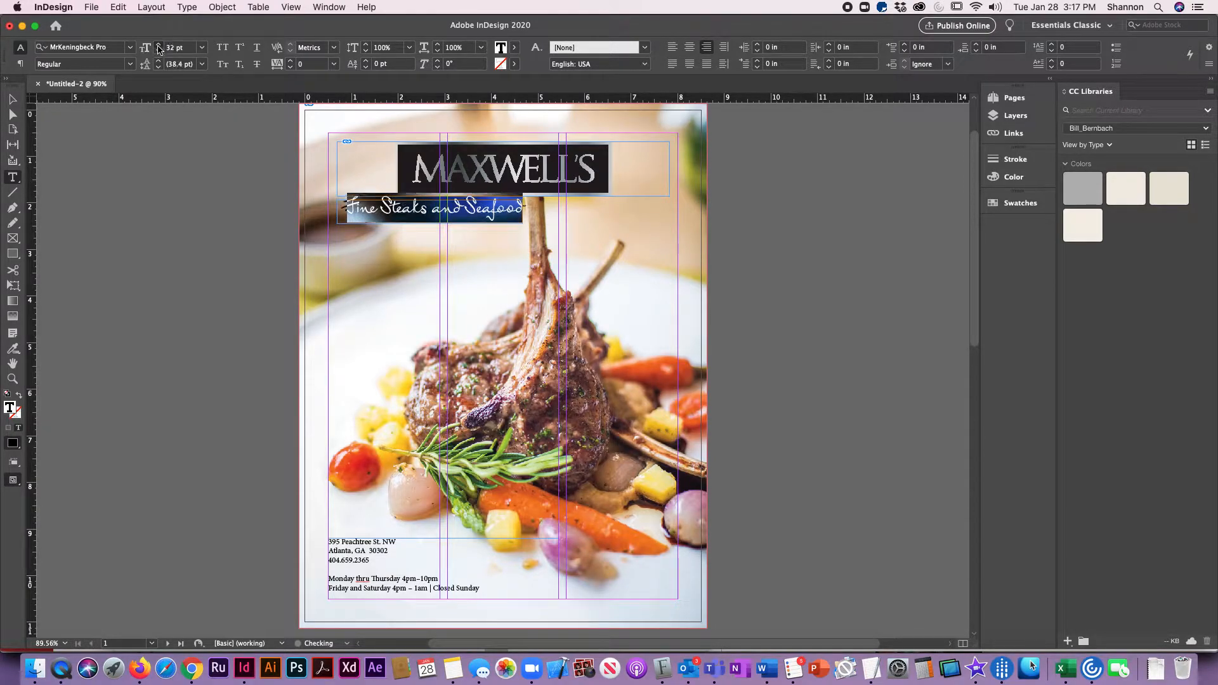
# Step: Move the tagline frame straight down to a Y position of about 2.2 in, leaving a gap below the logo
pyautogui.click(12, 99)
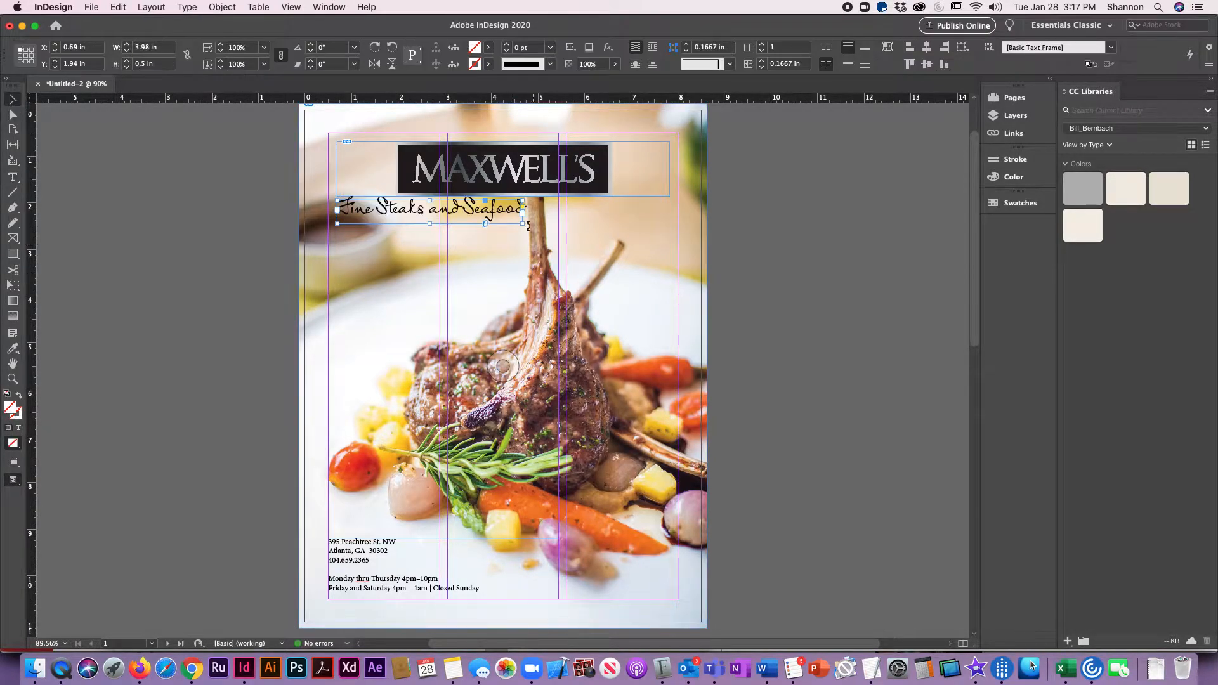
pyautogui.moveTo(511, 207); pyautogui.dragTo(516, 226)
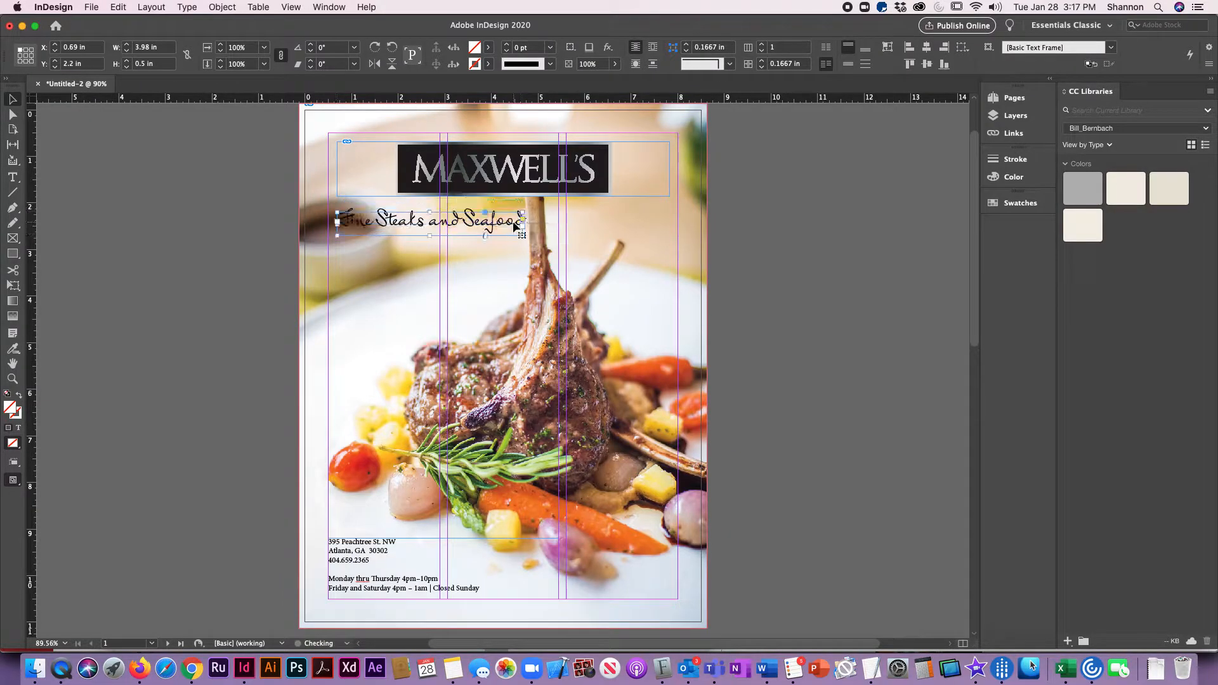
pyautogui.click(783, 304)
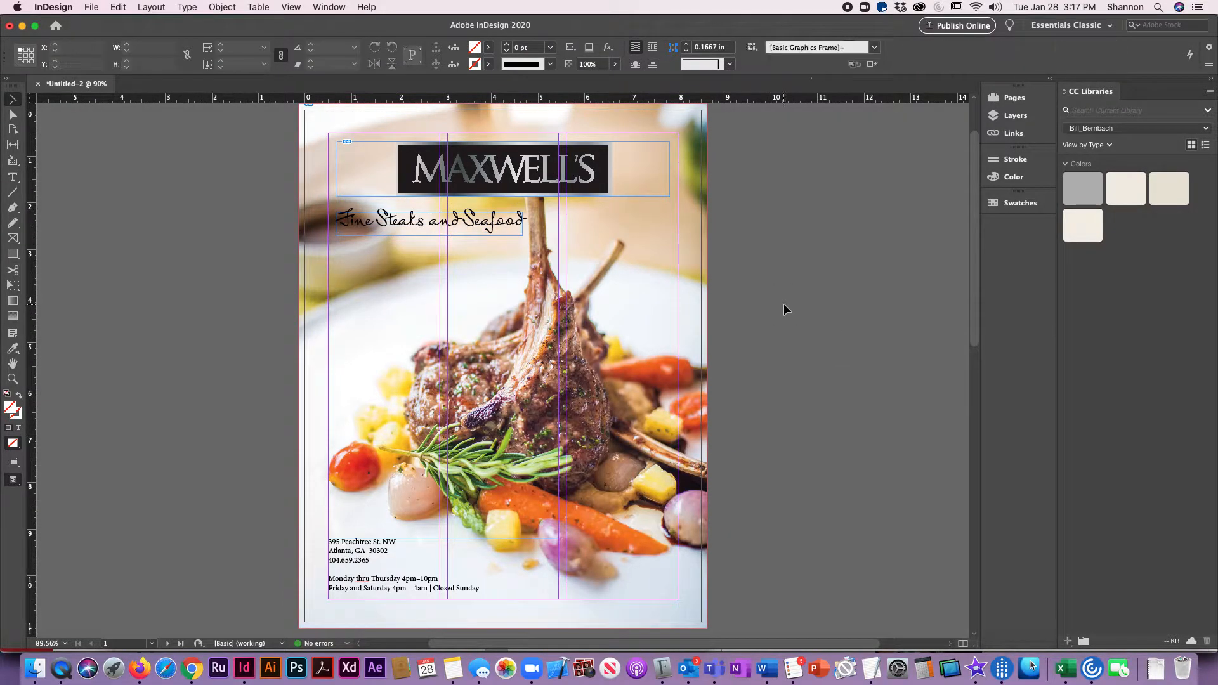
# Step: Extend the contact text frame's top edge upward to make the frame about 1.6 in tall
pyautogui.click(354, 559)
pyautogui.moveTo(445, 538); pyautogui.dragTo(444, 524)
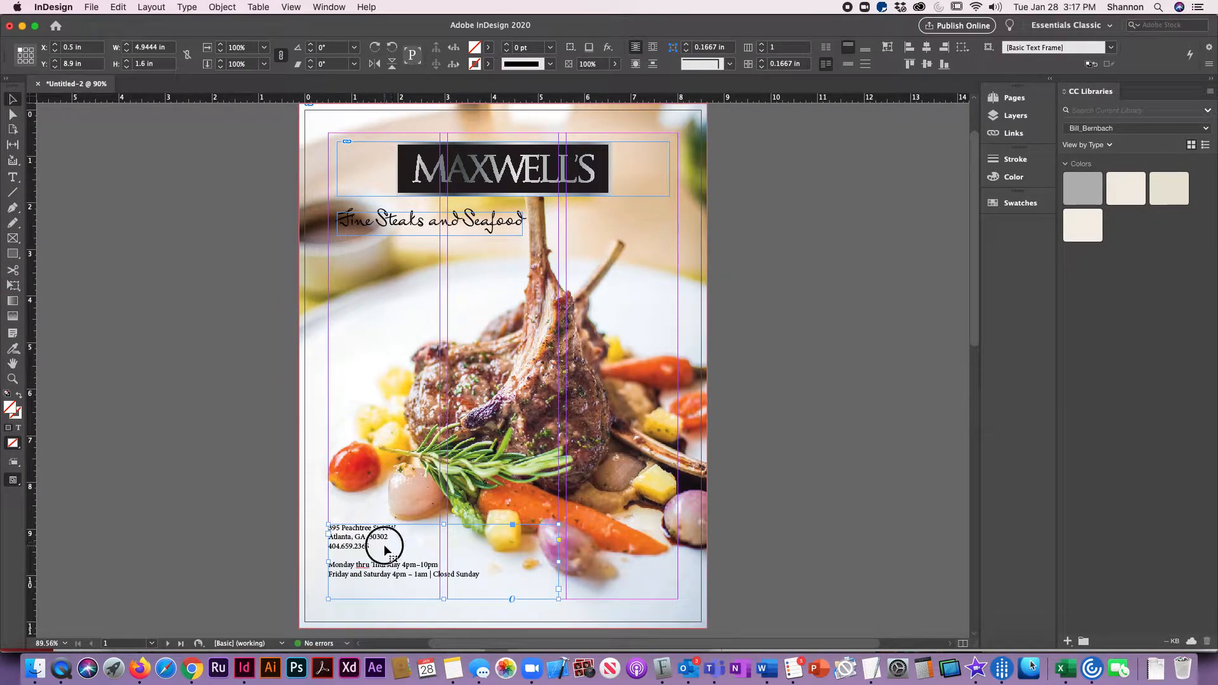
# Step: Filter the font list to serif typefaces and set all of the address, phone and hours text to Baskerville
pyautogui.doubleClick(381, 544)
pyautogui.moveTo(381, 545); pyautogui.dragTo(325, 546)
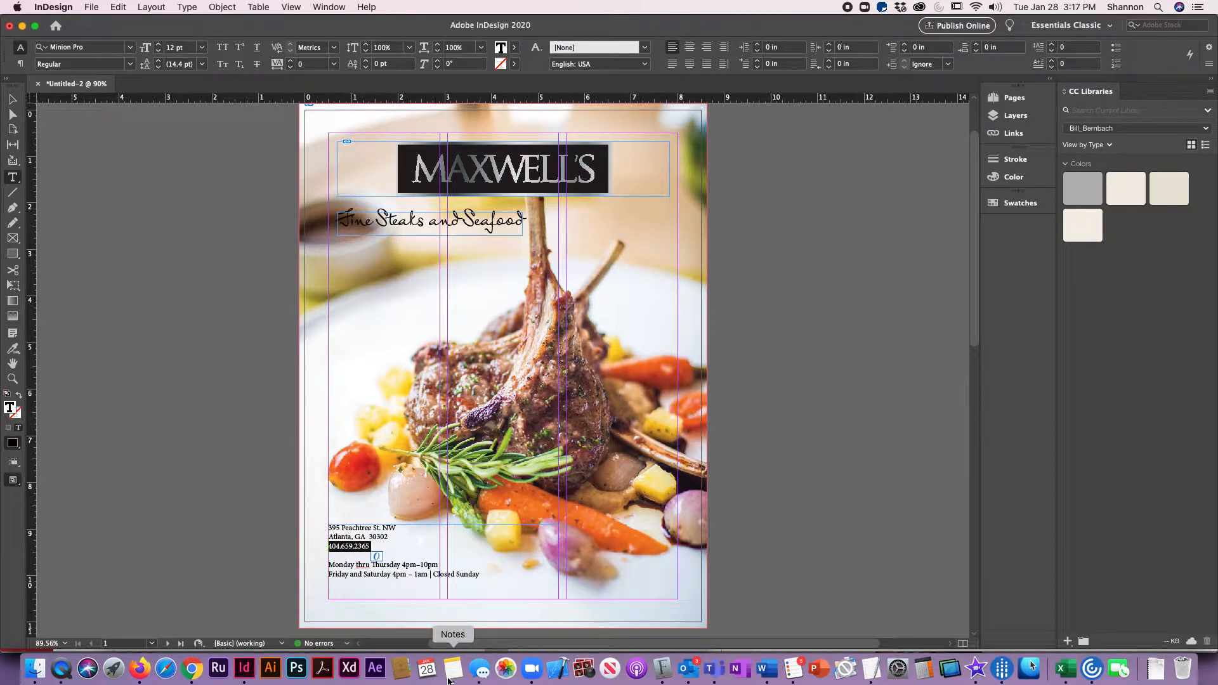
pyautogui.press('super+a')
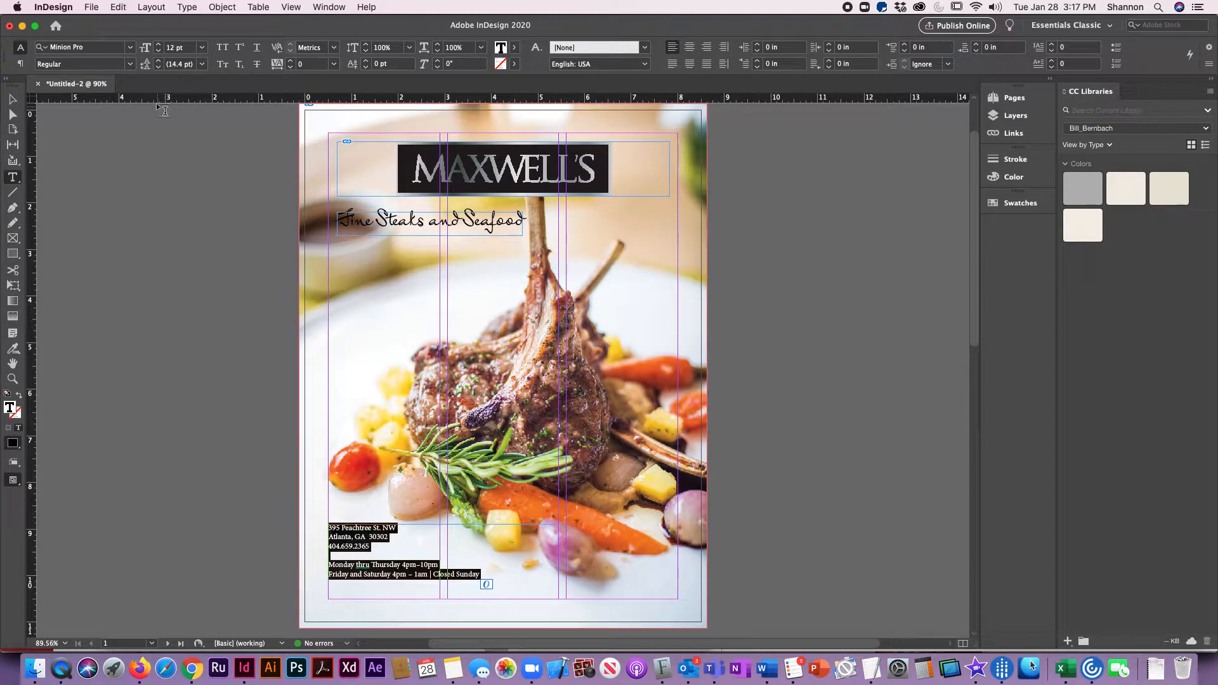
pyautogui.click(130, 47)
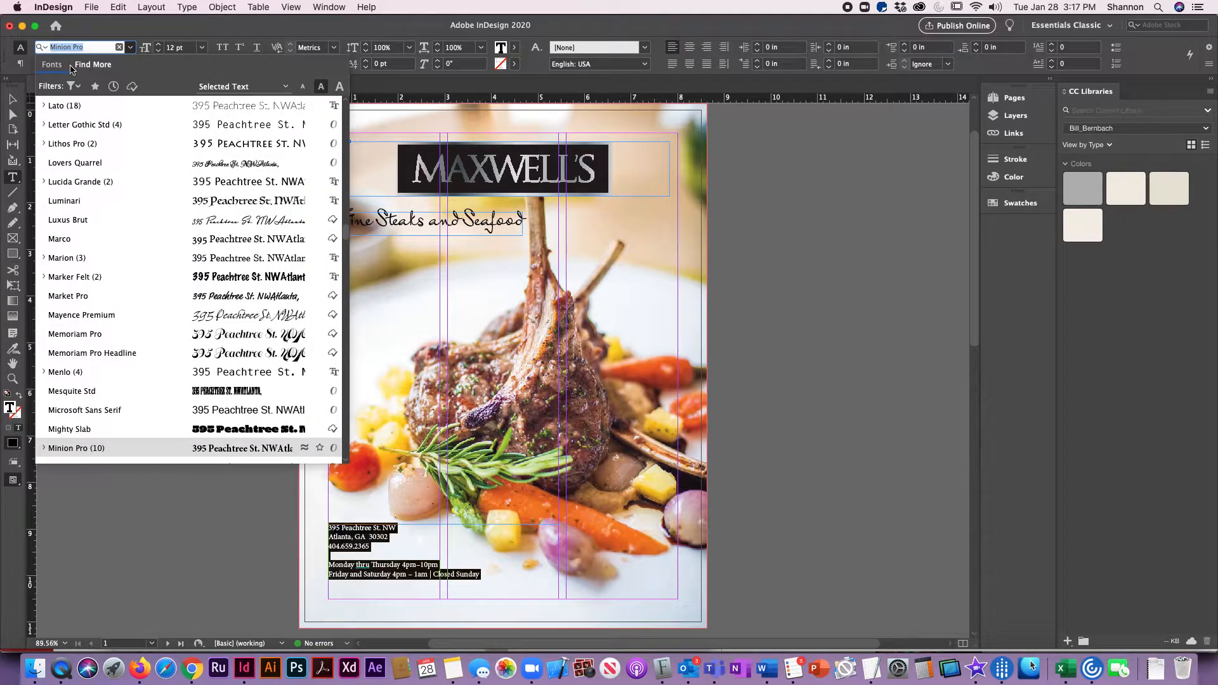
pyautogui.click(79, 86)
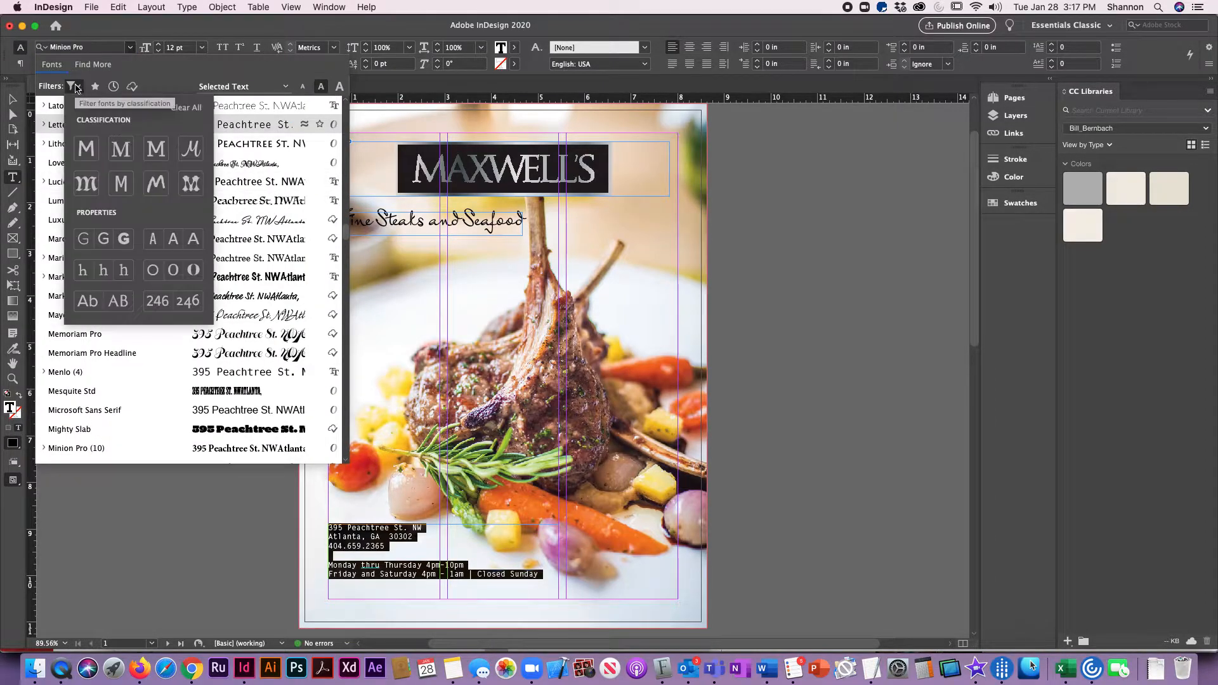
pyautogui.click(119, 150)
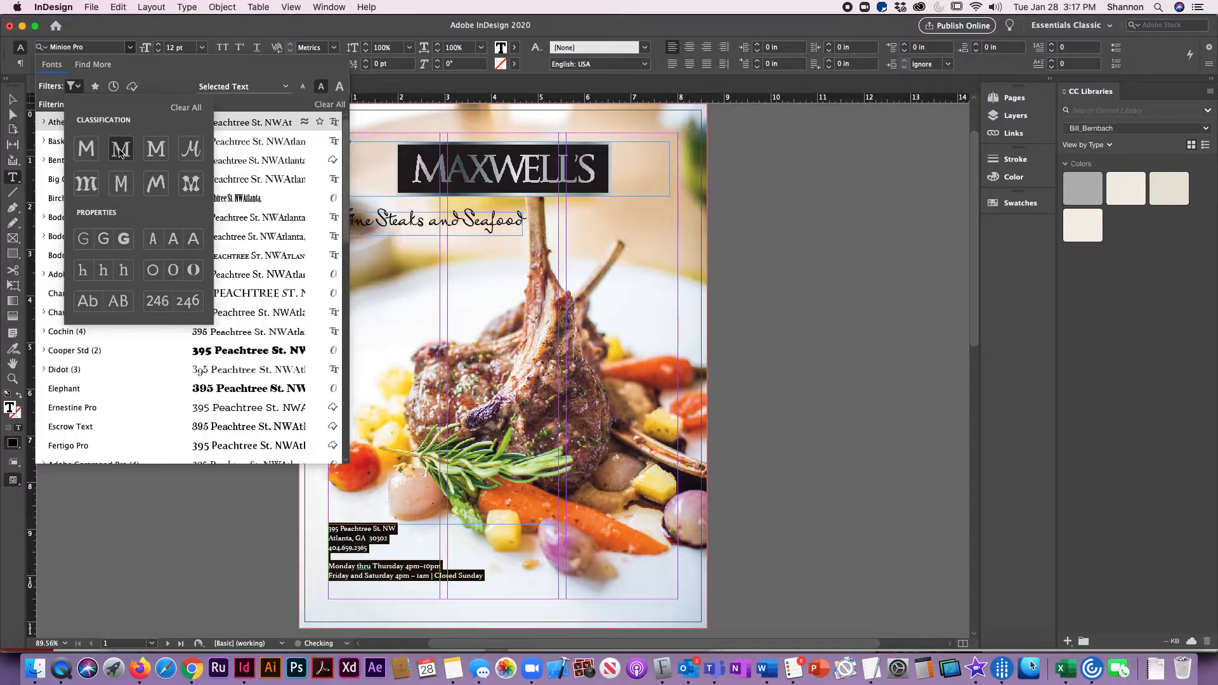
pyautogui.click(189, 58)
pyautogui.click(56, 144)
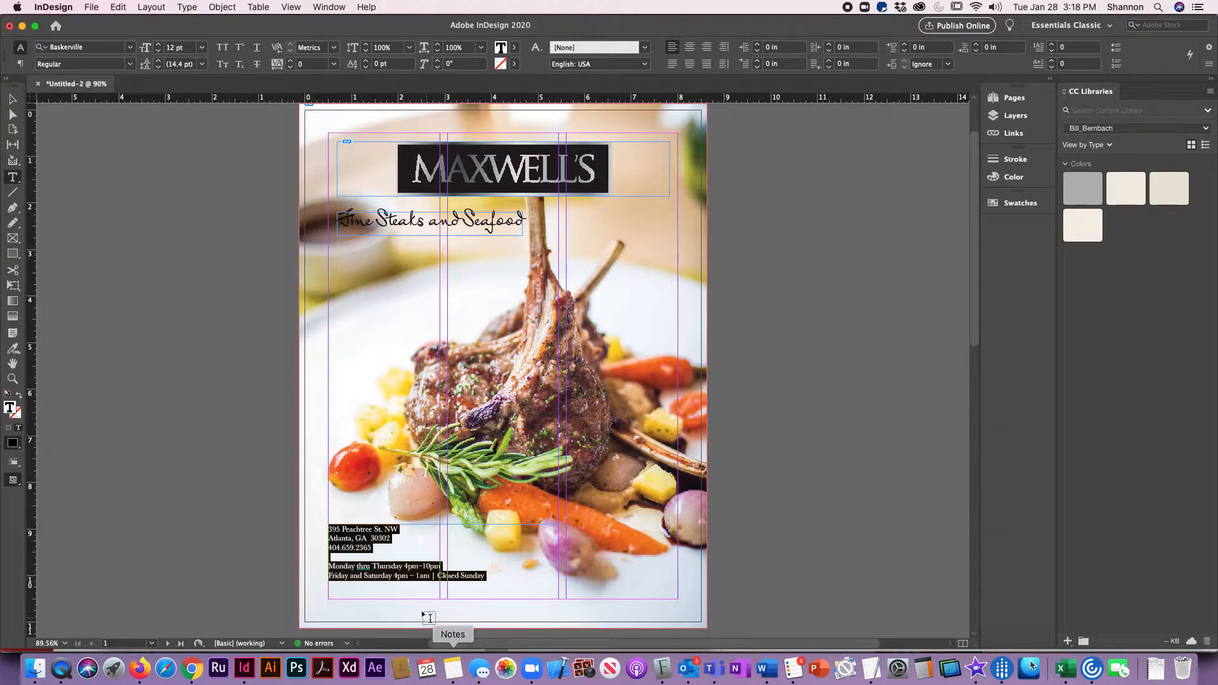
# Step: Enlarge only the phone number line so it stands out from the rest of the contact text
pyautogui.click(374, 549)
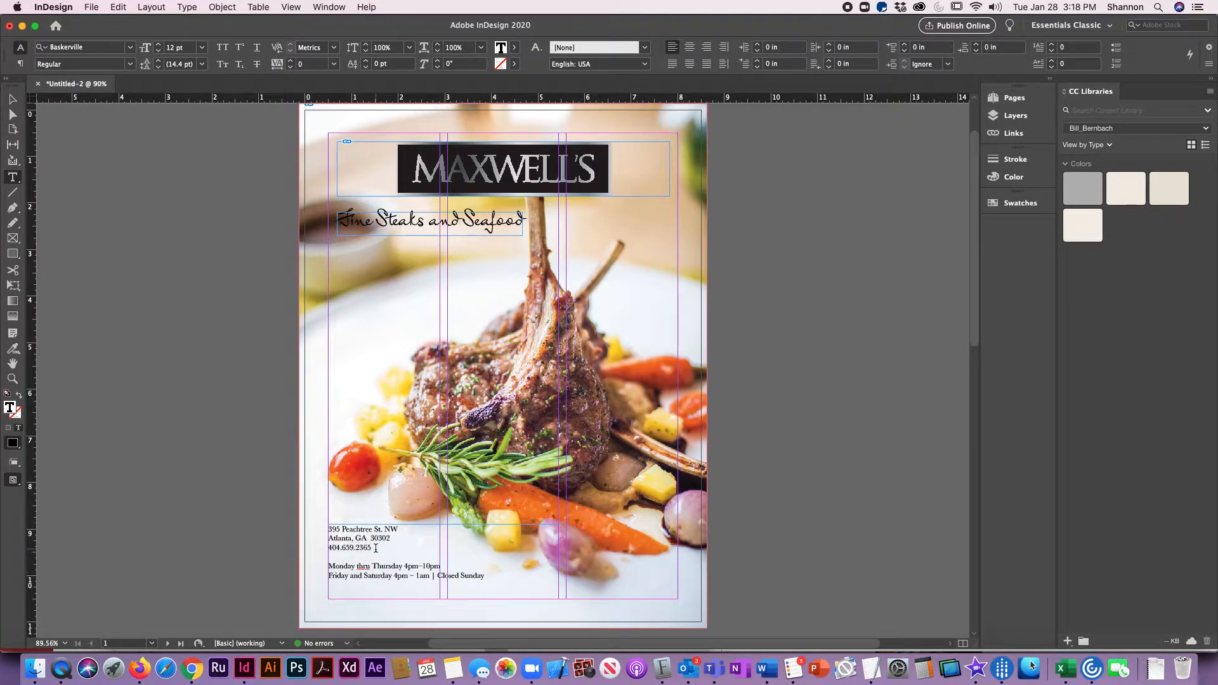
pyautogui.moveTo(347, 553); pyautogui.dragTo(327, 551)
pyautogui.click(159, 46)
pyautogui.click(159, 46)
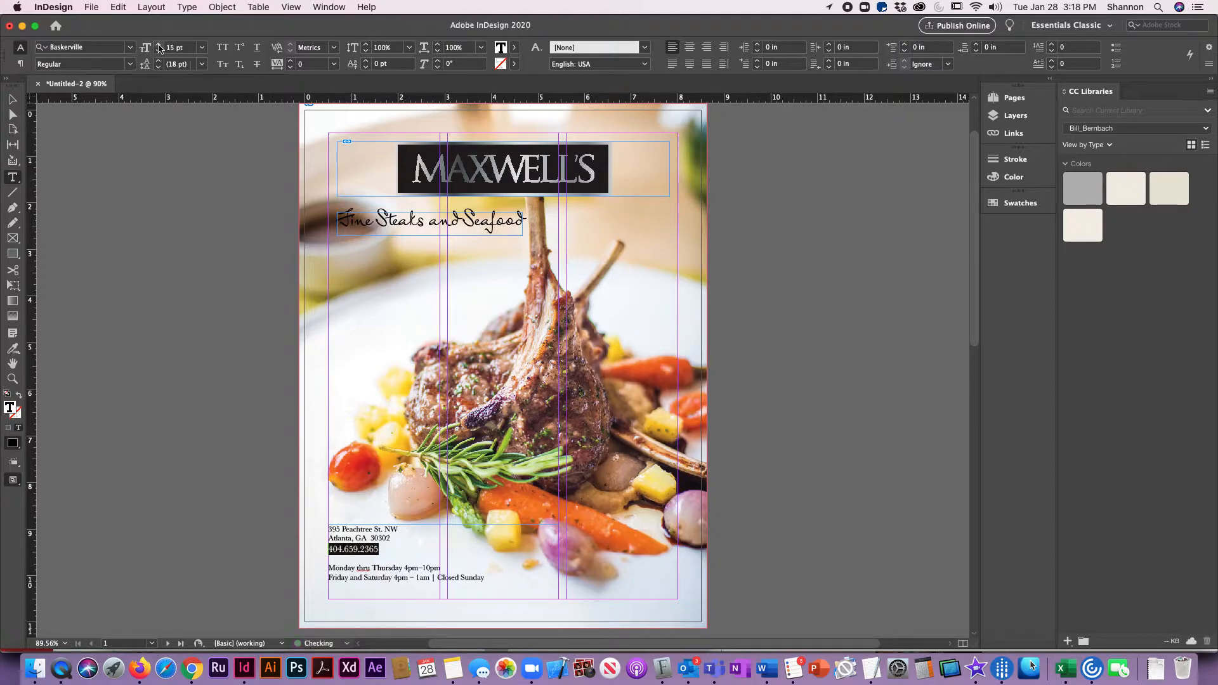
pyautogui.click(159, 45)
pyautogui.click(158, 46)
pyautogui.click(159, 46)
pyautogui.click(159, 45)
pyautogui.click(158, 45)
pyautogui.click(158, 46)
# Step: Move the contact text frame straight down to a Y position of about 9.04 in
pyautogui.moveTo(487, 585); pyautogui.dragTo(321, 571)
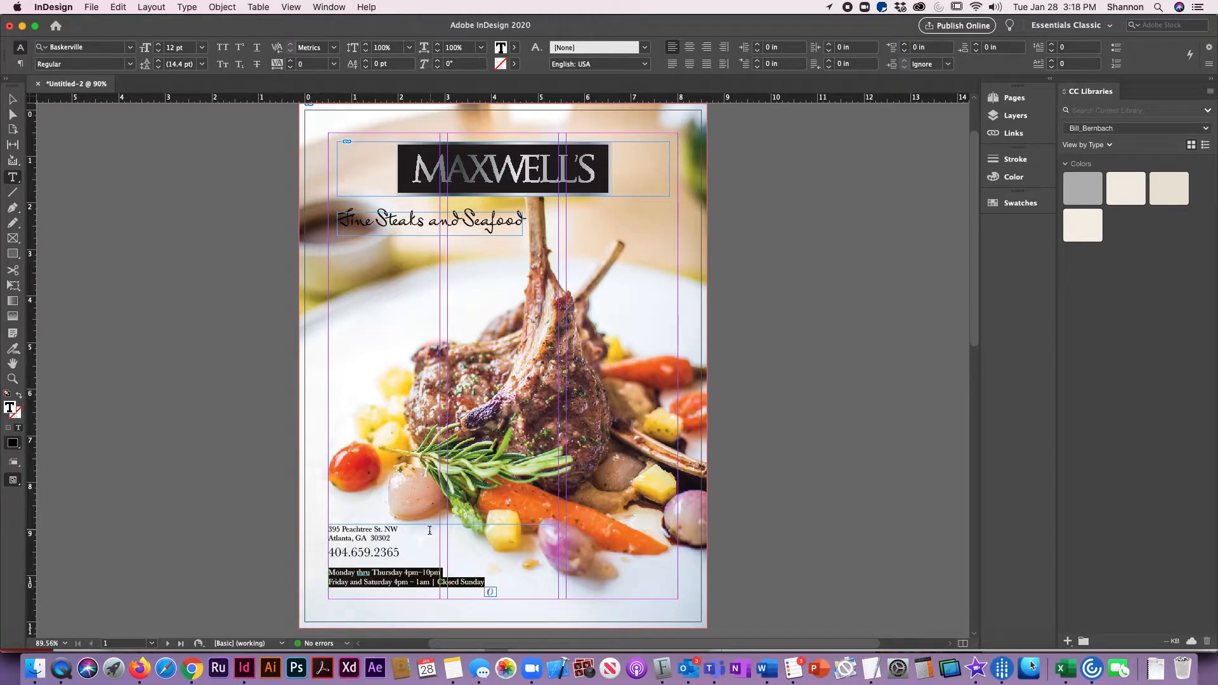
pyautogui.click(12, 100)
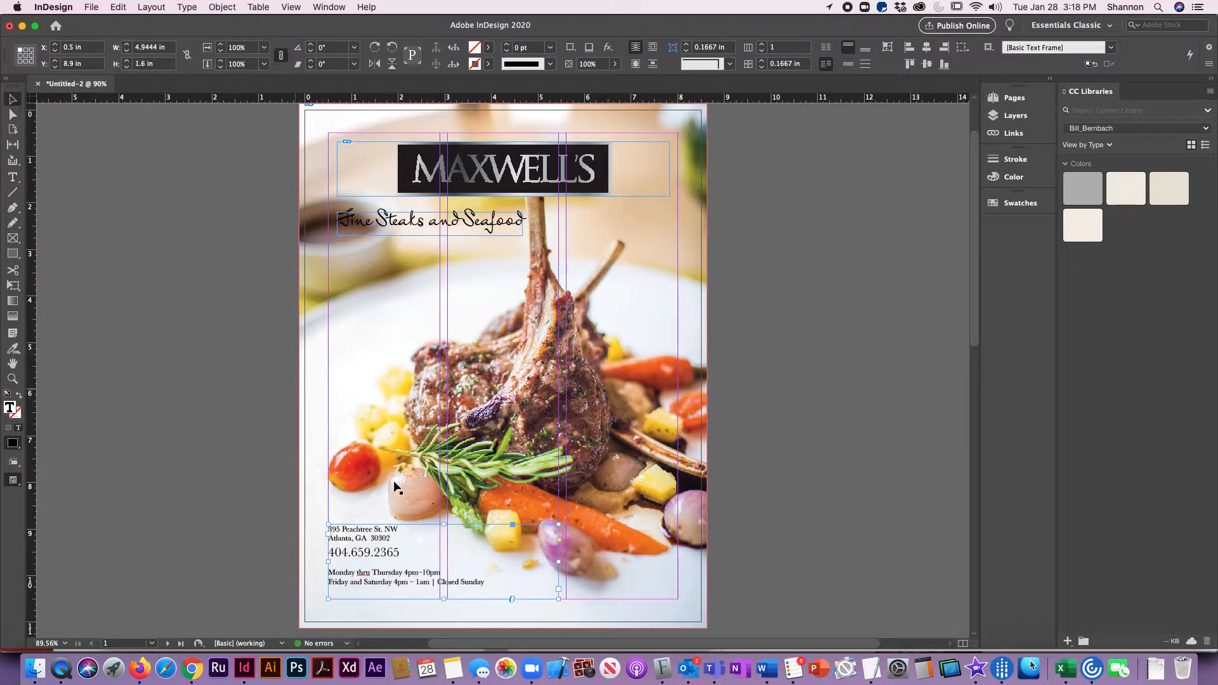
pyautogui.moveTo(444, 528); pyautogui.dragTo(443, 538)
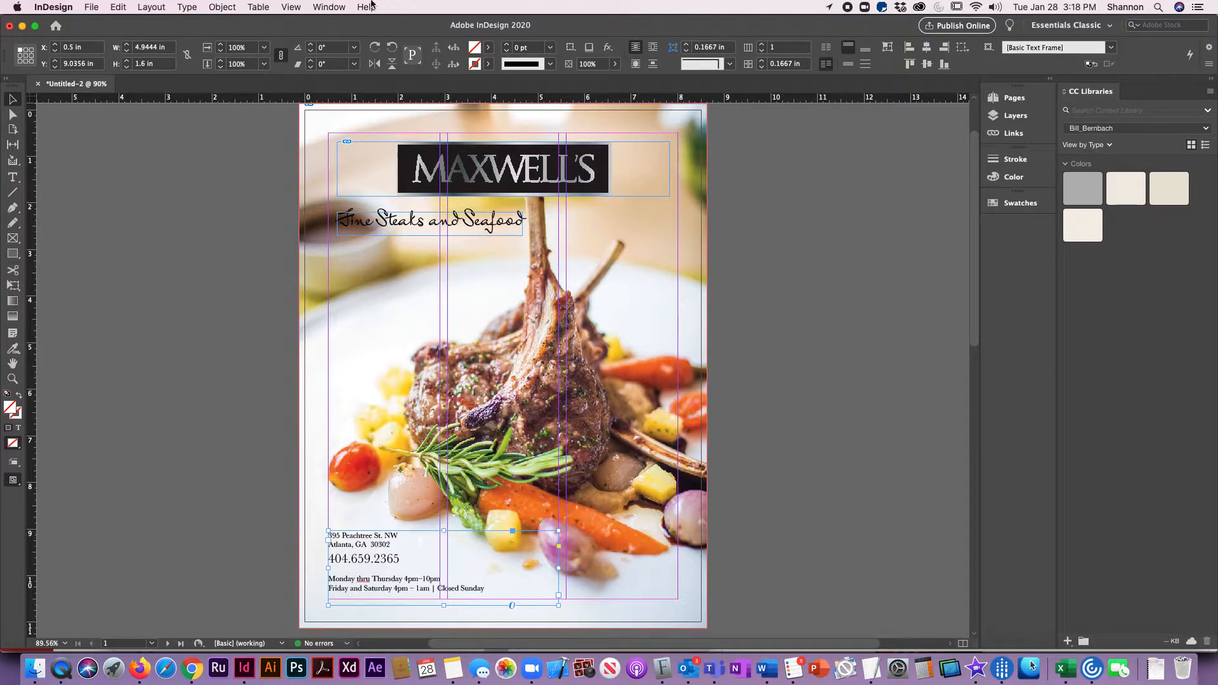
pyautogui.click(256, 331)
# Step: Start saving the document and browse to the Week 4 folder inside DES105 in the Mod 1-DES105_113-Lab folder
pyautogui.click(91, 7)
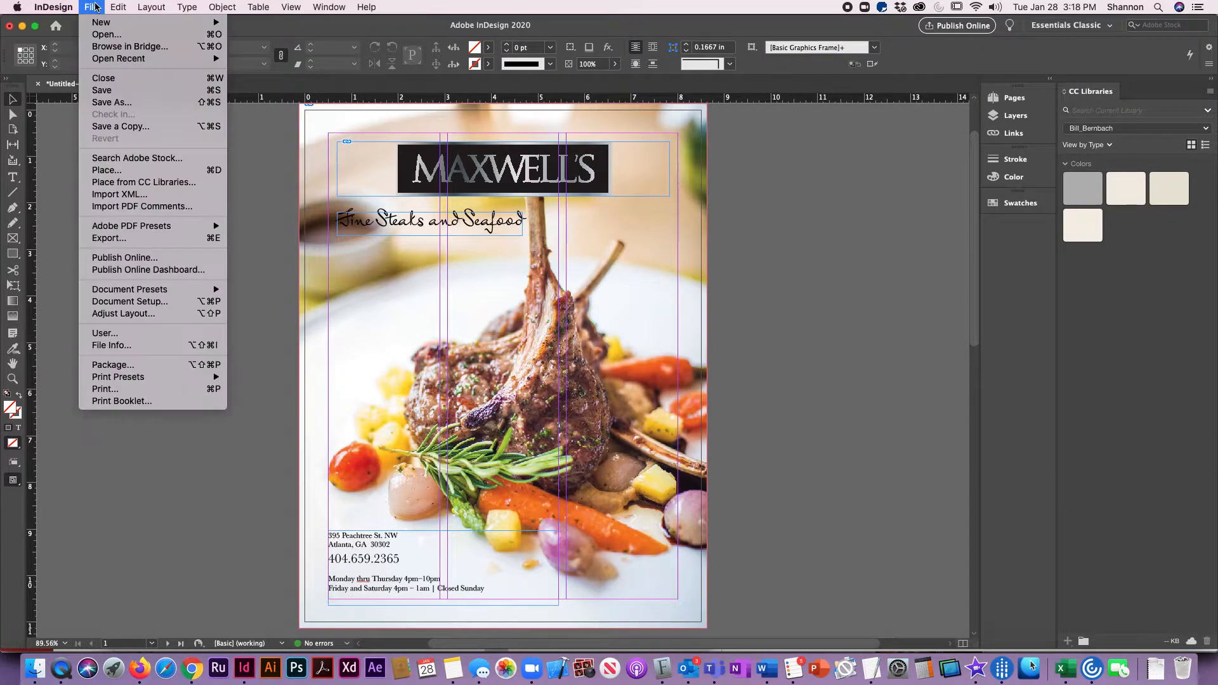
pyautogui.click(117, 94)
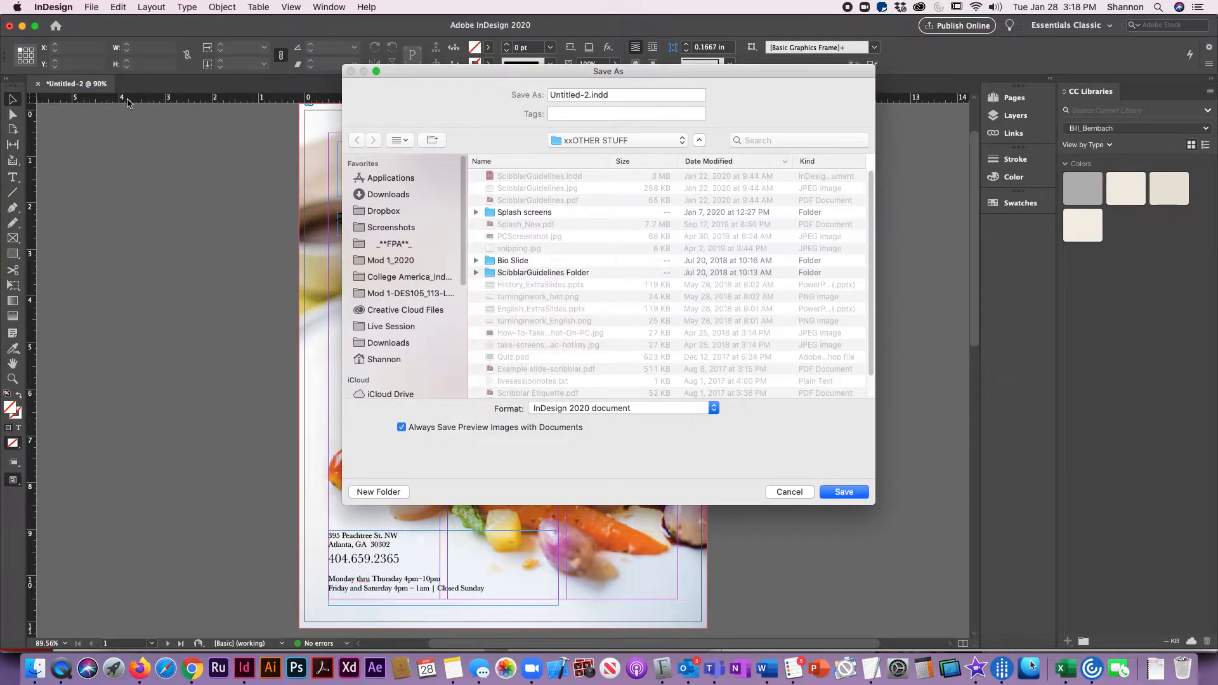
pyautogui.click(398, 258)
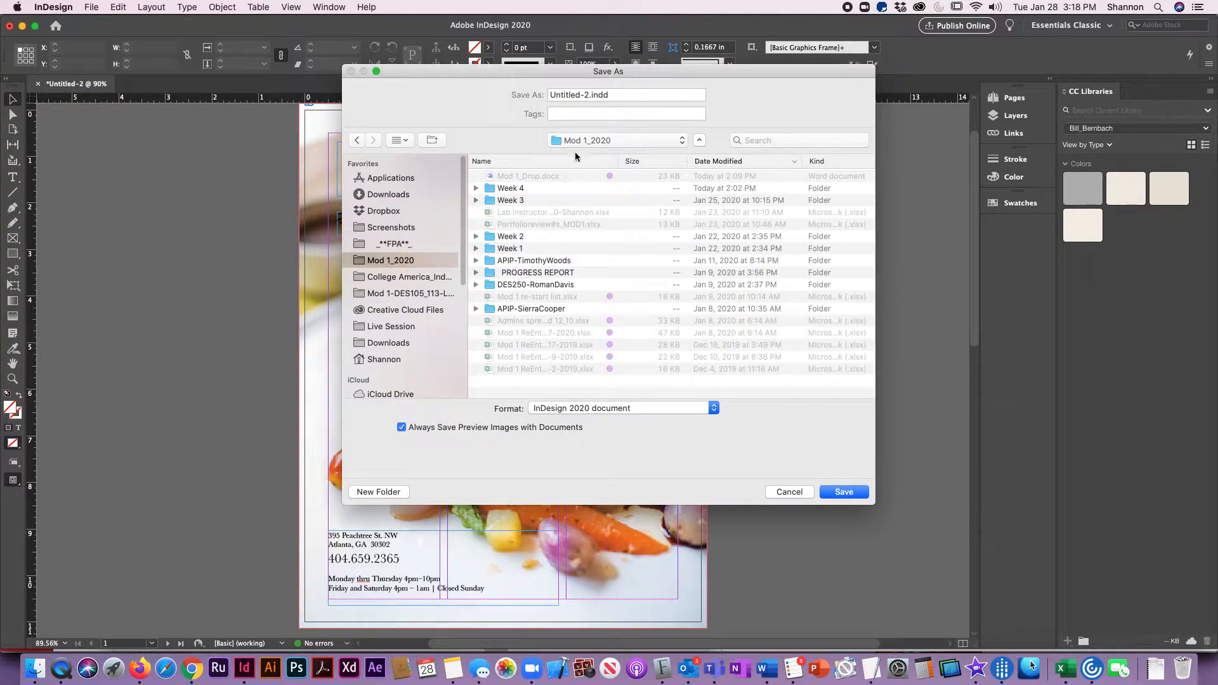
pyautogui.click(400, 293)
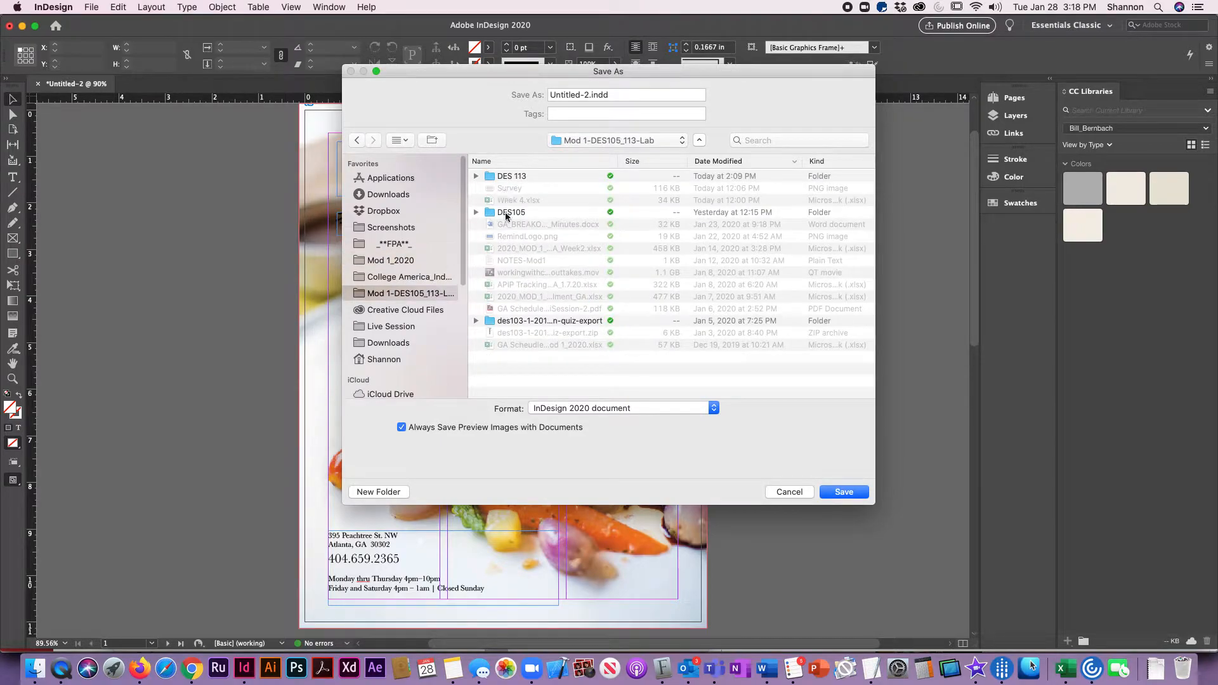
pyautogui.doubleClick(508, 212)
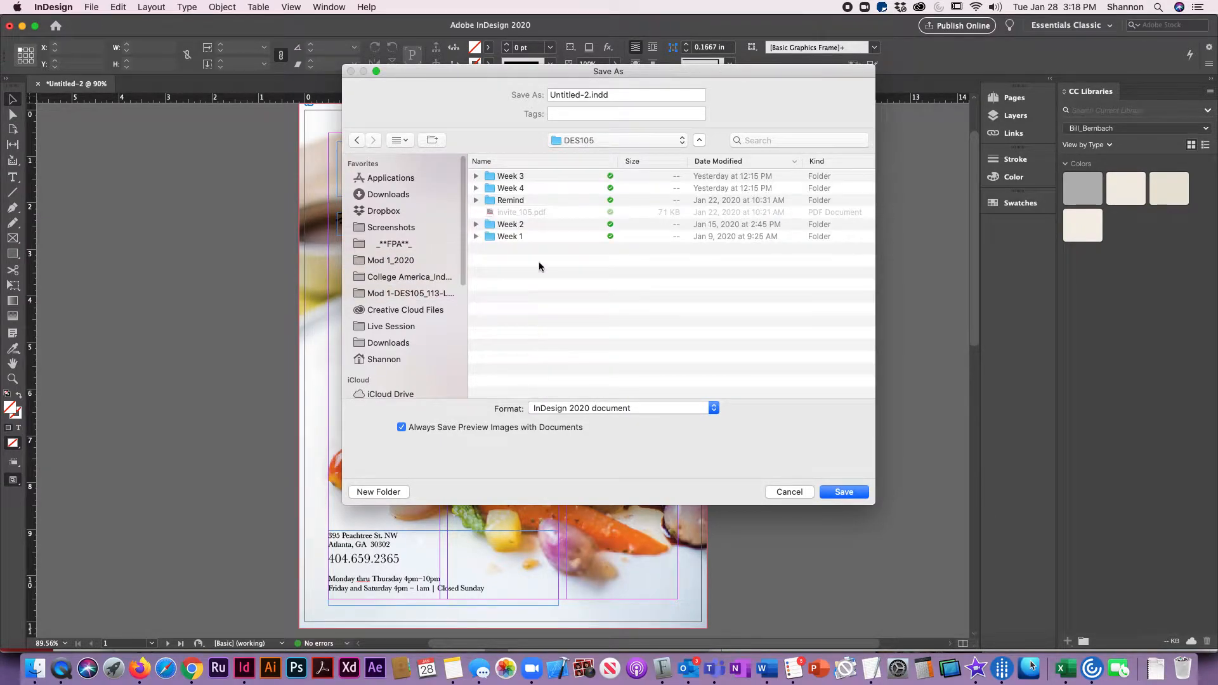
pyautogui.doubleClick(499, 236)
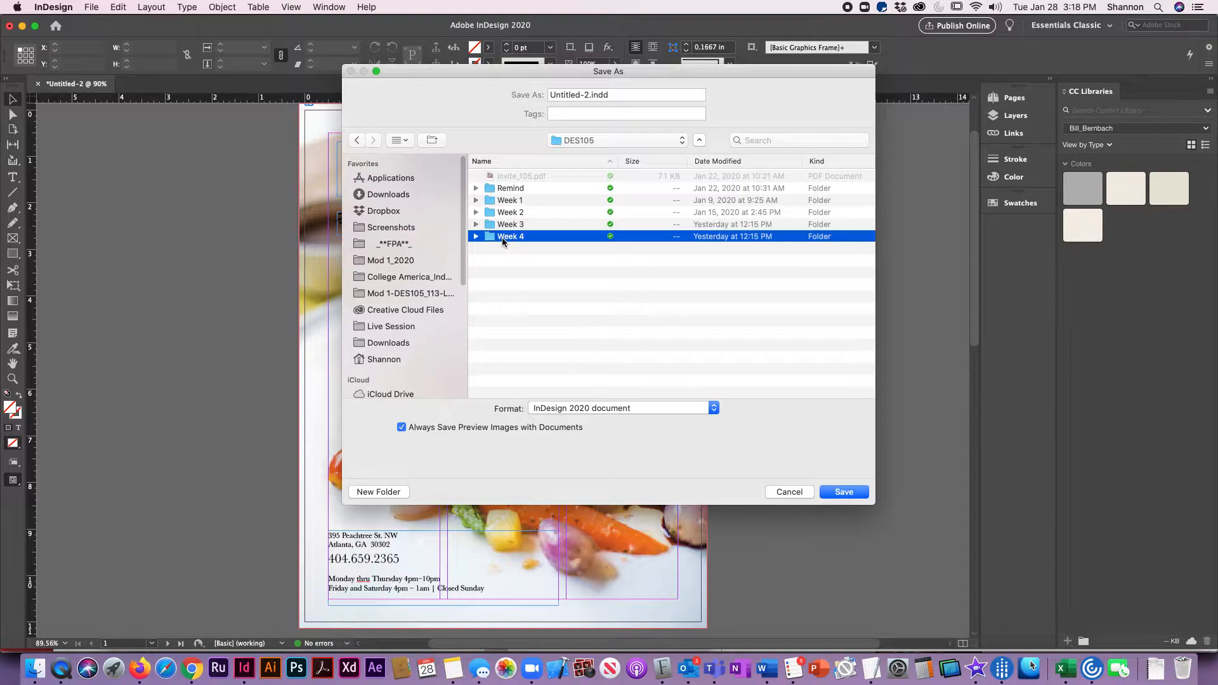
# Step: Create a new folder named Assignment2 inside the Week 4 folder
pyautogui.press('super+shift+n')
pyautogui.write('Assig')
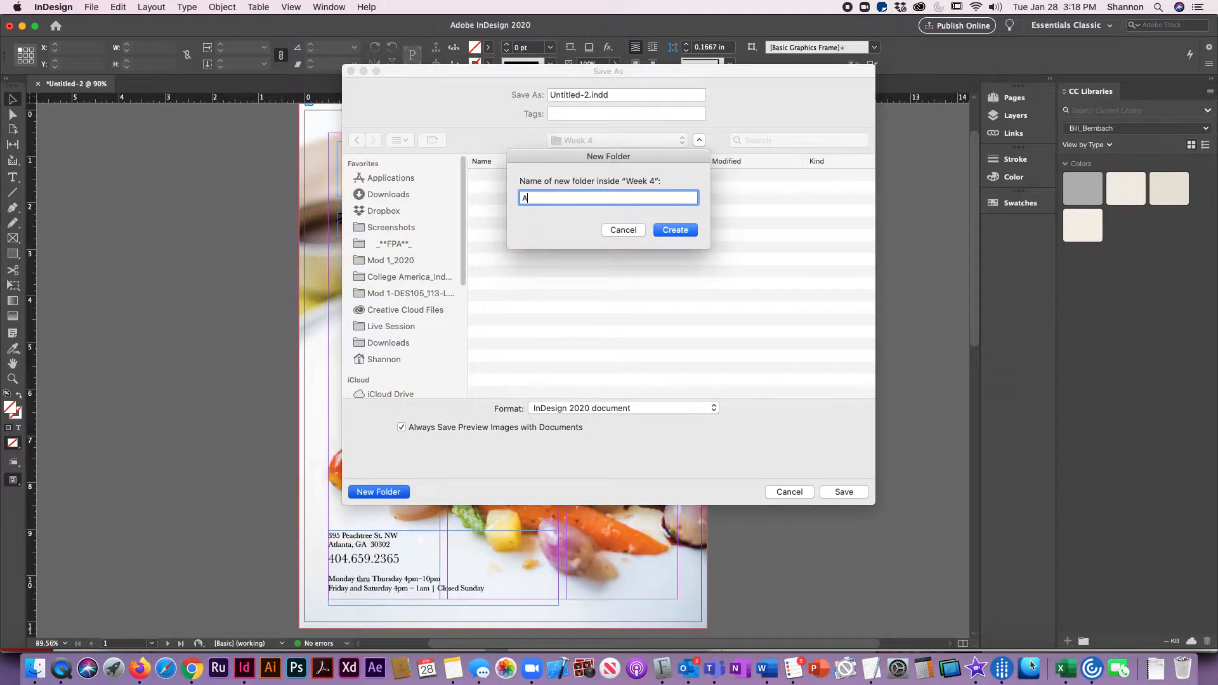
pyautogui.press('Return')
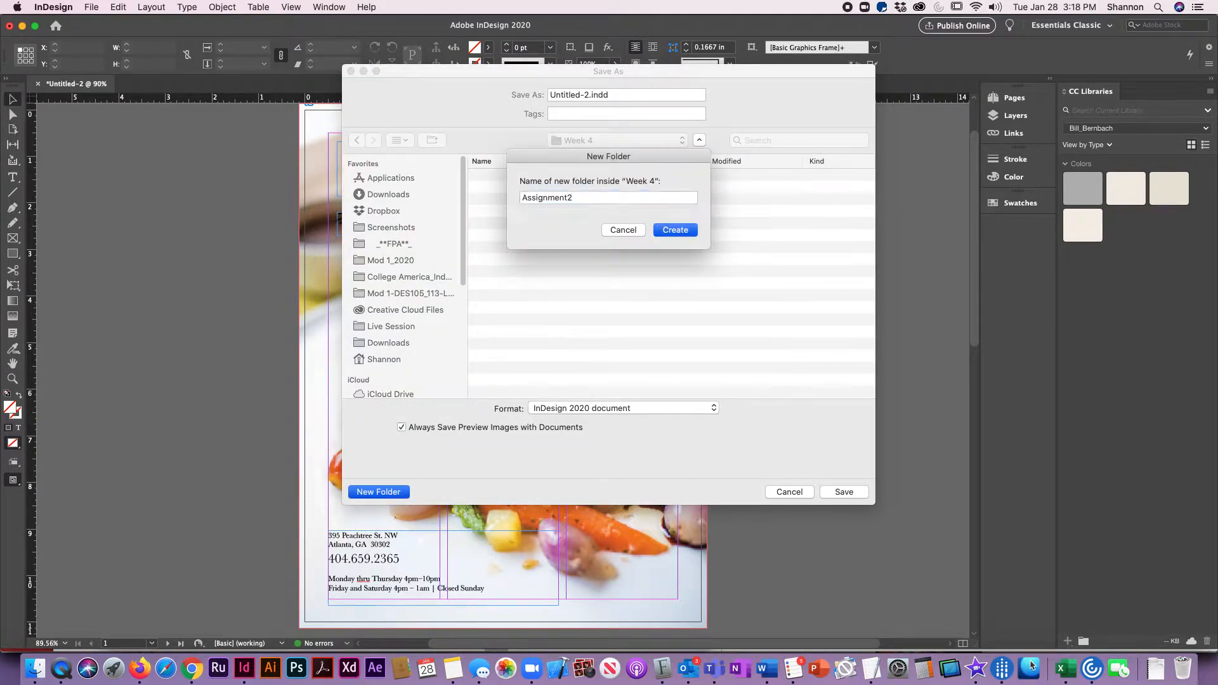
# Step: Switch to the Week 1 assignment page in Chrome, locate the required package name and copy DES105_Assignment1_YourLastName without the extension
pyautogui.click(192, 668)
pyautogui.scroll(-10, 555, 399)
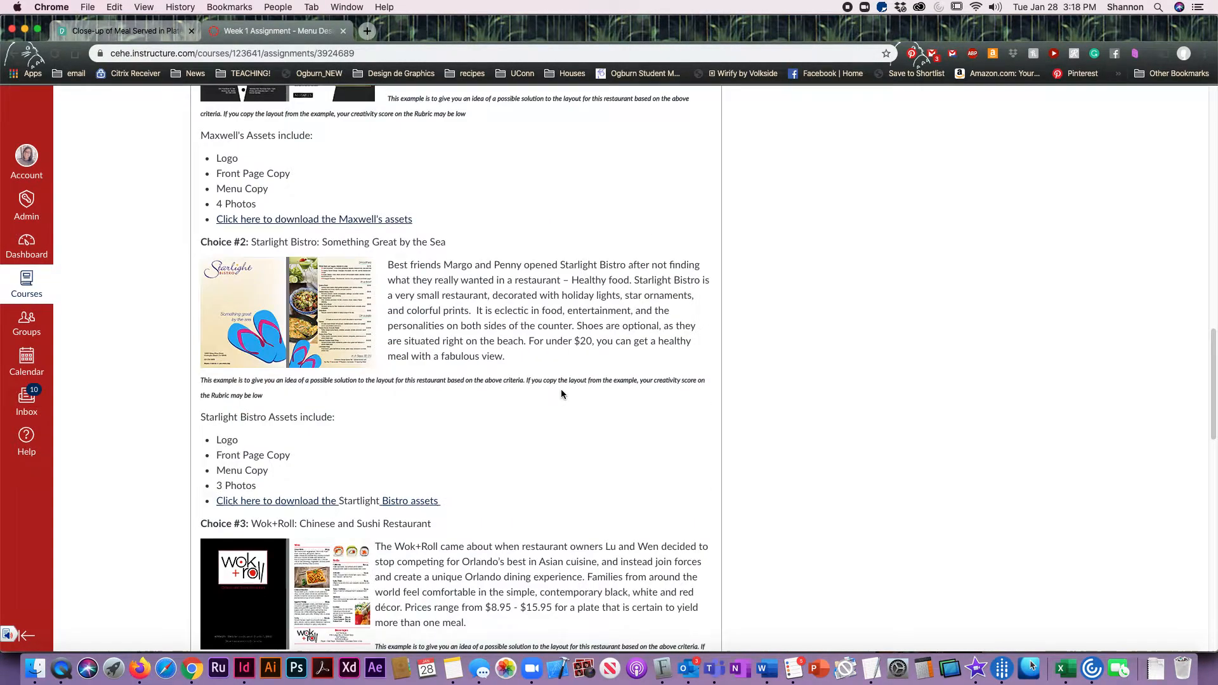
pyautogui.scroll(-5, 463, 378)
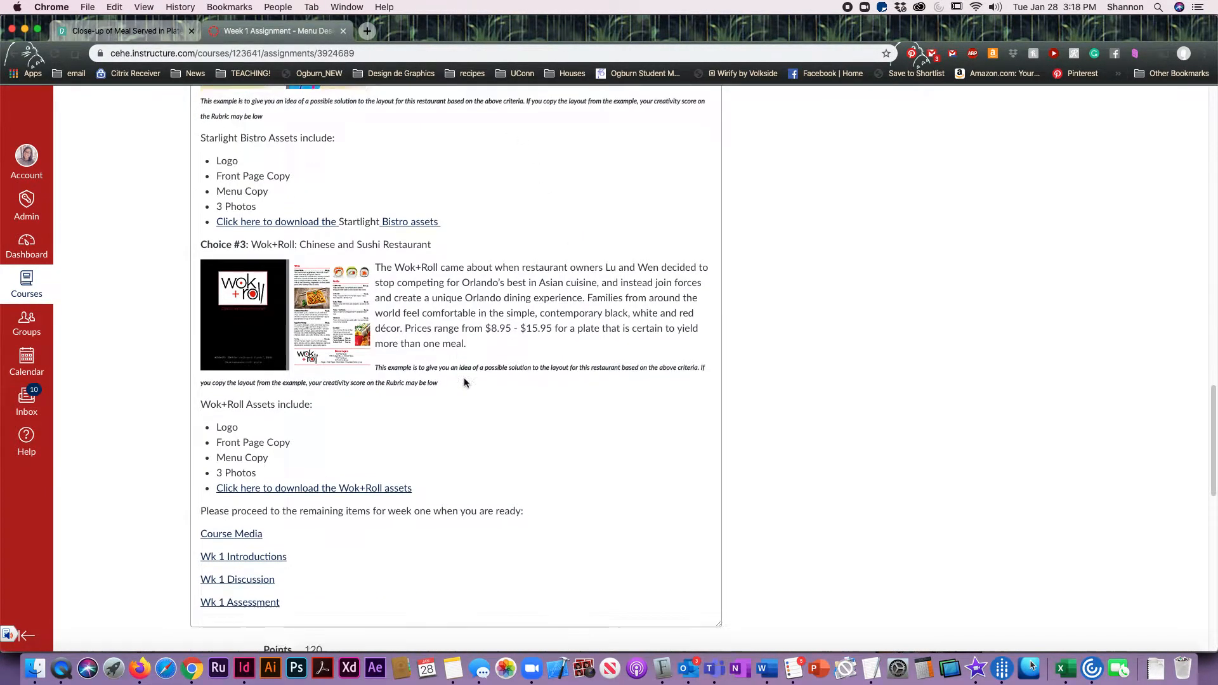
pyautogui.scroll(5, 464, 378)
pyautogui.scroll(12, 461, 379)
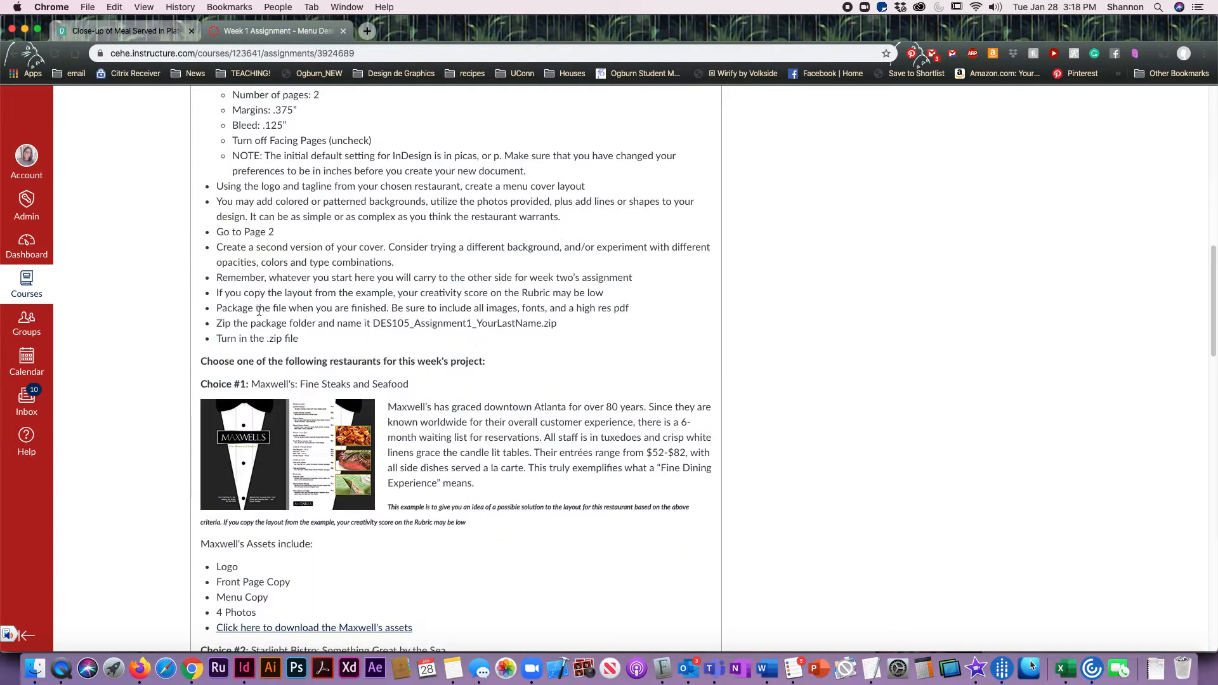
pyautogui.scroll(2, 254, 318)
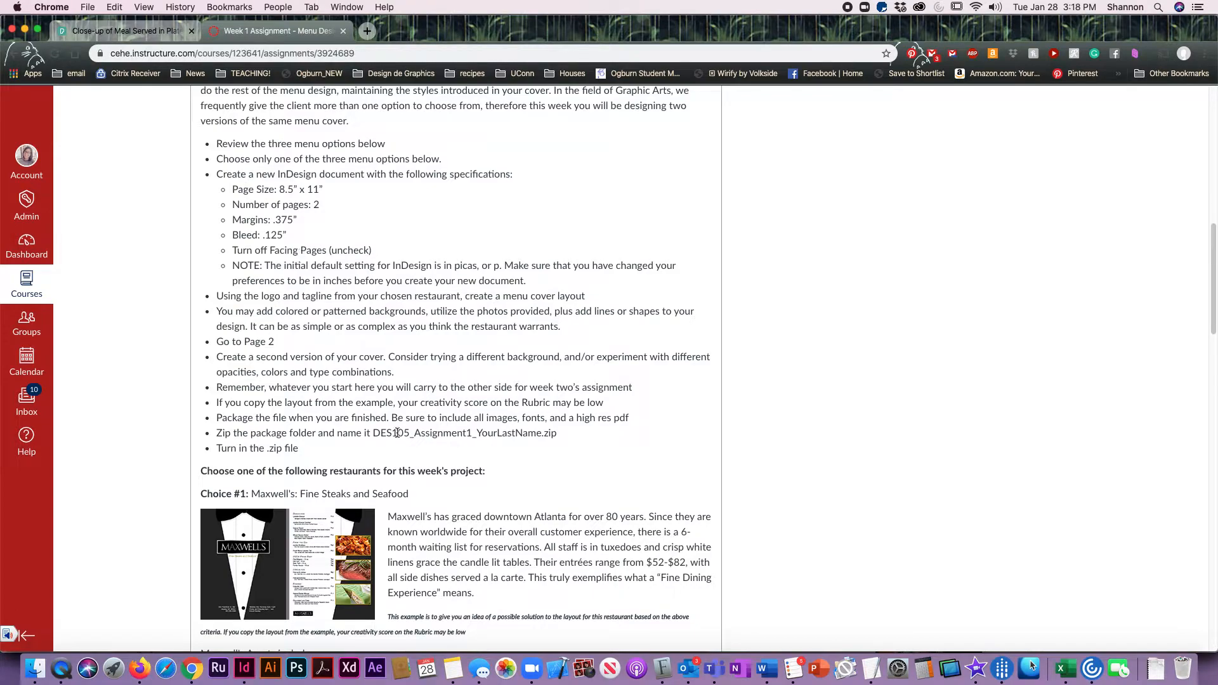
pyautogui.moveTo(373, 434); pyautogui.dragTo(541, 436)
pyautogui.press('super+c')
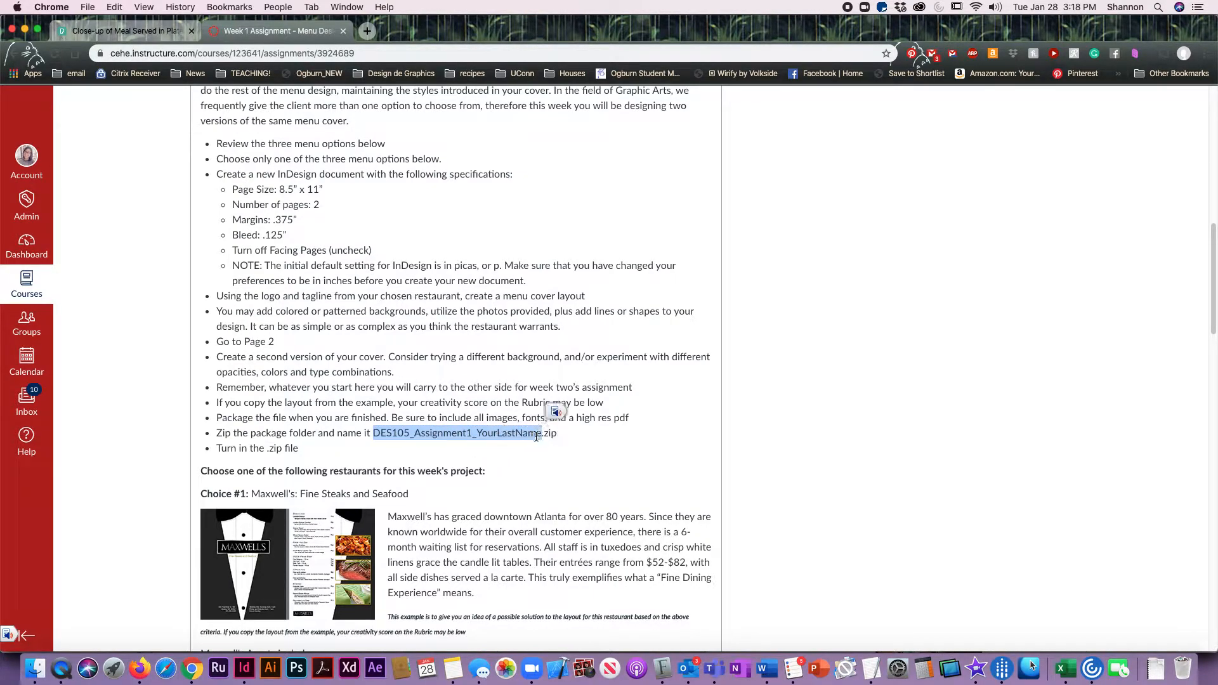
# Step: Back in InDesign, save the document in the Assignment2 folder as DES105_Assignment2_ followed by the student's name
pyautogui.press('super+Tab')
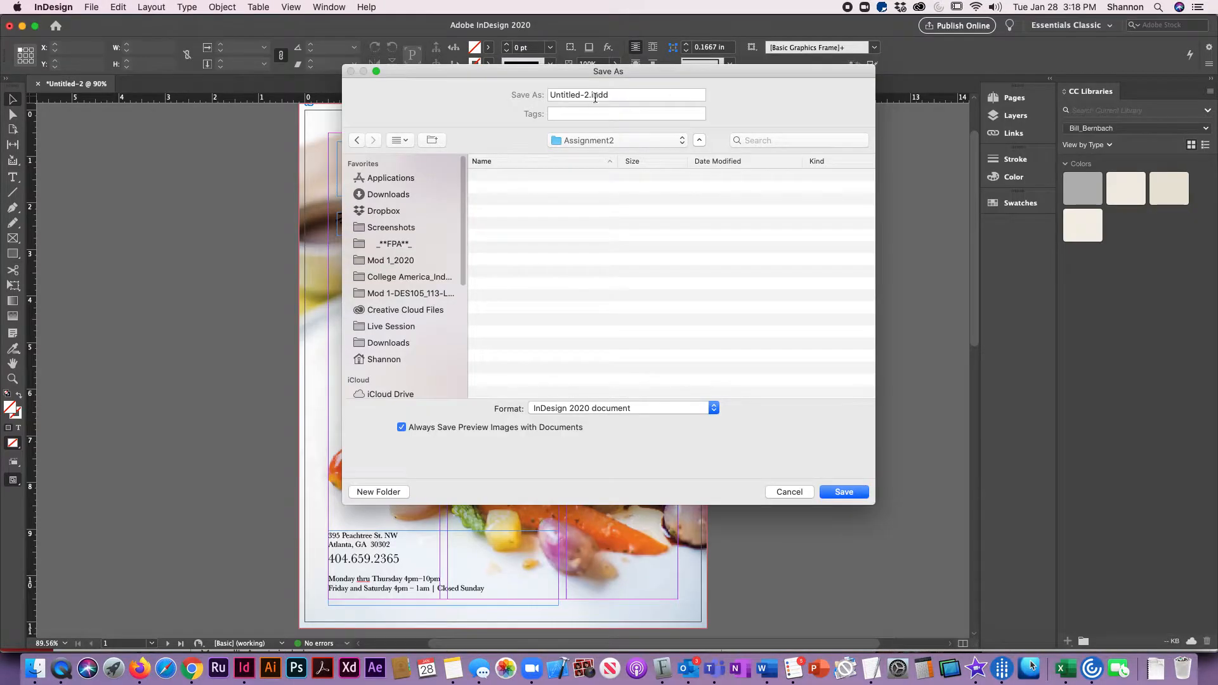
pyautogui.press('super+v')
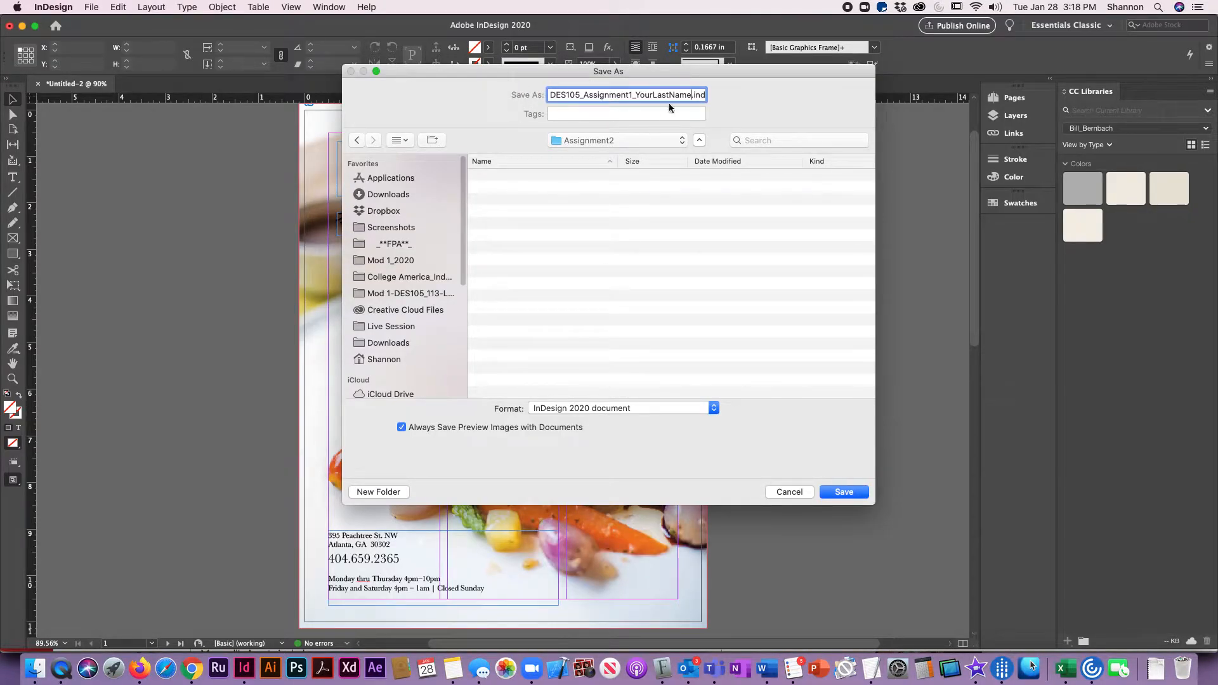
pyautogui.moveTo(636, 94); pyautogui.dragTo(692, 95)
pyautogui.write('smcnamara')
pyautogui.press('BackSpace')
pyautogui.write('2')
pyautogui.click(851, 493)
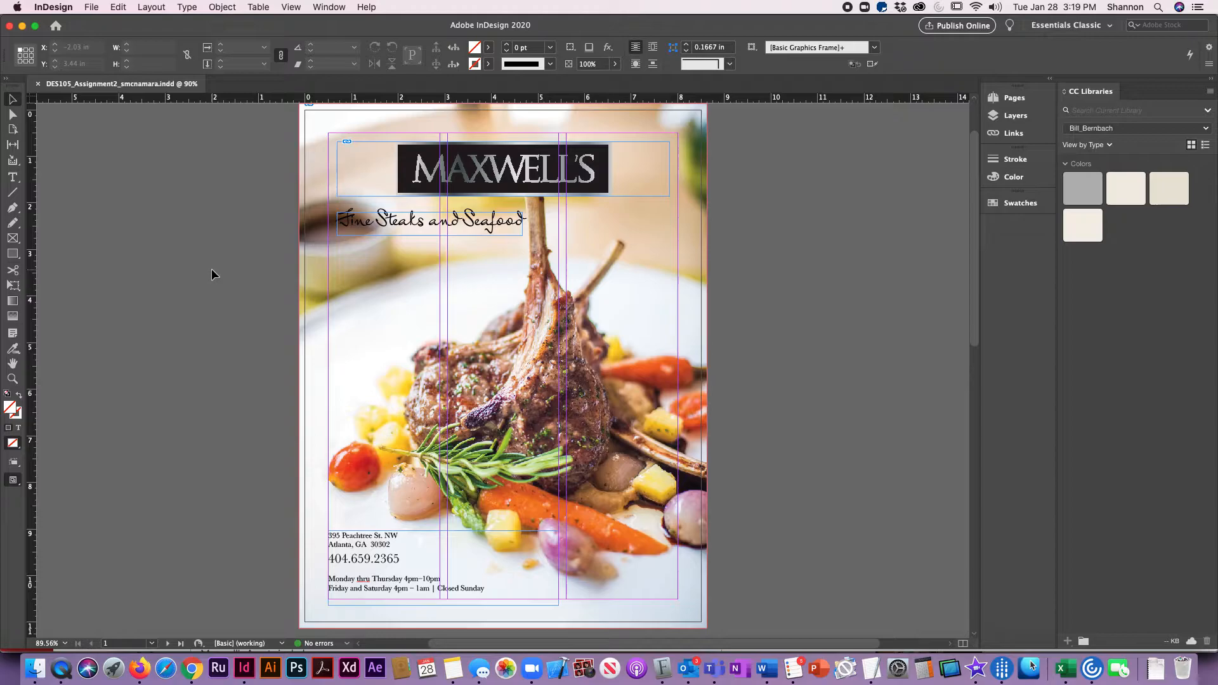
# Step: Create three text frames on page 2, one filling each column guide at about 2.39 by 10 in
pyautogui.scroll(-10, 211, 268)
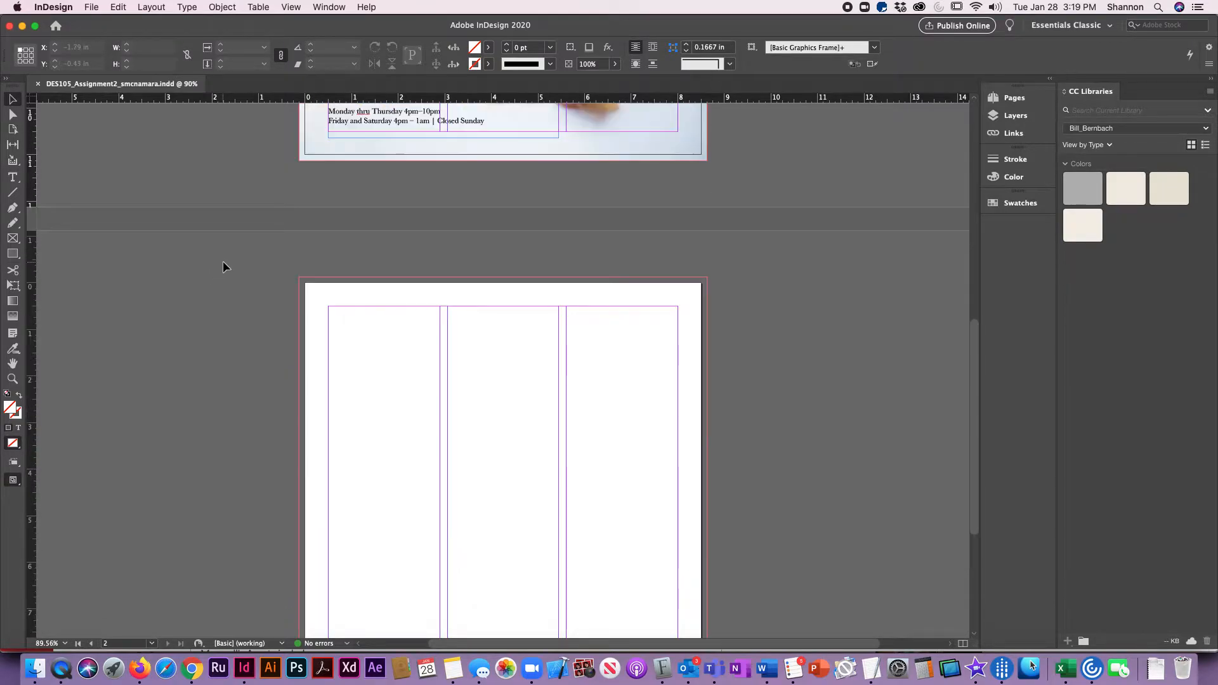
pyautogui.moveTo(591, 507); pyautogui.dragTo(465, 375)
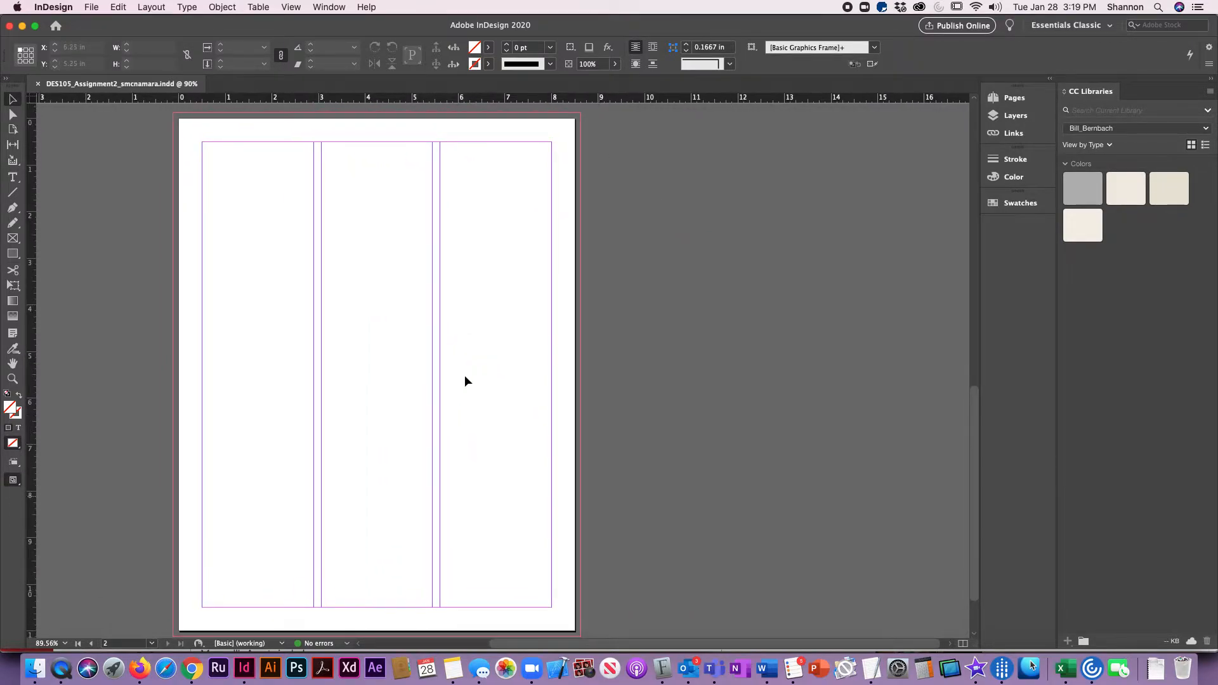
pyautogui.click(13, 177)
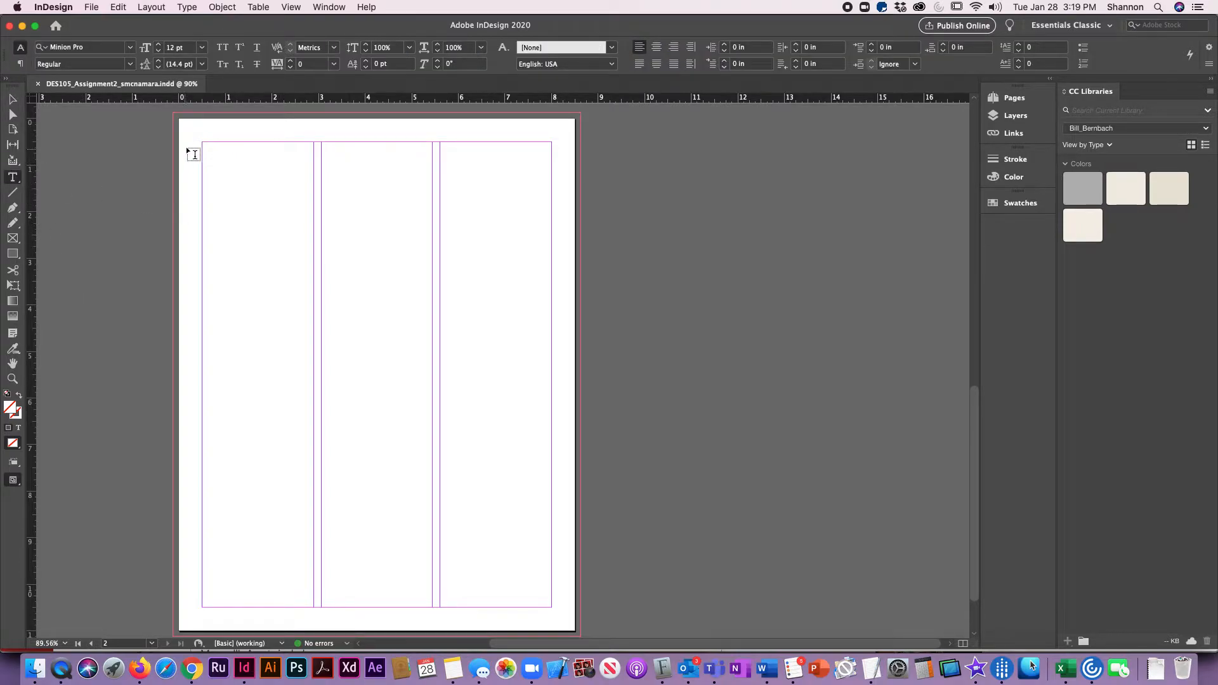
pyautogui.moveTo(203, 143); pyautogui.dragTo(317, 611)
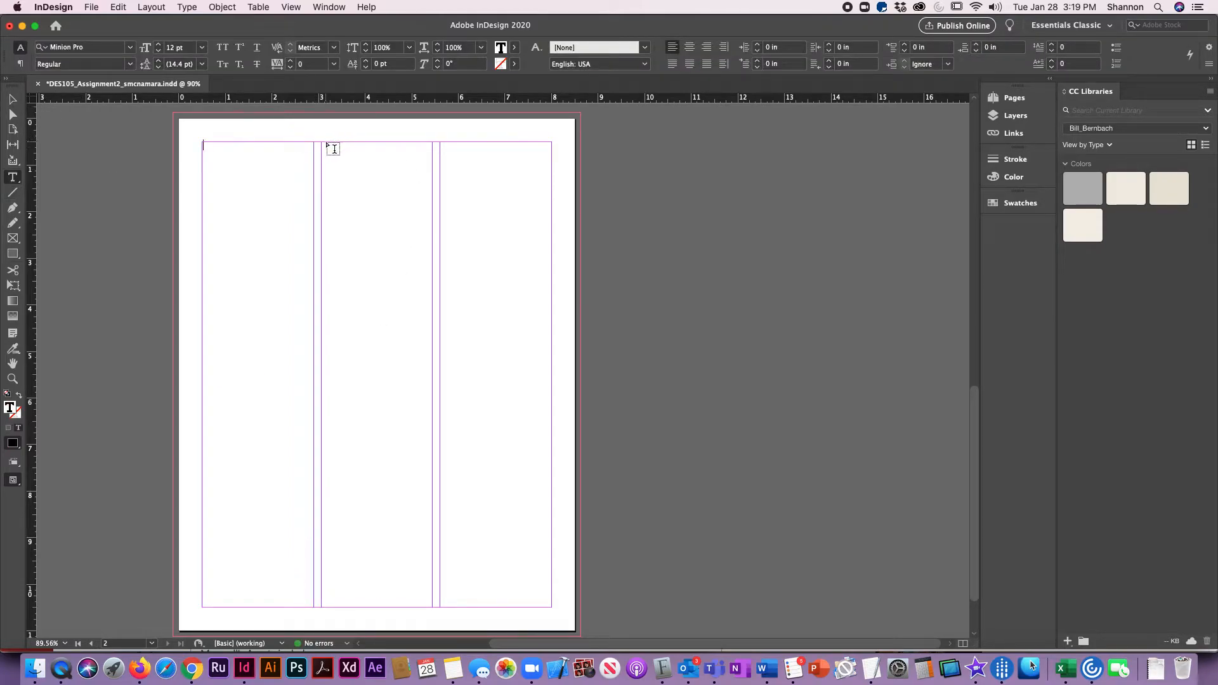
pyautogui.moveTo(322, 142); pyautogui.dragTo(433, 608)
pyautogui.moveTo(448, 149); pyautogui.dragTo(550, 612)
# Step: Copy all the text from MaxwellsMenuText.docx in the Maxwells 2 folder and paste it into the first column's frame in InDesign
pyautogui.click(38, 669)
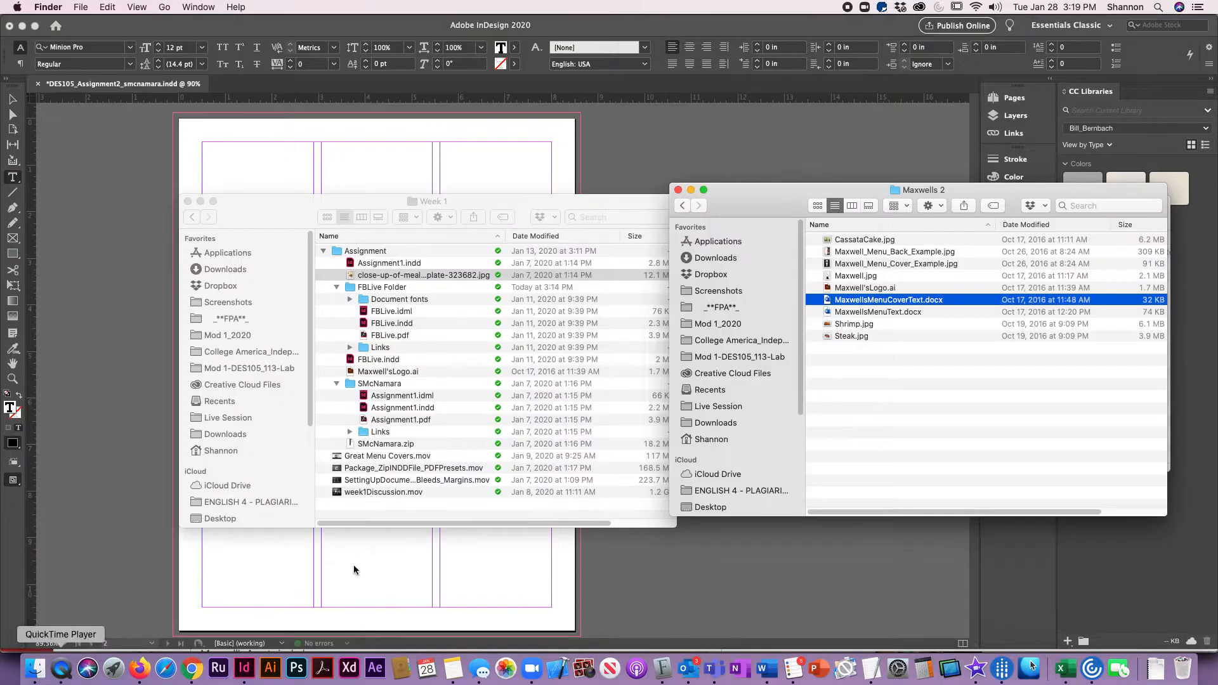
pyautogui.click(833, 314)
pyautogui.doubleClick(831, 312)
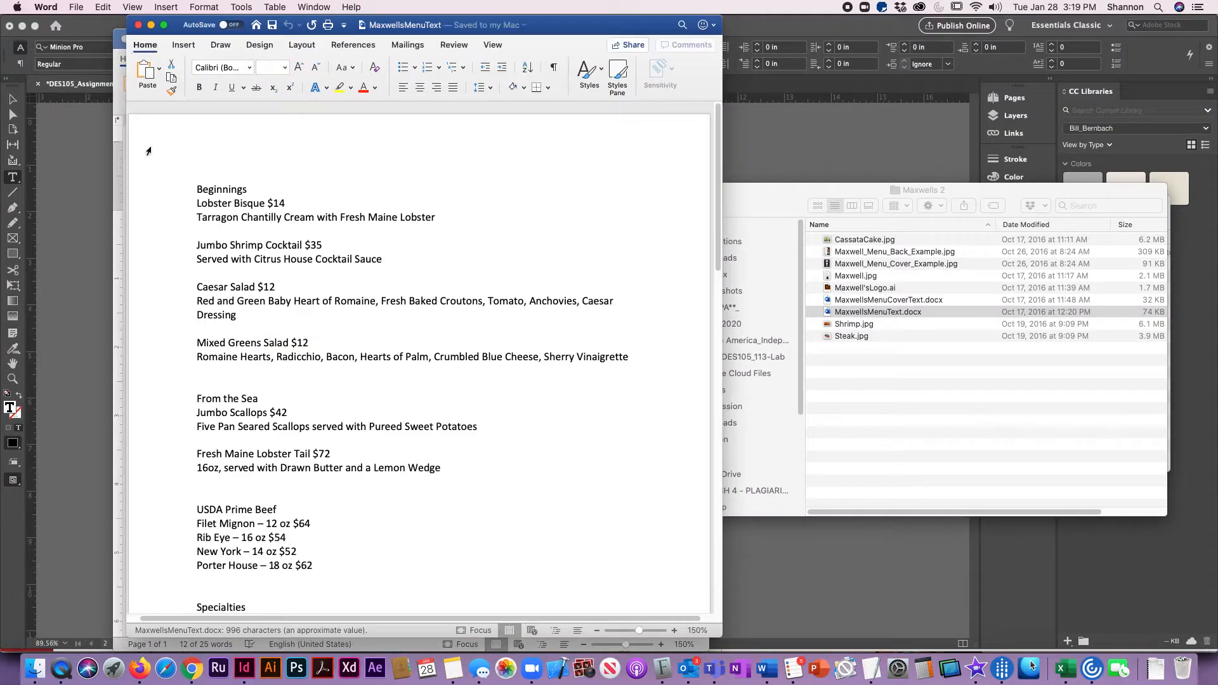
pyautogui.press('super+a')
pyautogui.press('super+c')
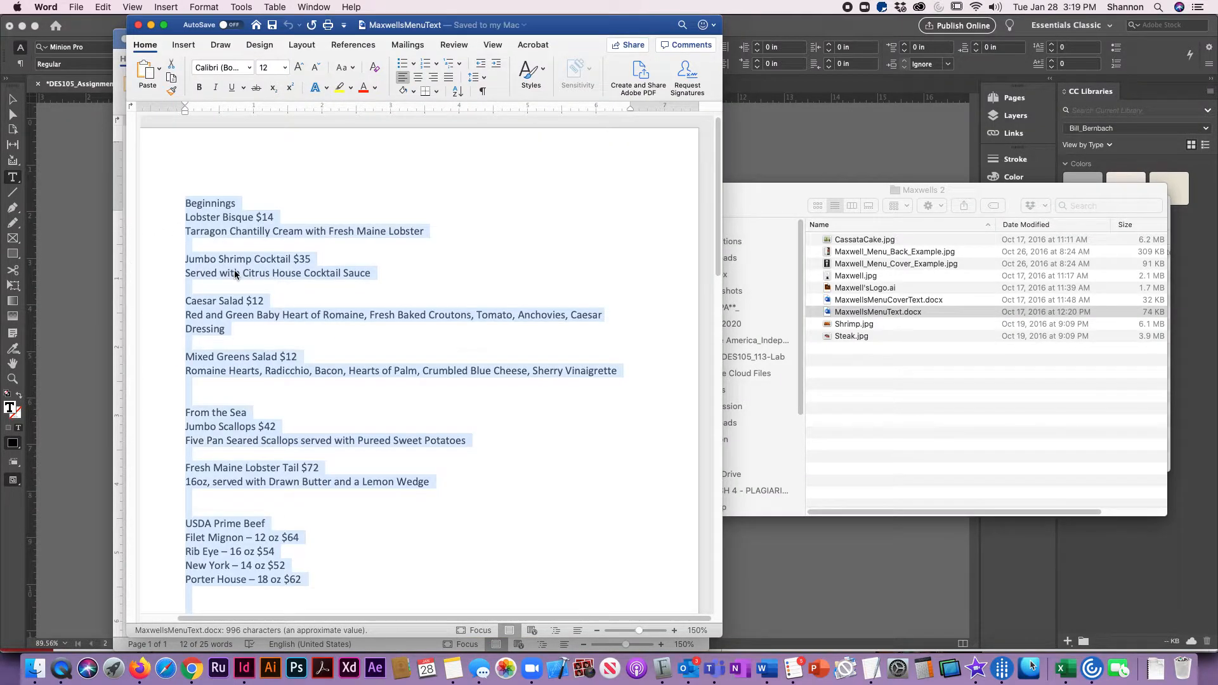
pyautogui.click(82, 241)
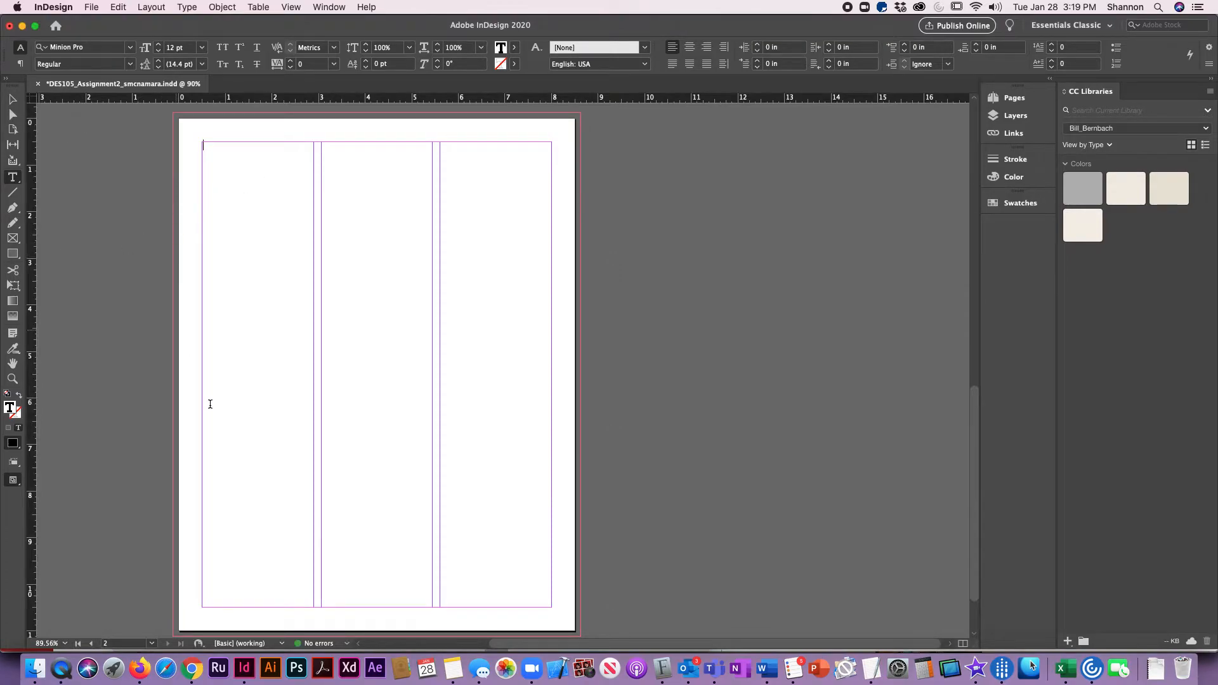
pyautogui.press('super+v')
# Step: Thread the overset menu text into the second column's frame and delete the empty third-column frame
pyautogui.click(12, 99)
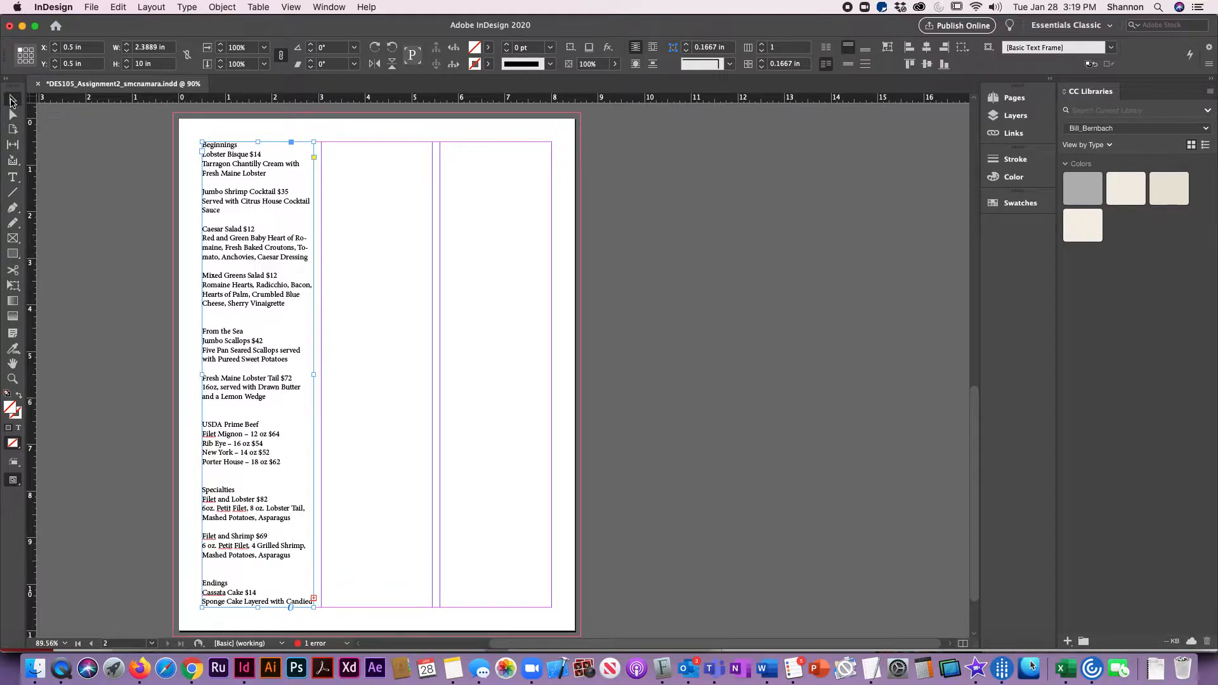
pyautogui.click(278, 419)
pyautogui.click(314, 601)
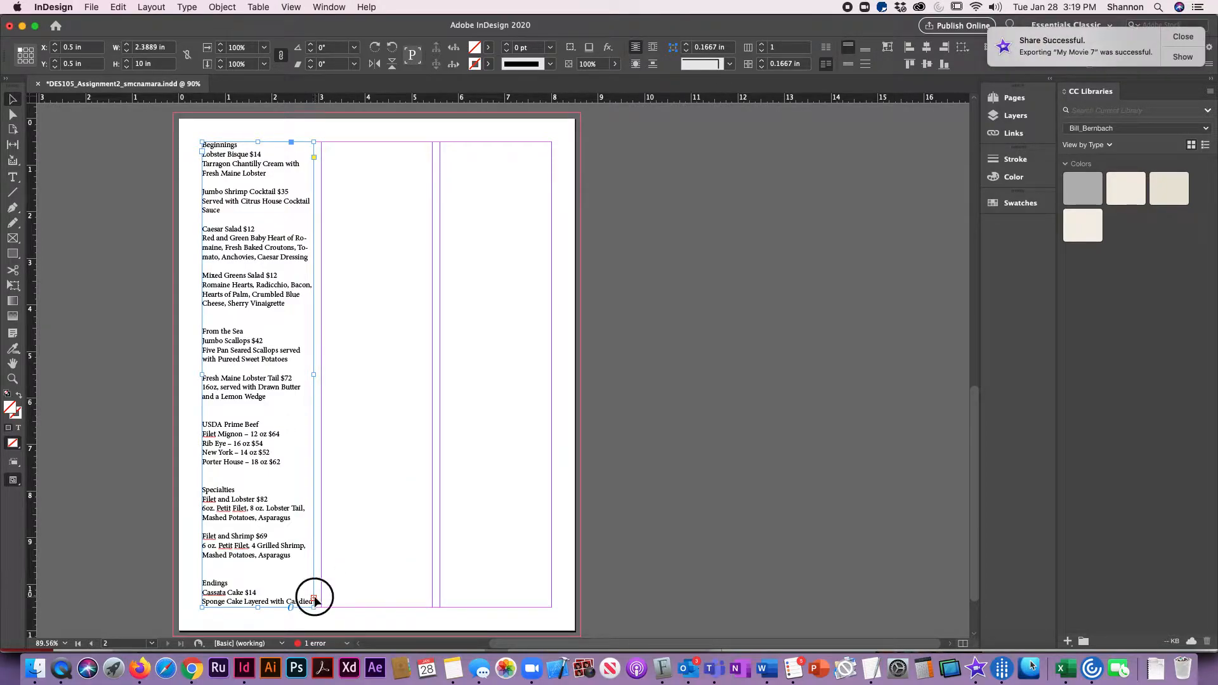
pyautogui.click(354, 164)
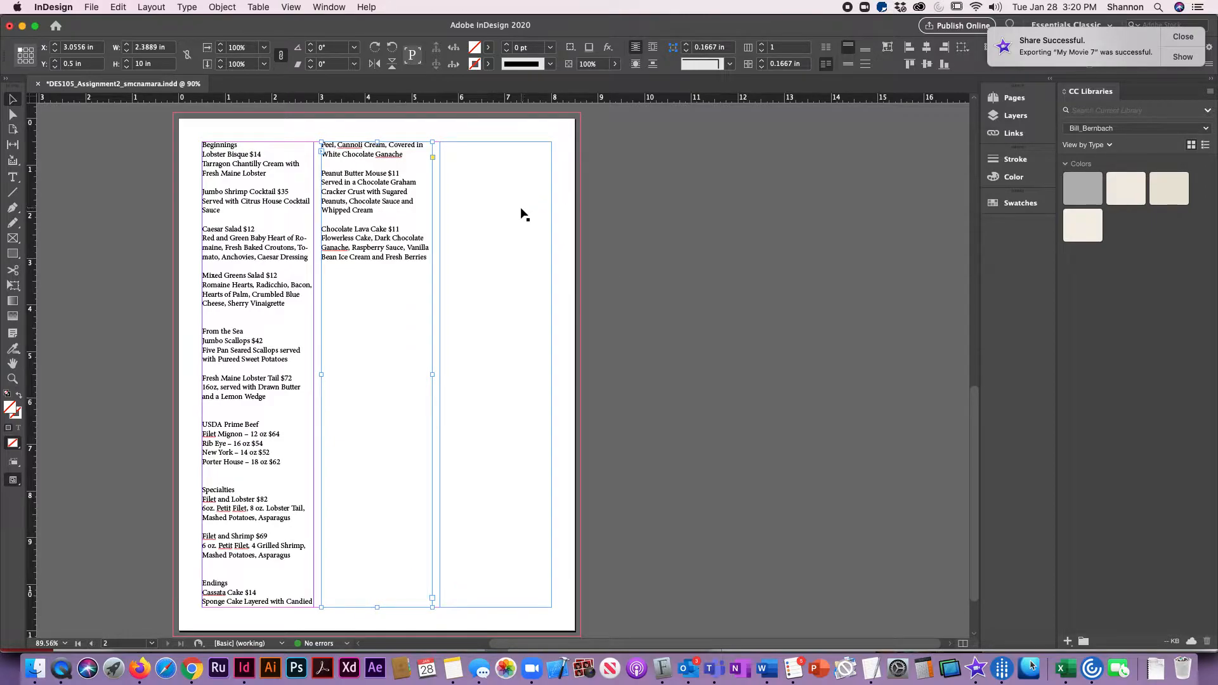
pyautogui.click(499, 259)
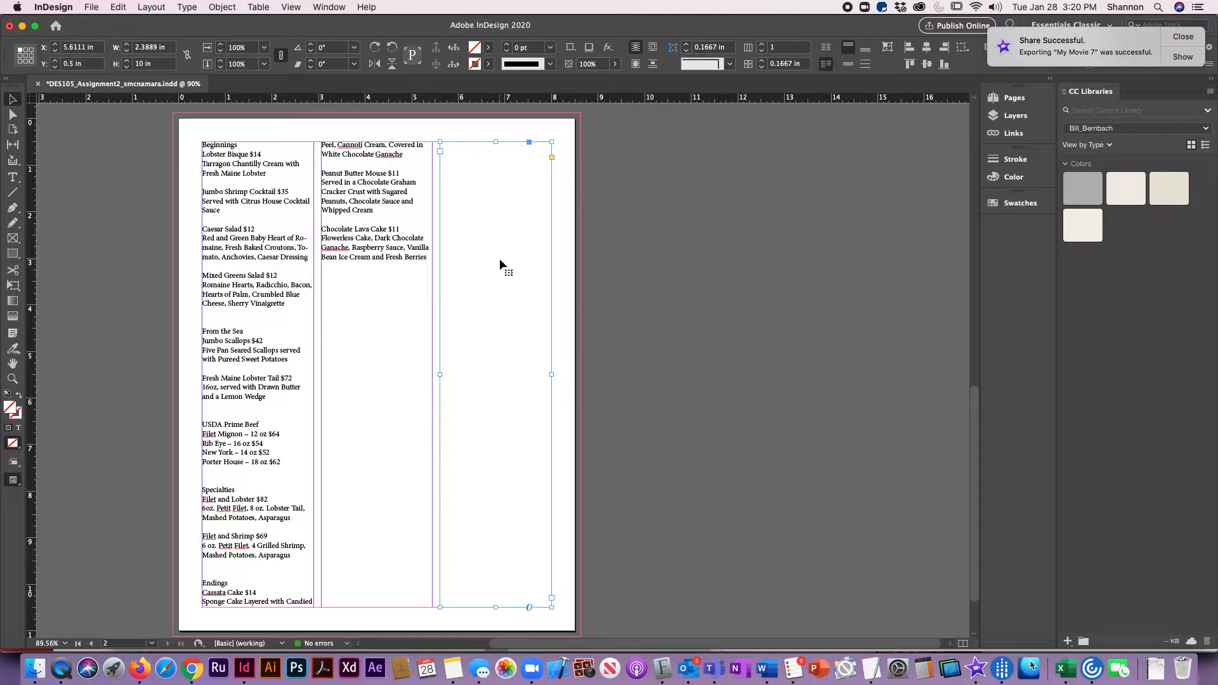
pyautogui.press('Delete')
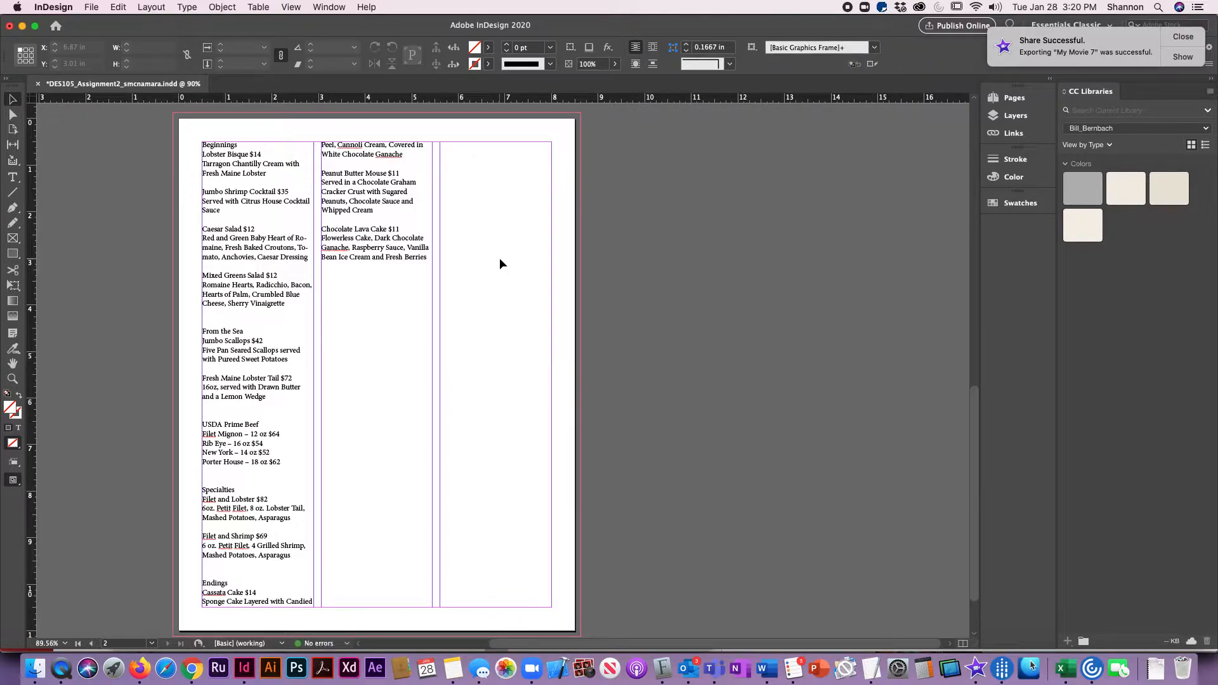
# Step: Change page 2 to two columns with a 0.25 in gutter
pyautogui.click(141, 7)
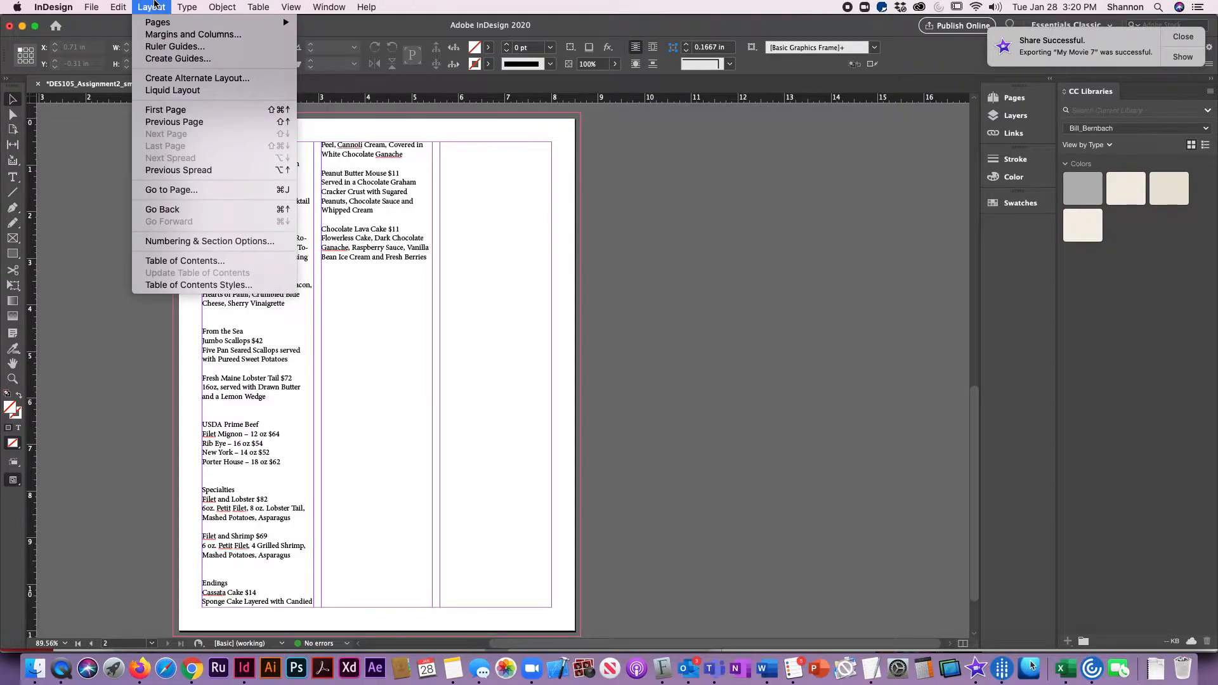
pyautogui.click(176, 37)
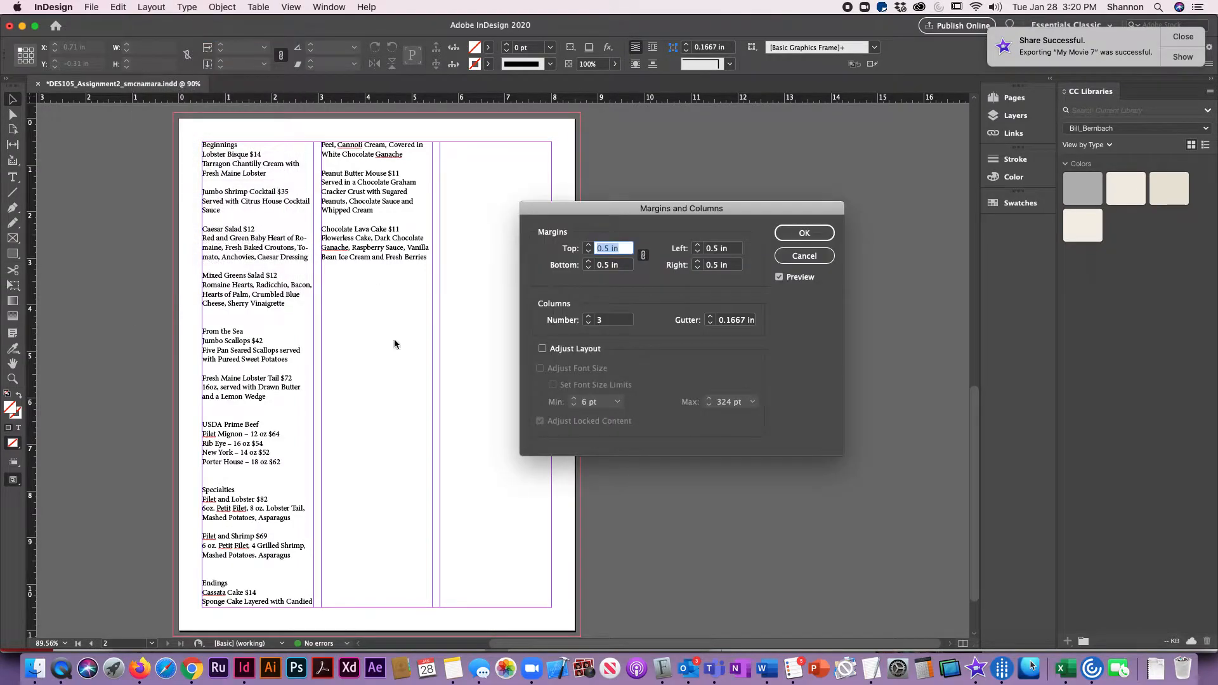
pyautogui.click(588, 323)
pyautogui.click(711, 317)
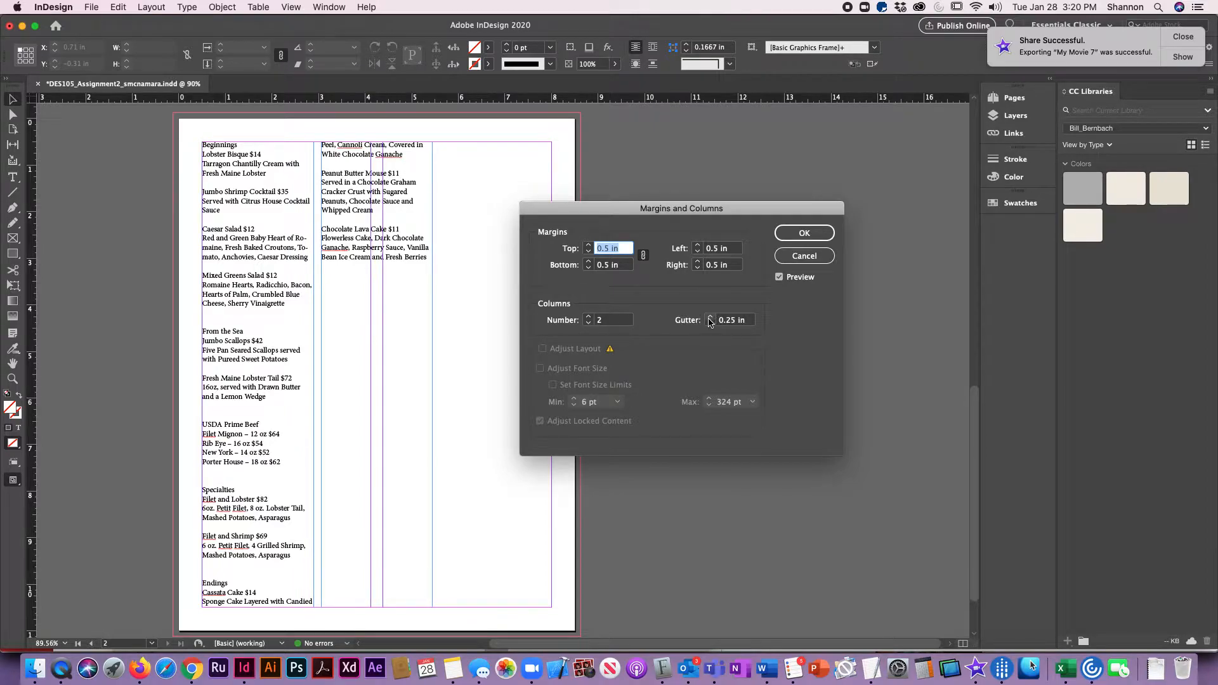
pyautogui.click(802, 236)
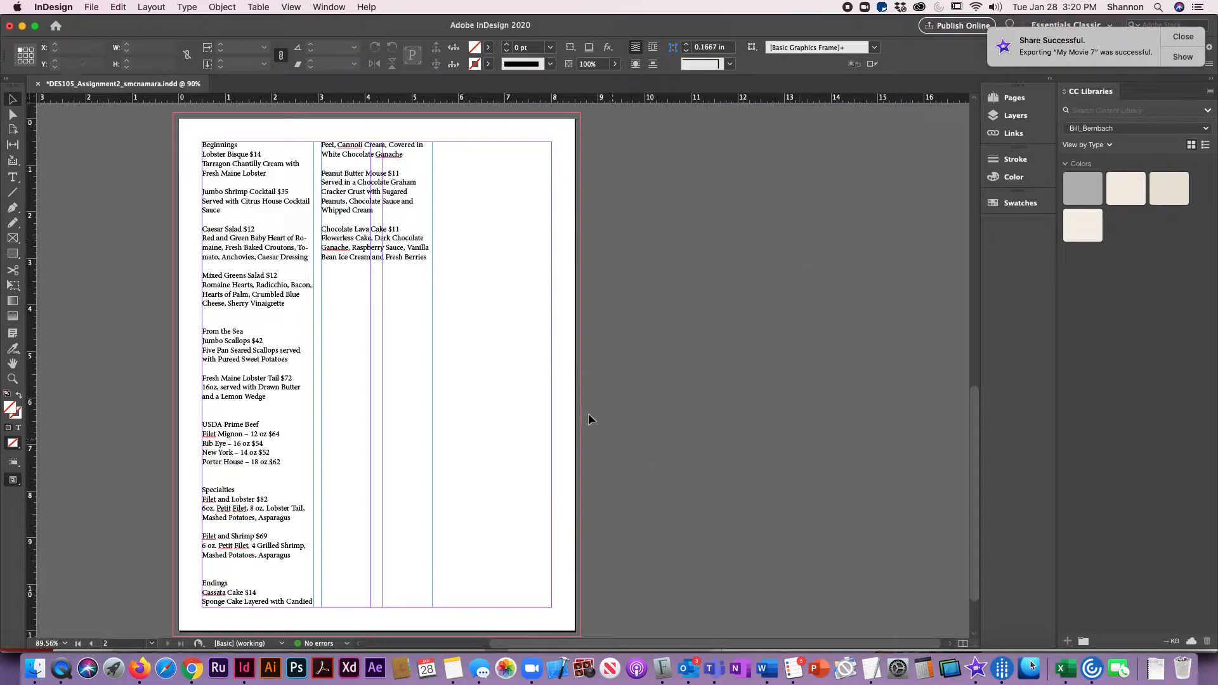
# Step: Move the second menu text frame to the second column guide and widen both frames to fill their columns
pyautogui.moveTo(371, 225); pyautogui.dragTo(435, 226)
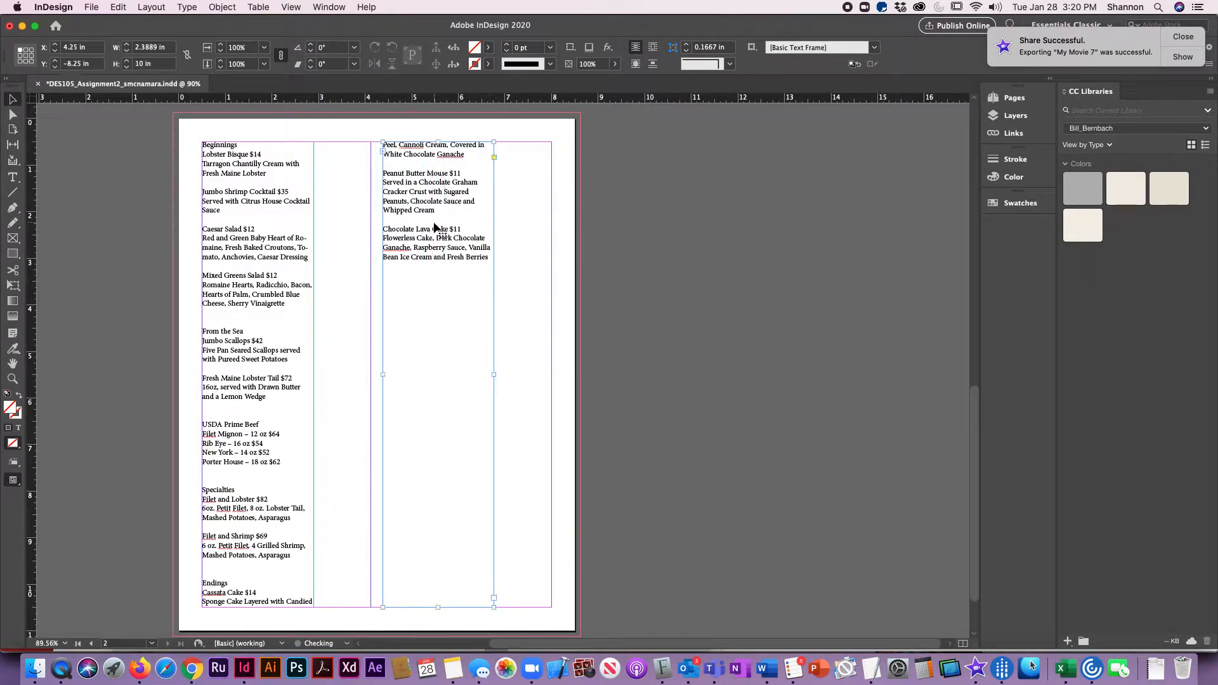
pyautogui.moveTo(494, 377); pyautogui.dragTo(552, 377)
pyautogui.click(308, 359)
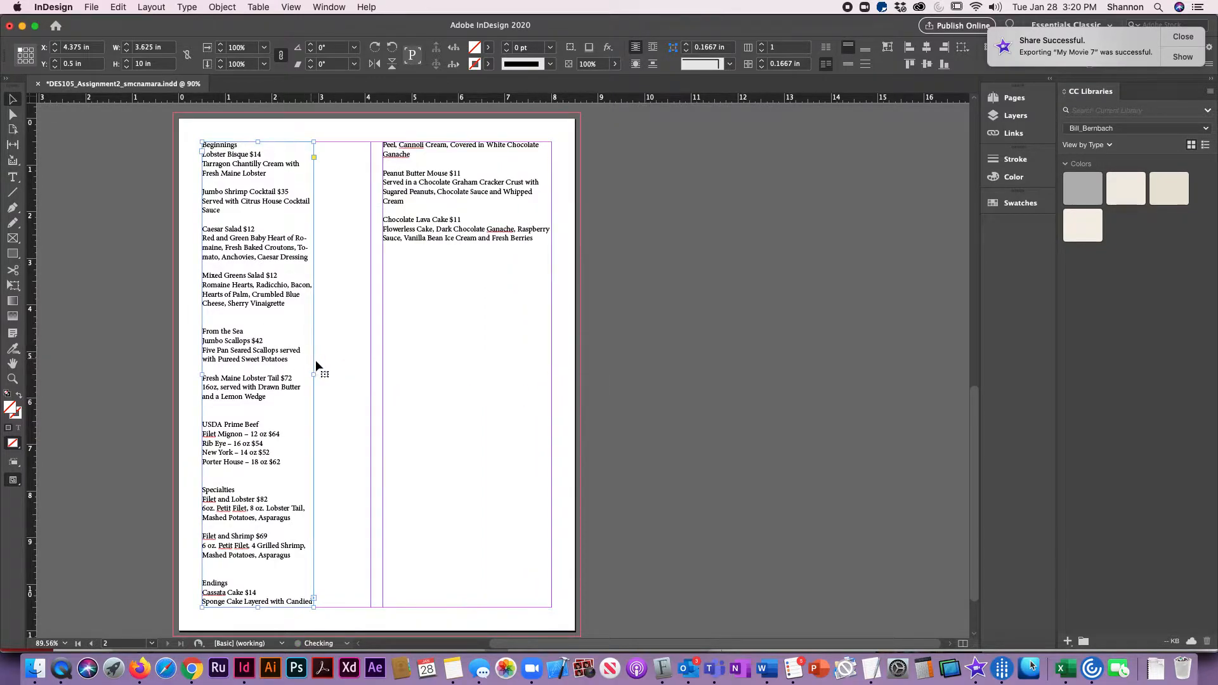
pyautogui.moveTo(314, 376); pyautogui.dragTo(371, 375)
pyautogui.click(679, 369)
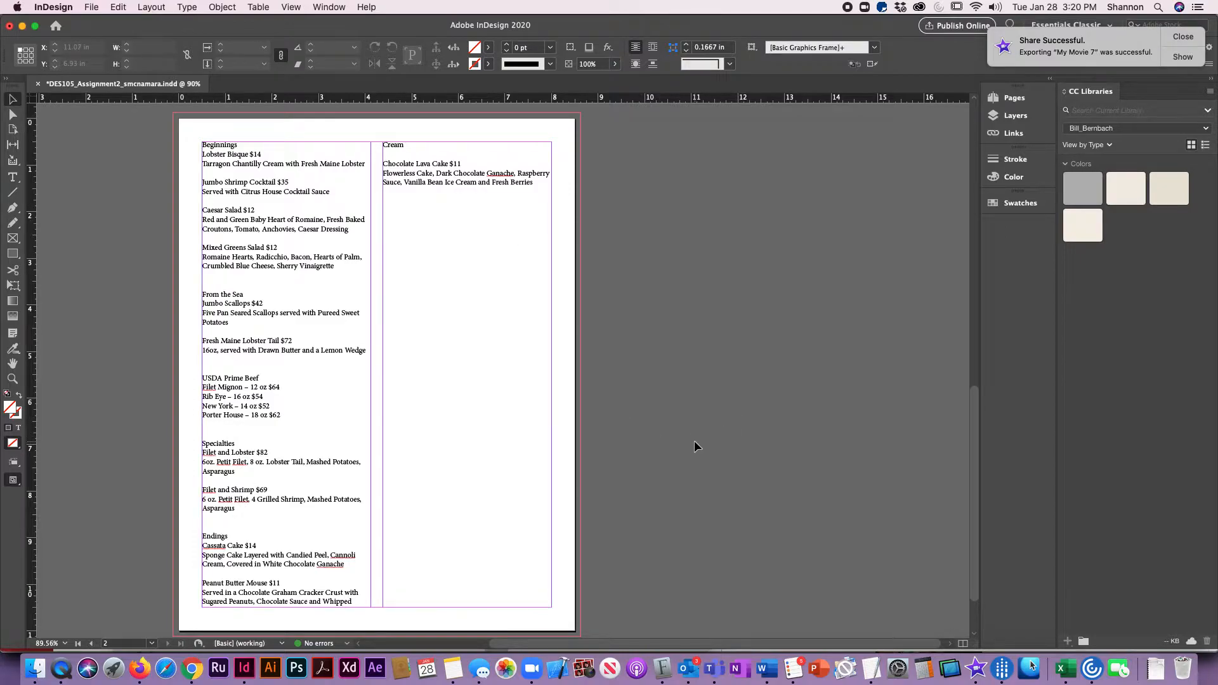
# Step: Display the Paragraph Styles panel and place it on the pasteboard beside page 2
pyautogui.click(340, 9)
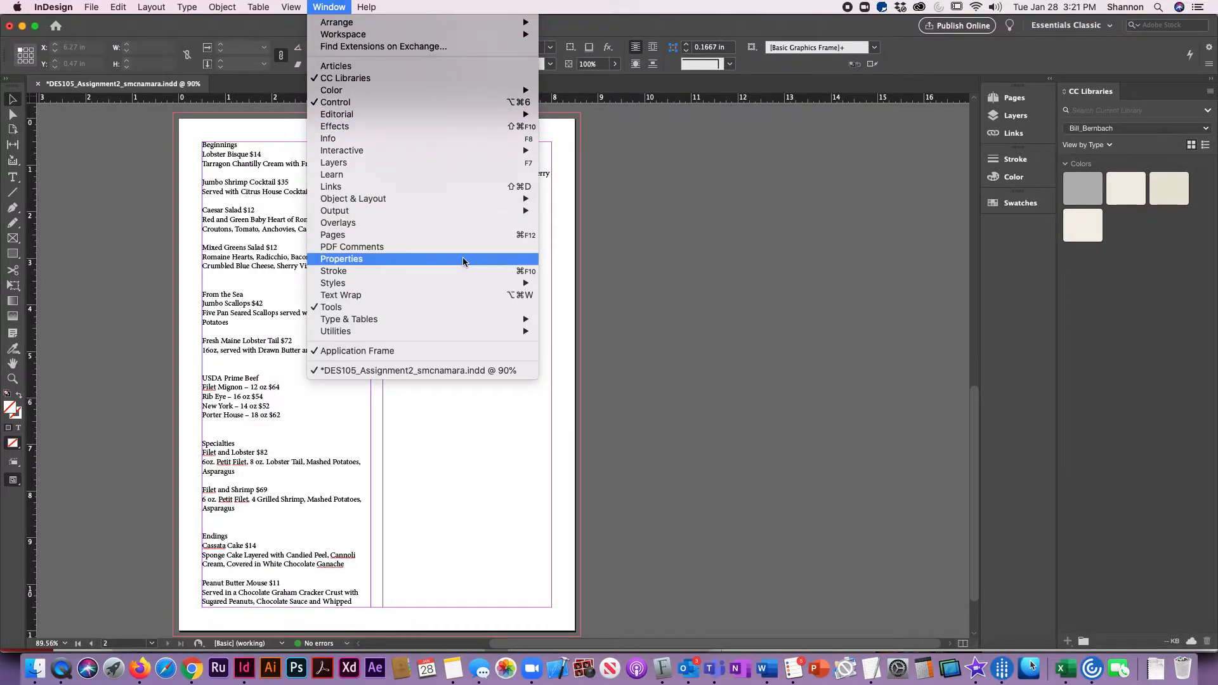
pyautogui.moveTo(448, 288)
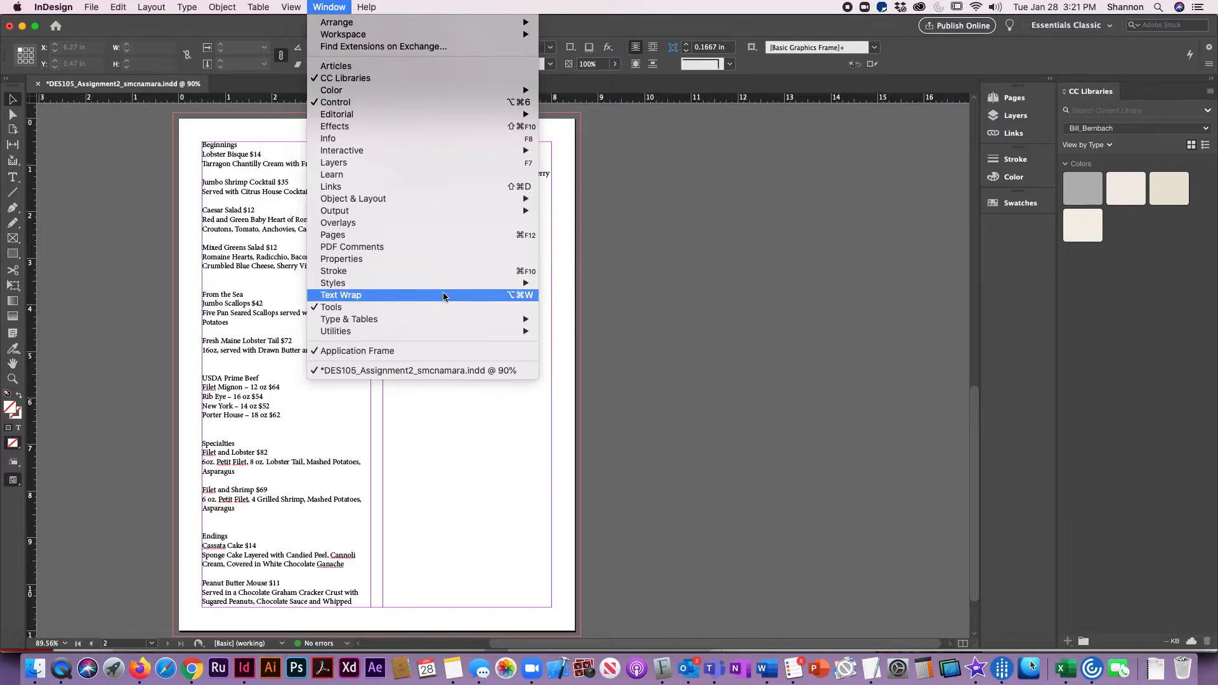
pyautogui.moveTo(523, 290)
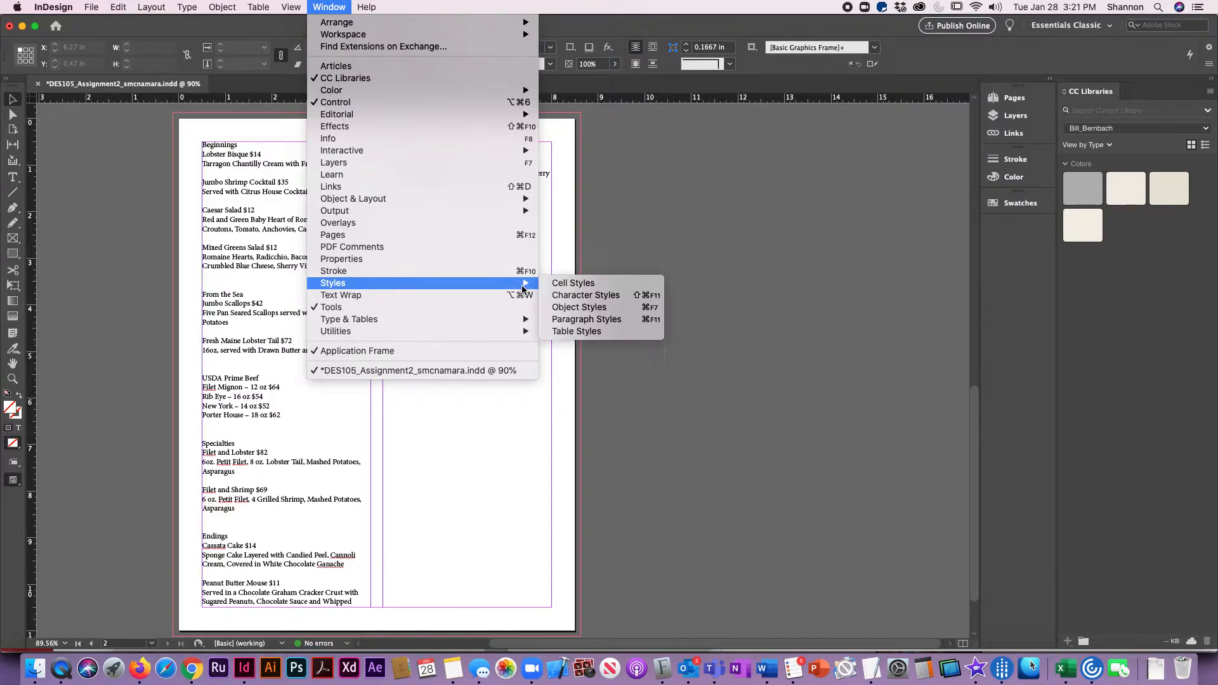
pyautogui.click(571, 319)
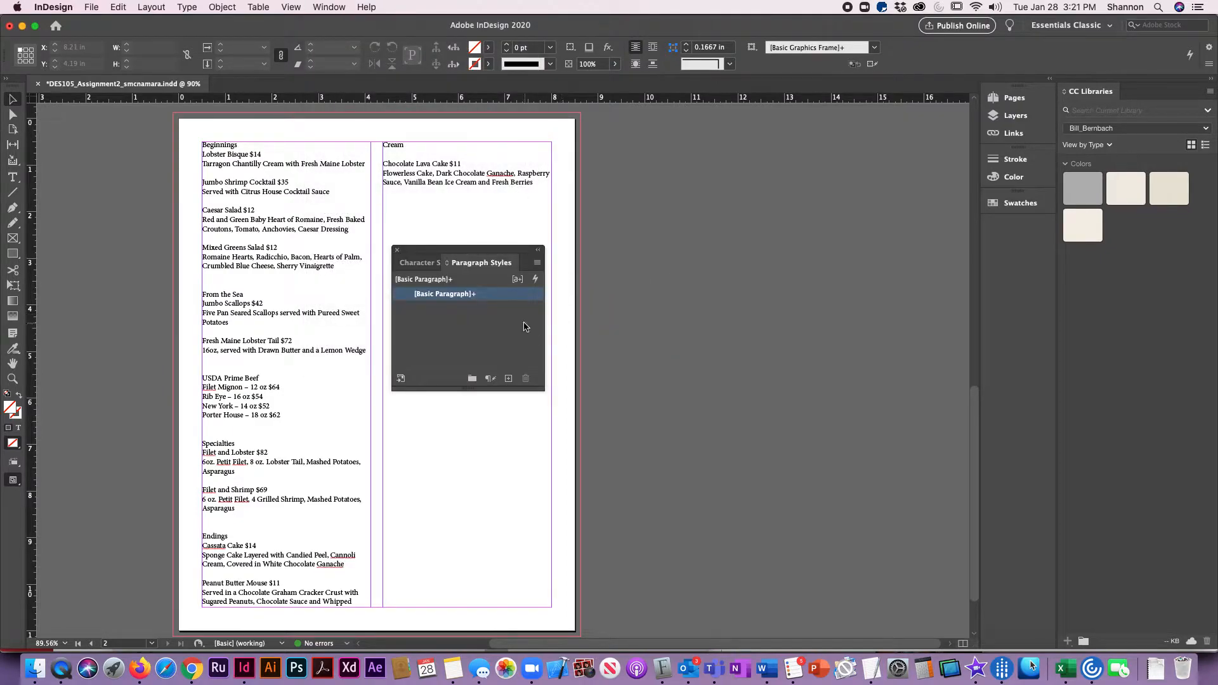
pyautogui.moveTo(492, 254); pyautogui.dragTo(796, 213)
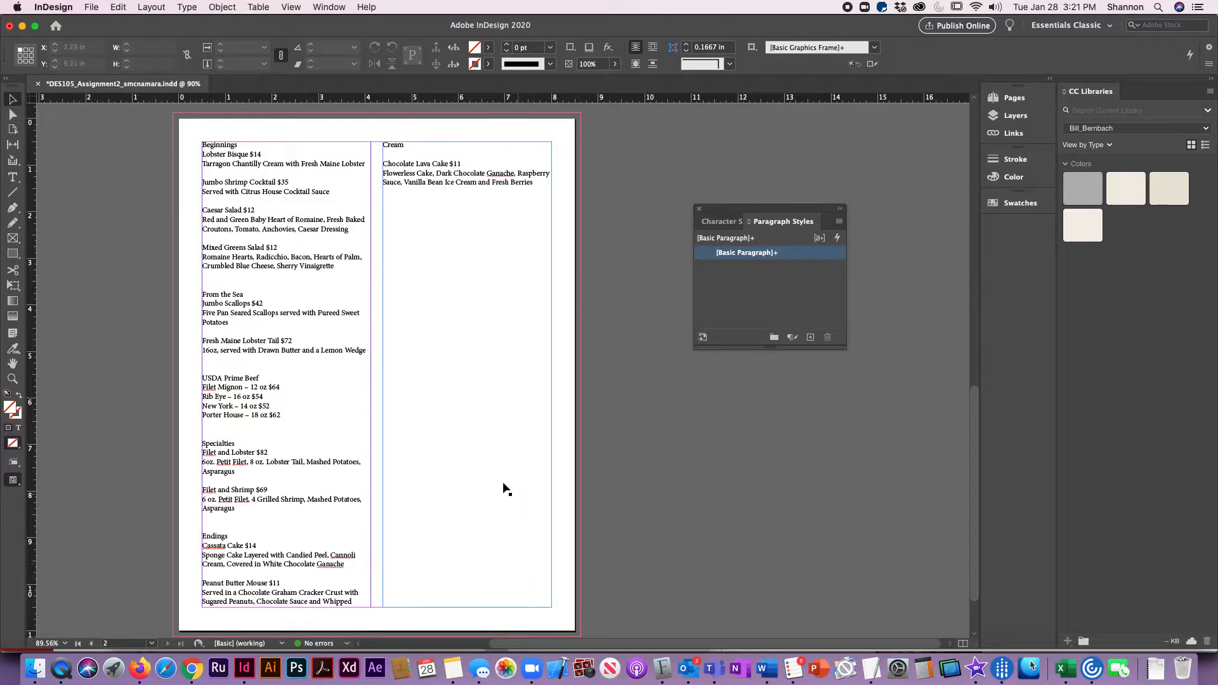
# Step: Create a new paragraph style from the cover's address text and apply it to the Lobster Bisque line on page 2
pyautogui.scroll(10, 551, 470)
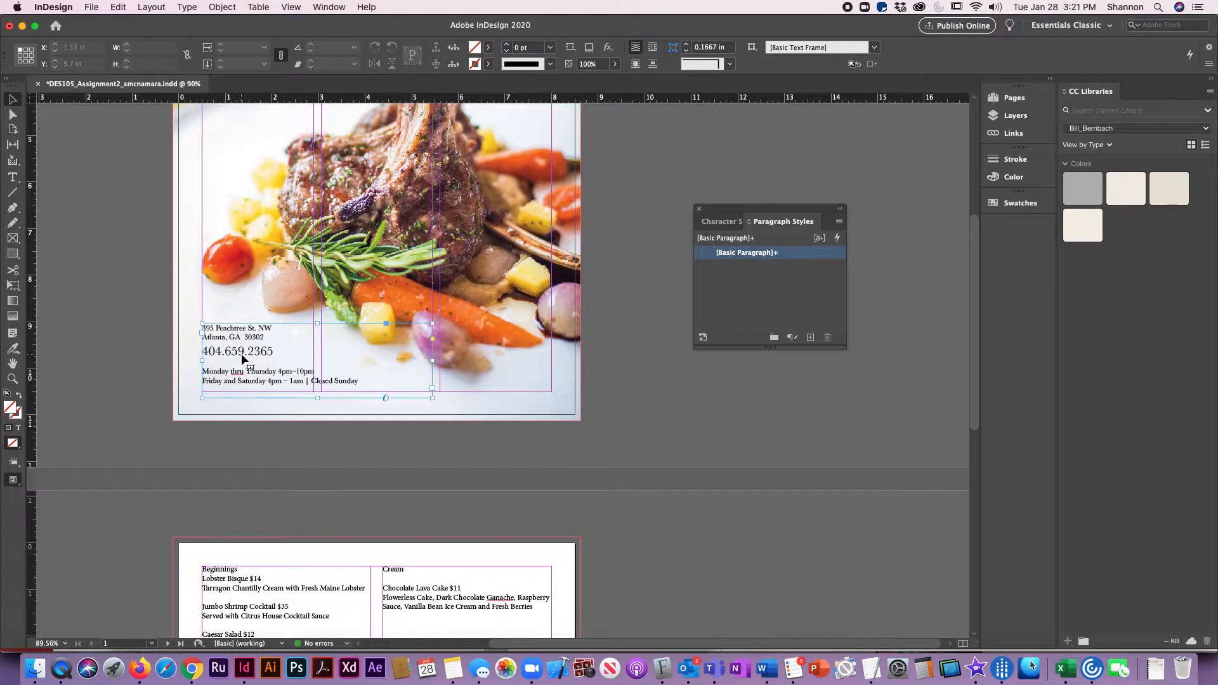
pyautogui.click(241, 353)
pyautogui.scroll(1, 241, 353)
pyautogui.doubleClick(239, 356)
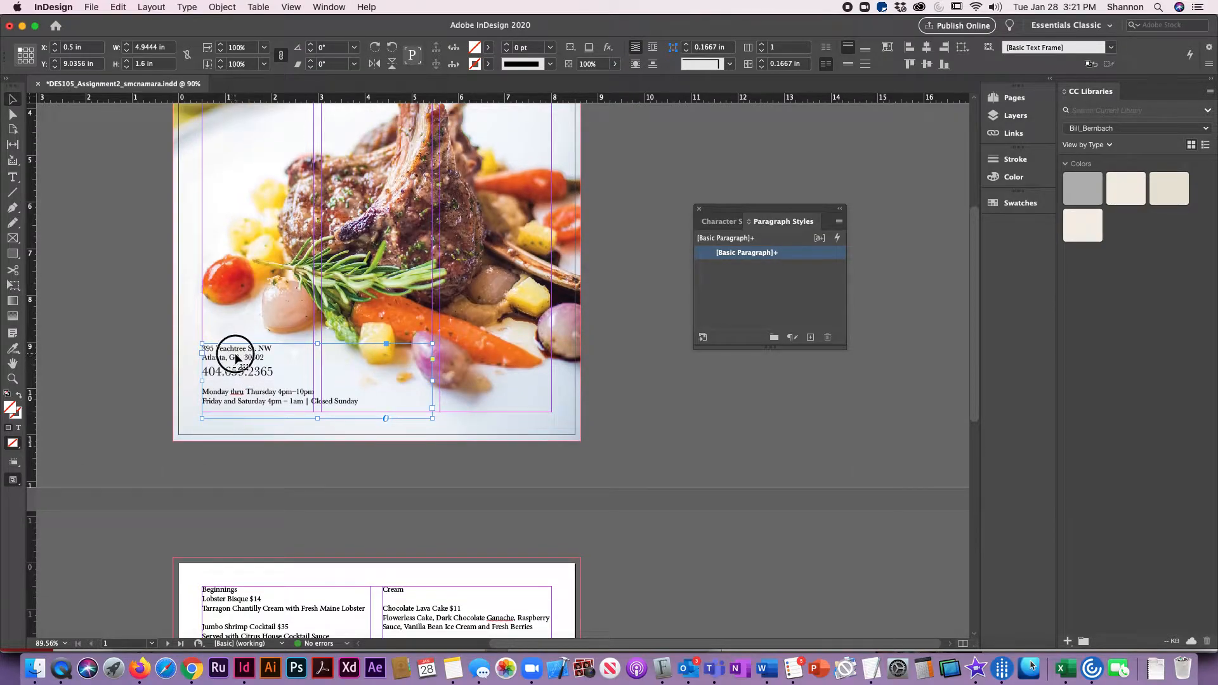
pyautogui.doubleClick(242, 356)
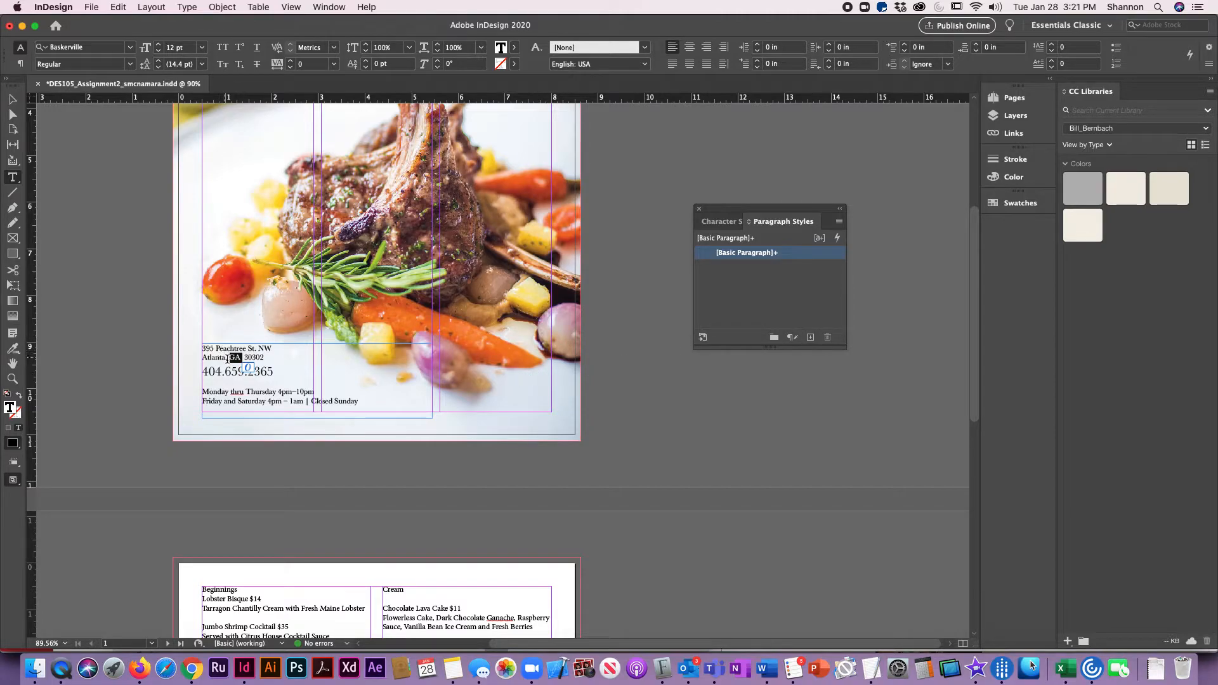
pyautogui.click(805, 338)
pyautogui.click(249, 599)
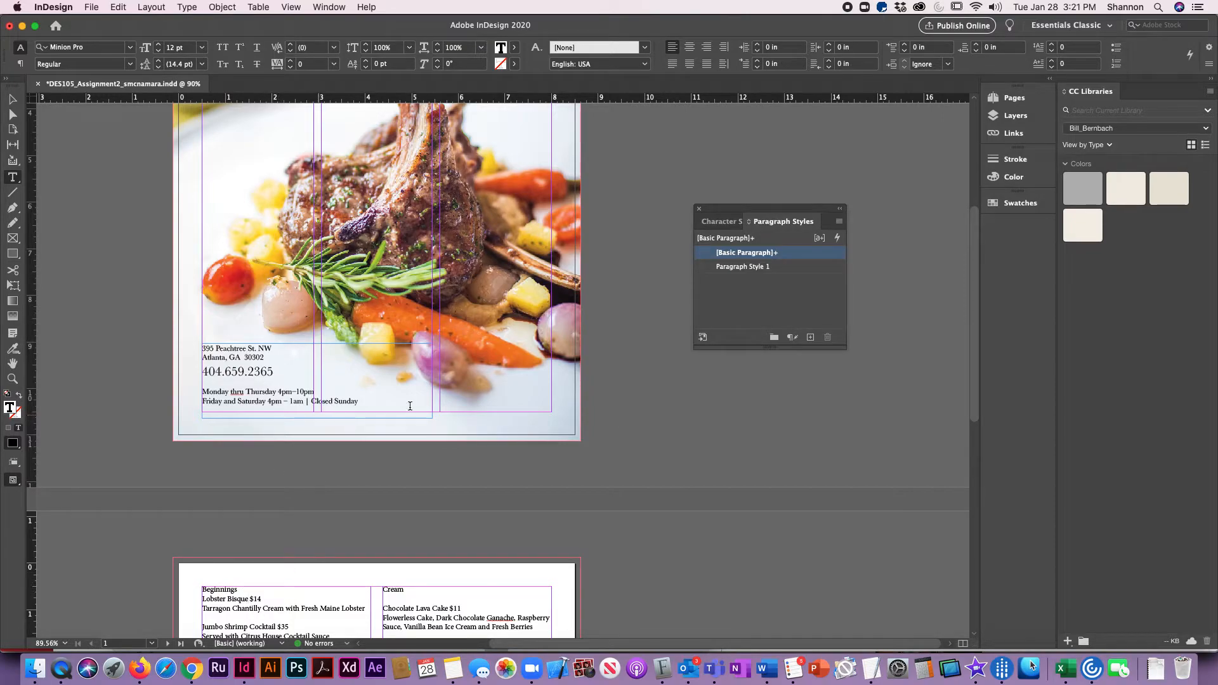
pyautogui.click(712, 271)
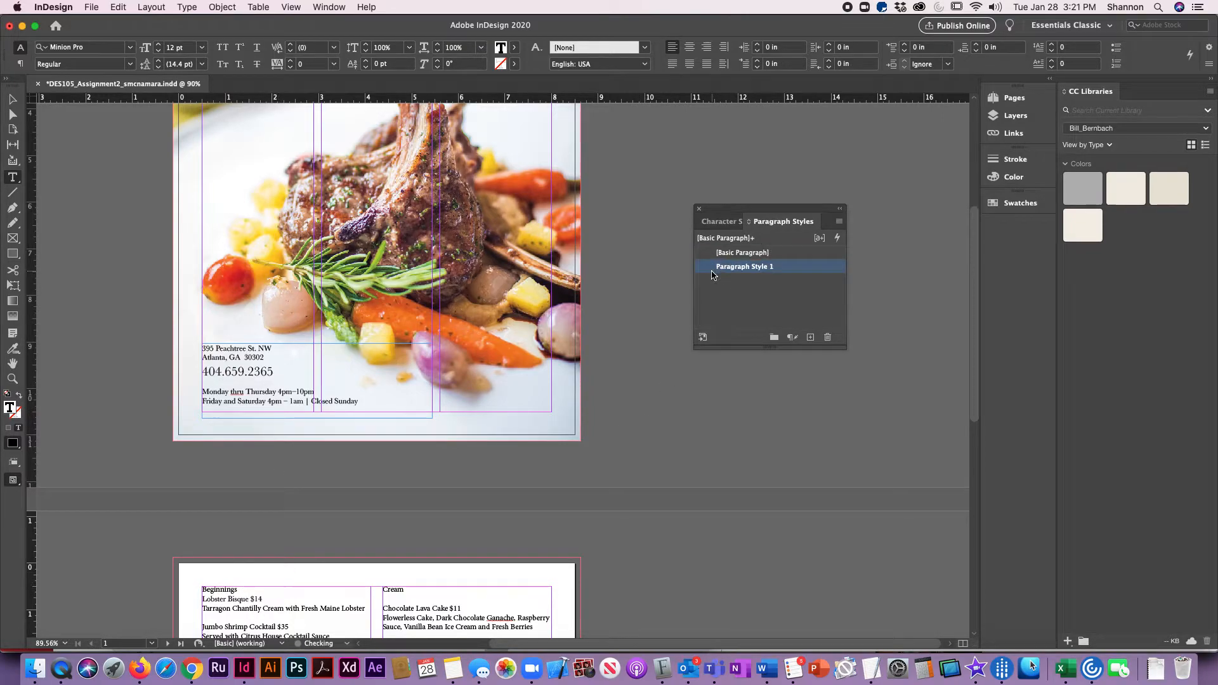
# Step: Rename the new paragraph style Body and review its basic character formats
pyautogui.doubleClick(712, 269)
pyautogui.write('Body')
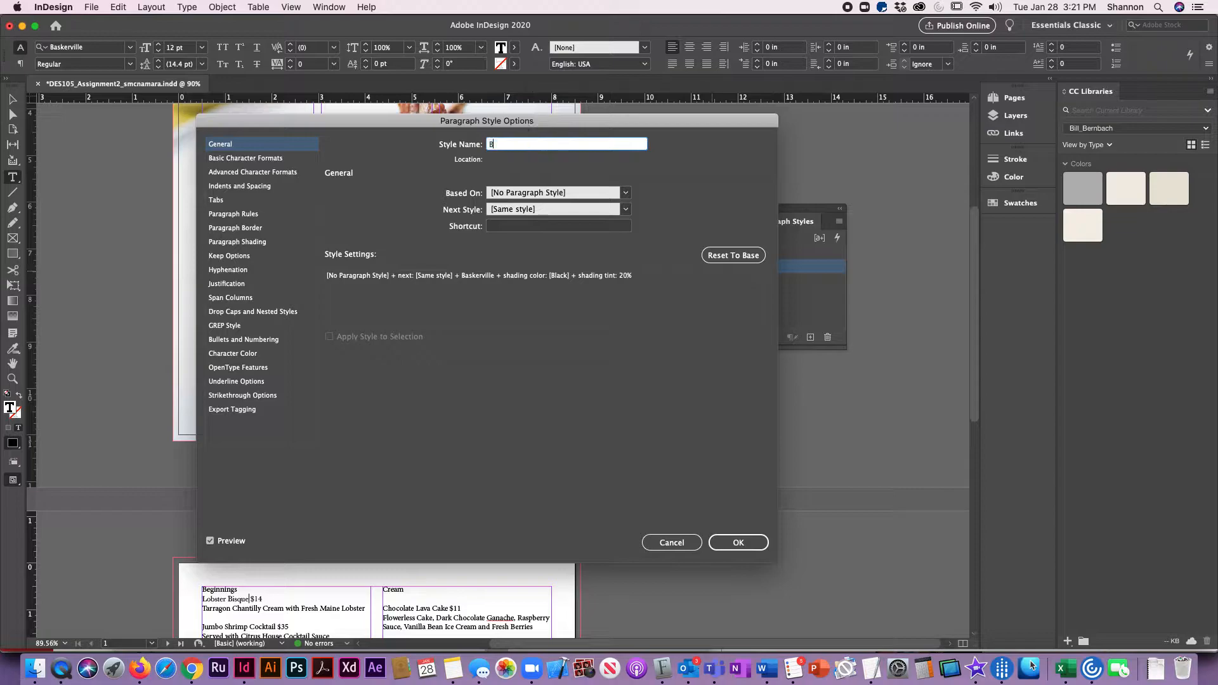
pyautogui.click(252, 160)
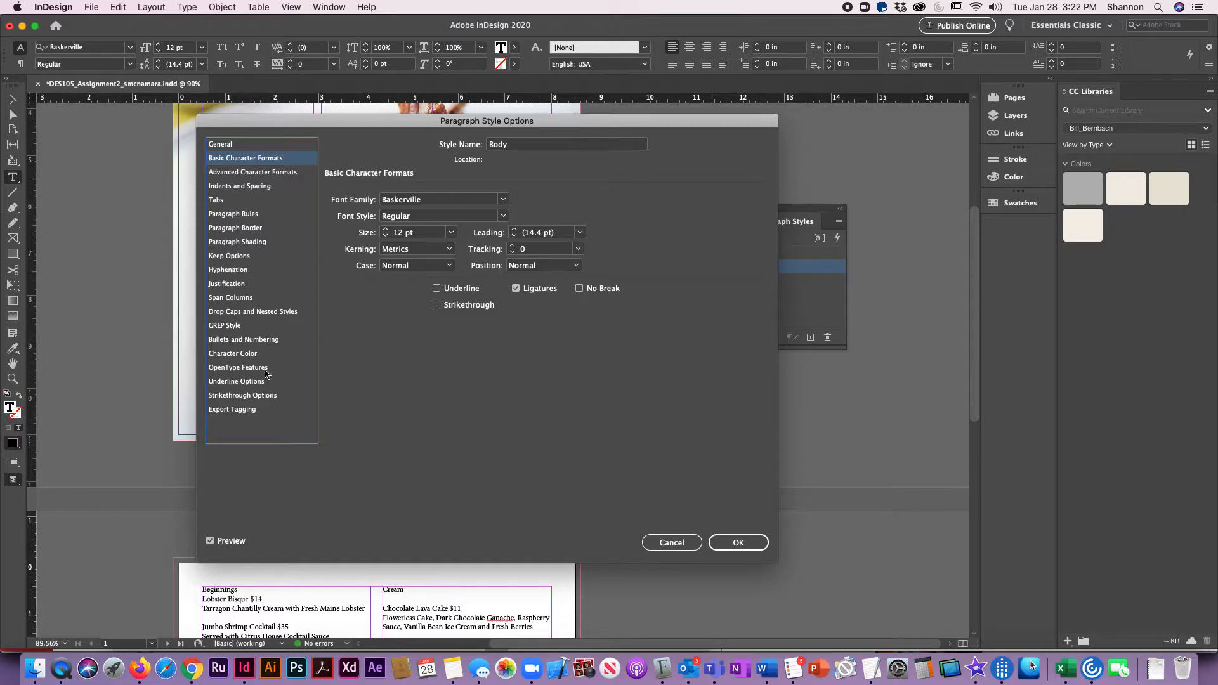
pyautogui.click(731, 543)
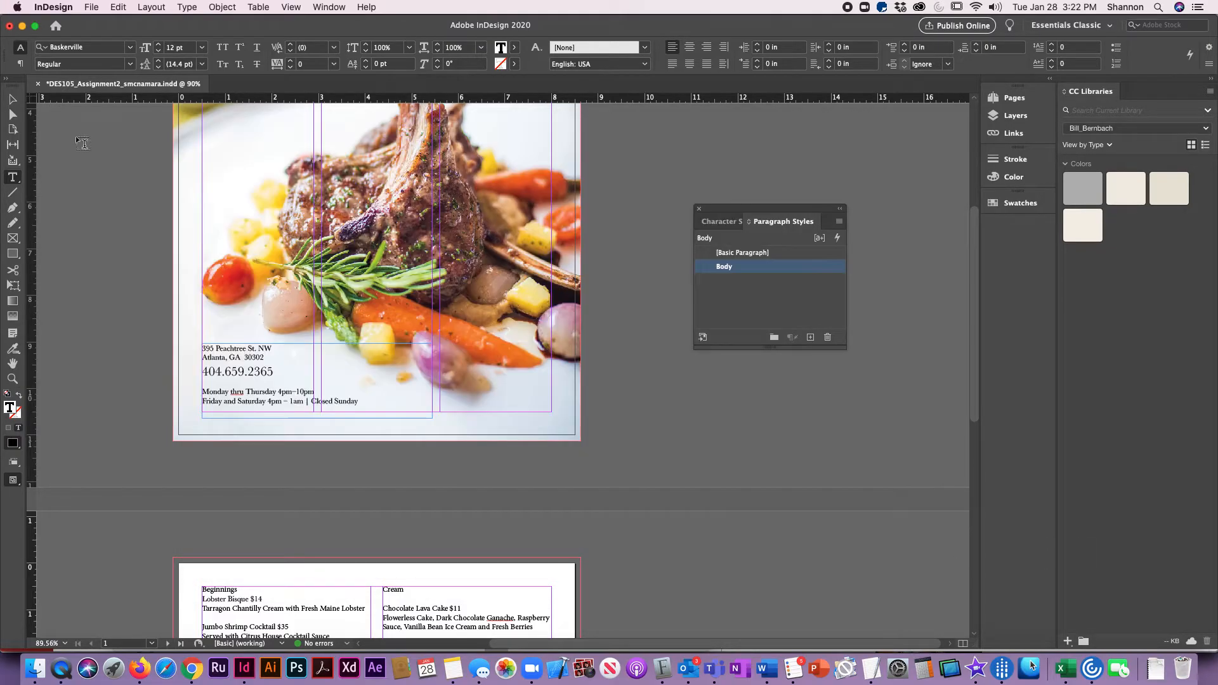
# Step: Apply the Body paragraph style to all of the menu text on page 2
pyautogui.scroll(-5, 361, 433)
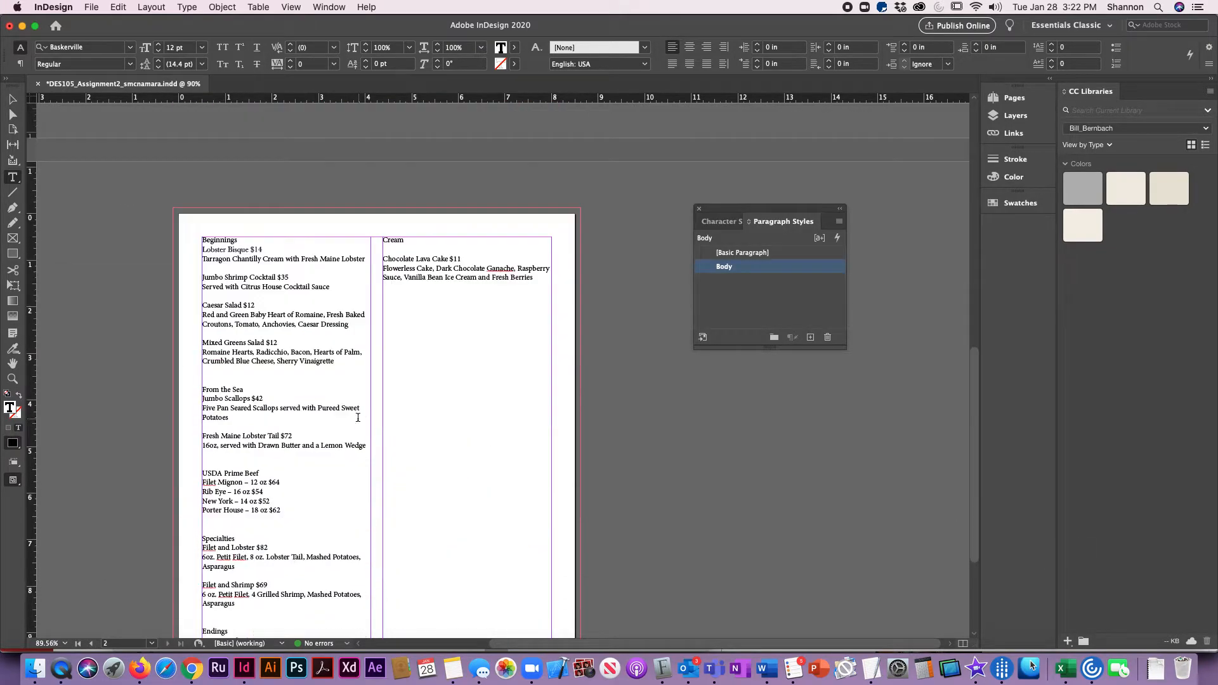
pyautogui.click(259, 311)
pyautogui.press('super')
pyautogui.press('super+a')
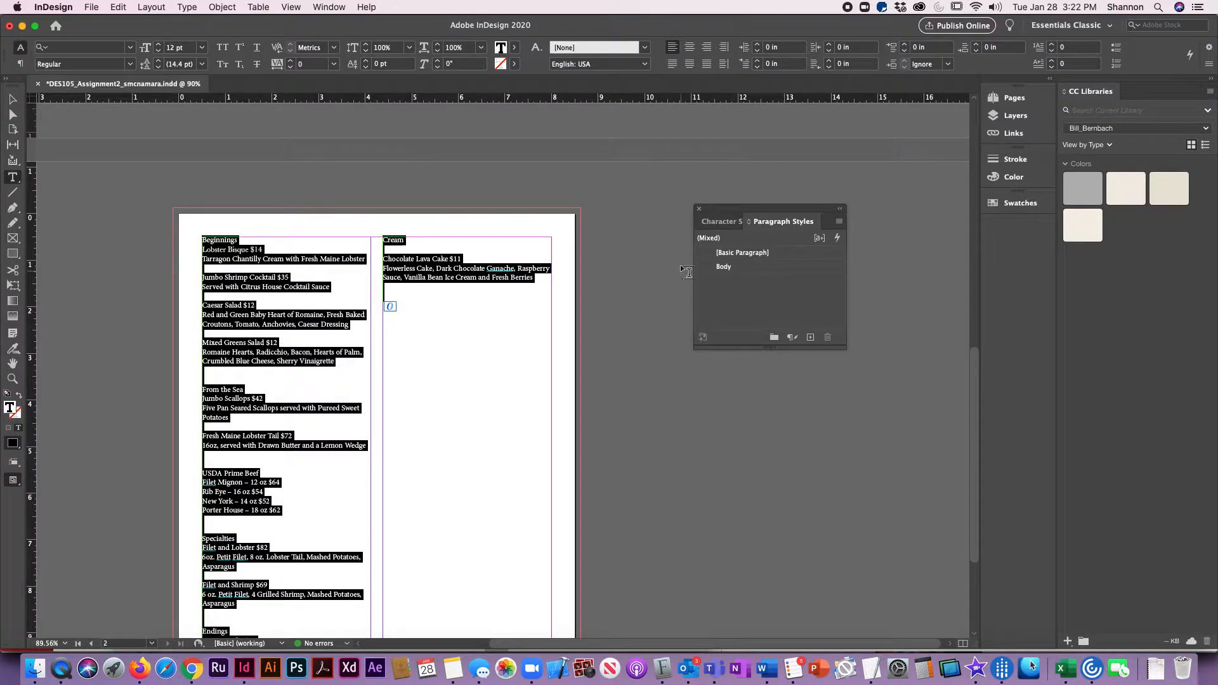
pyautogui.click(713, 269)
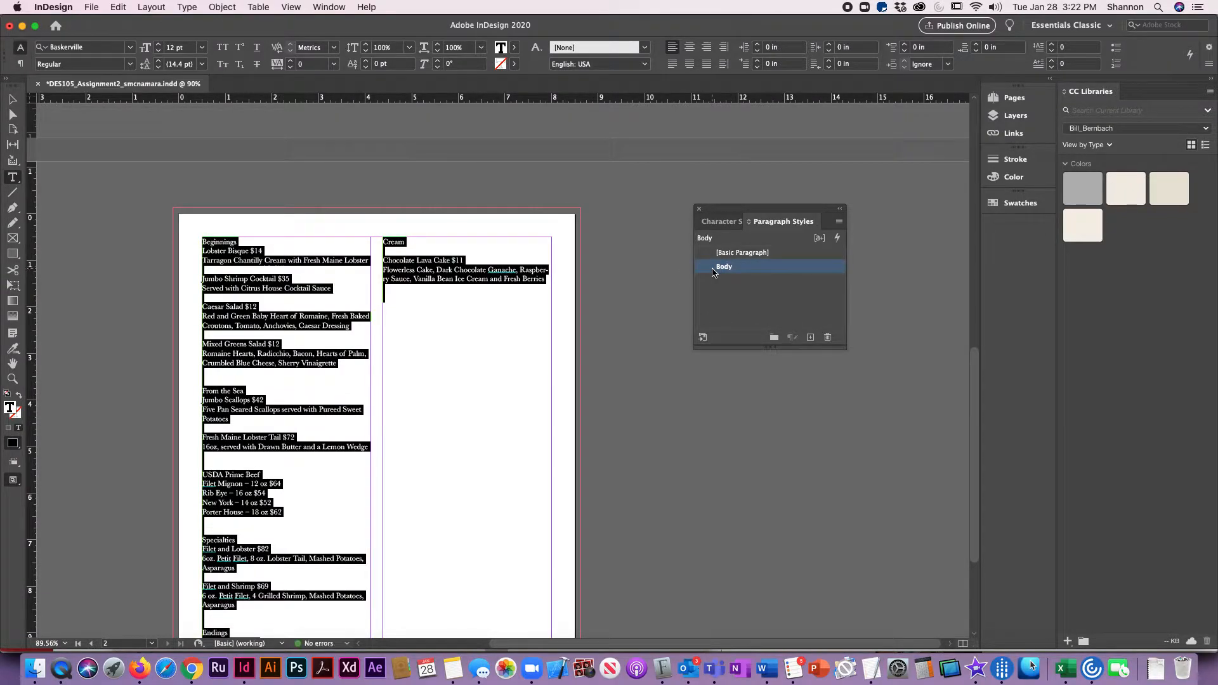
pyautogui.press('Right')
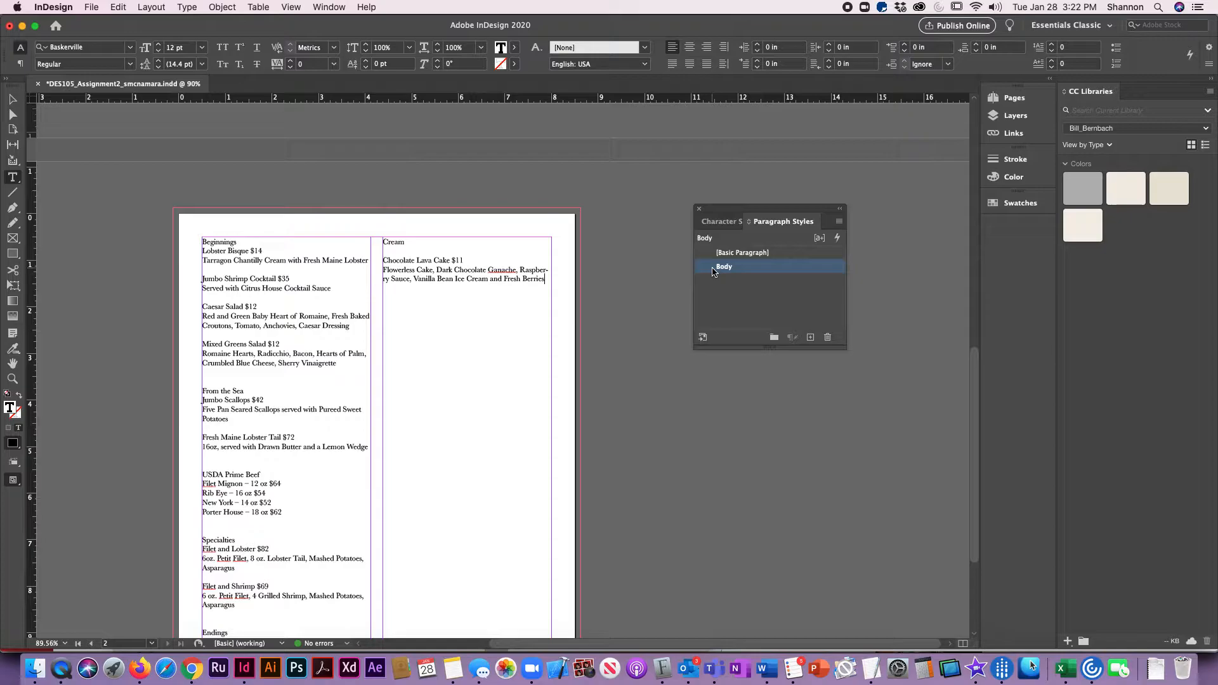
# Step: Create a new paragraph style from the cover's "Fine Steaks and Seafood" tagline and apply it to the tagline
pyautogui.scroll(10, 203, 276)
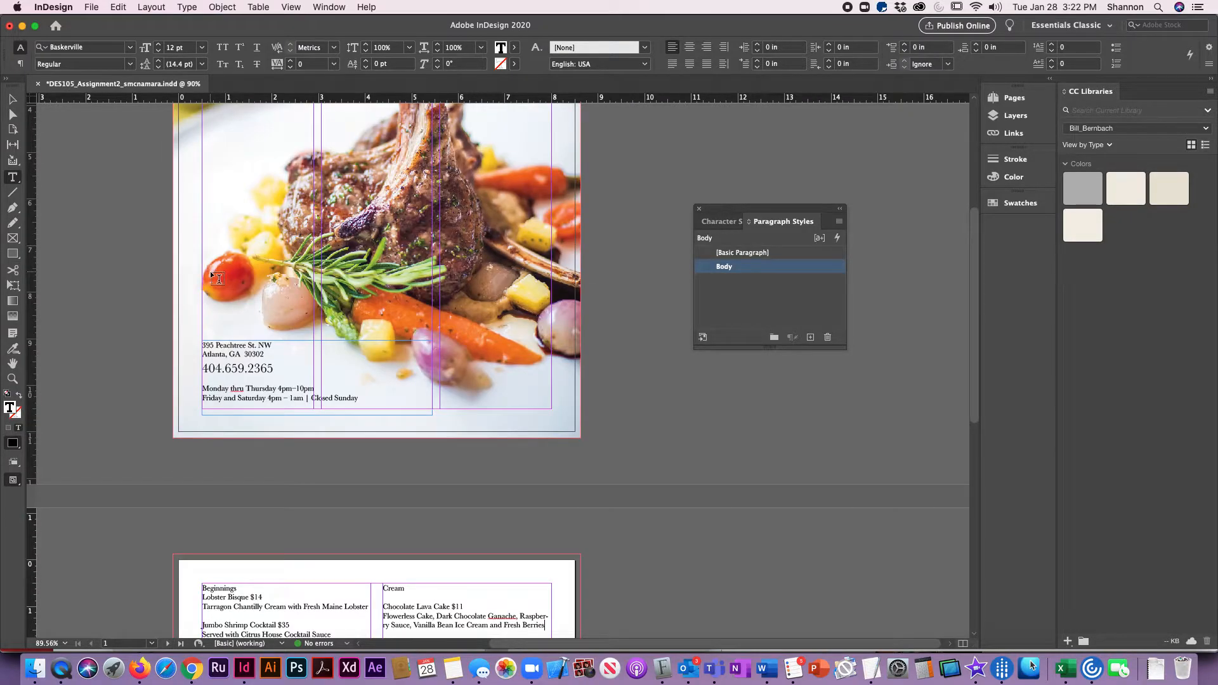
pyautogui.scroll(-5, 228, 249)
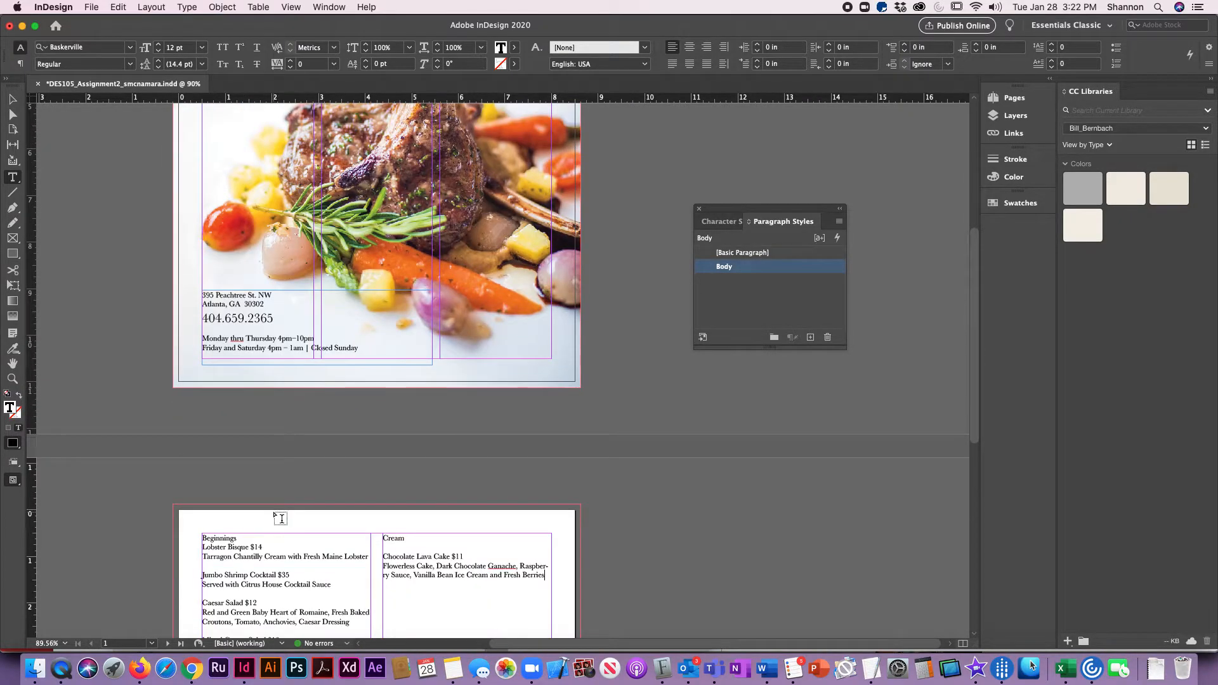
pyautogui.doubleClick(216, 539)
pyautogui.scroll(-3, 210, 539)
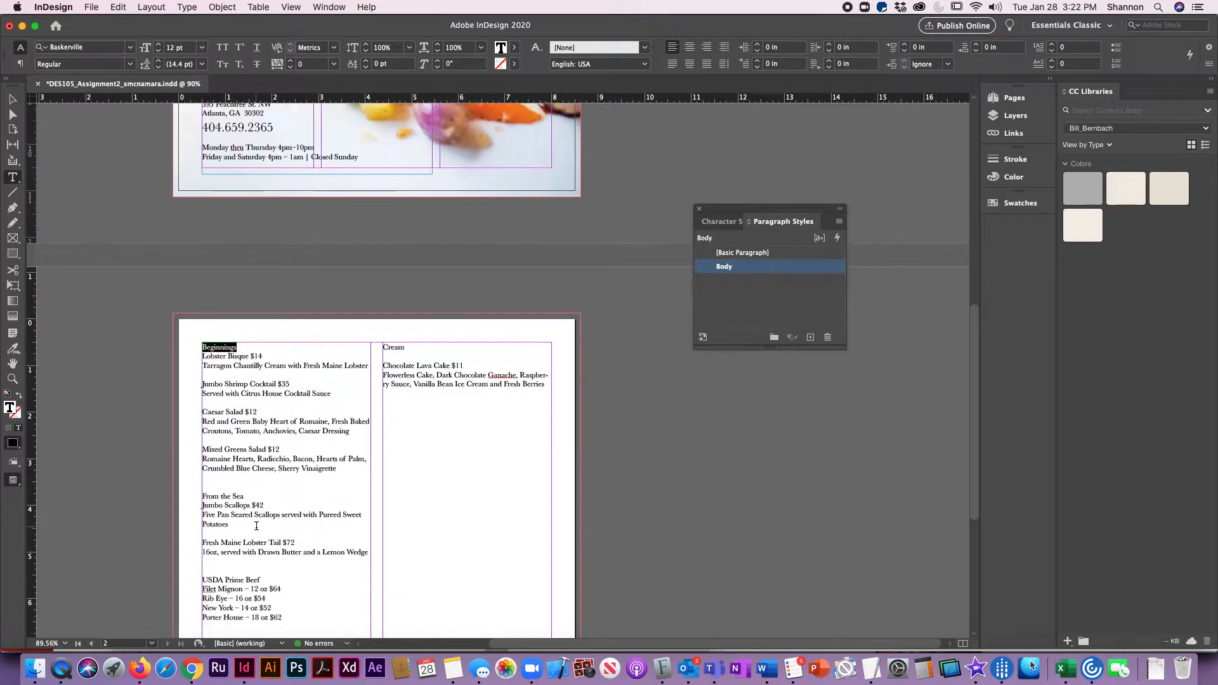
pyautogui.scroll(10, 255, 526)
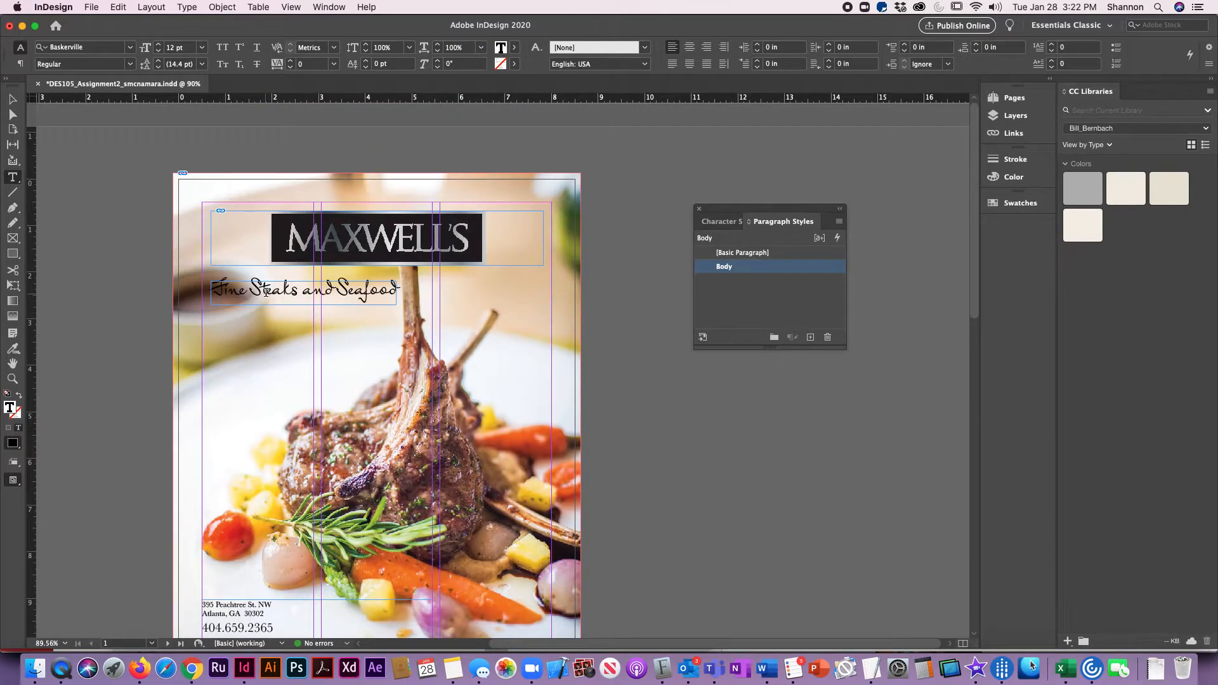
pyautogui.click(270, 290)
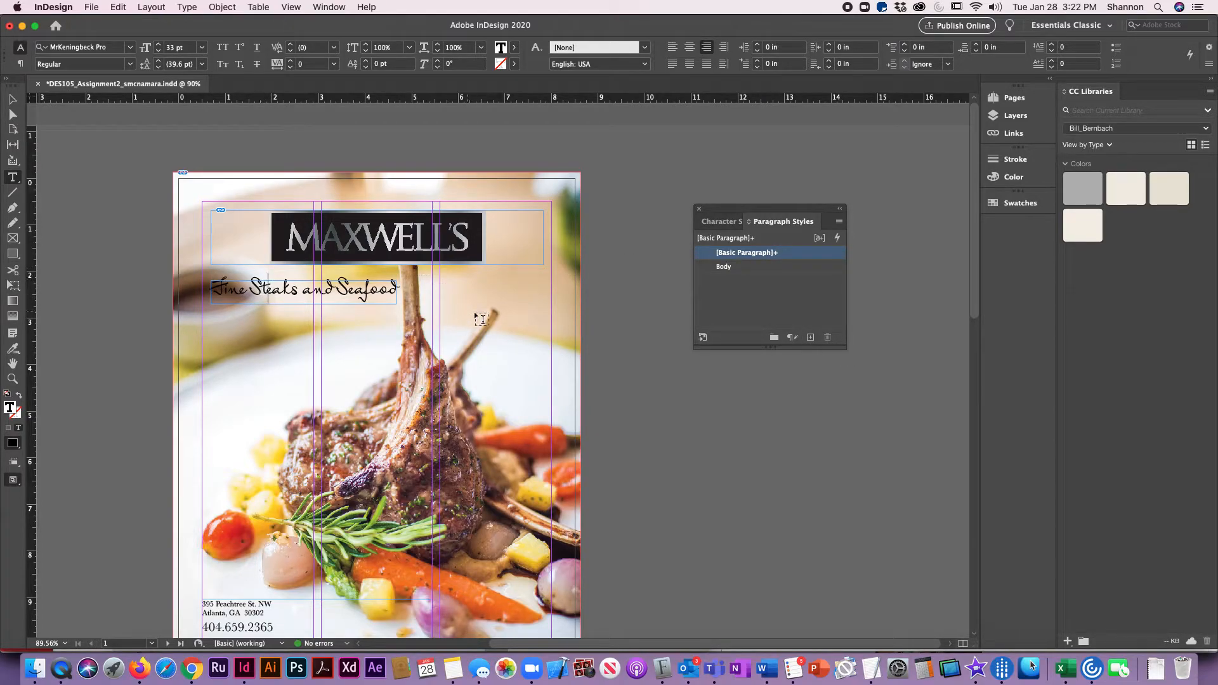
pyautogui.click(809, 337)
pyautogui.click(730, 267)
# Step: Deselect the tagline text, rename its new paragraph style Headline and review the basic character formats
pyautogui.scroll(-5, 235, 413)
pyautogui.scroll(-5, 236, 414)
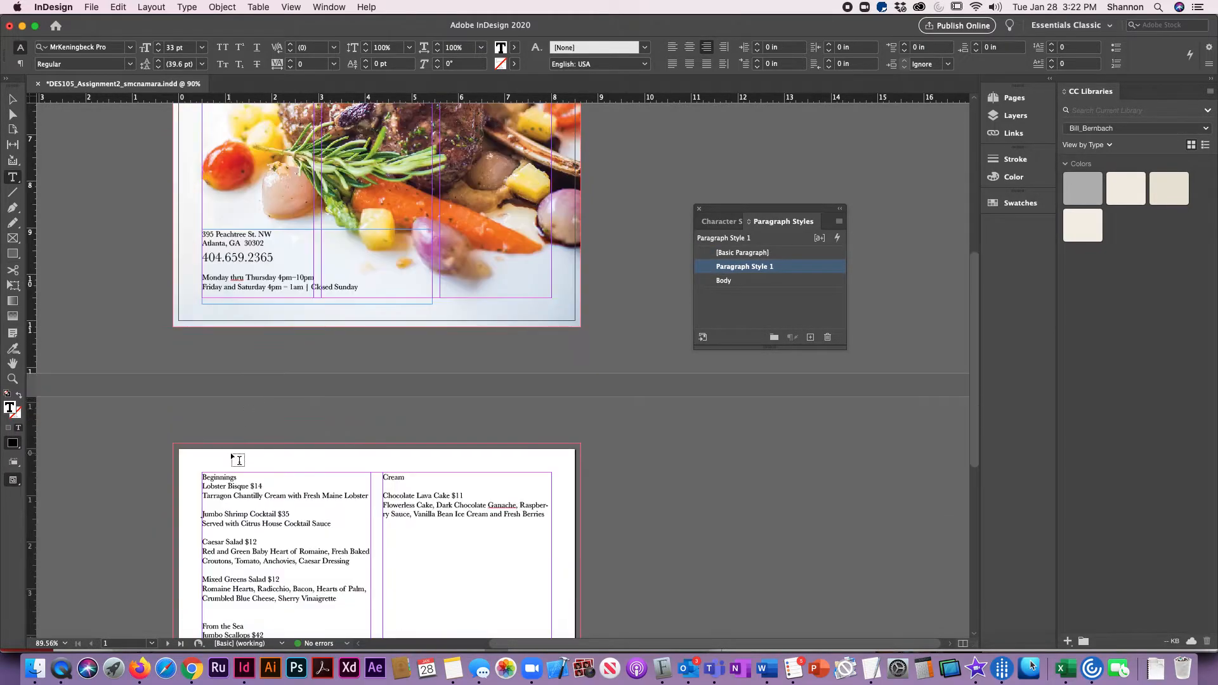
pyautogui.click(189, 456)
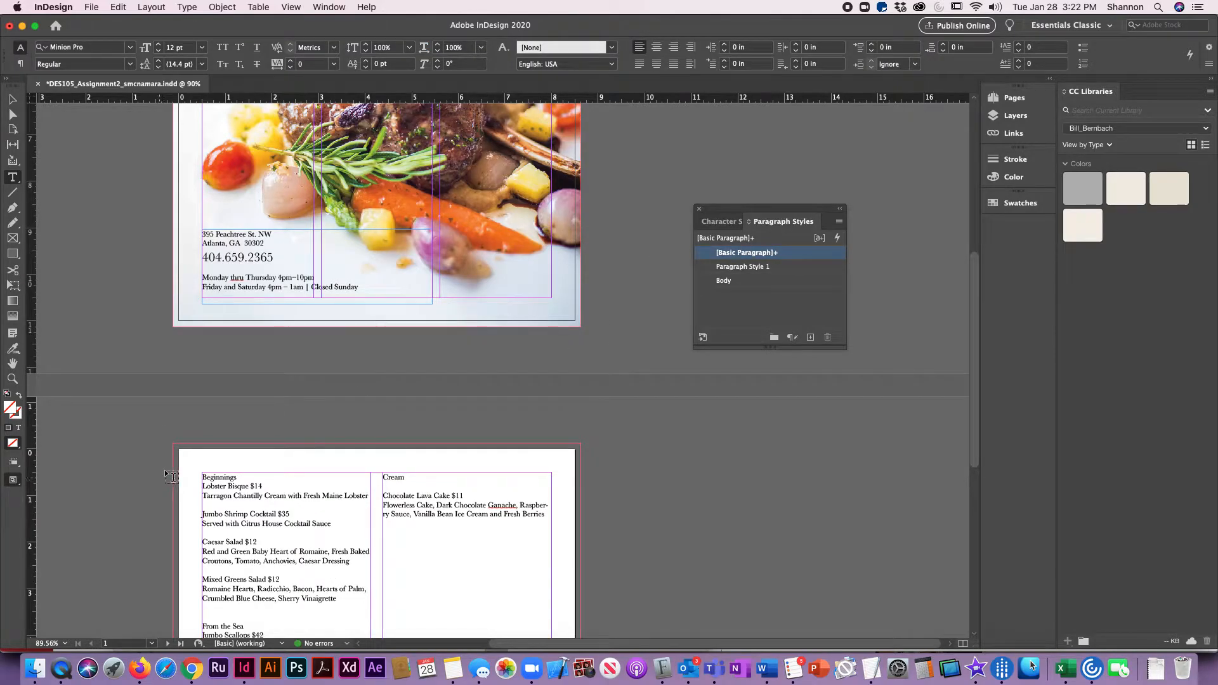
pyautogui.doubleClick(709, 269)
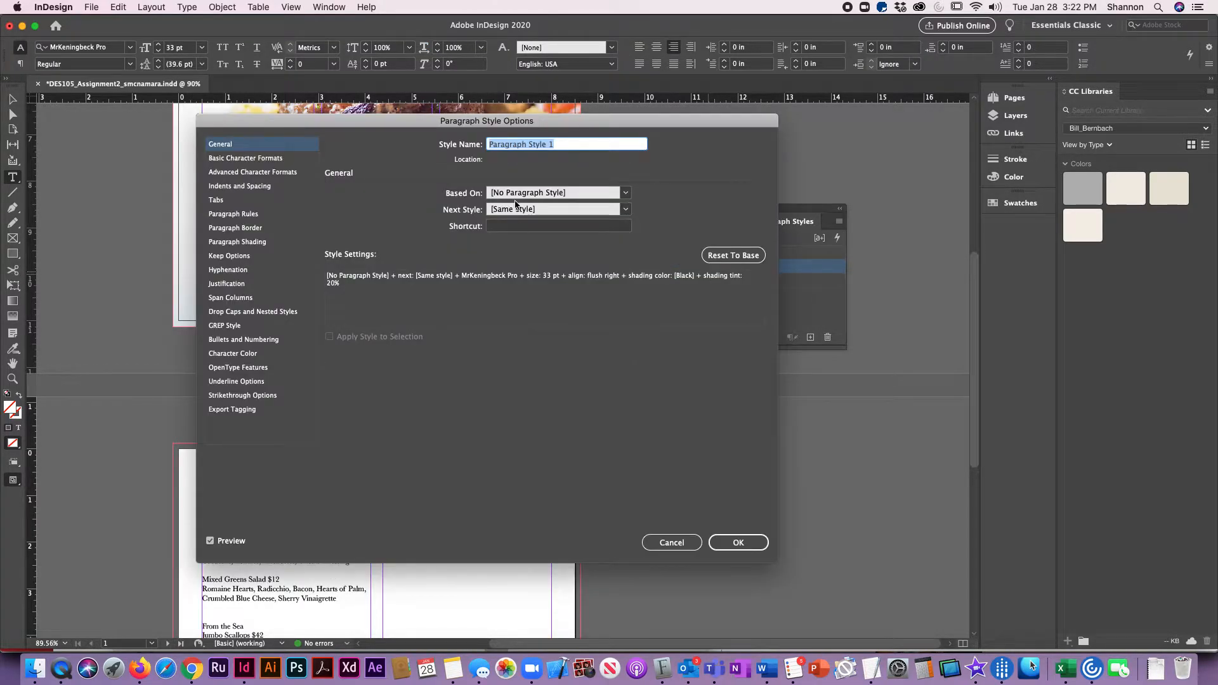
pyautogui.write('He')
pyautogui.click(289, 159)
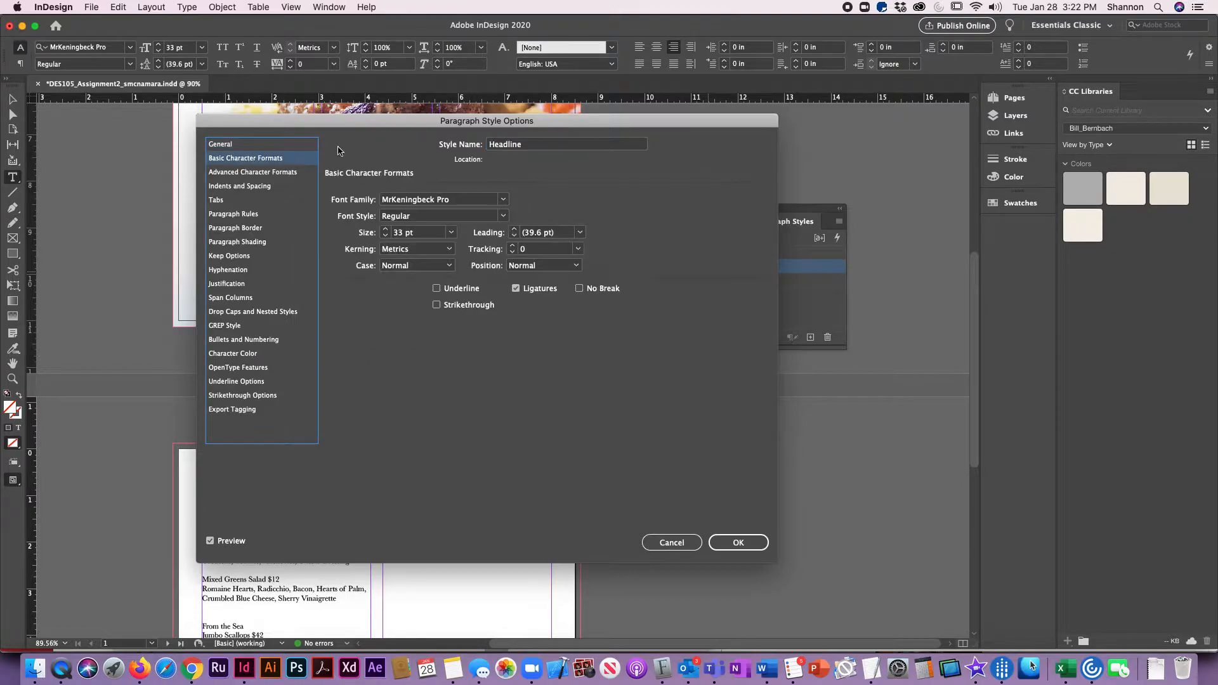
pyautogui.click(744, 544)
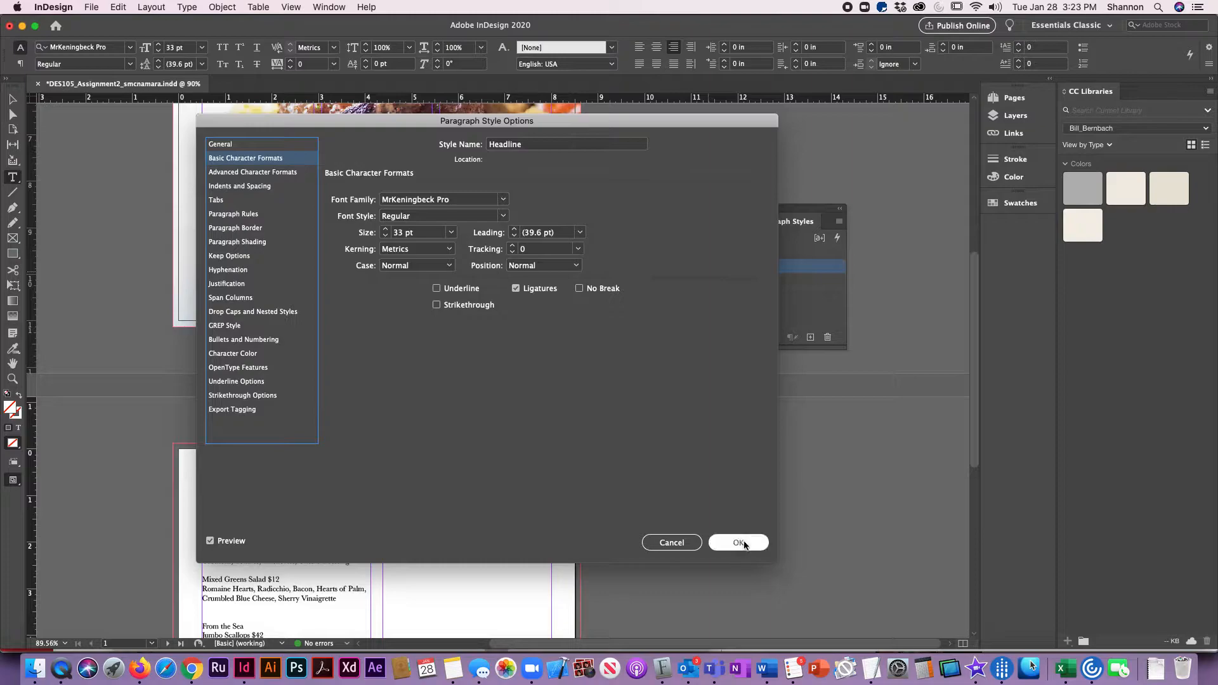
# Step: Set the Headline style's paragraph alignment to Center
pyautogui.click(246, 188)
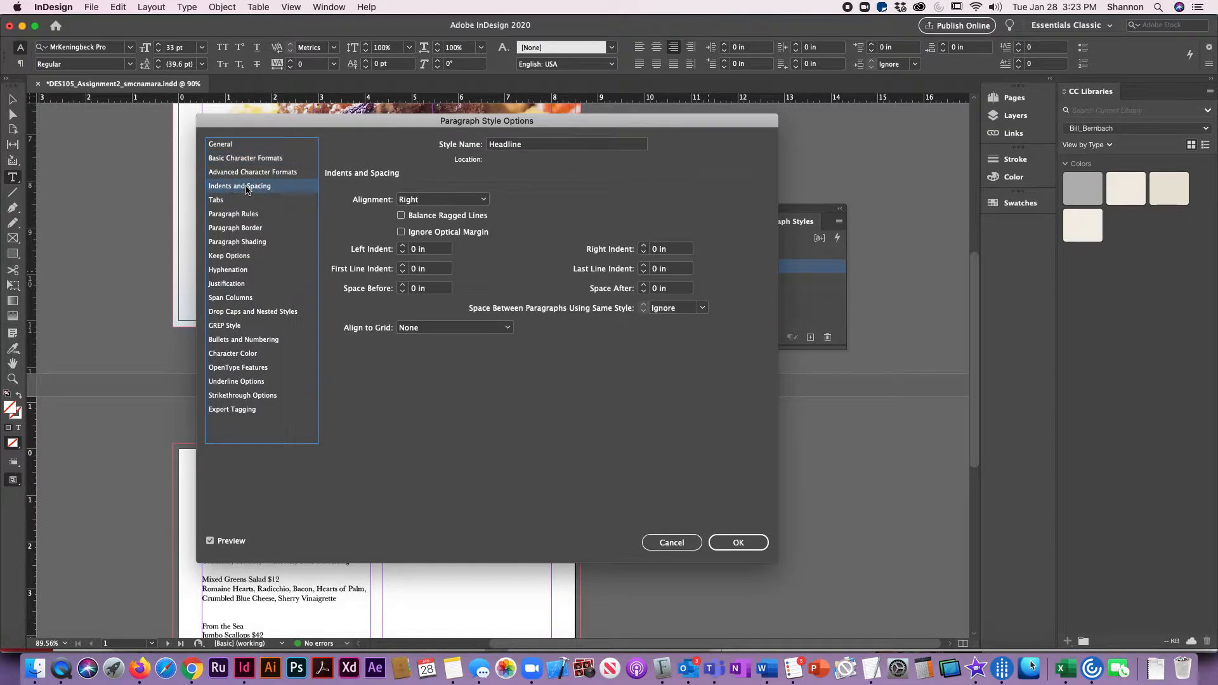
pyautogui.click(417, 199)
pyautogui.click(422, 226)
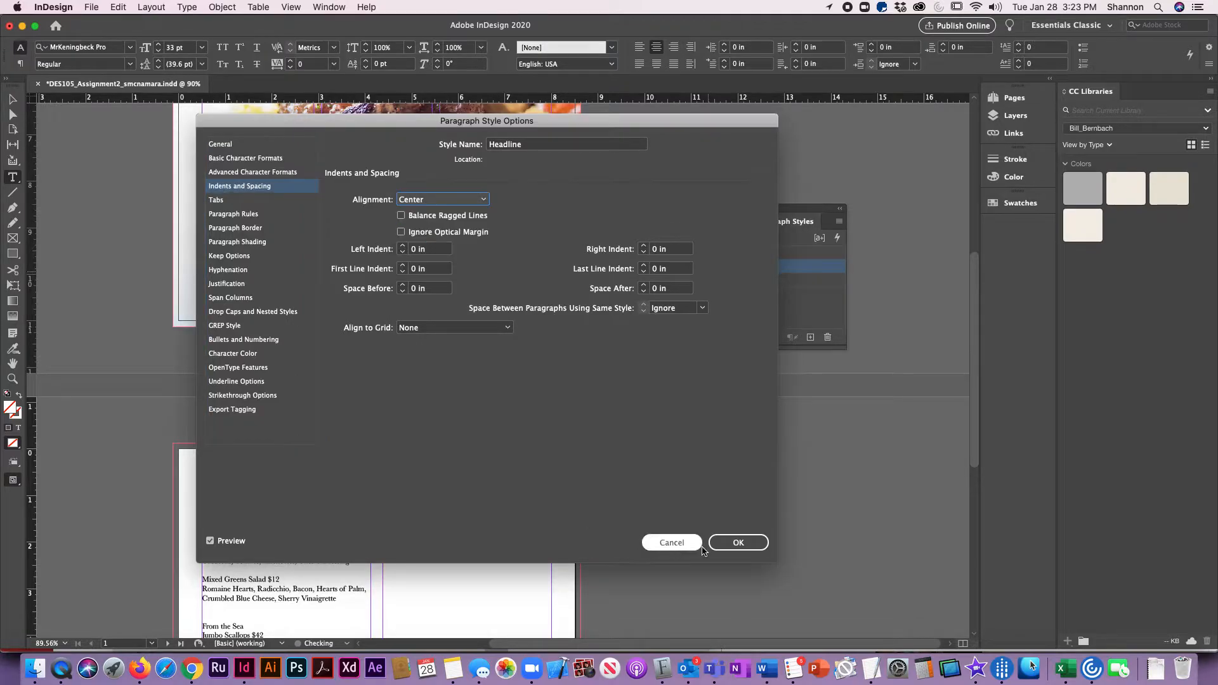
pyautogui.click(736, 543)
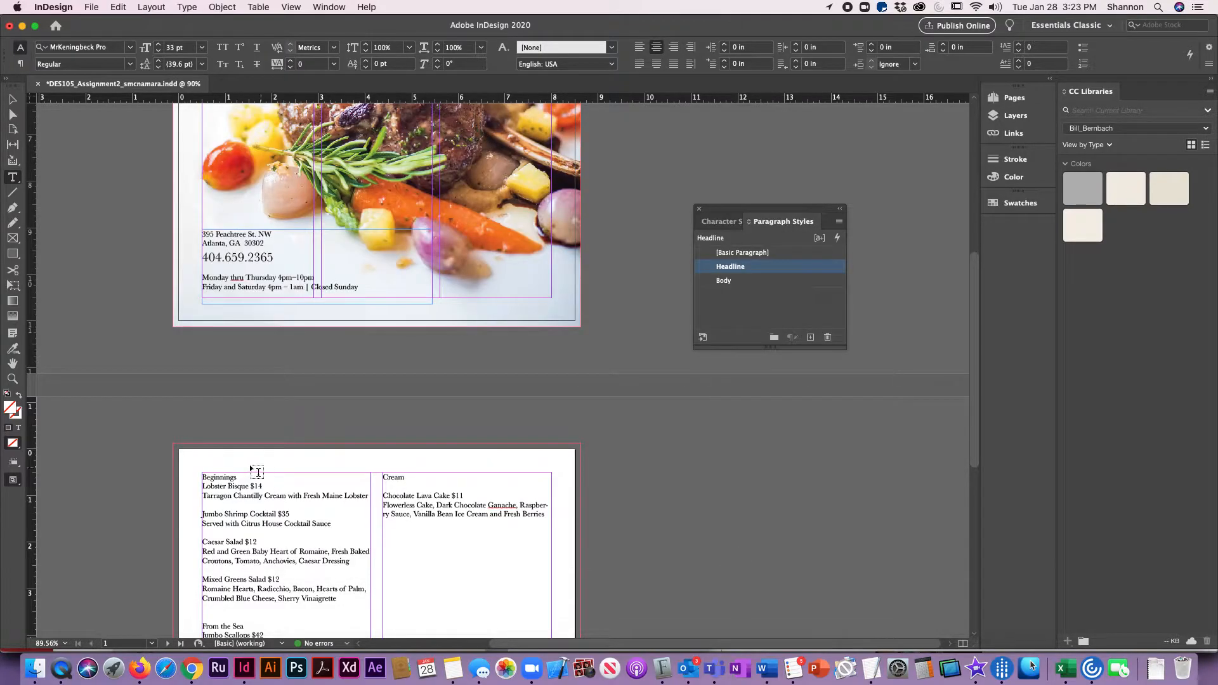
# Step: Apply the Headline style to the Beginnings and From the Sea section titles on page 2
pyautogui.doubleClick(219, 480)
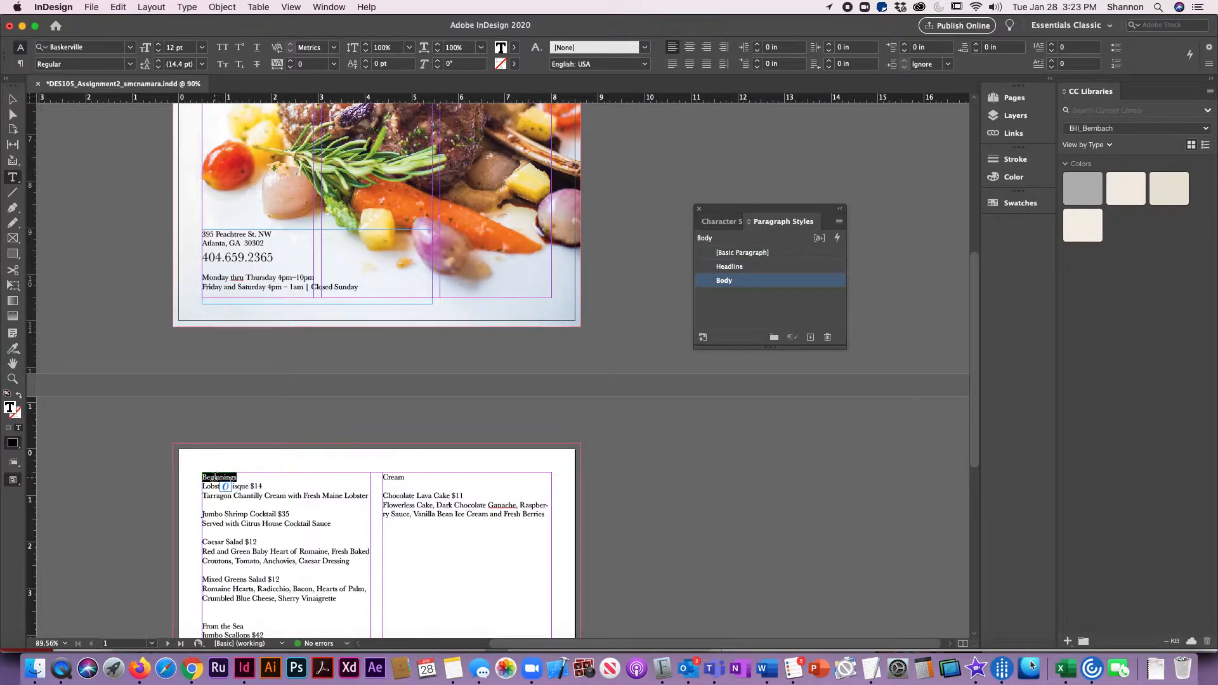
pyautogui.click(711, 268)
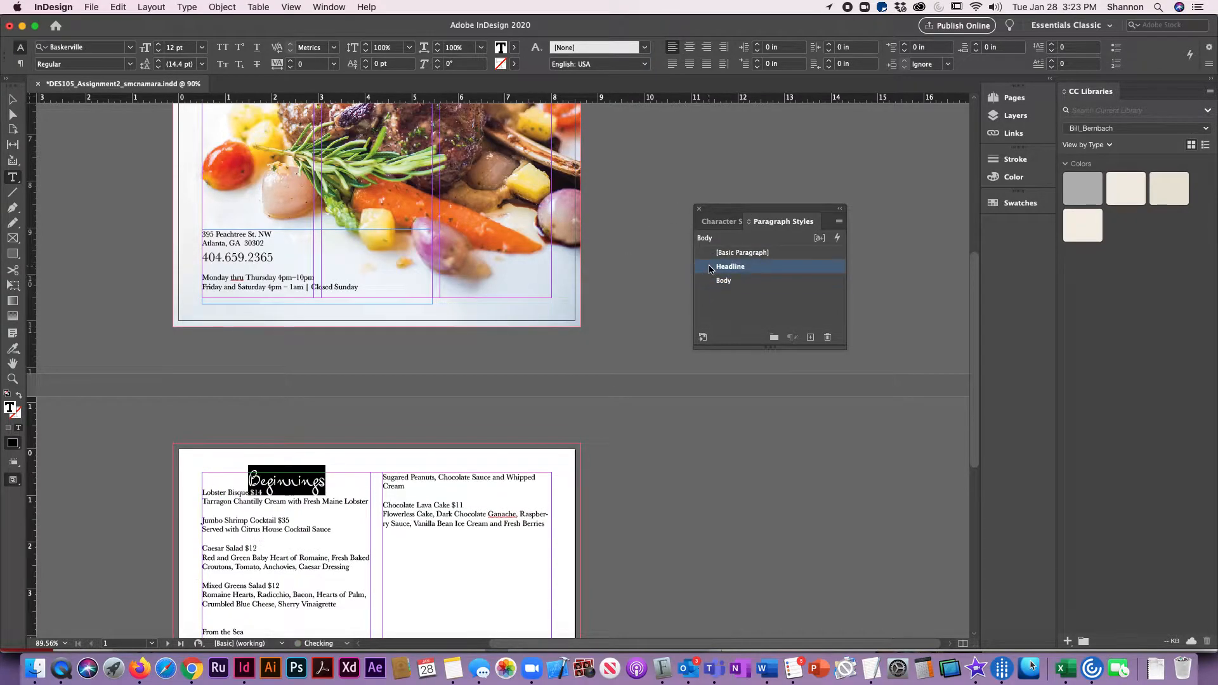
pyautogui.scroll(-6, 332, 539)
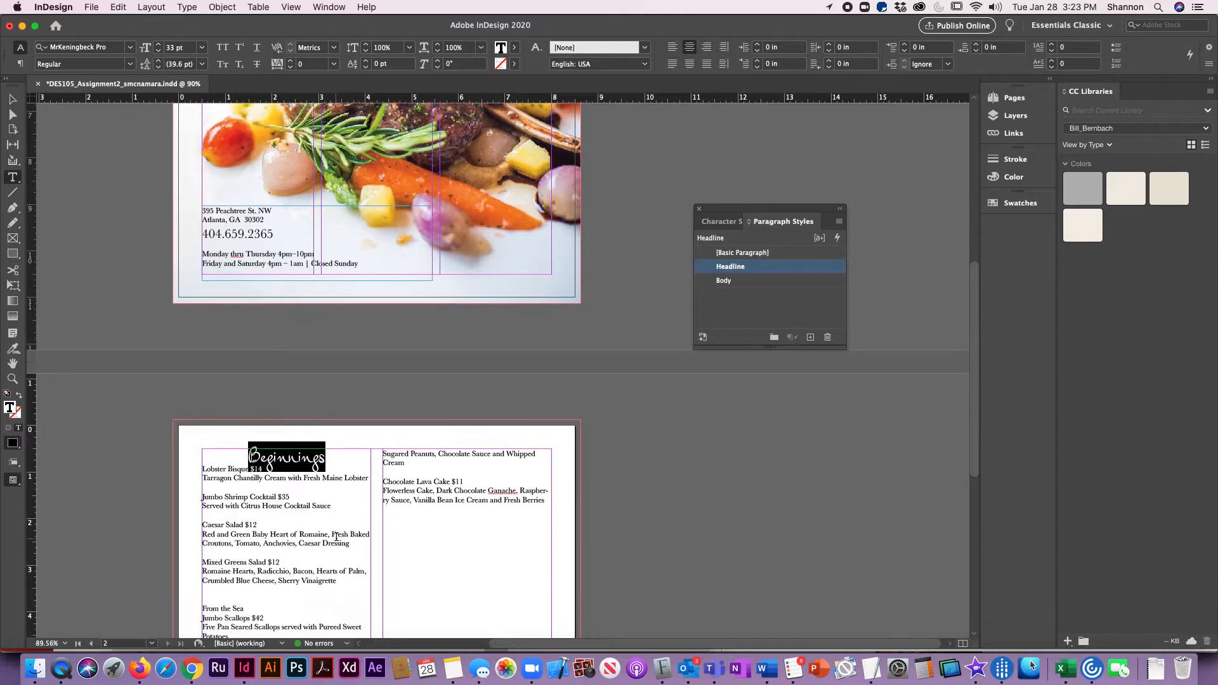
pyautogui.scroll(-5, 344, 535)
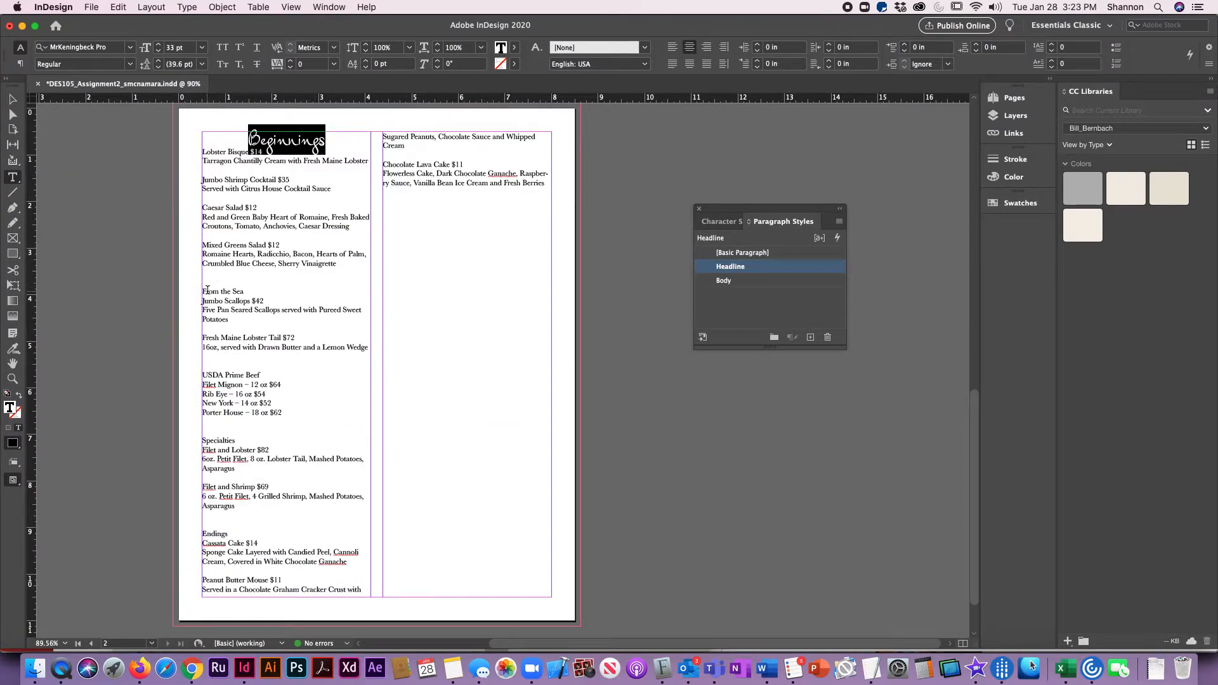
pyautogui.moveTo(242, 294); pyautogui.dragTo(190, 288)
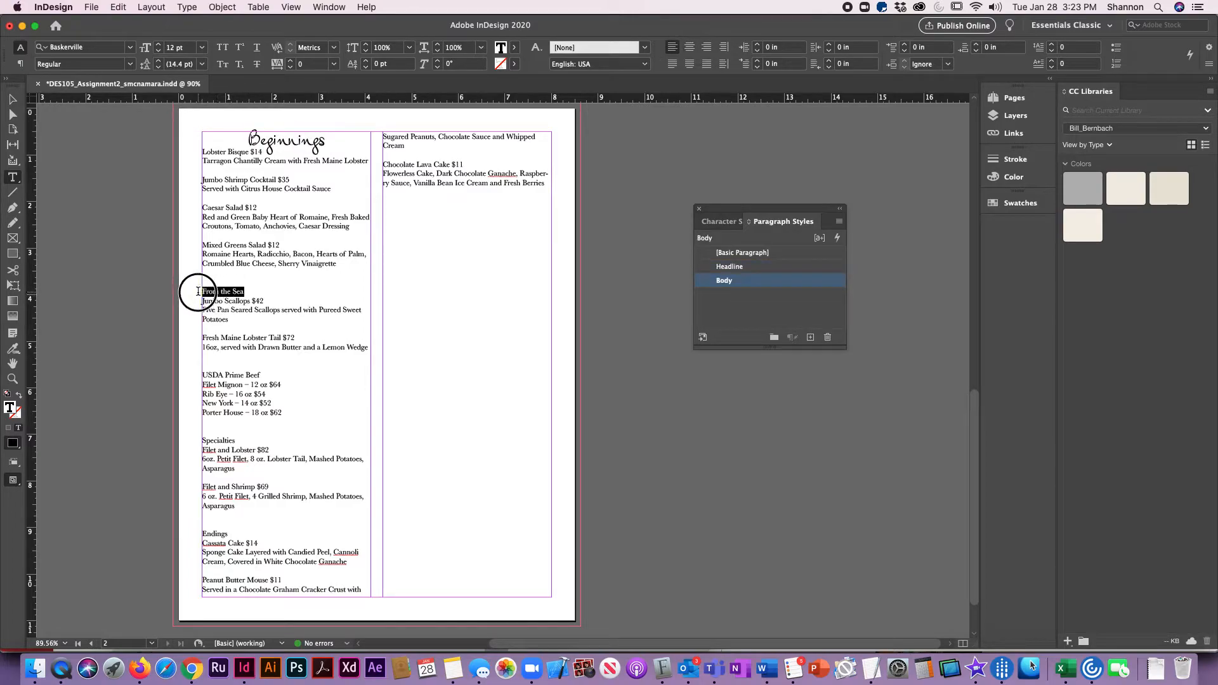
pyautogui.click(727, 270)
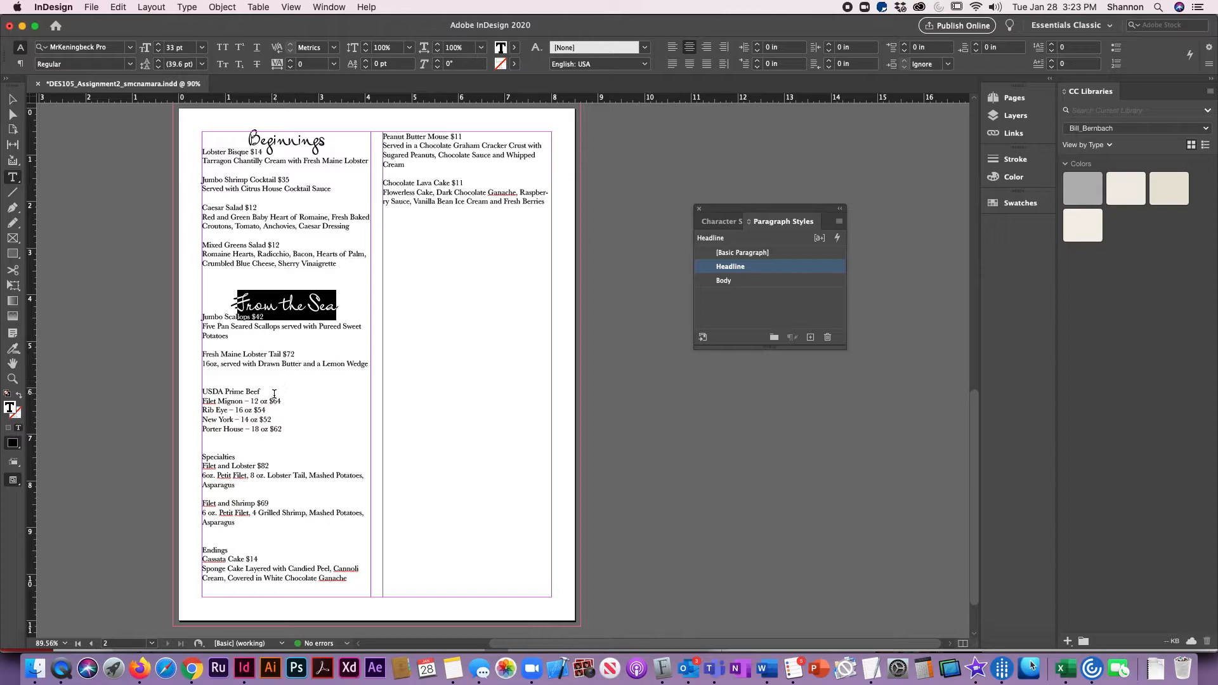
# Step: Apply the Headline style to the USDA Prime Beef and Specialties section titles
pyautogui.moveTo(260, 392); pyautogui.dragTo(202, 391)
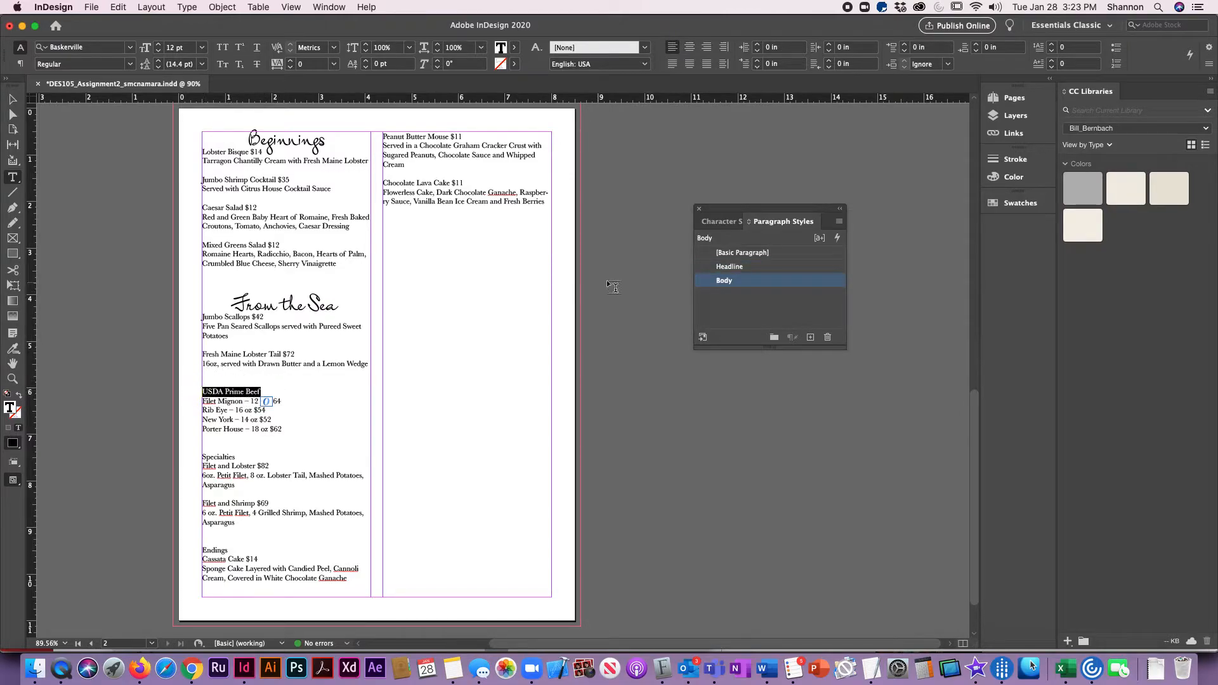
pyautogui.click(725, 270)
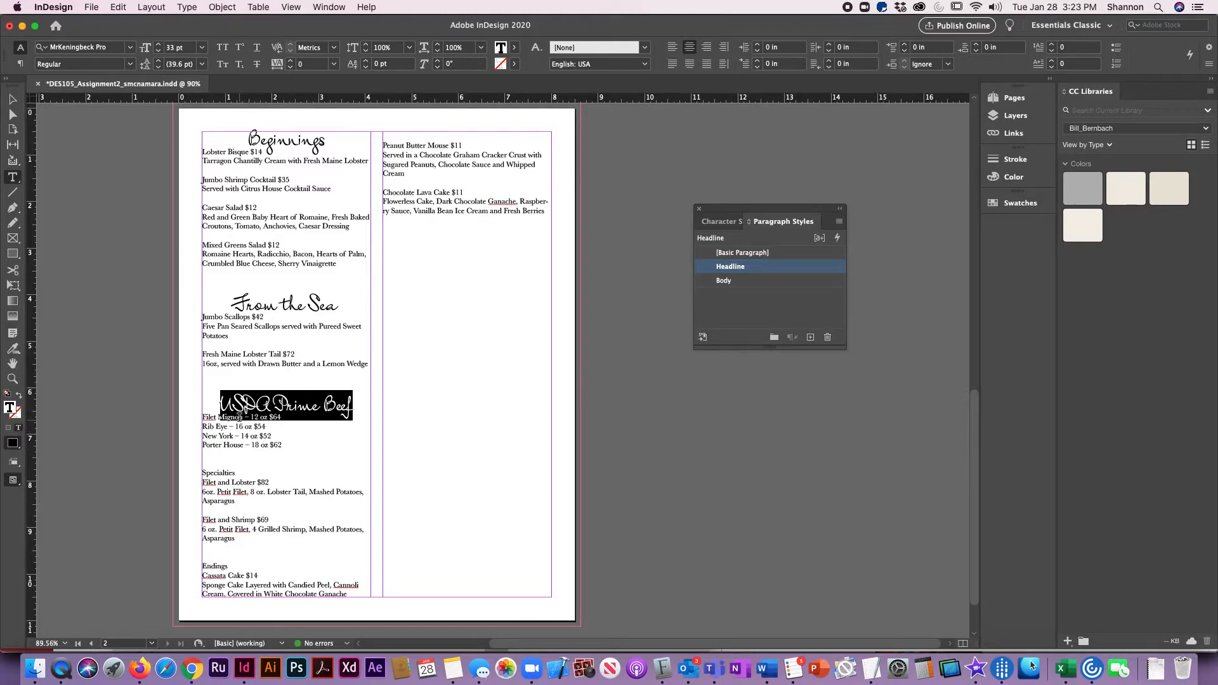
pyautogui.doubleClick(217, 472)
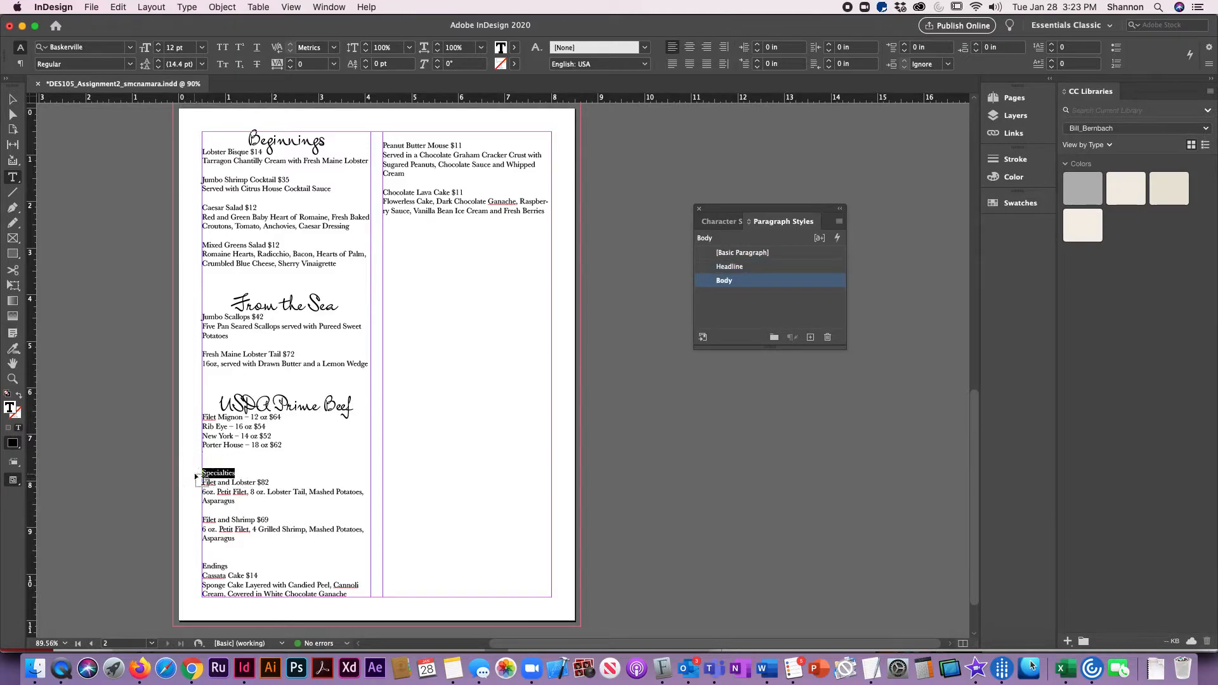
pyautogui.click(729, 267)
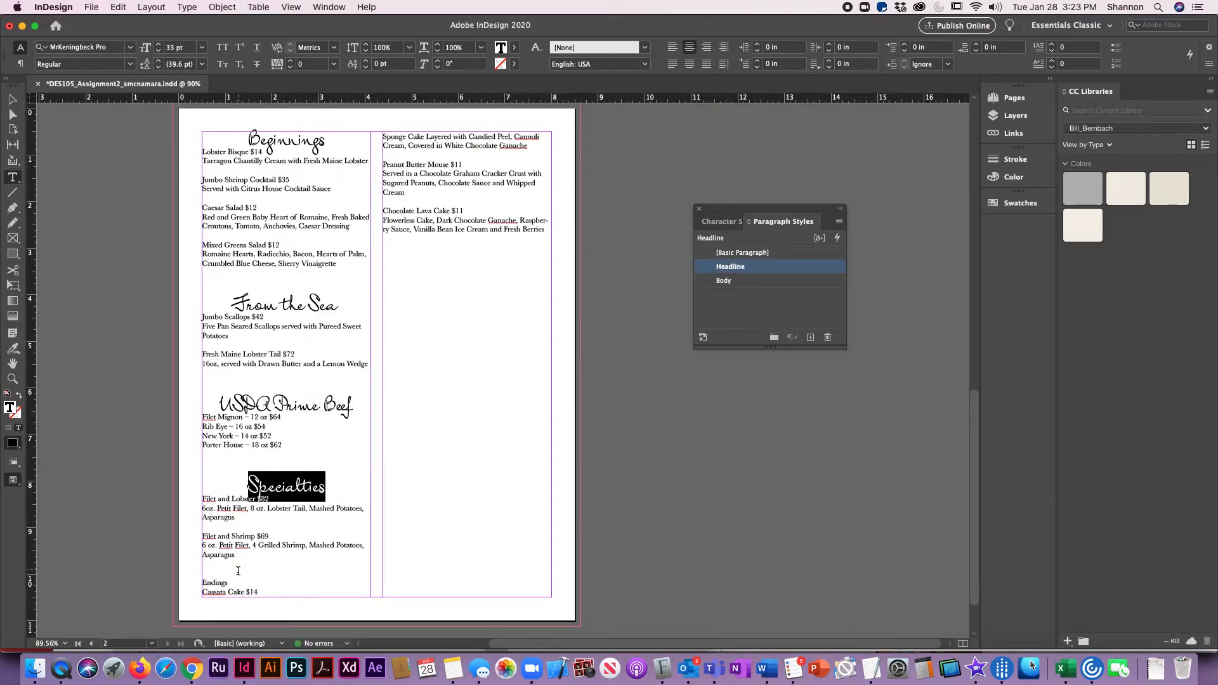
# Step: Apply the Headline style to the Endings section title
pyautogui.doubleClick(209, 582)
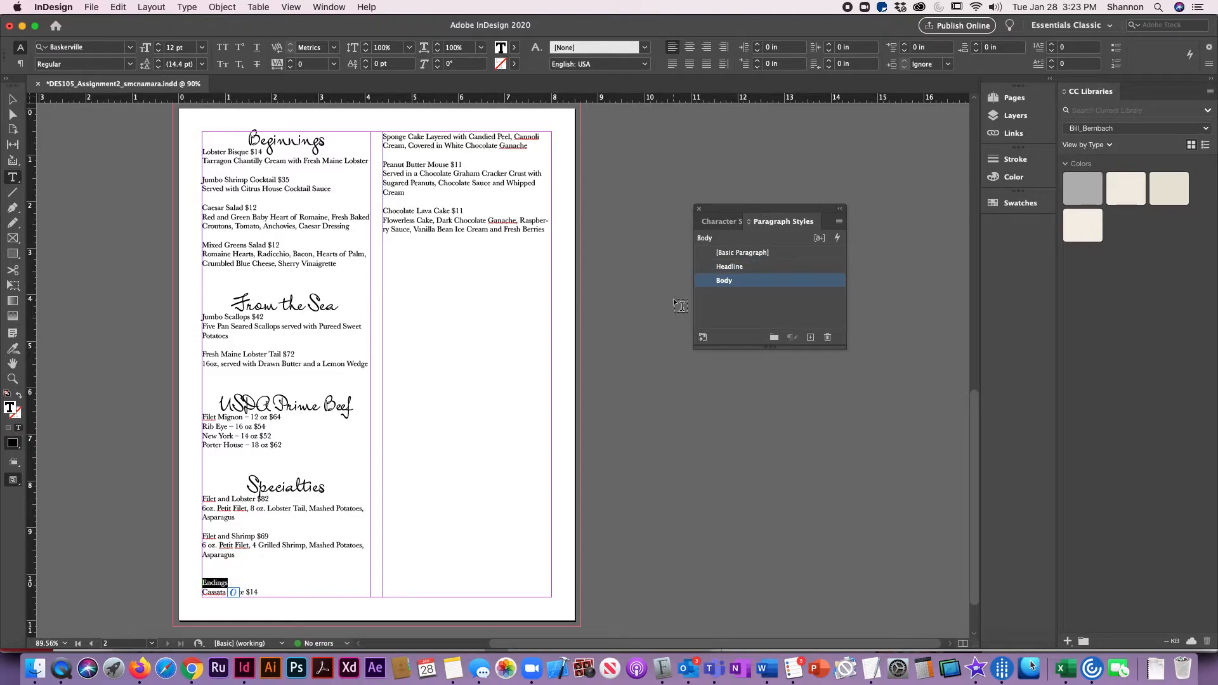
pyautogui.click(708, 271)
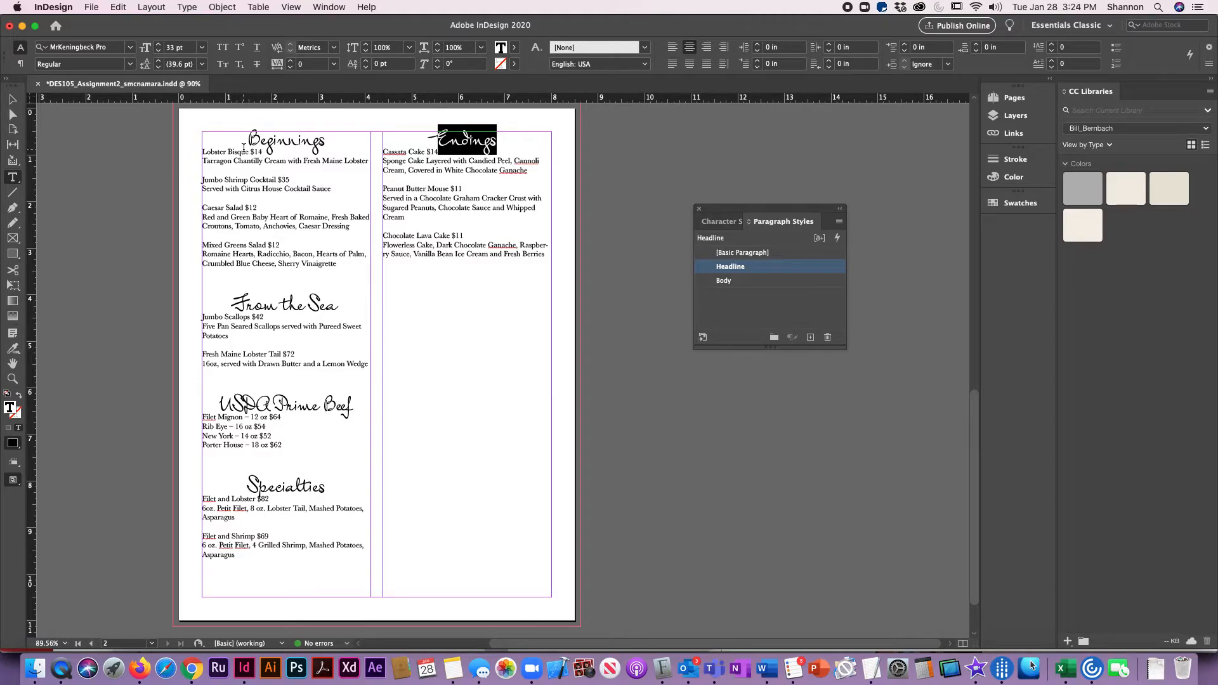
# Step: Try the Body style on the Beginnings title and return the title to the Headline style
pyautogui.click(277, 141)
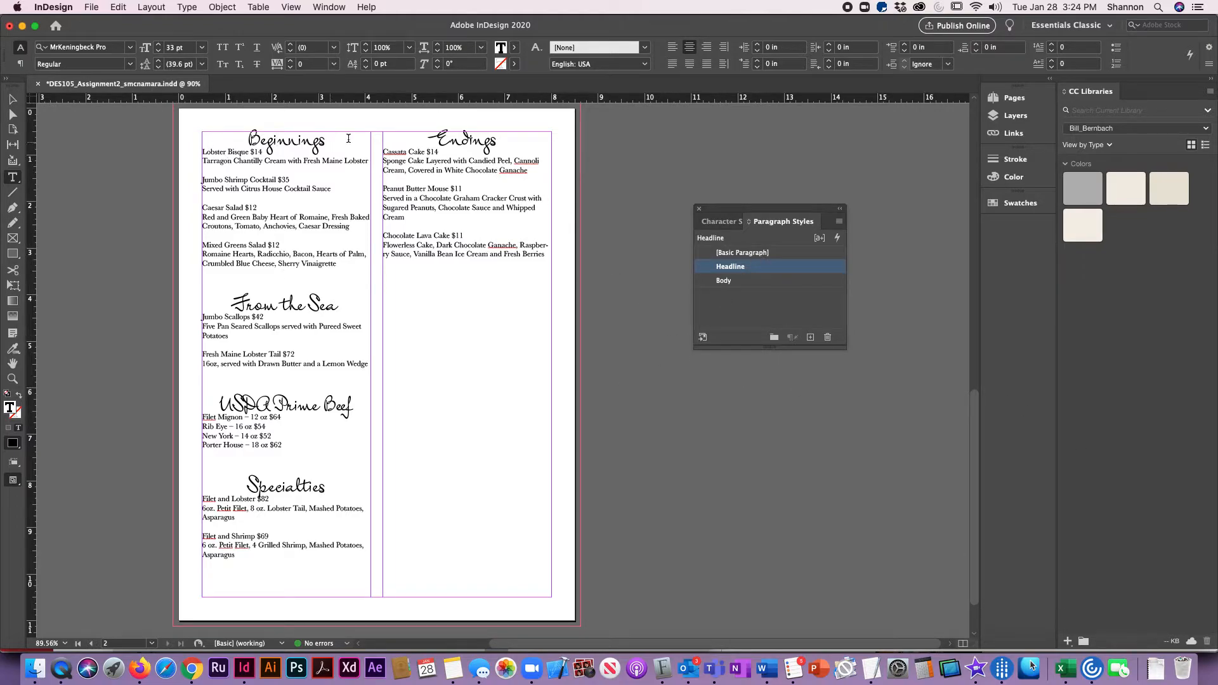
pyautogui.click(726, 285)
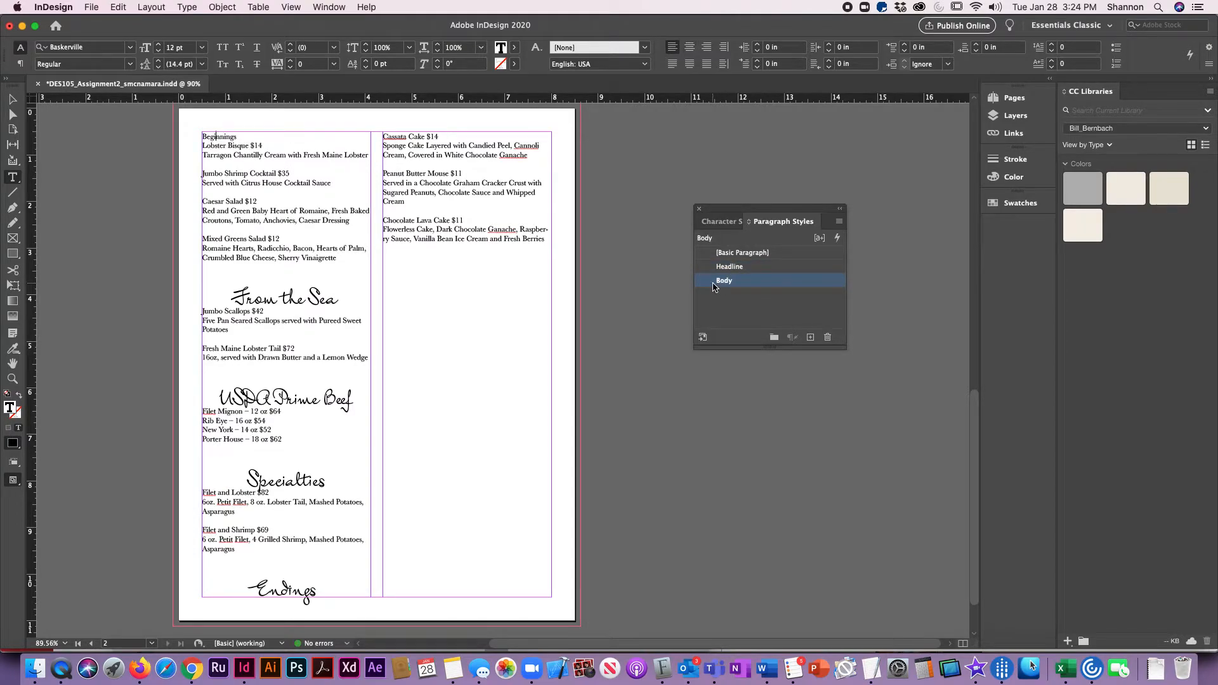
pyautogui.click(703, 269)
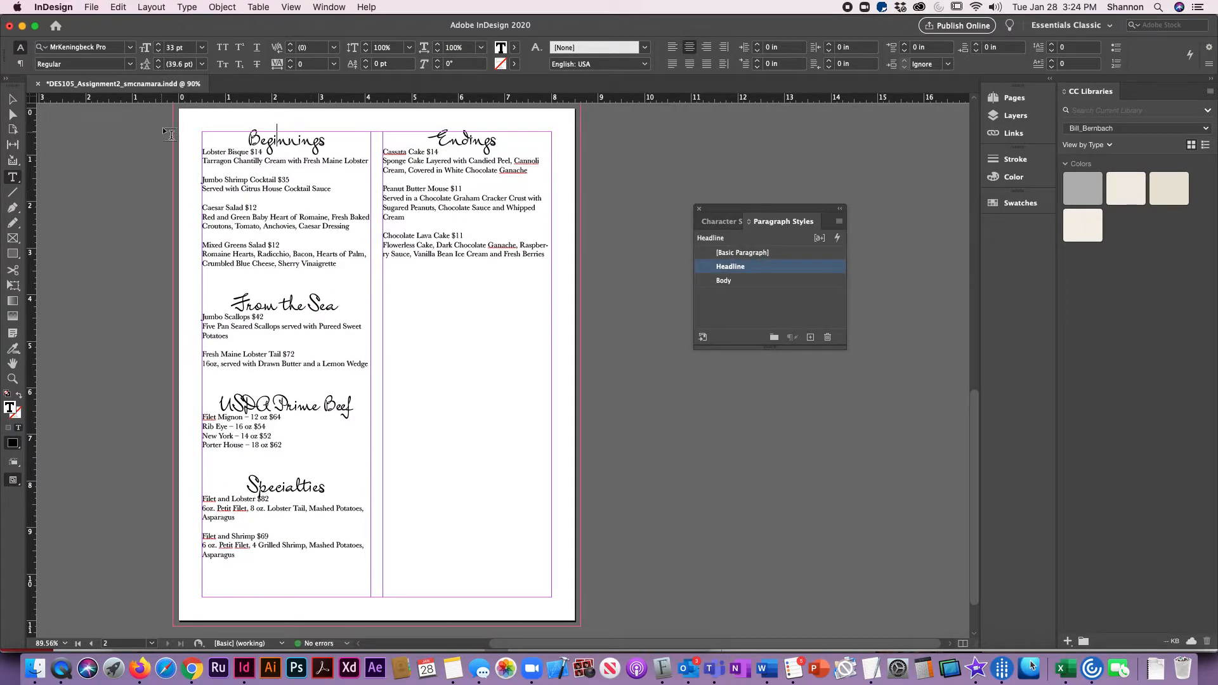
# Step: Set the Body paragraph style's alignment to Center
pyautogui.click(309, 188)
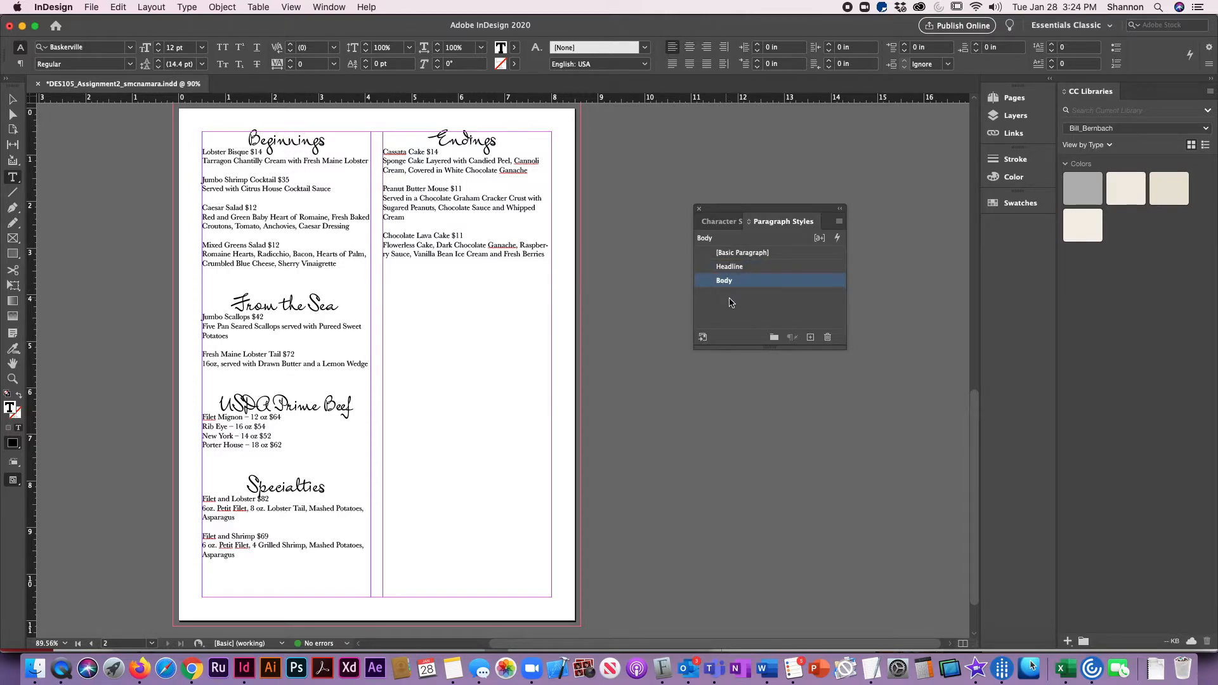
pyautogui.doubleClick(710, 283)
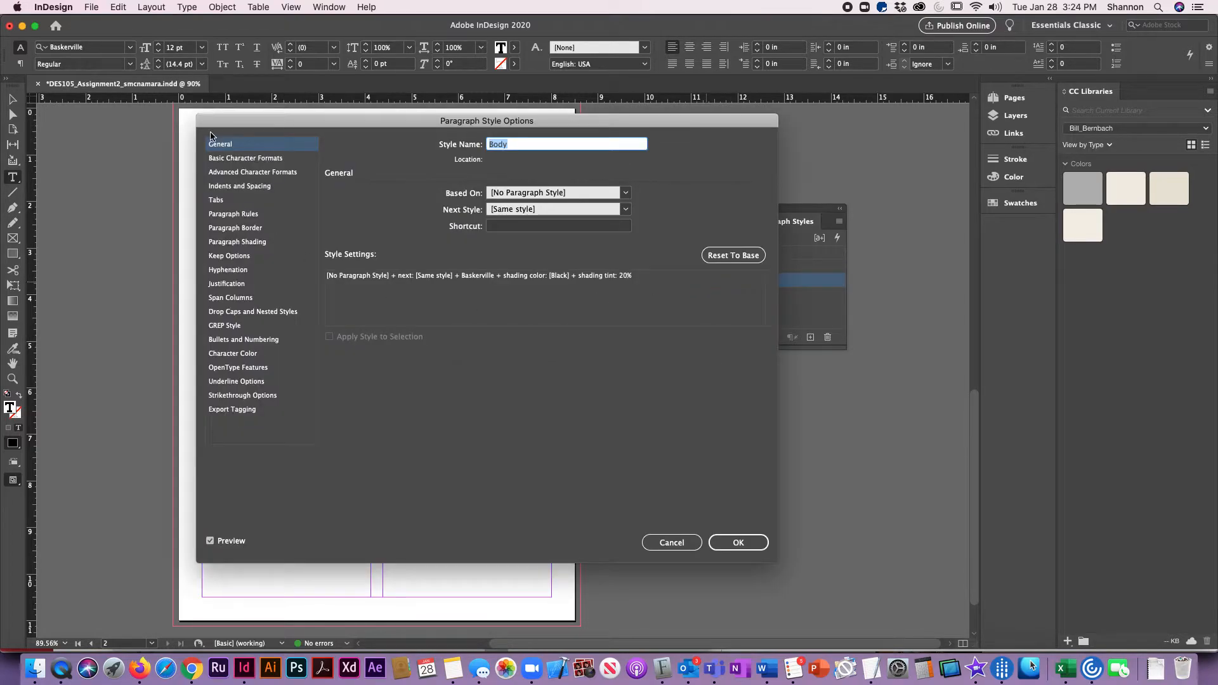
pyautogui.click(229, 187)
pyautogui.click(418, 199)
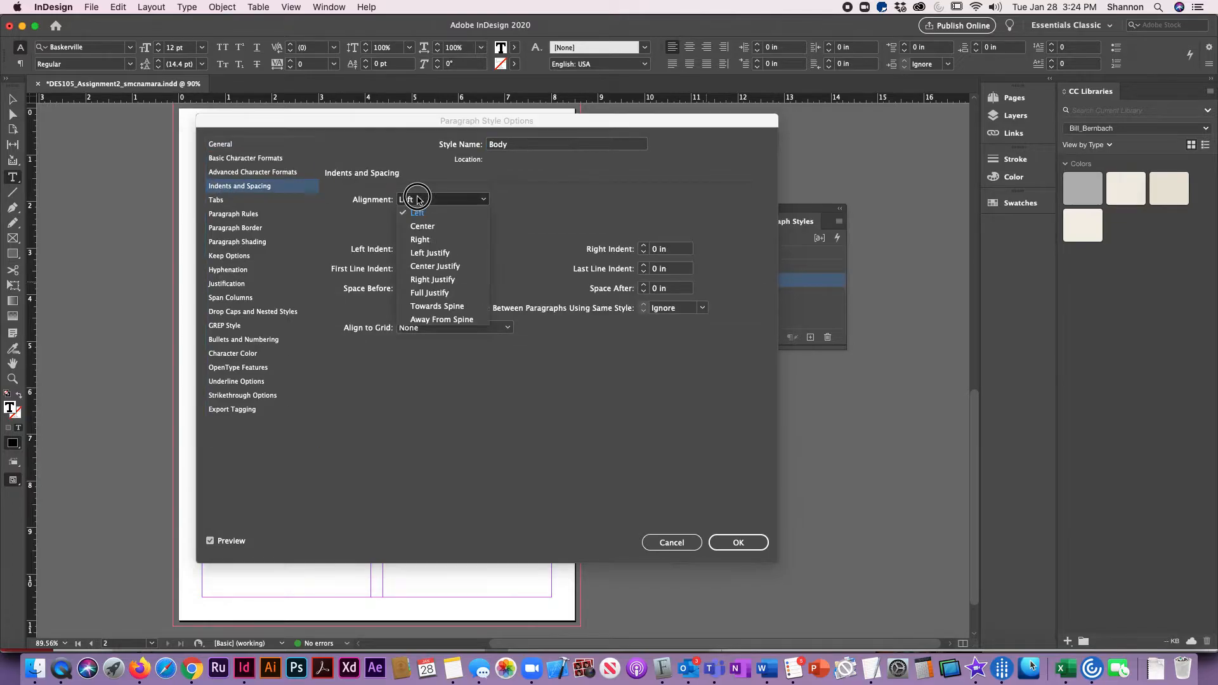
pyautogui.click(424, 226)
pyautogui.click(738, 543)
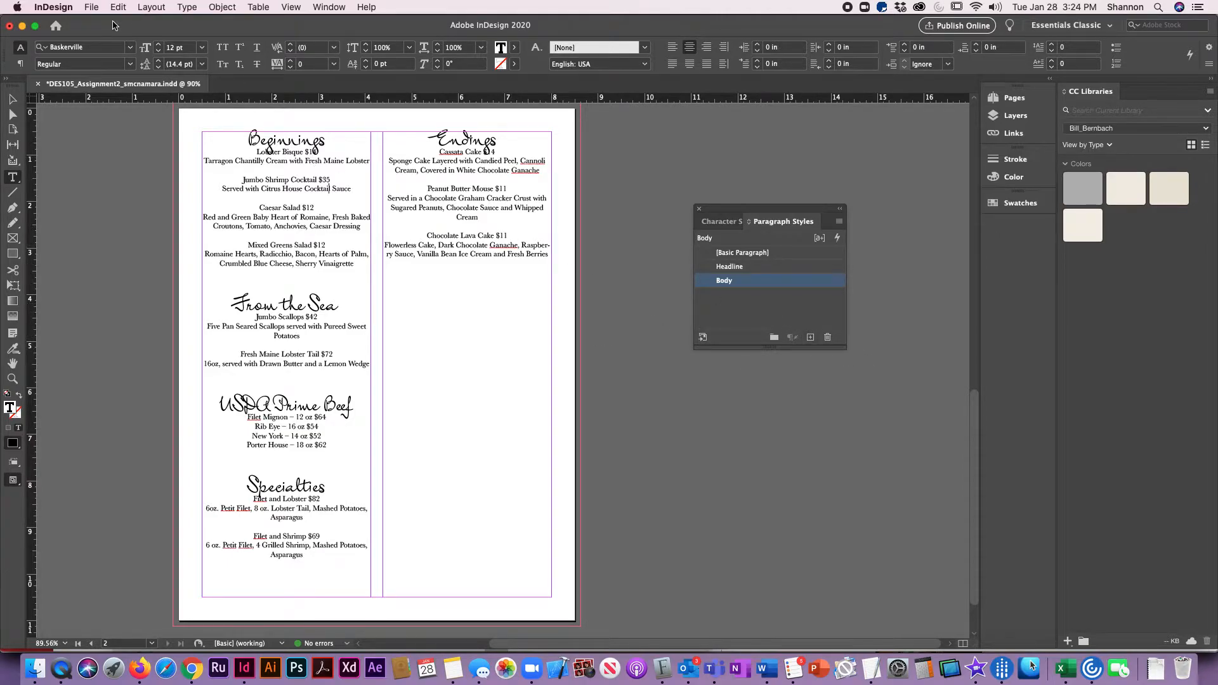
# Step: Move the price of each of the four Beginnings dishes onto its own line below the dish name
pyautogui.click(307, 152)
pyautogui.press('Return')
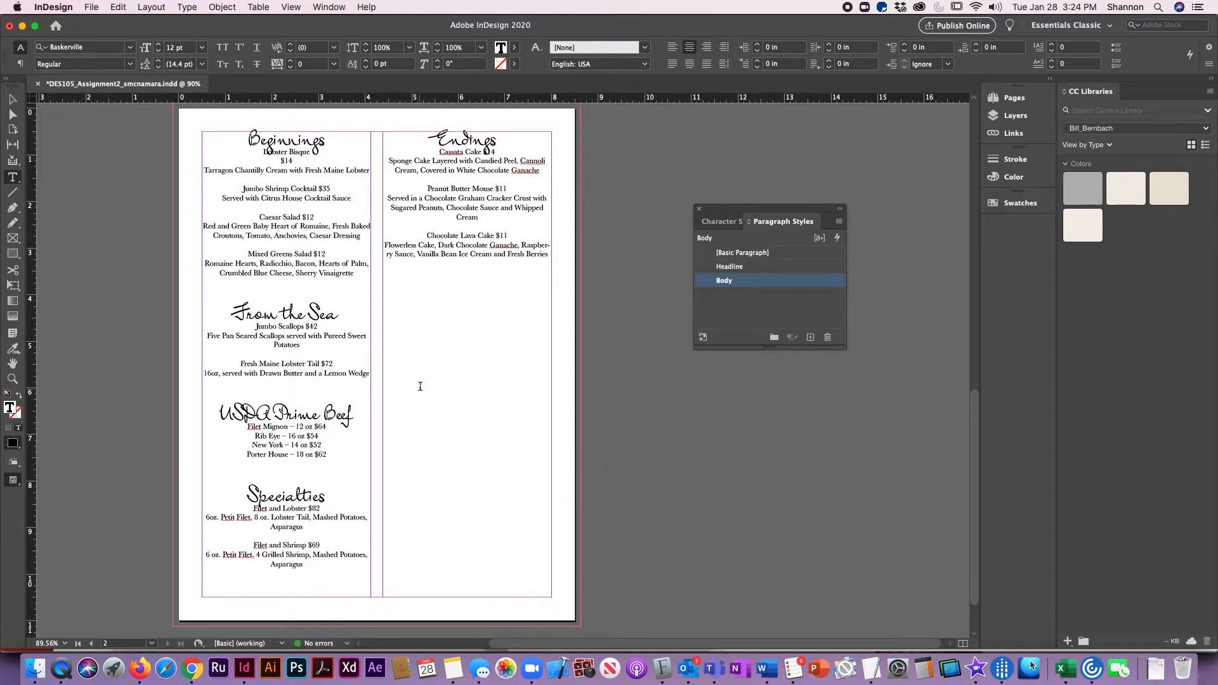
pyautogui.click(319, 189)
pyautogui.press('Return')
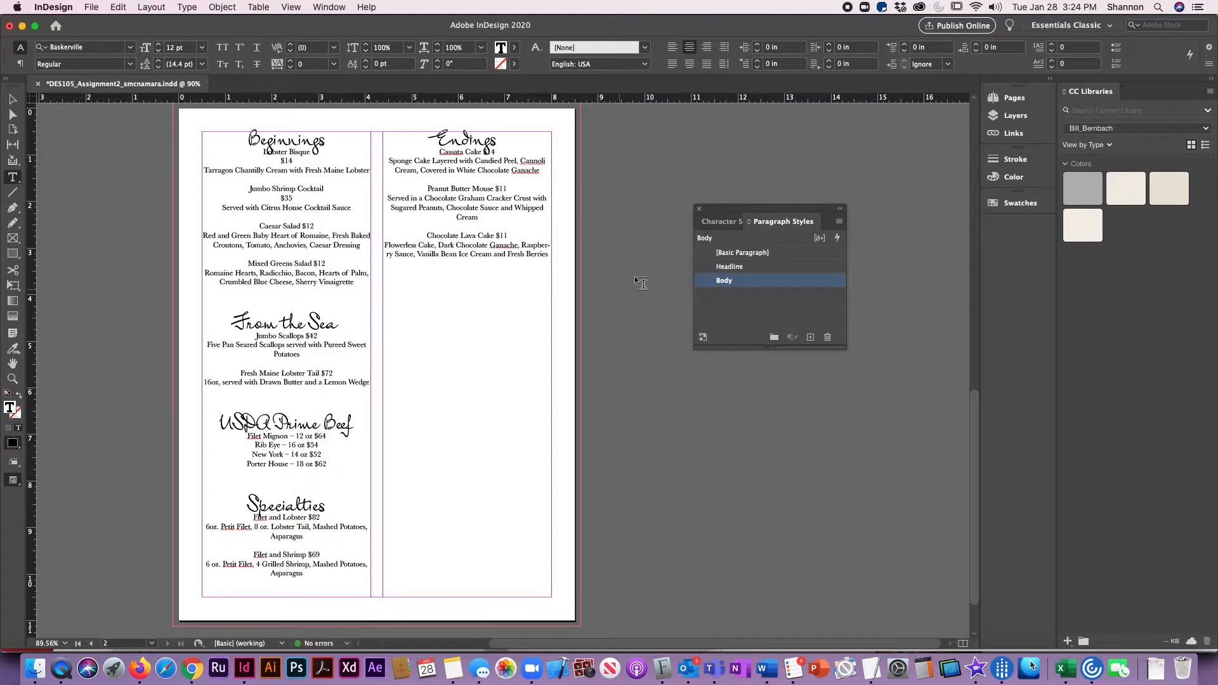
pyautogui.click(304, 226)
pyautogui.press('Return')
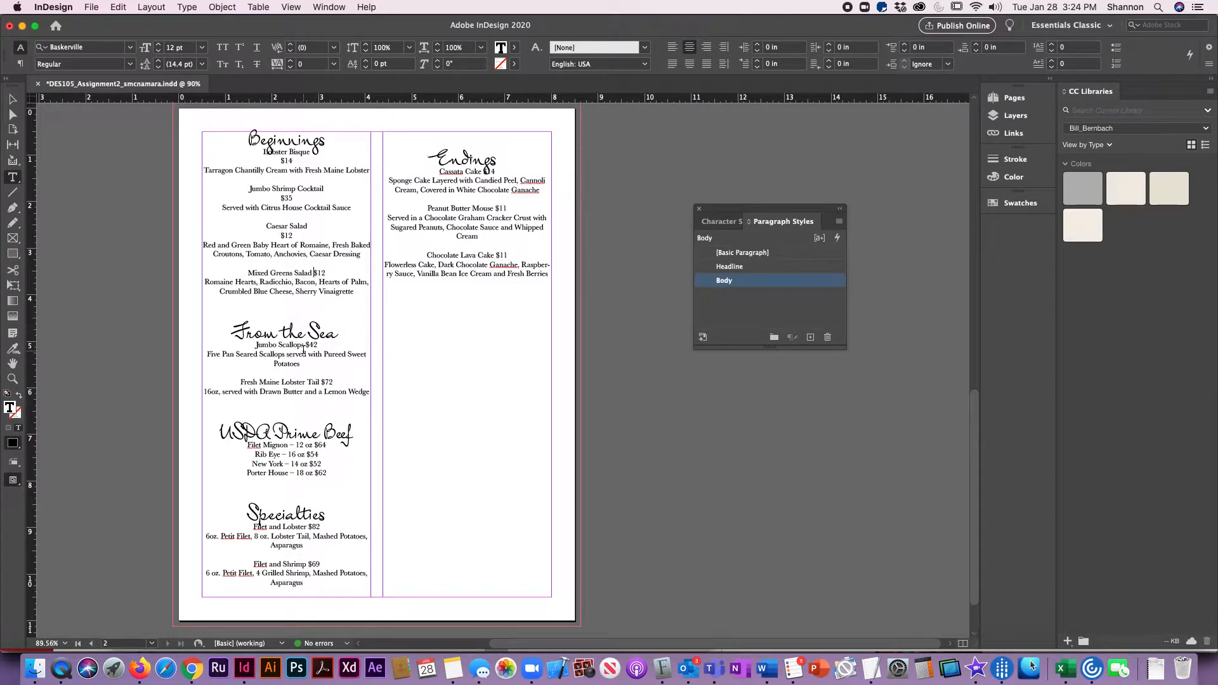
pyautogui.press('Return')
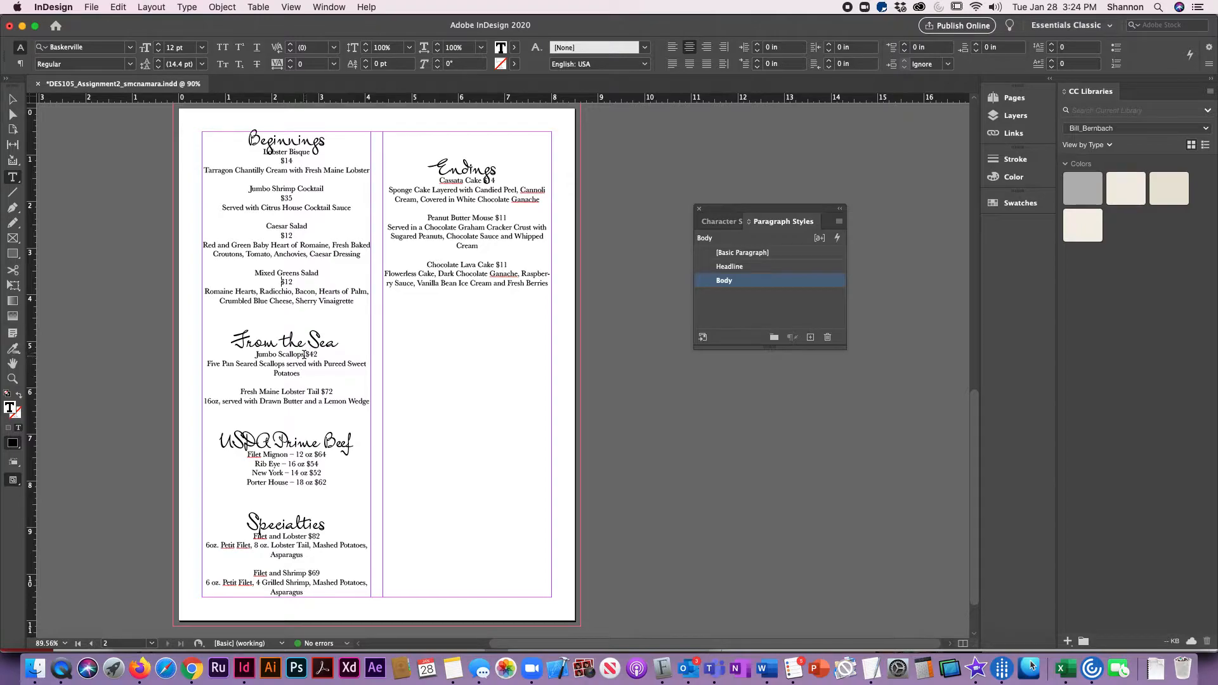
# Step: Move each price in the From the Sea and USDA Prime Beef sections onto its own line
pyautogui.press('Return')
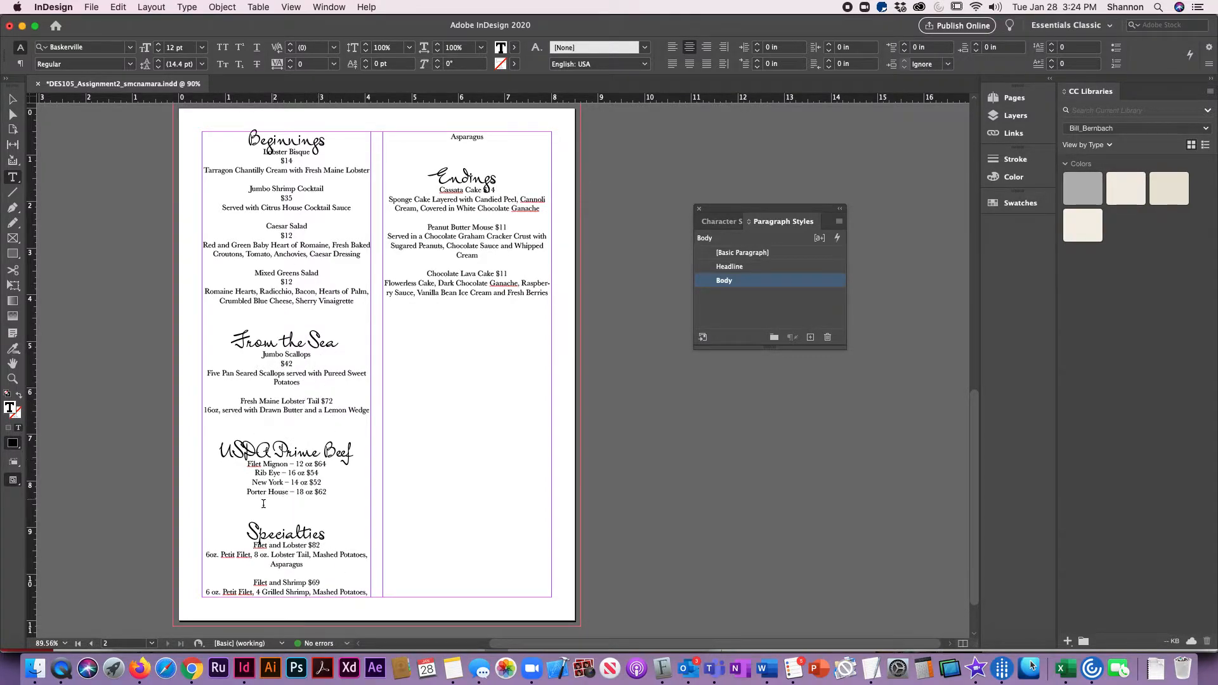
pyautogui.press('Return')
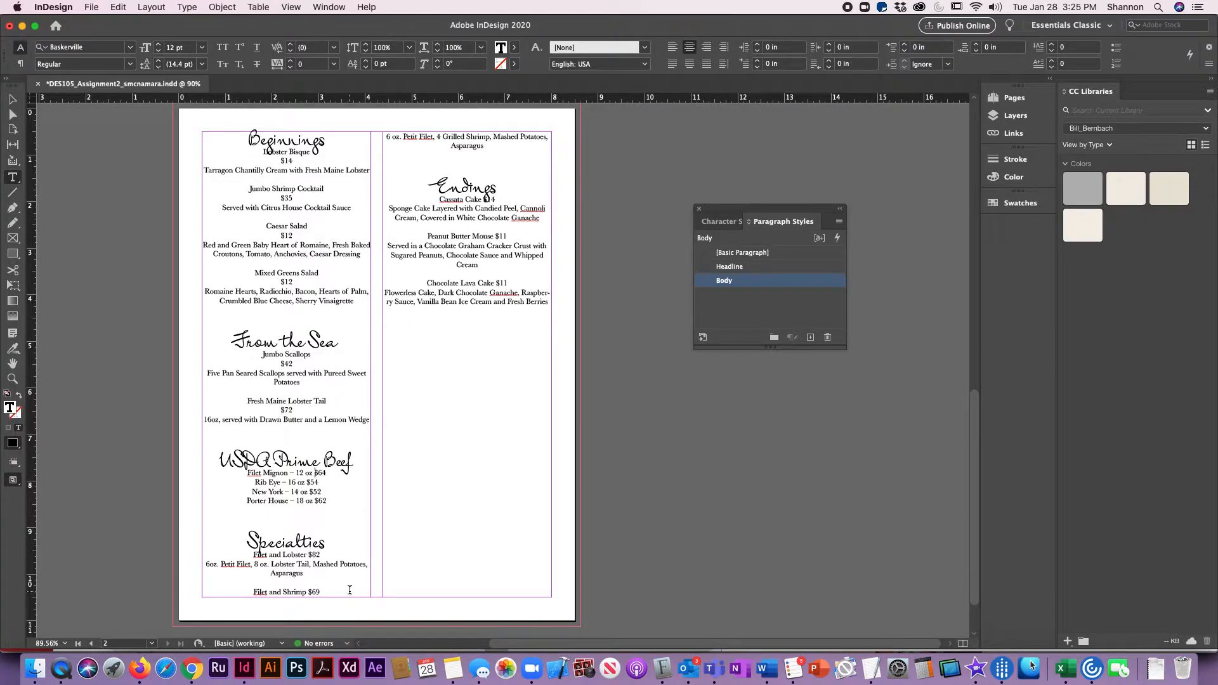
pyautogui.press('Return')
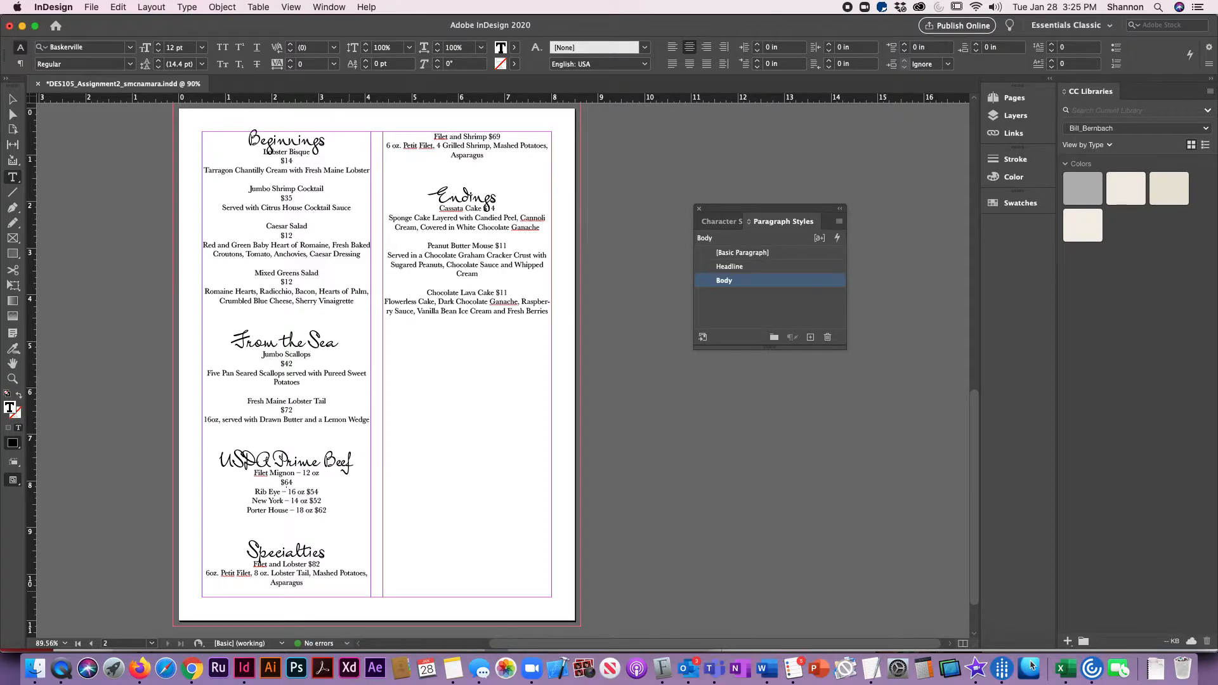
pyautogui.press('Return')
pyautogui.press('Right')
pyautogui.press('Right')
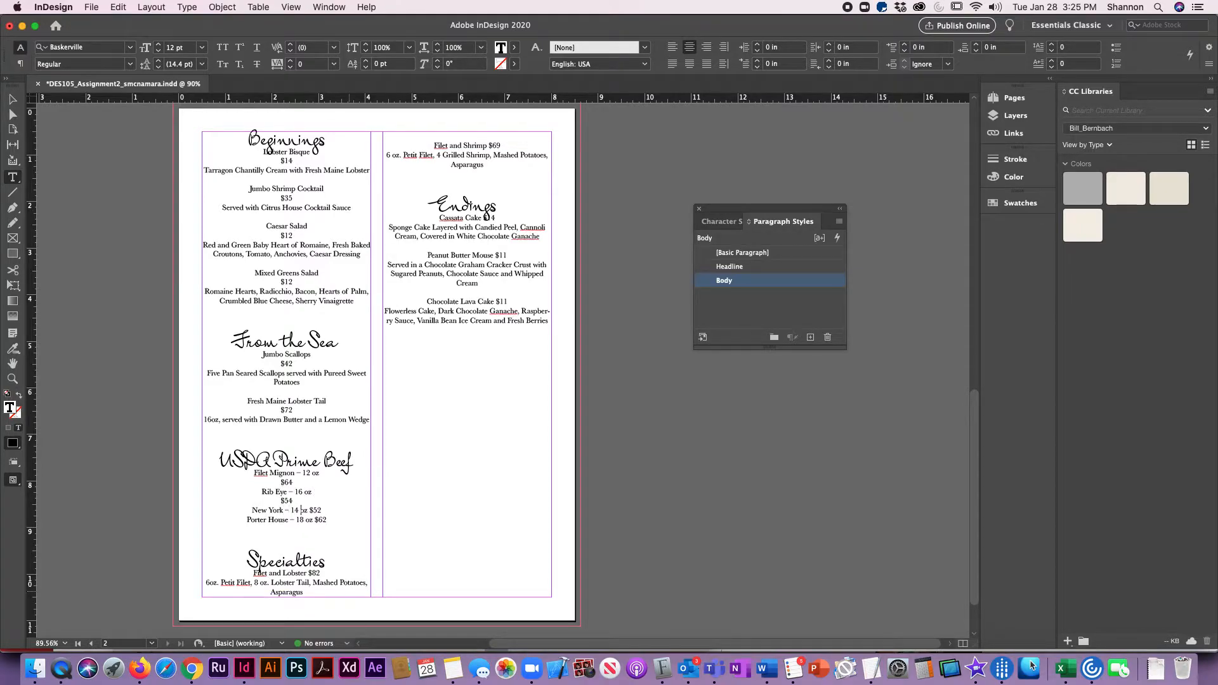
pyautogui.press('Return')
pyautogui.press('Right')
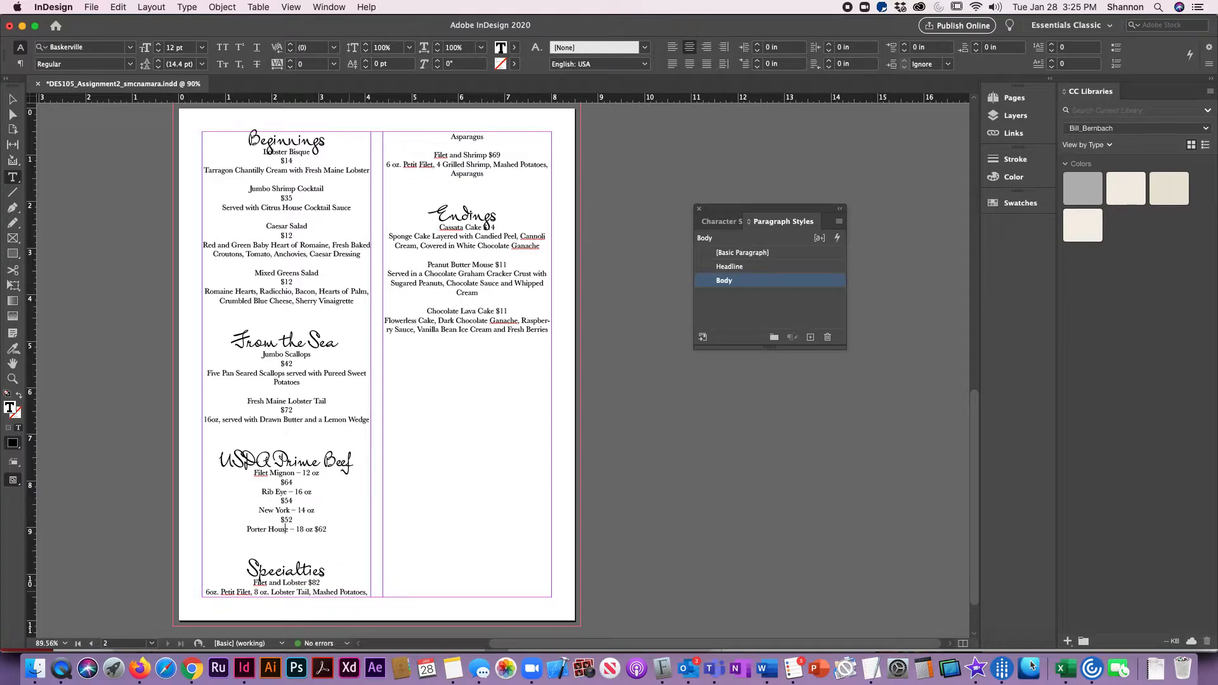
pyautogui.press('Return')
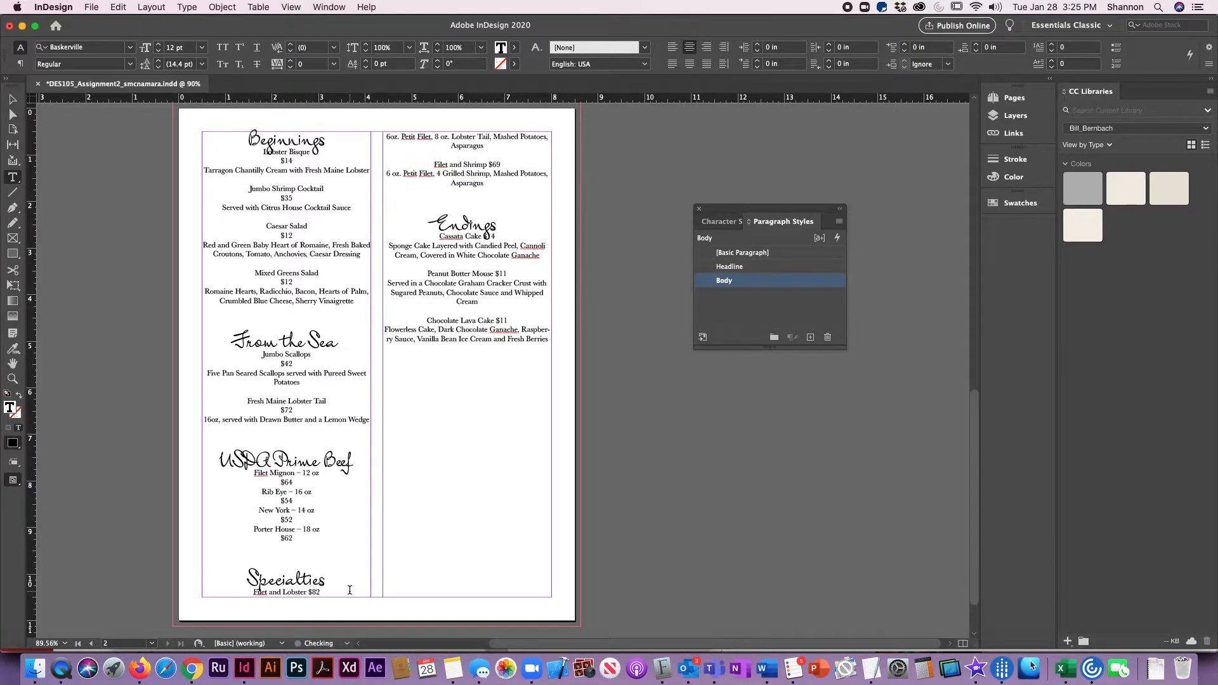
# Step: Move the Filet and Lobster and Filet and Shrimp prices in Specialties onto their own lines
pyautogui.press('Down')
pyautogui.press('Down')
pyautogui.press('Return')
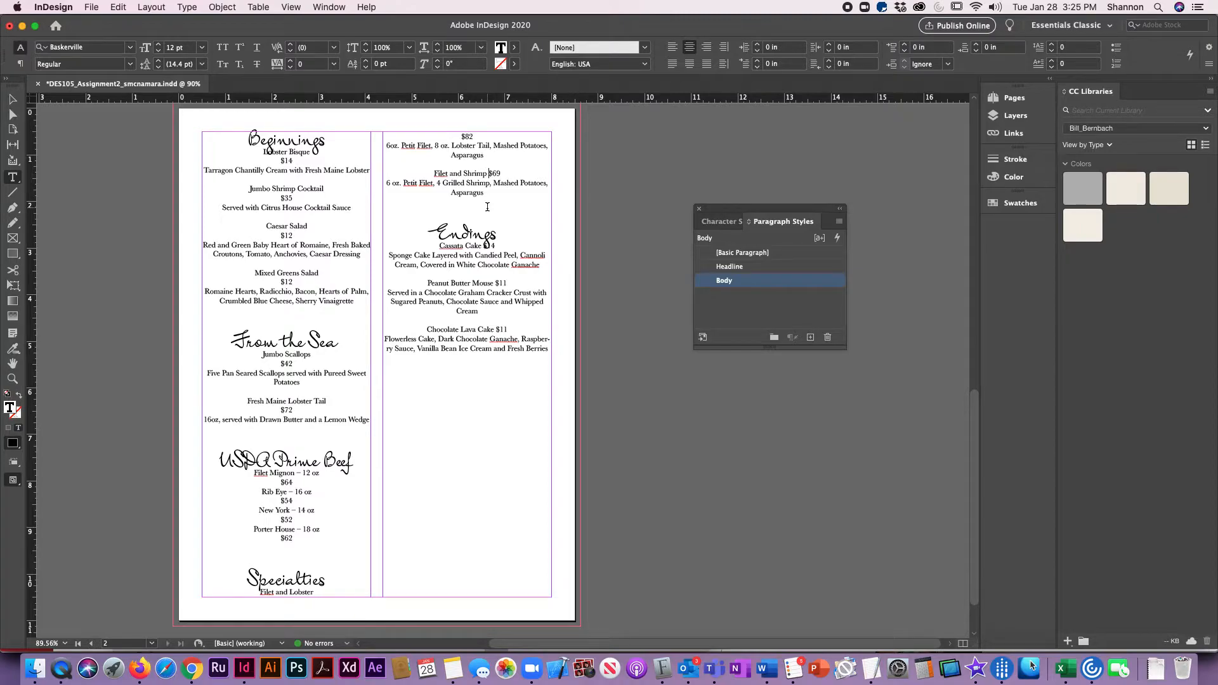
pyautogui.press('Return')
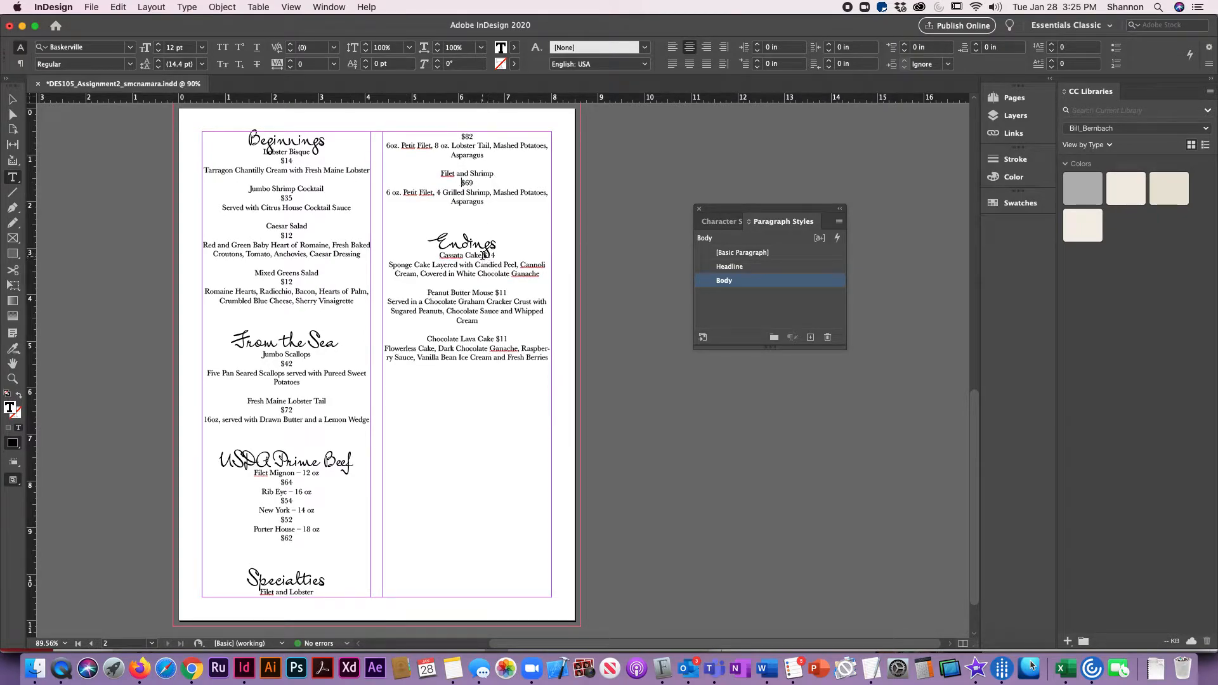
# Step: Move the prices of the three Endings desserts onto their own lines below the dessert names
pyautogui.press('Return')
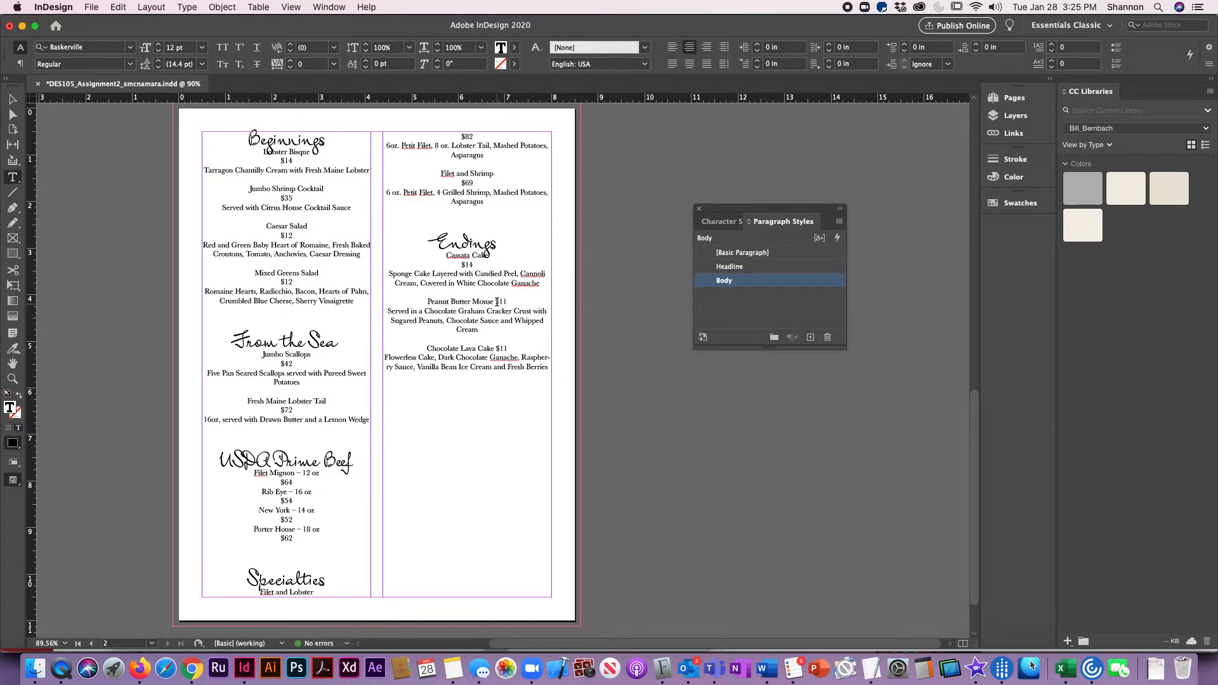
pyautogui.click(496, 303)
pyautogui.press('Return')
pyautogui.click(497, 359)
pyautogui.press('Return')
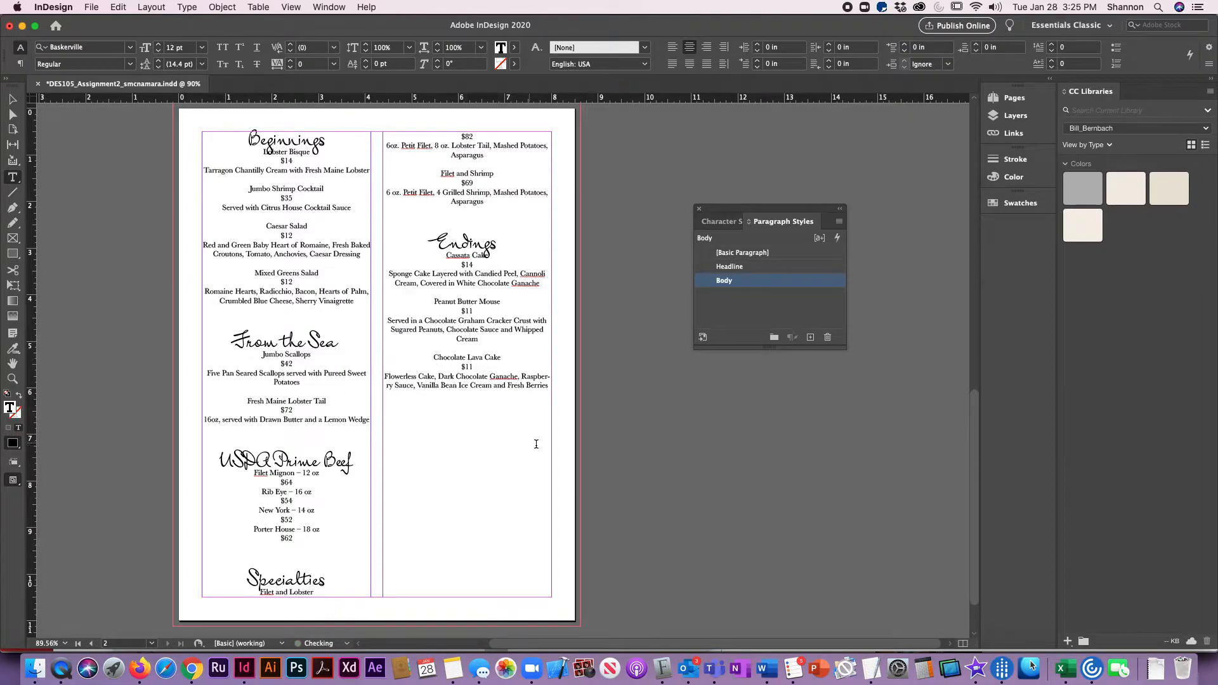
# Step: Apply the Headline style to the Lobster Bisque price, then create a new paragraph style from it and assign it to the price
pyautogui.click(284, 162)
pyautogui.doubleClick(283, 160)
pyautogui.click(710, 267)
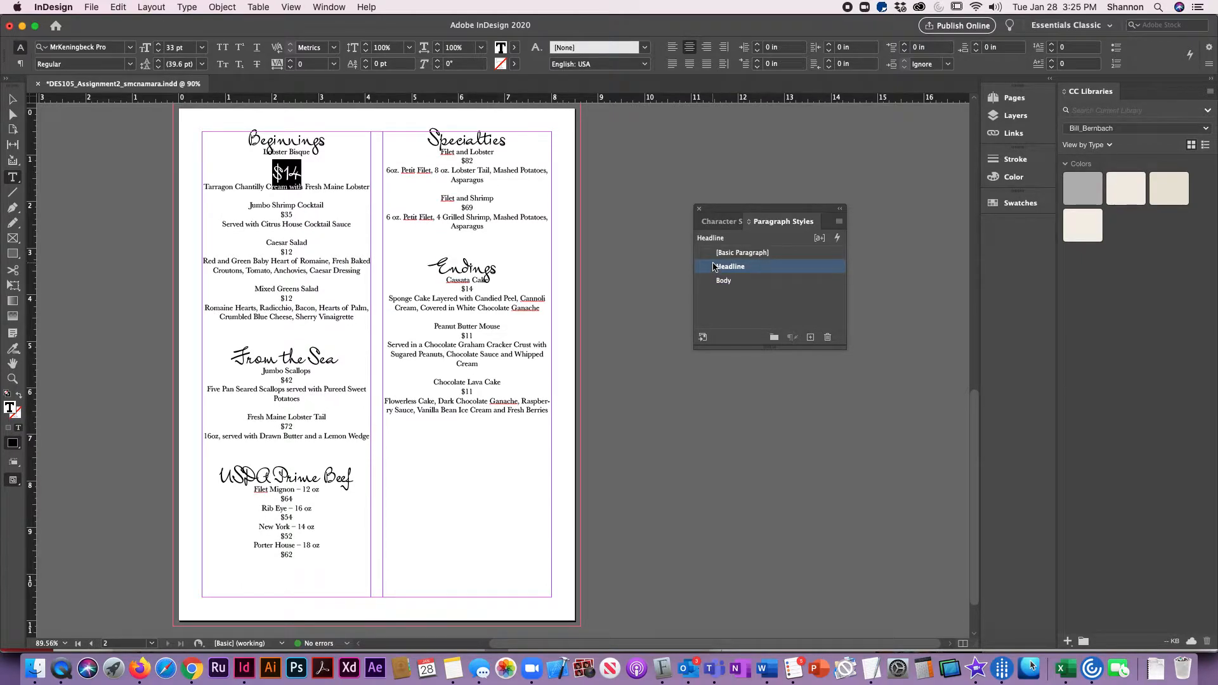
pyautogui.click(810, 338)
pyautogui.click(706, 283)
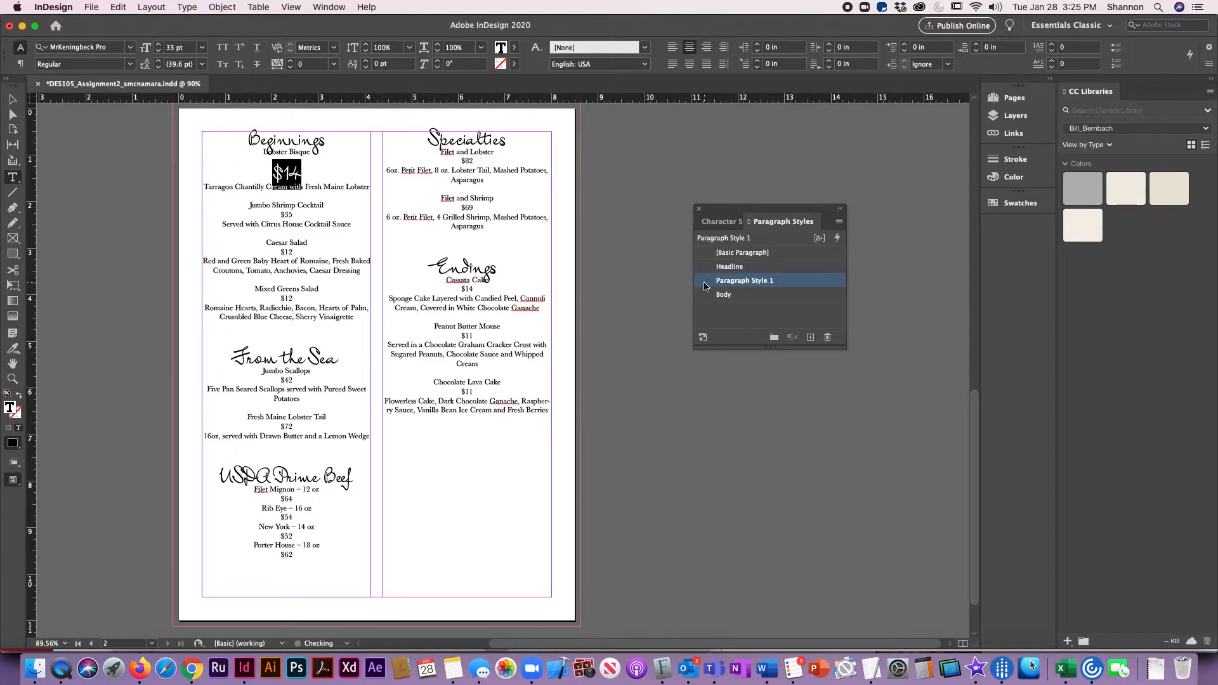
# Step: Reduce the new price paragraph style's font size to 20 pt, keeping the MrKeningbeck Pro font
pyautogui.doubleClick(705, 283)
pyautogui.moveTo(419, 123); pyautogui.dragTo(714, 130)
pyautogui.click(539, 163)
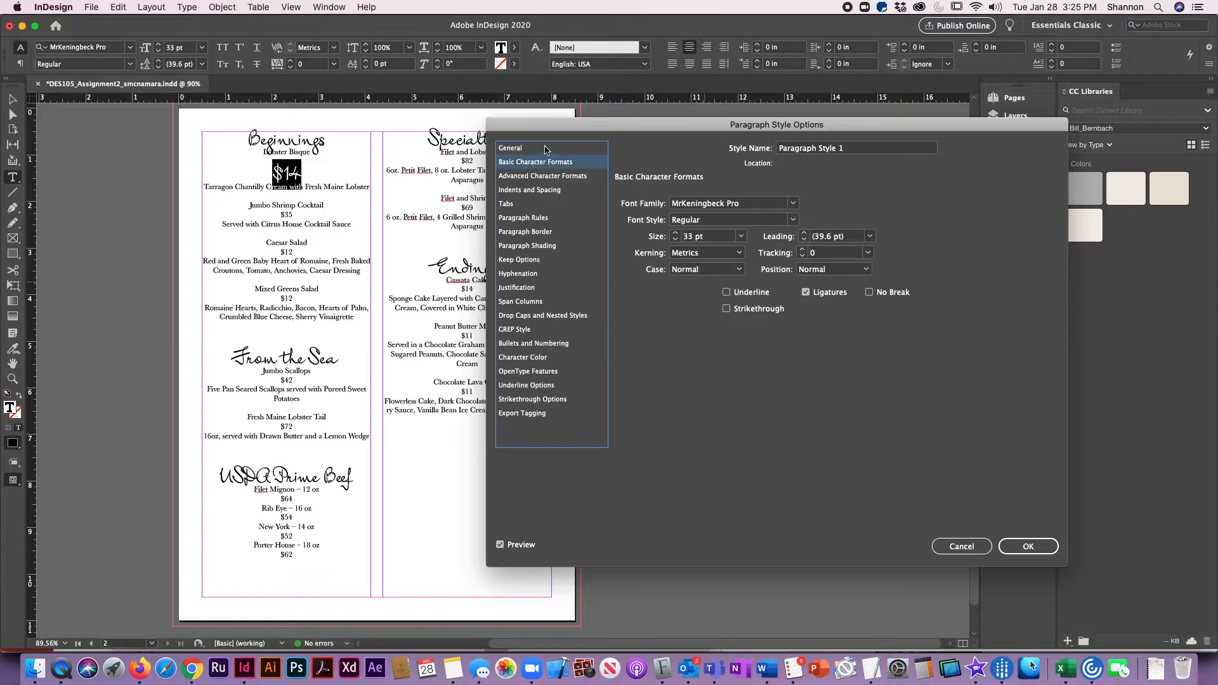
pyautogui.click(533, 150)
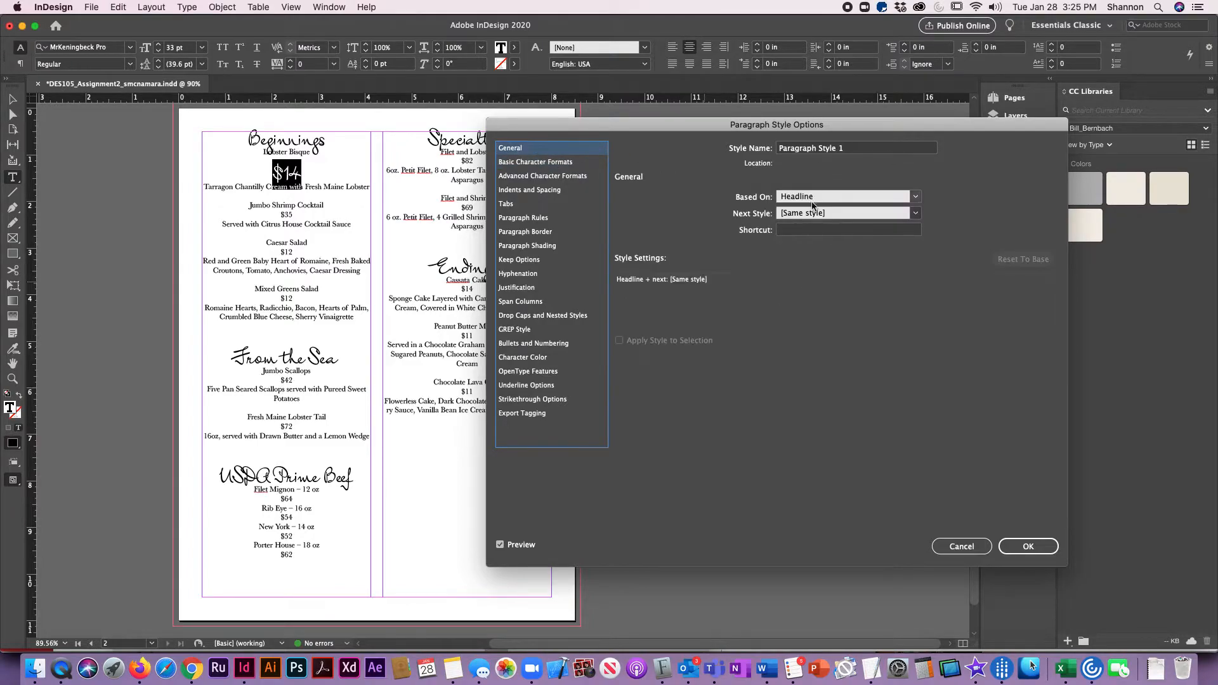
pyautogui.click(575, 164)
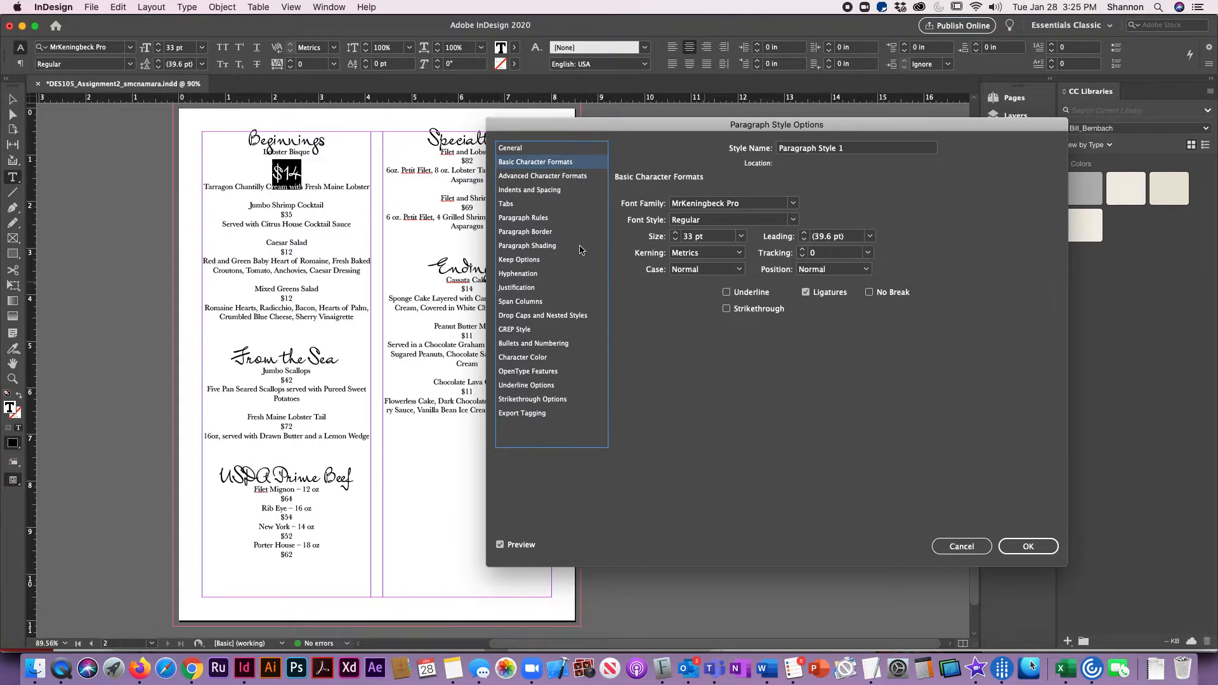
pyautogui.click(676, 240)
pyautogui.click(677, 241)
pyautogui.click(676, 241)
pyautogui.click(676, 241)
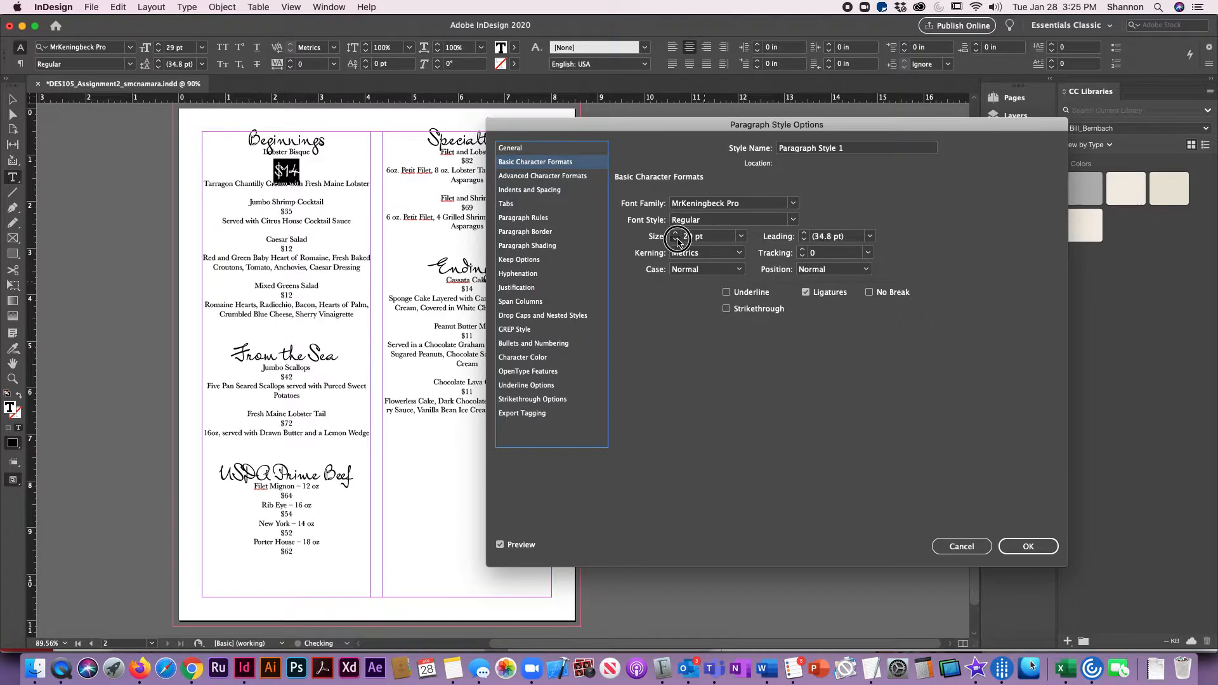
pyautogui.click(676, 240)
pyautogui.click(677, 240)
pyautogui.click(676, 240)
pyautogui.click(676, 240)
pyautogui.click(676, 240)
pyautogui.click(675, 240)
pyautogui.click(675, 240)
pyautogui.click(675, 241)
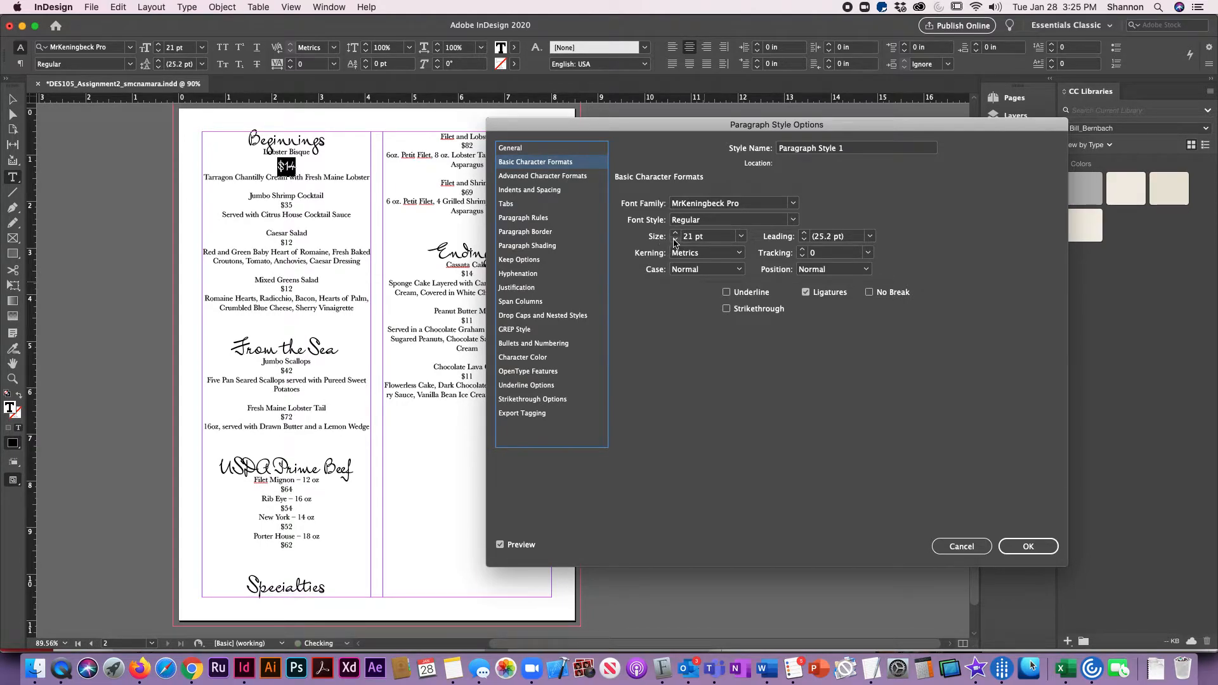
pyautogui.click(675, 241)
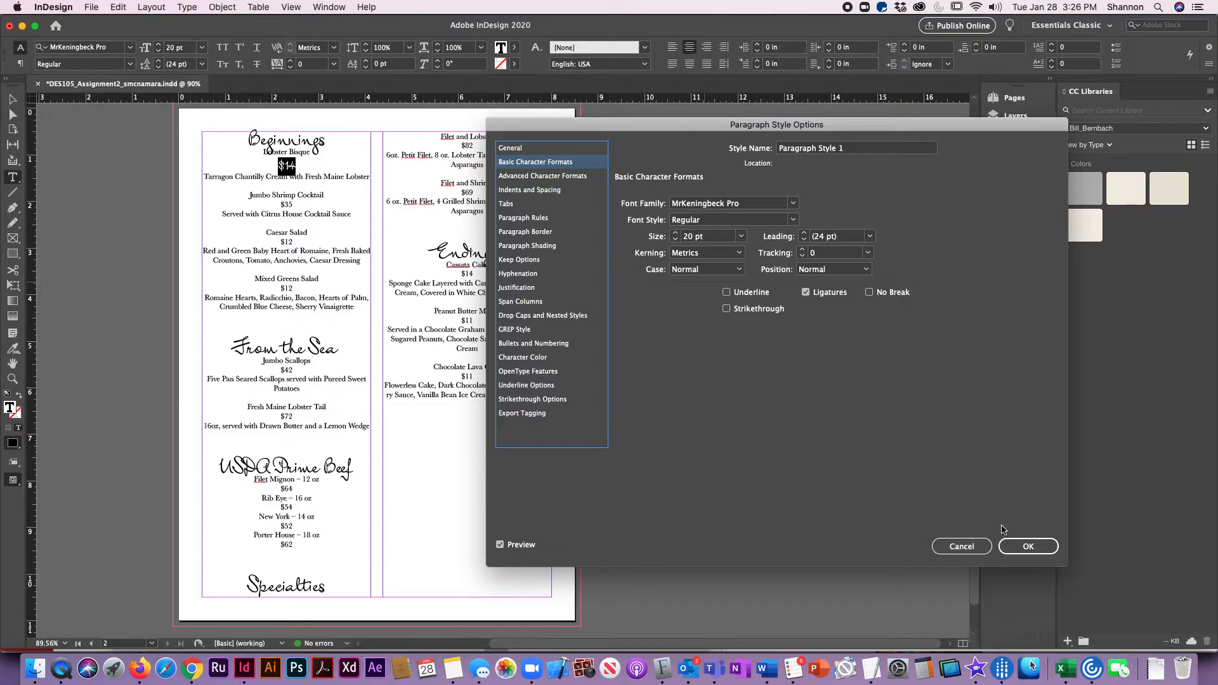
pyautogui.click(1029, 550)
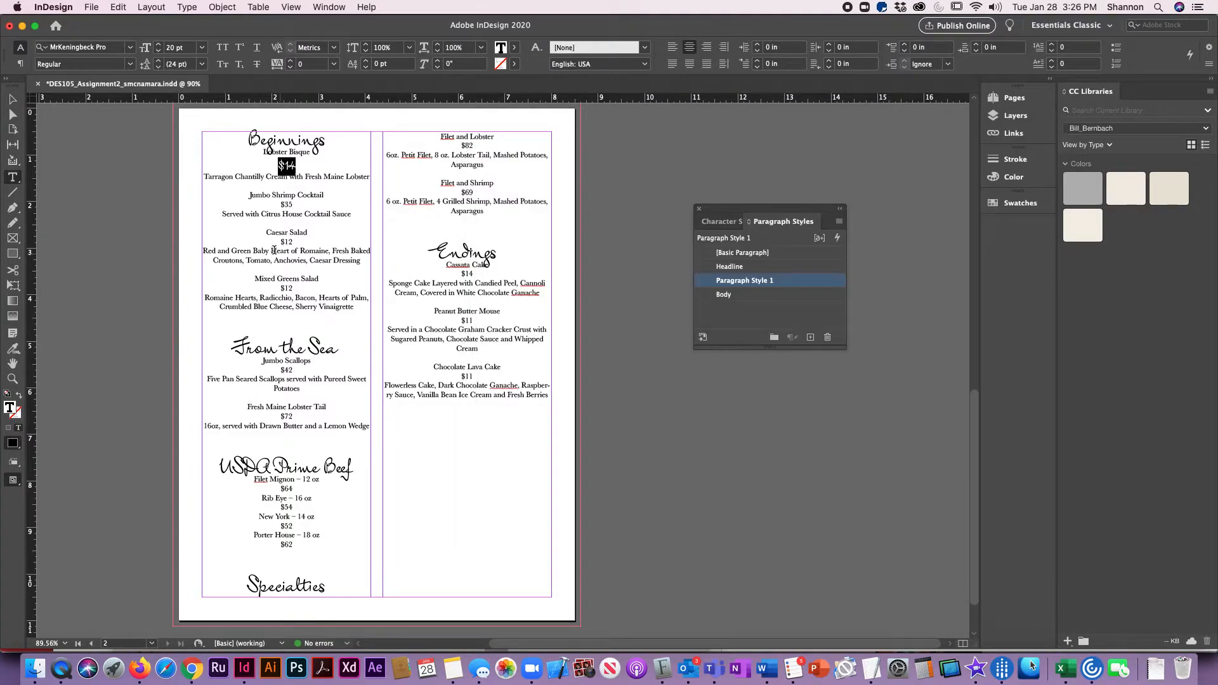
# Step: Apply the new price style to the Jumbo Shrimp Cocktail price and rename the style Prices
pyautogui.moveTo(279, 205); pyautogui.dragTo(294, 204)
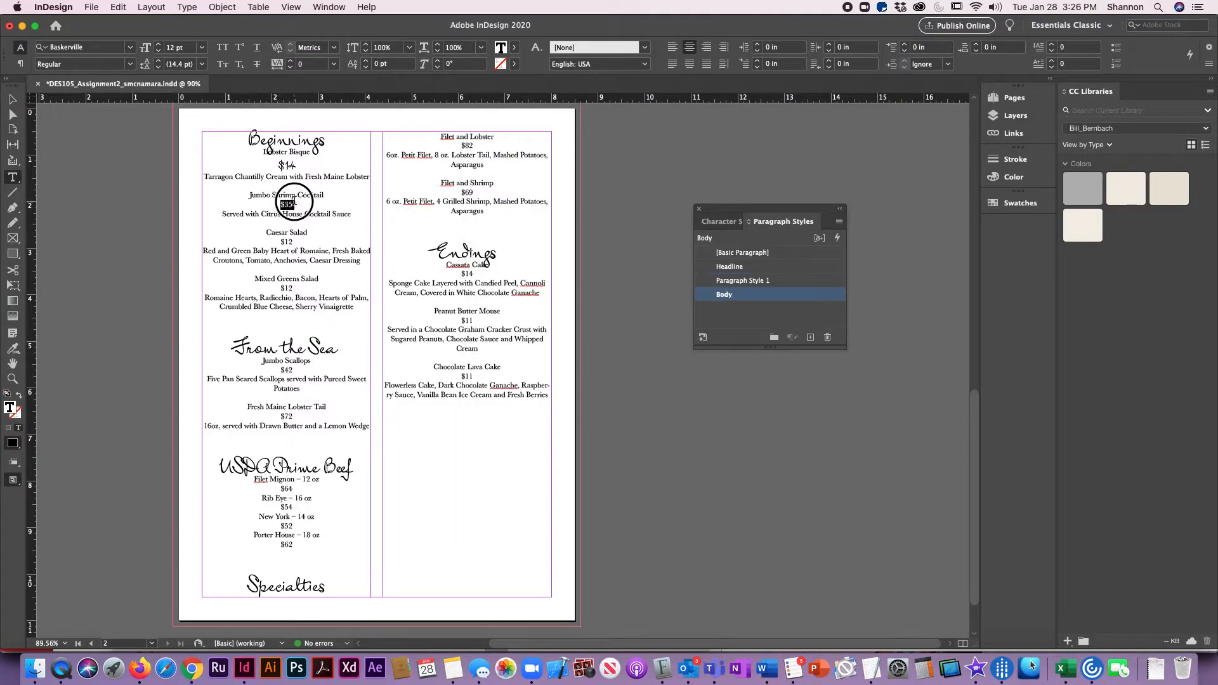
pyautogui.click(710, 283)
pyautogui.click(739, 280)
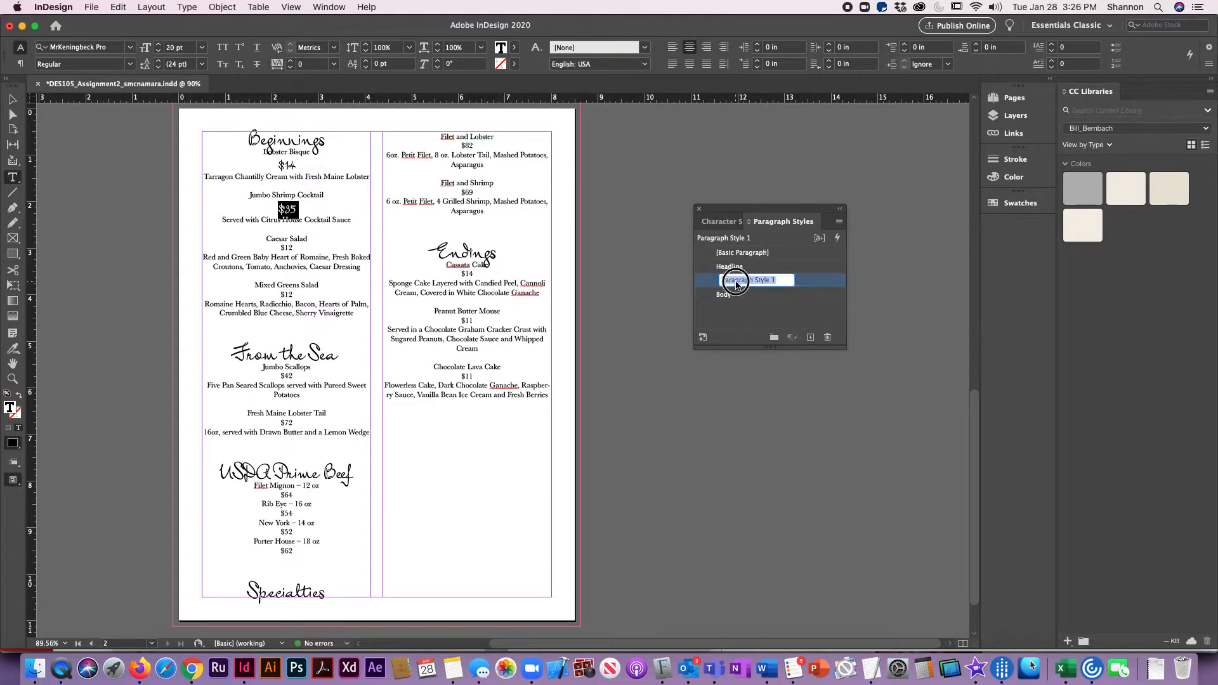
pyautogui.tripleClick(788, 279)
pyautogui.write('Prices')
pyautogui.press('Return')
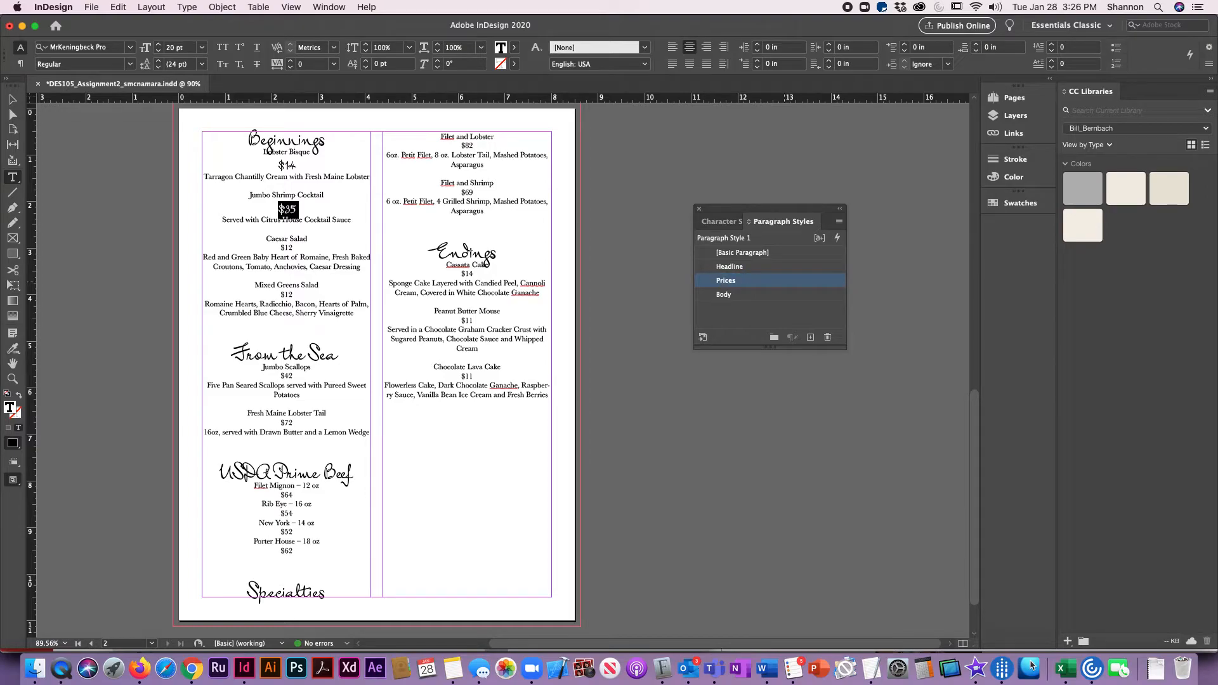
# Step: Apply the Prices paragraph style to the Caesar Salad and Mixed Greens Salad prices
pyautogui.moveTo(271, 250); pyautogui.dragTo(294, 249)
pyautogui.click(719, 281)
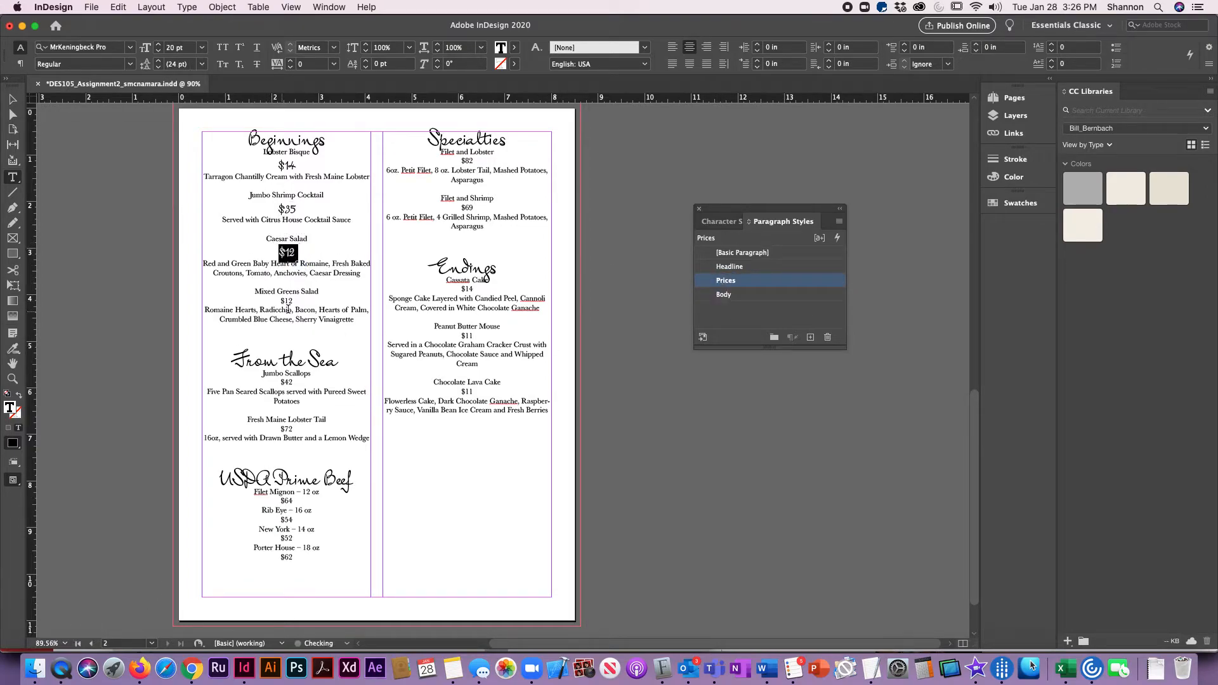
pyautogui.moveTo(280, 301); pyautogui.dragTo(294, 301)
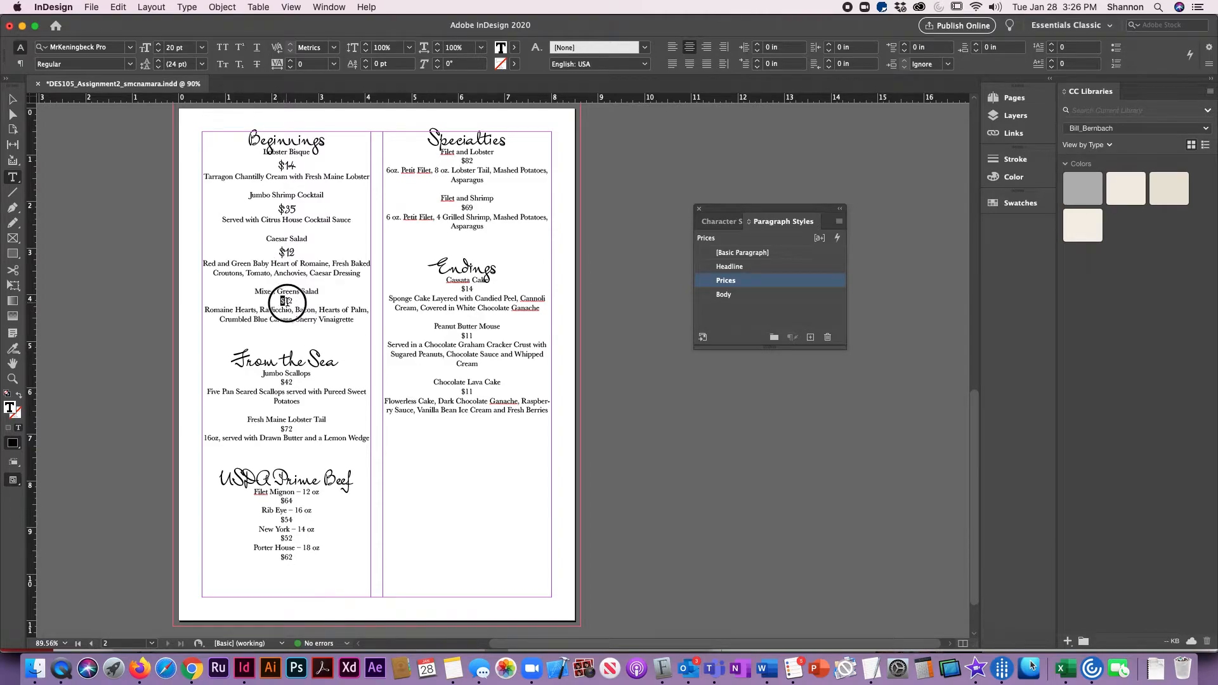
pyautogui.click(730, 281)
# Step: Apply the Prices paragraph style to the Jumbo Scallops and Fresh Maine Lobster Tail prices in From the Sea
pyautogui.moveTo(280, 388); pyautogui.dragTo(293, 388)
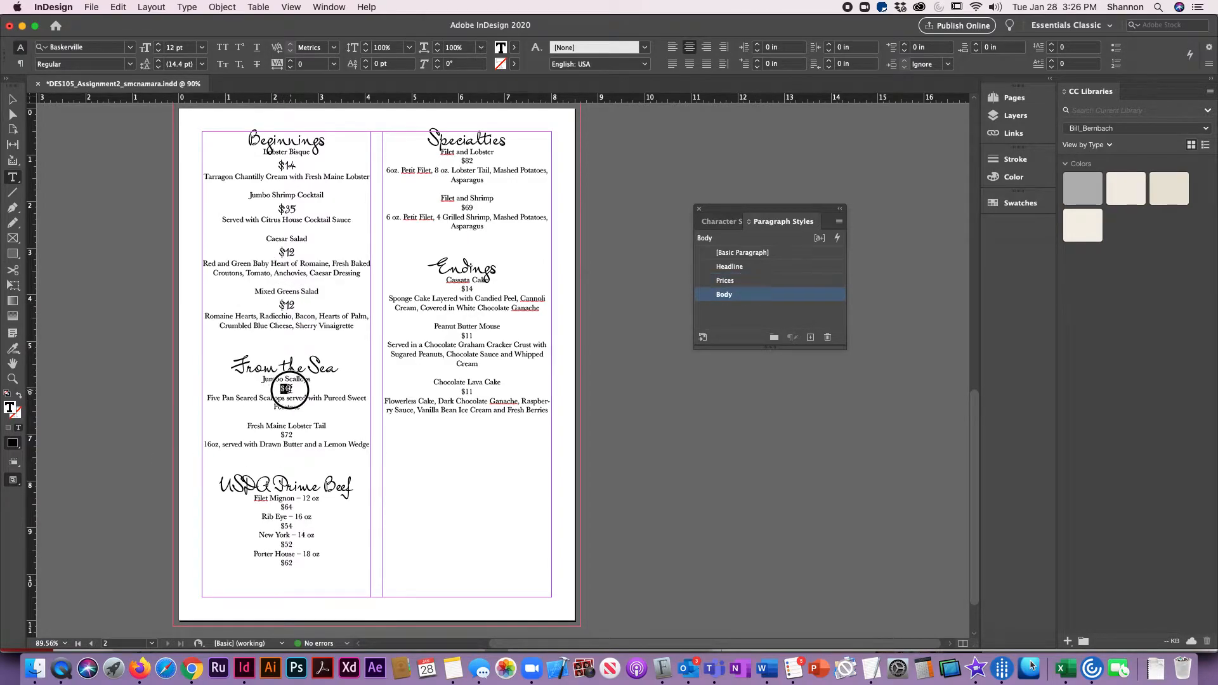
pyautogui.click(767, 281)
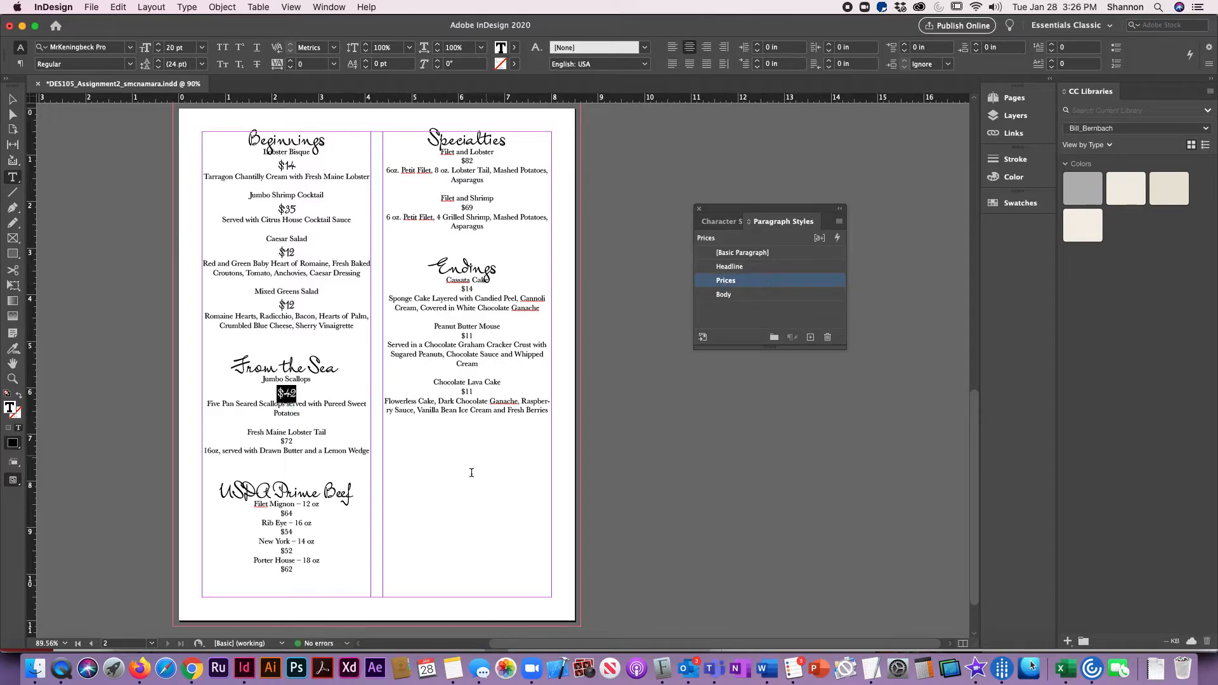
pyautogui.moveTo(281, 440); pyautogui.dragTo(294, 441)
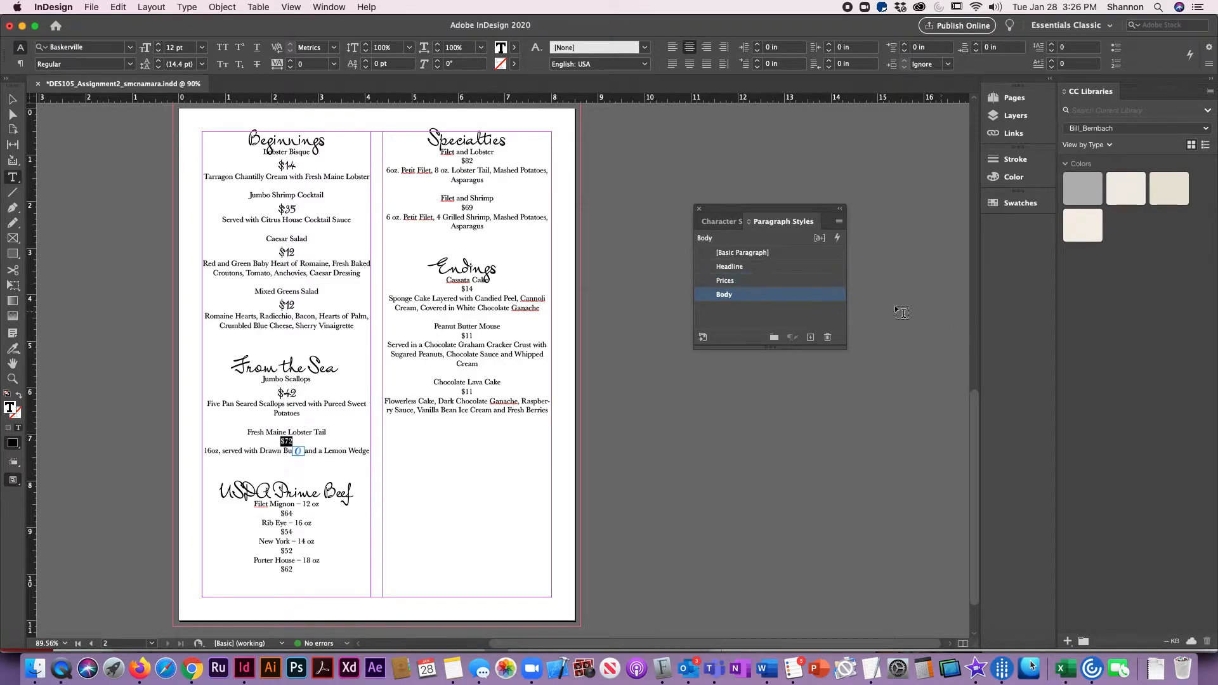
pyautogui.click(781, 281)
# Step: Apply the Prices paragraph style to the four USDA Prime Beef prices, from Filet Mignon to Porter House
pyautogui.moveTo(273, 520); pyautogui.dragTo(295, 520)
pyautogui.click(729, 283)
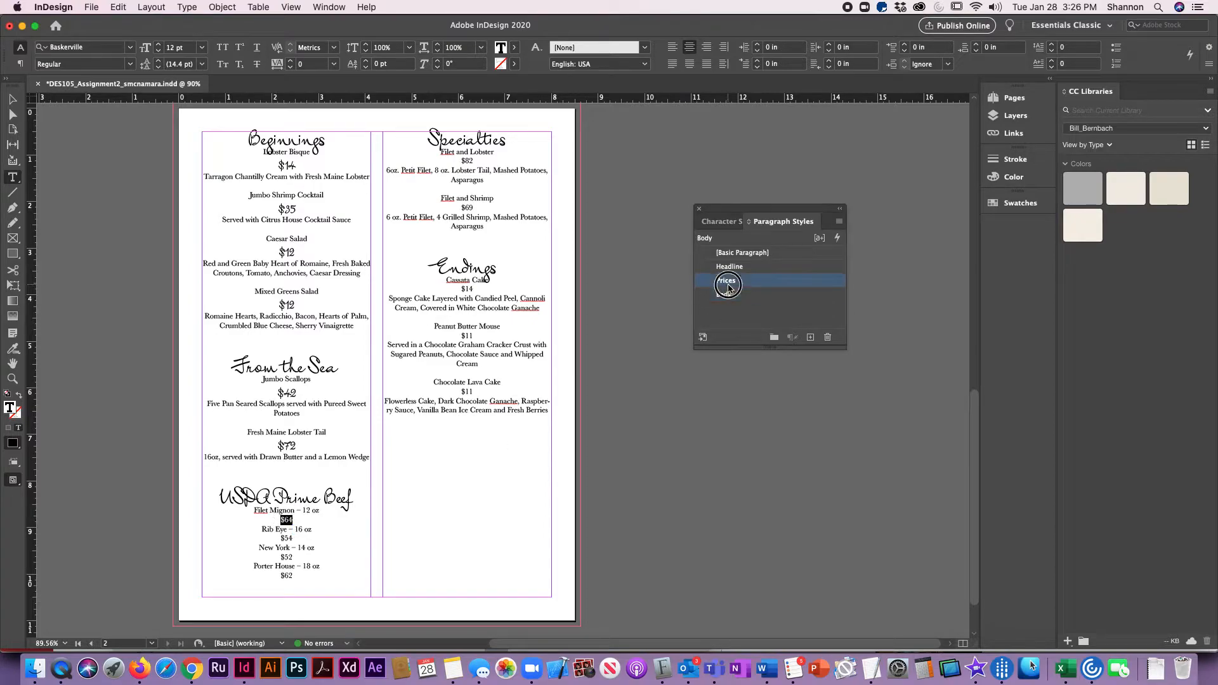
pyautogui.moveTo(279, 544); pyautogui.dragTo(296, 545)
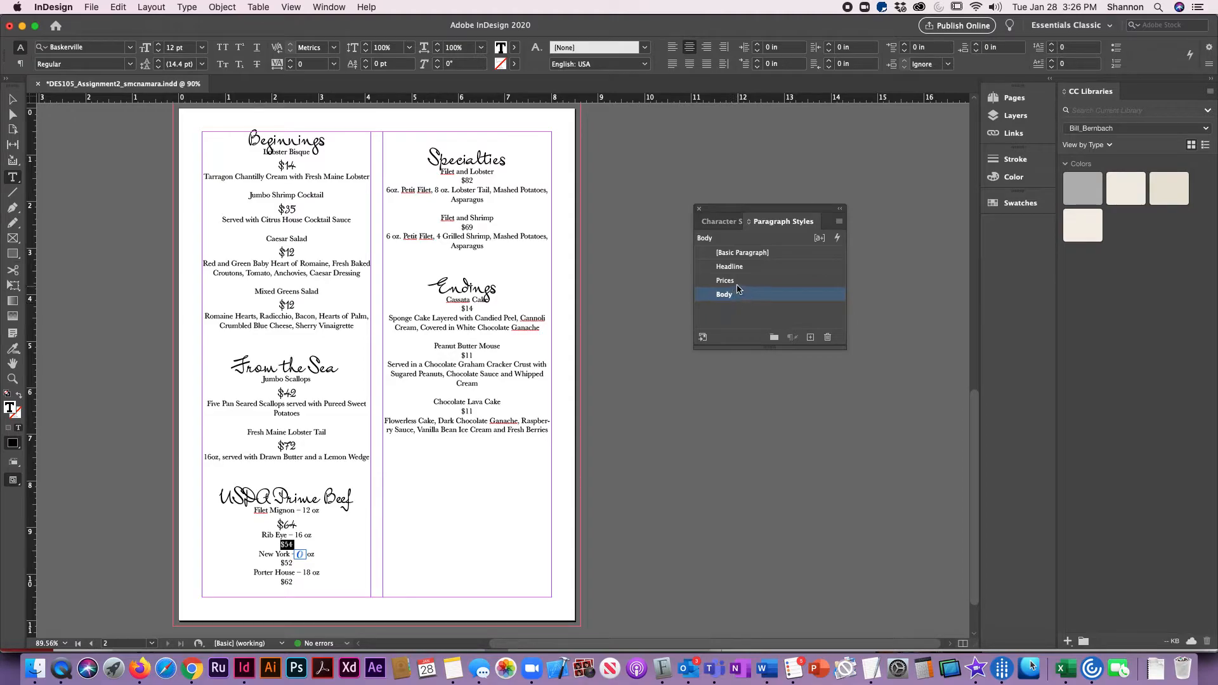
pyautogui.click(729, 281)
pyautogui.moveTo(279, 570); pyautogui.dragTo(293, 569)
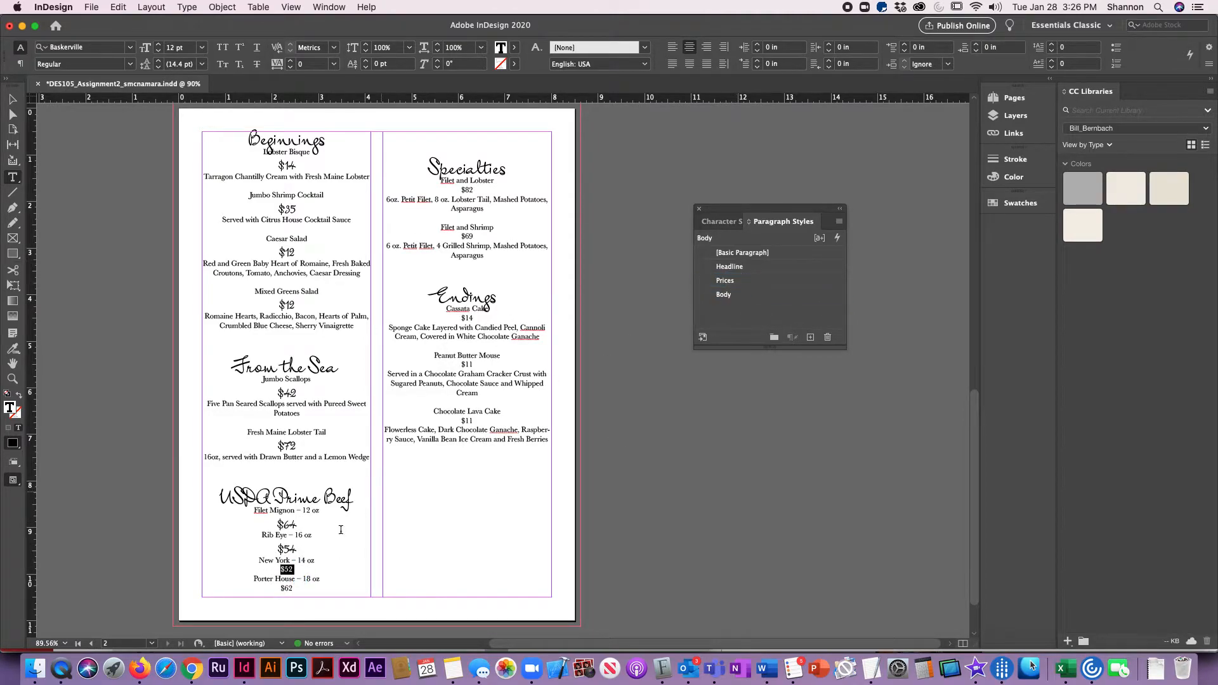
pyautogui.click(724, 281)
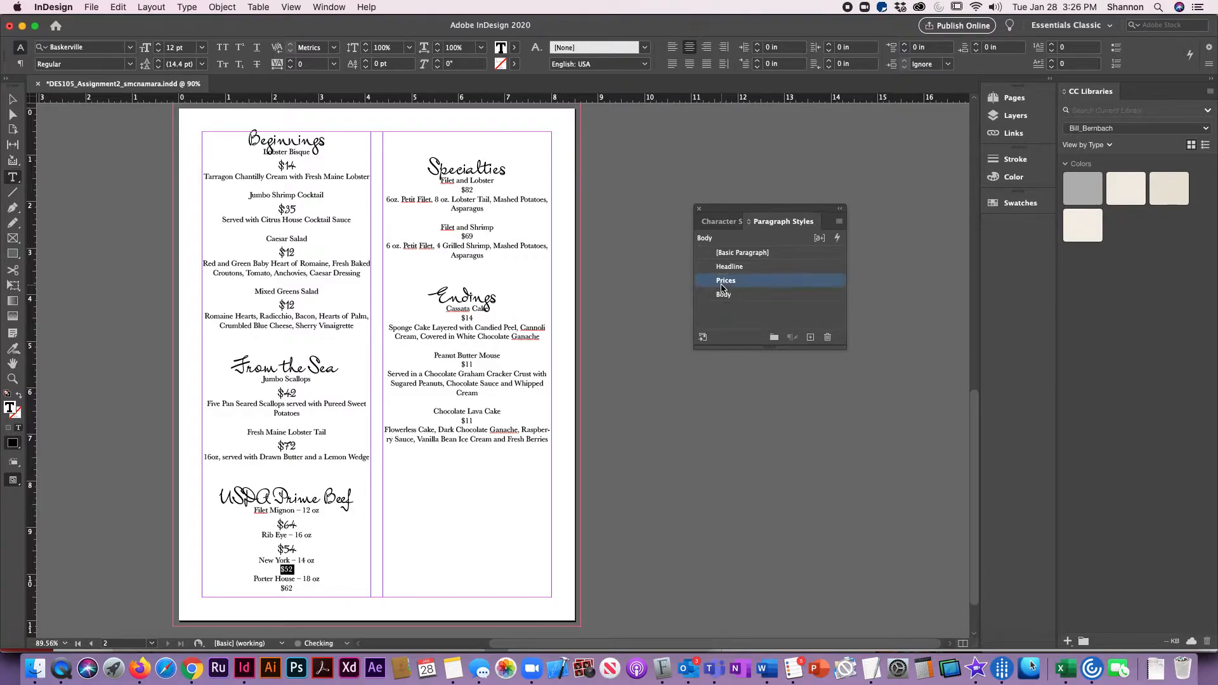
pyautogui.moveTo(278, 594); pyautogui.dragTo(296, 595)
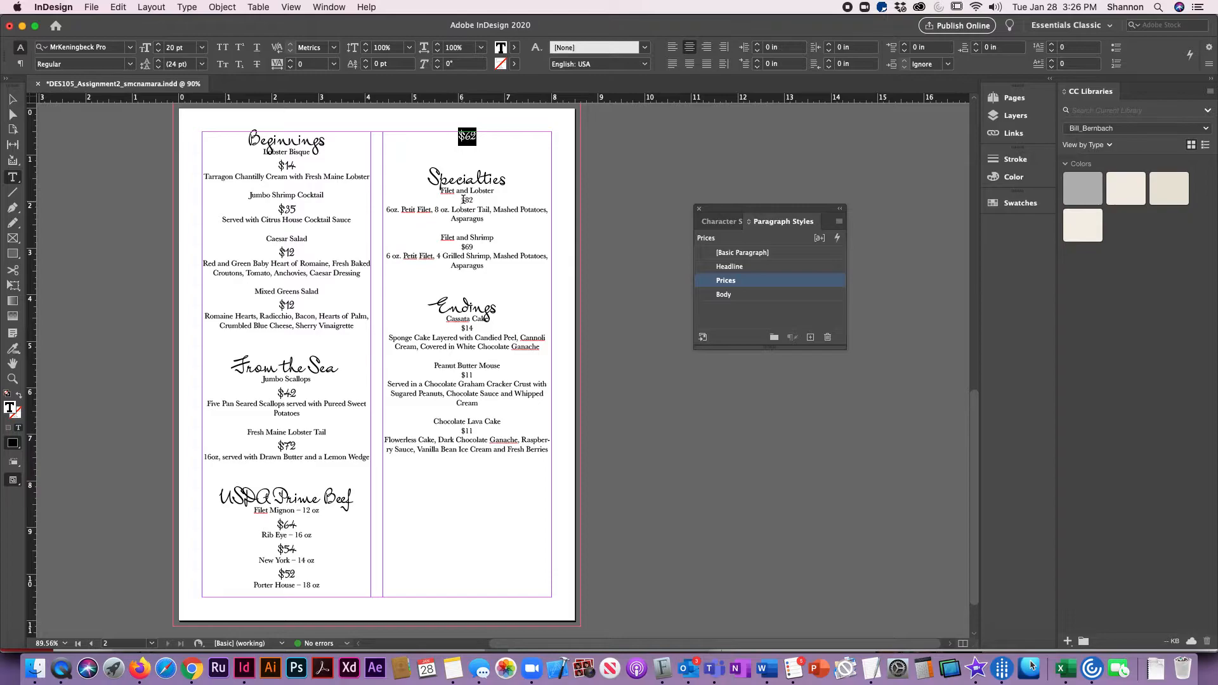
# Step: Apply the Prices paragraph style to the Filet and Lobster and Filet and Shrimp prices in Specialties
pyautogui.moveTo(461, 200); pyautogui.dragTo(473, 201)
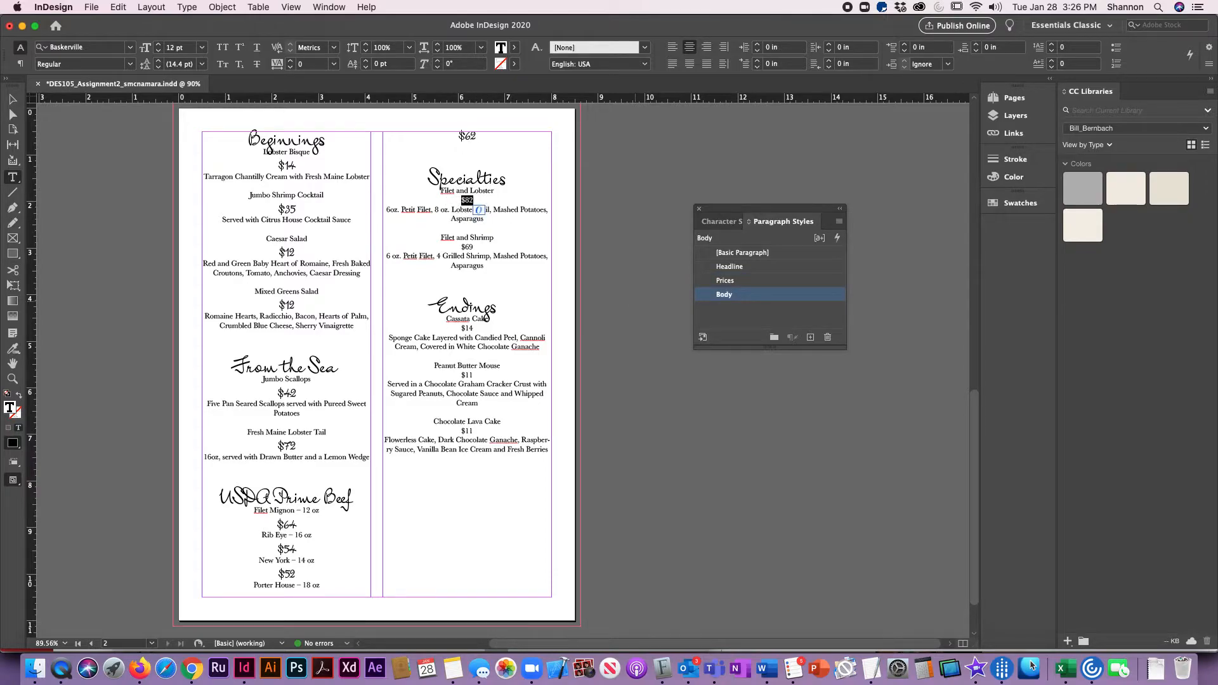
pyautogui.click(765, 281)
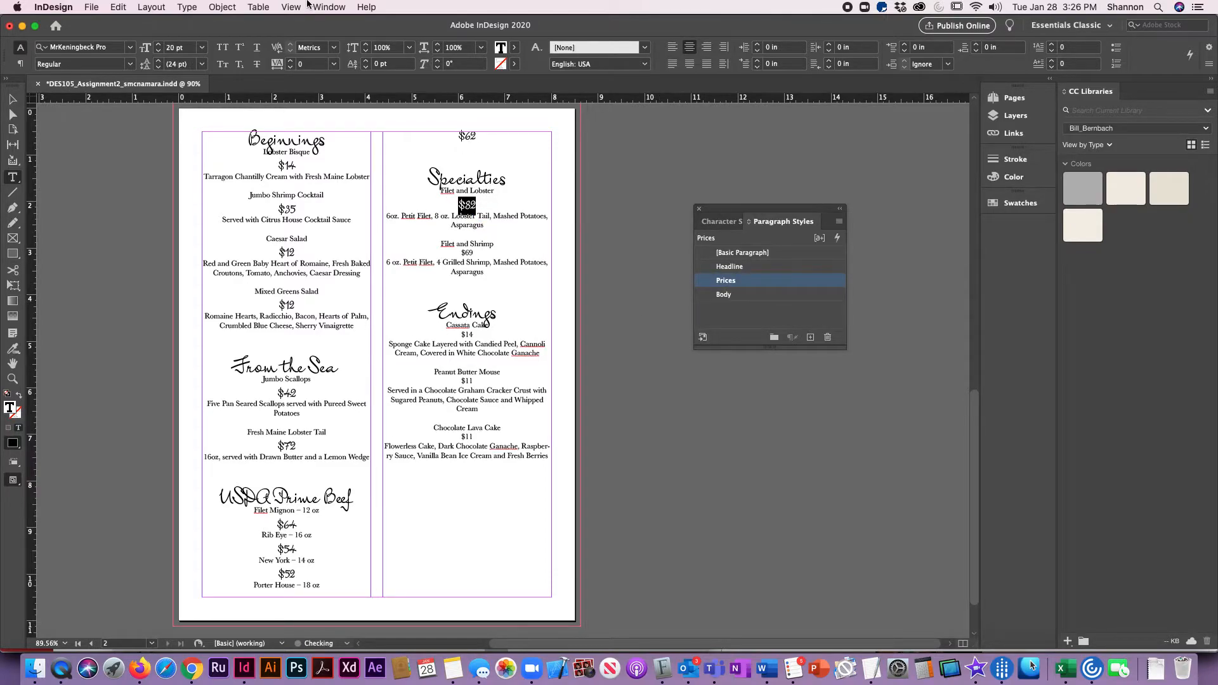
pyautogui.click(420, 270)
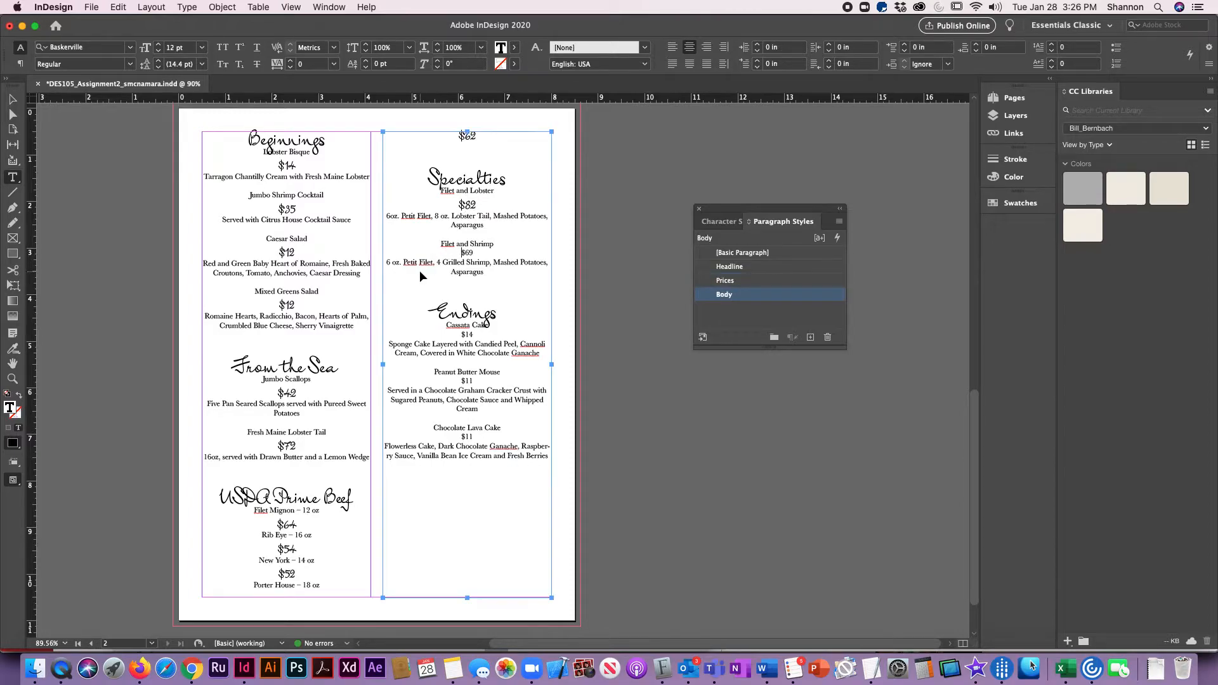
pyautogui.moveTo(460, 254); pyautogui.dragTo(474, 253)
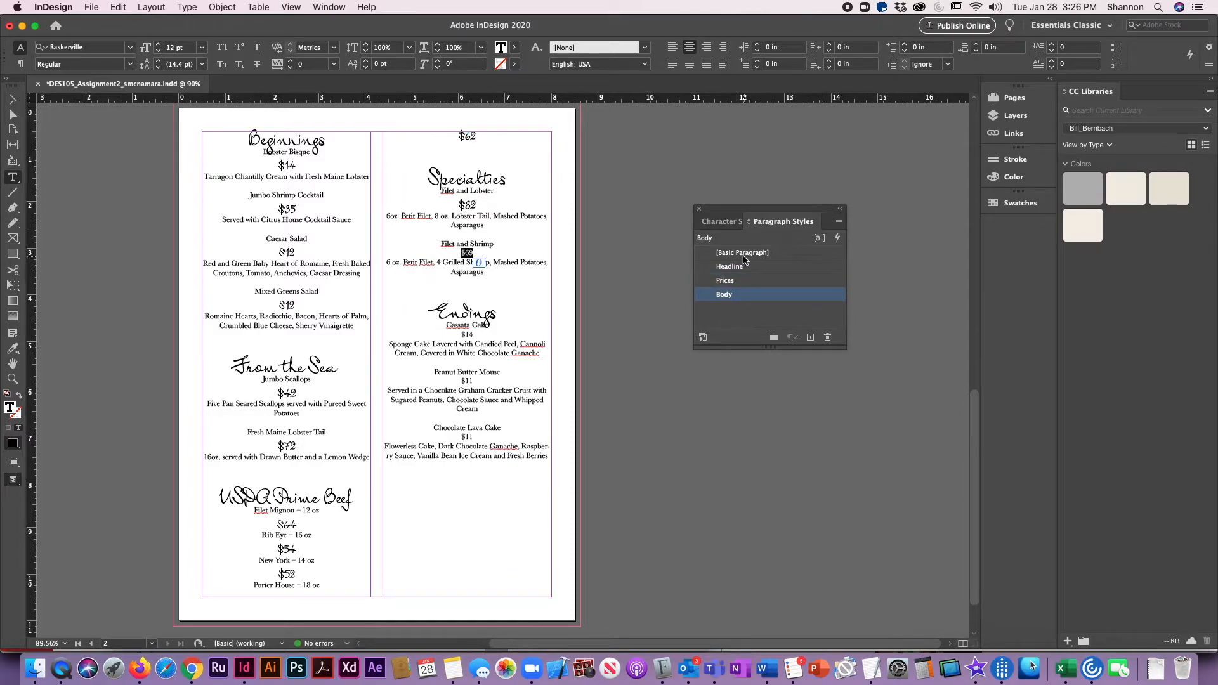
pyautogui.click(728, 282)
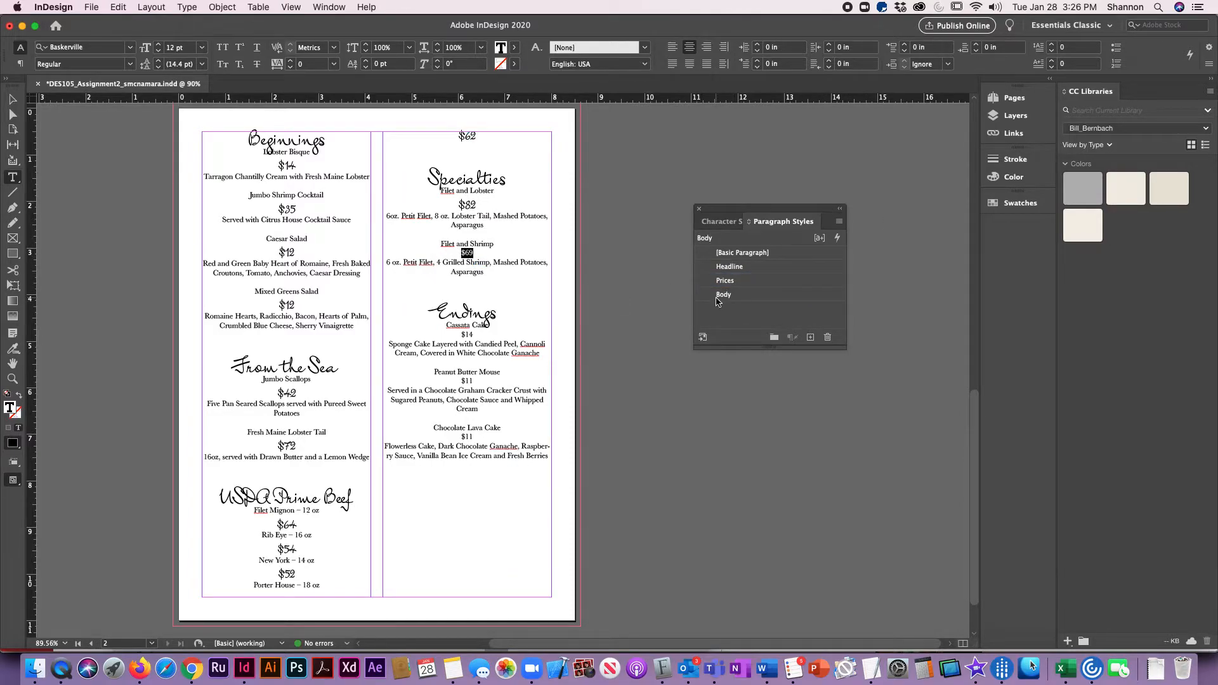
pyautogui.click(734, 279)
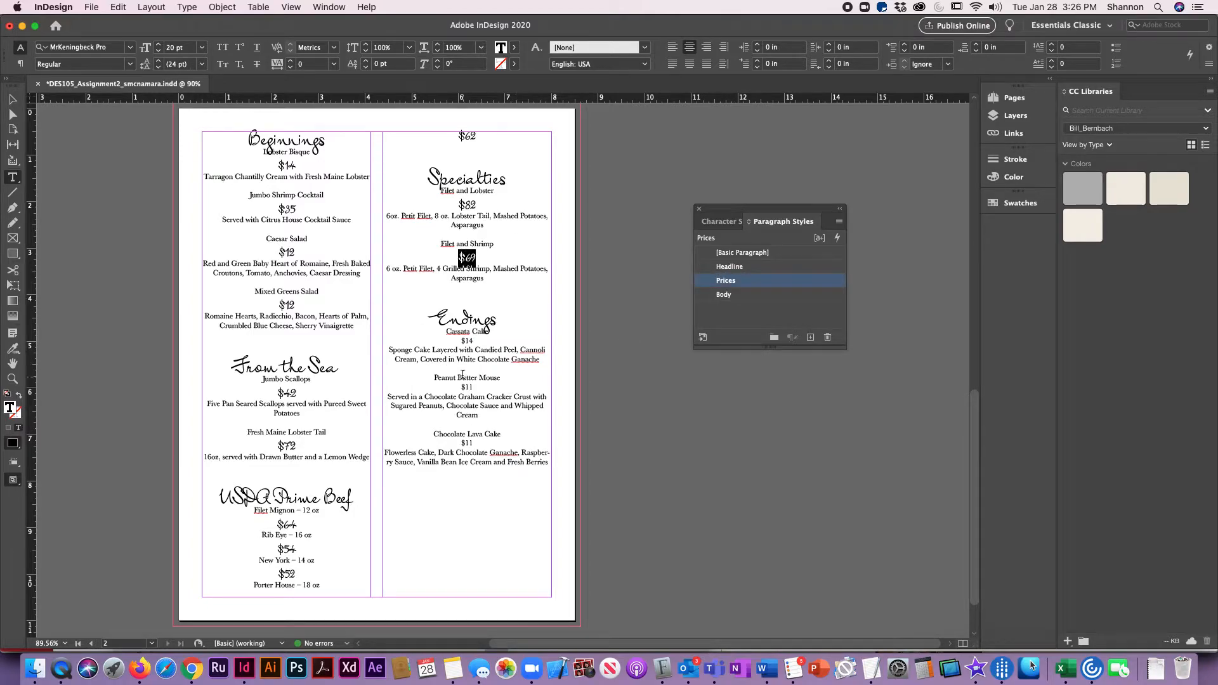
# Step: Apply the Prices paragraph style to the three Endings dessert prices
pyautogui.moveTo(449, 339); pyautogui.dragTo(476, 341)
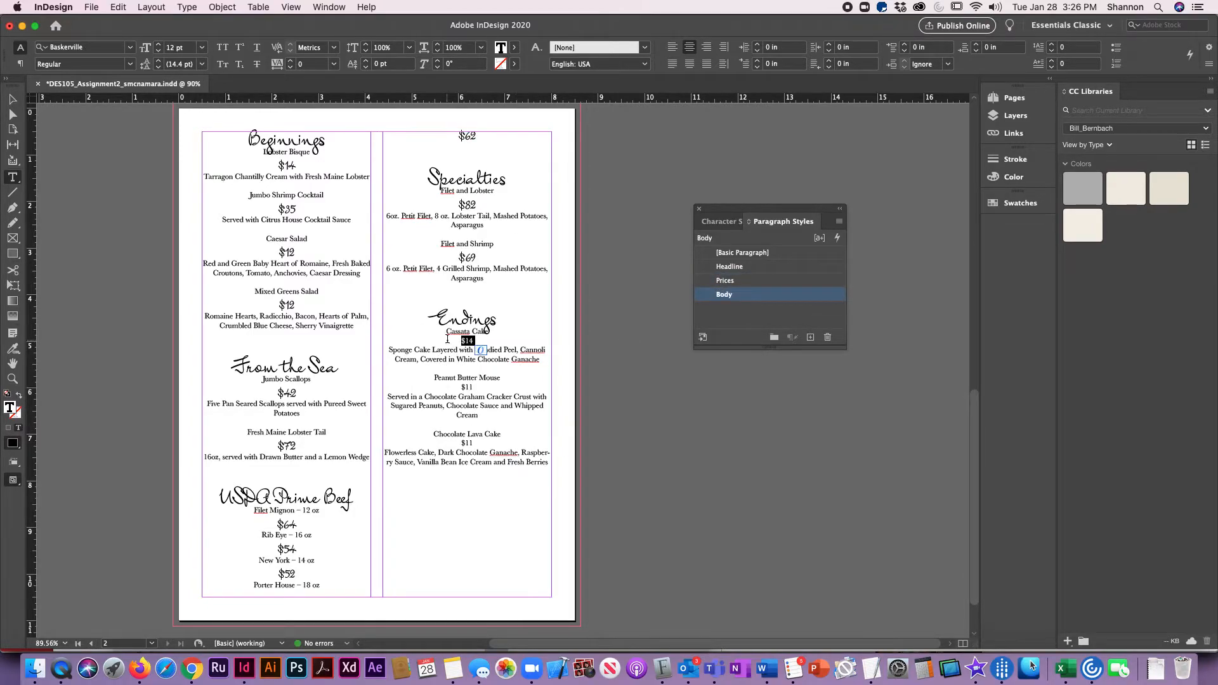
pyautogui.click(718, 280)
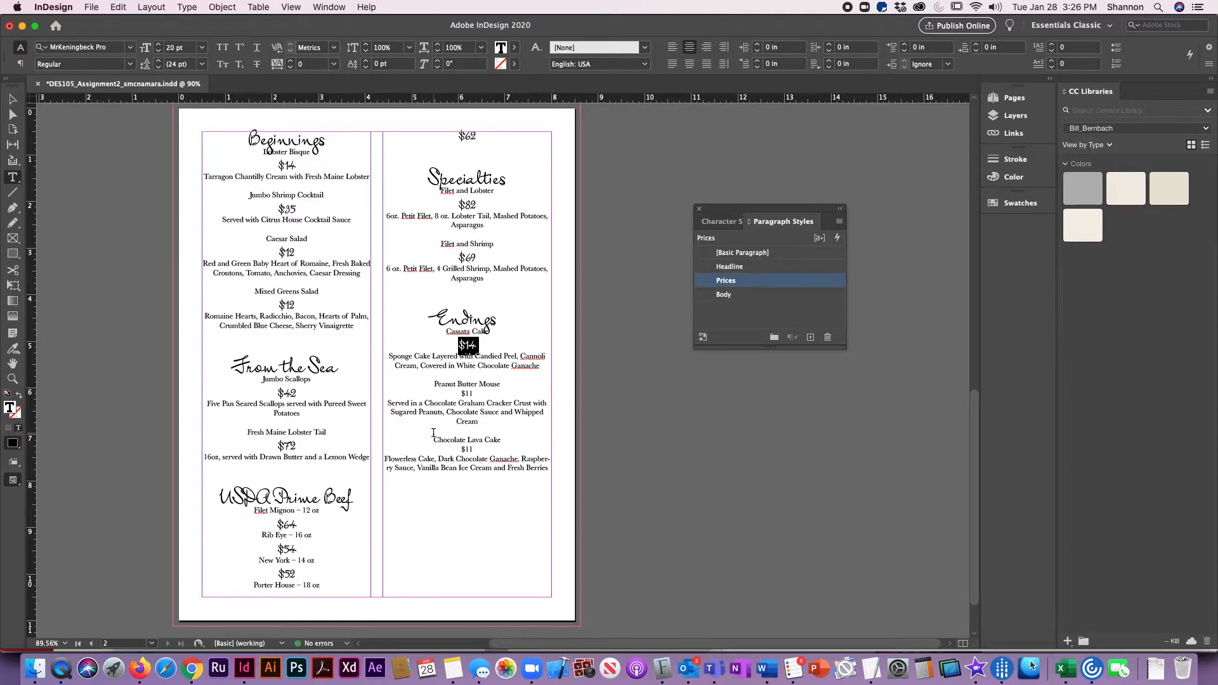
pyautogui.click(454, 394)
pyautogui.moveTo(454, 395); pyautogui.dragTo(475, 397)
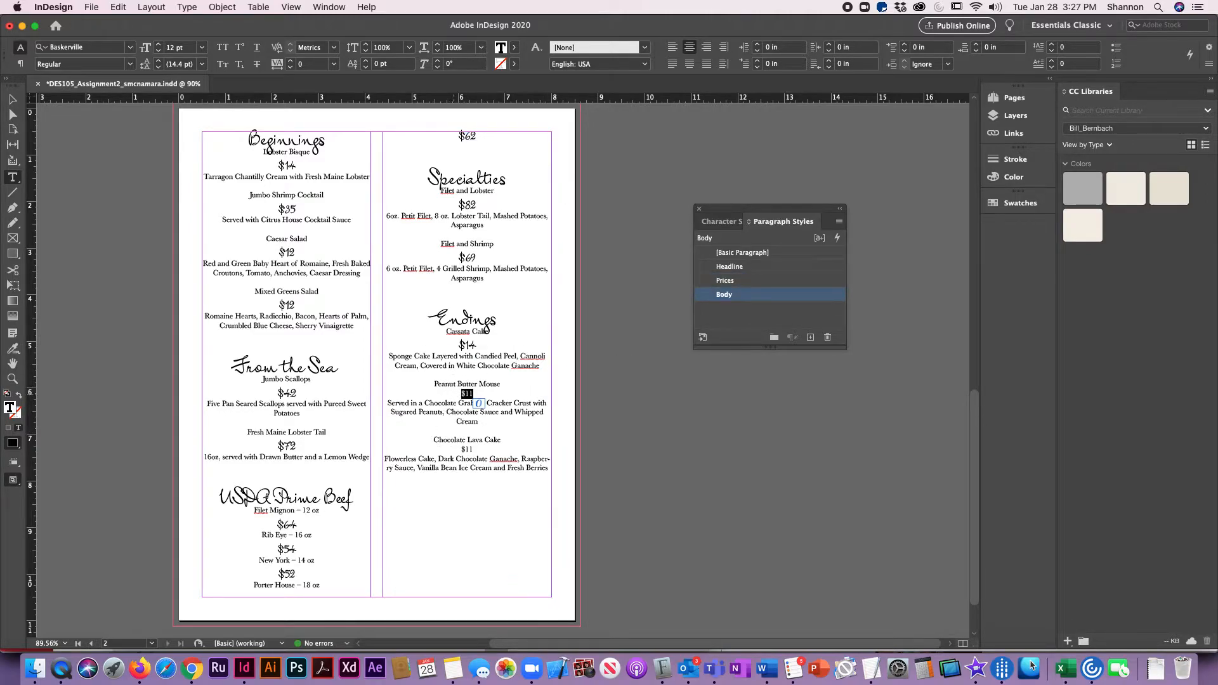
pyautogui.click(717, 281)
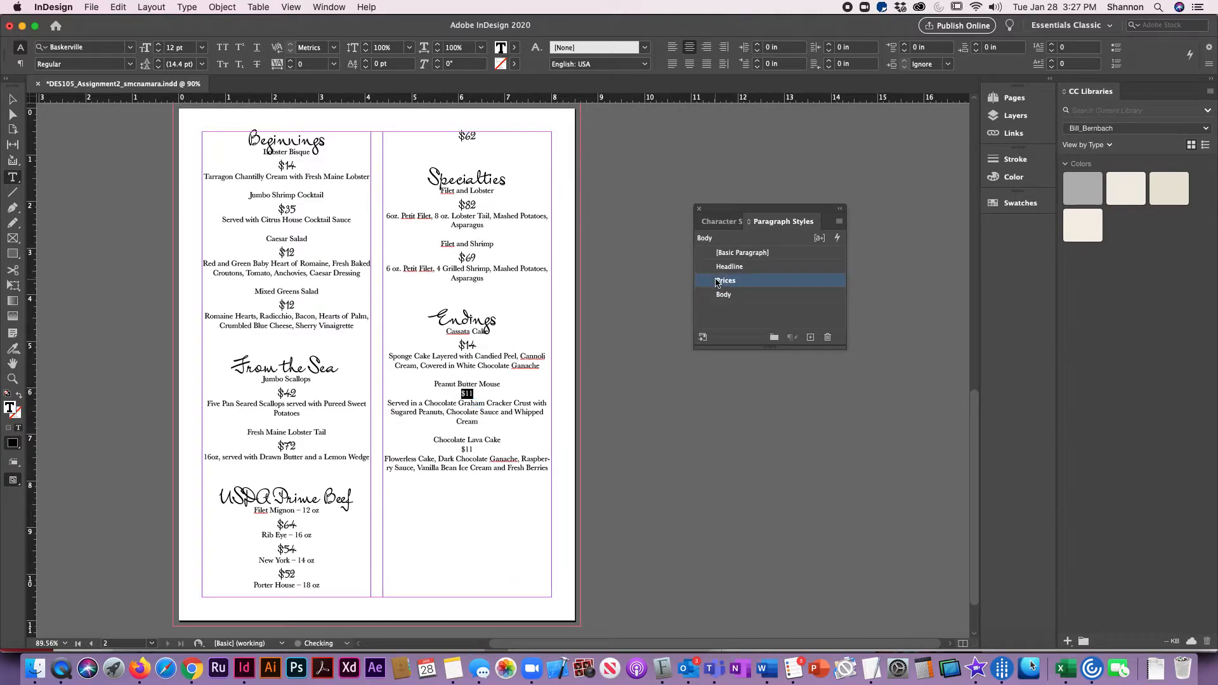
pyautogui.doubleClick(460, 455)
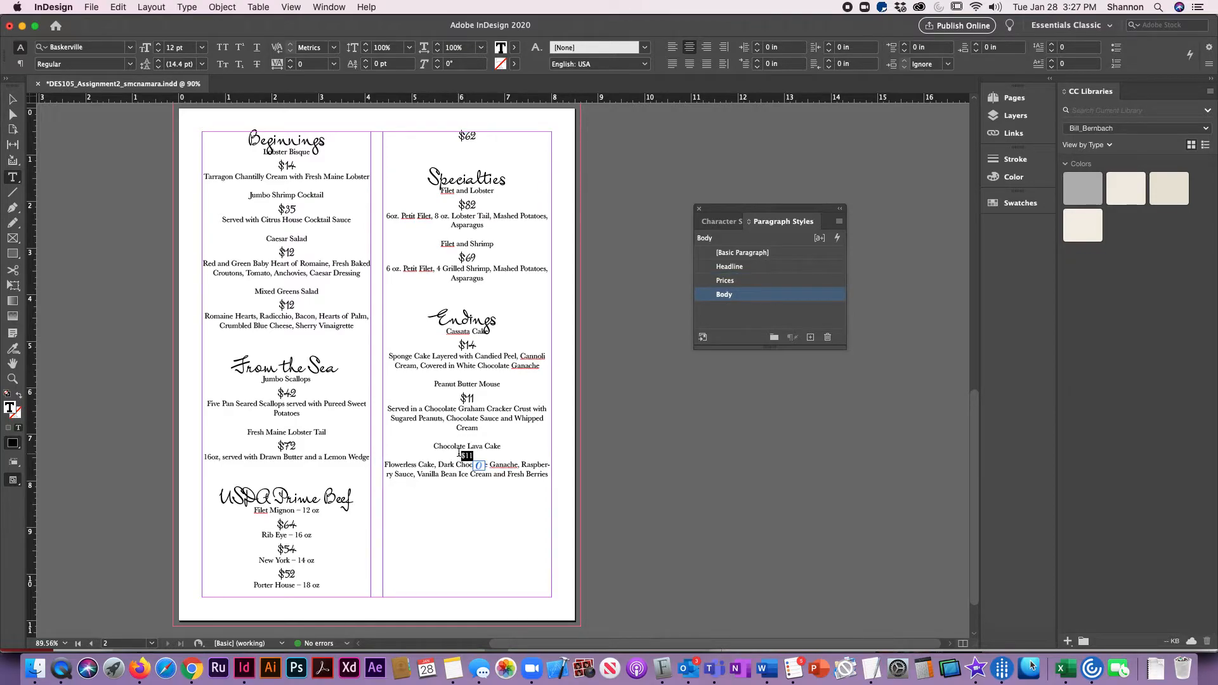
pyautogui.click(725, 280)
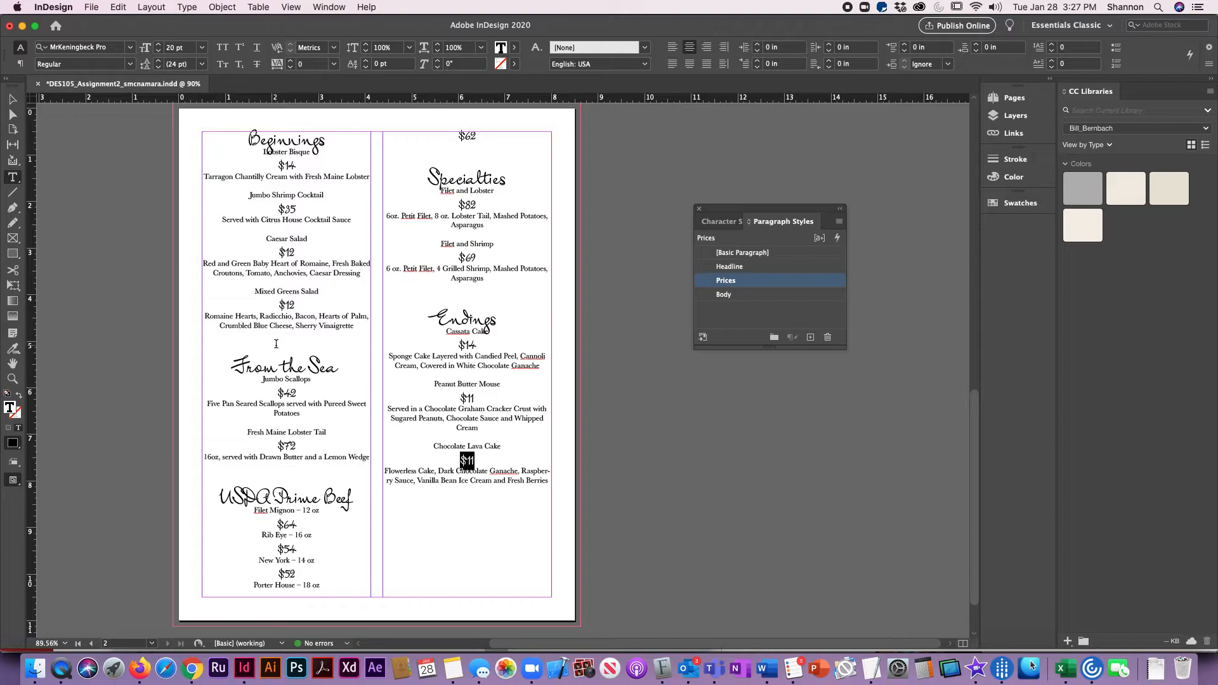
# Step: Set the Headline paragraph style's space after to 0.1875 in
pyautogui.click(252, 156)
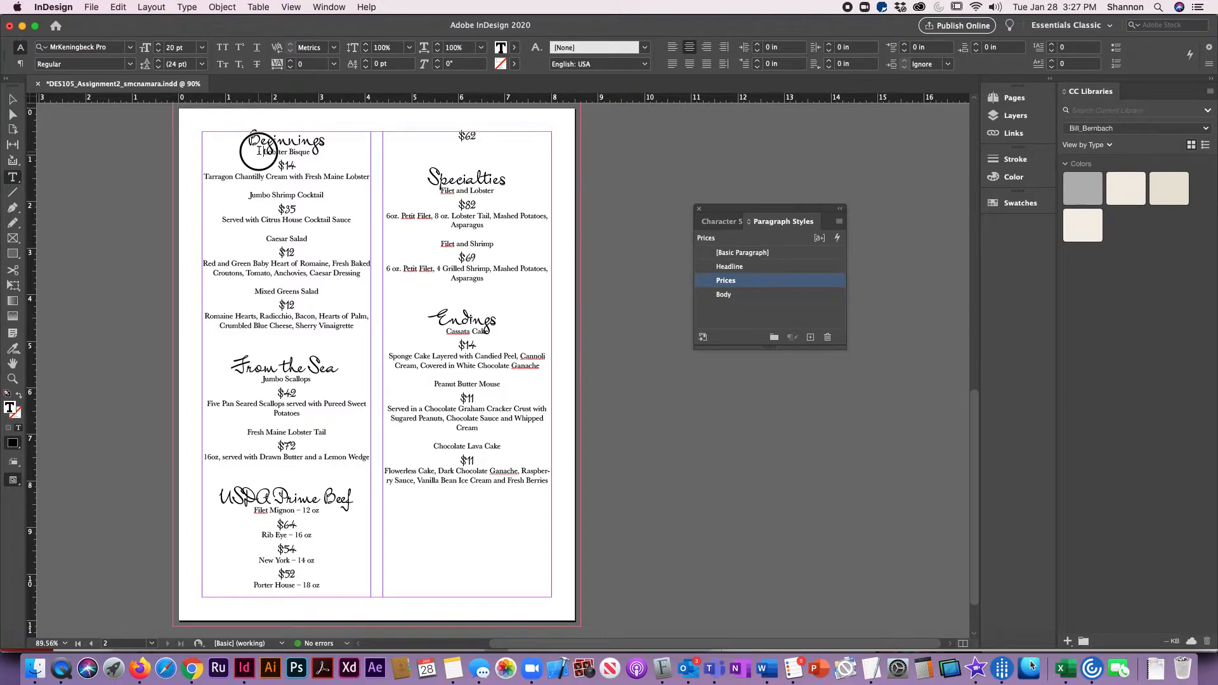
pyautogui.click(286, 144)
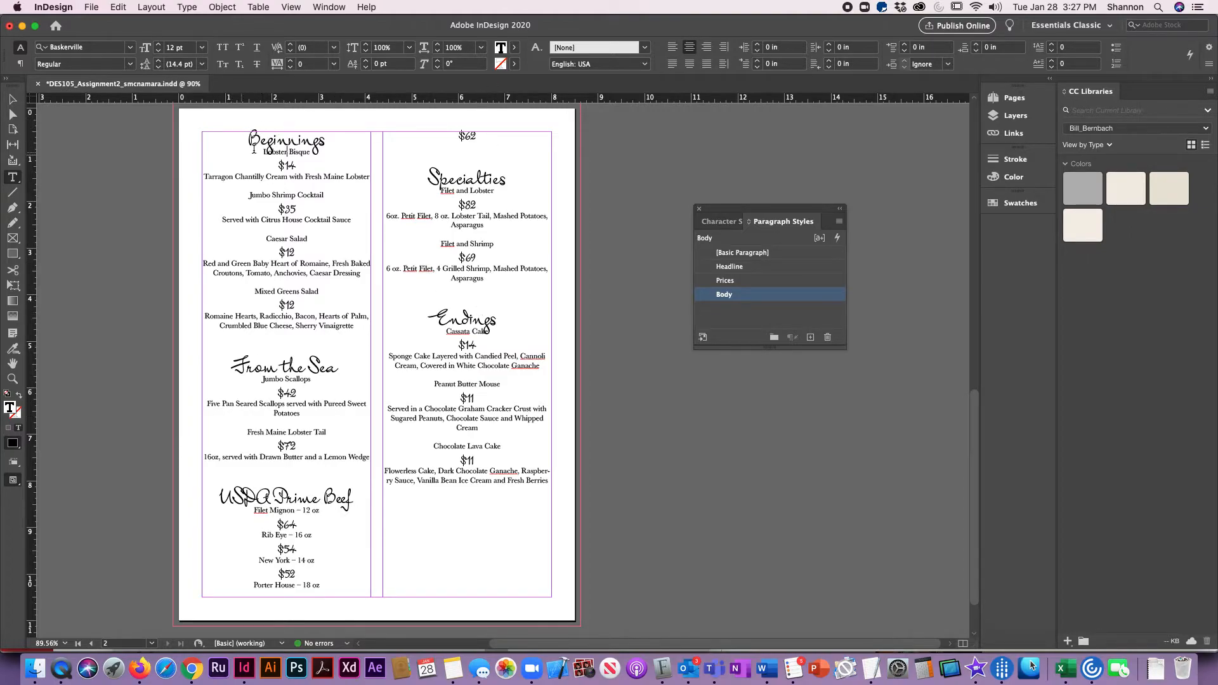
pyautogui.click(259, 135)
pyautogui.doubleClick(713, 267)
pyautogui.moveTo(572, 125); pyautogui.dragTo(677, 132)
pyautogui.click(615, 197)
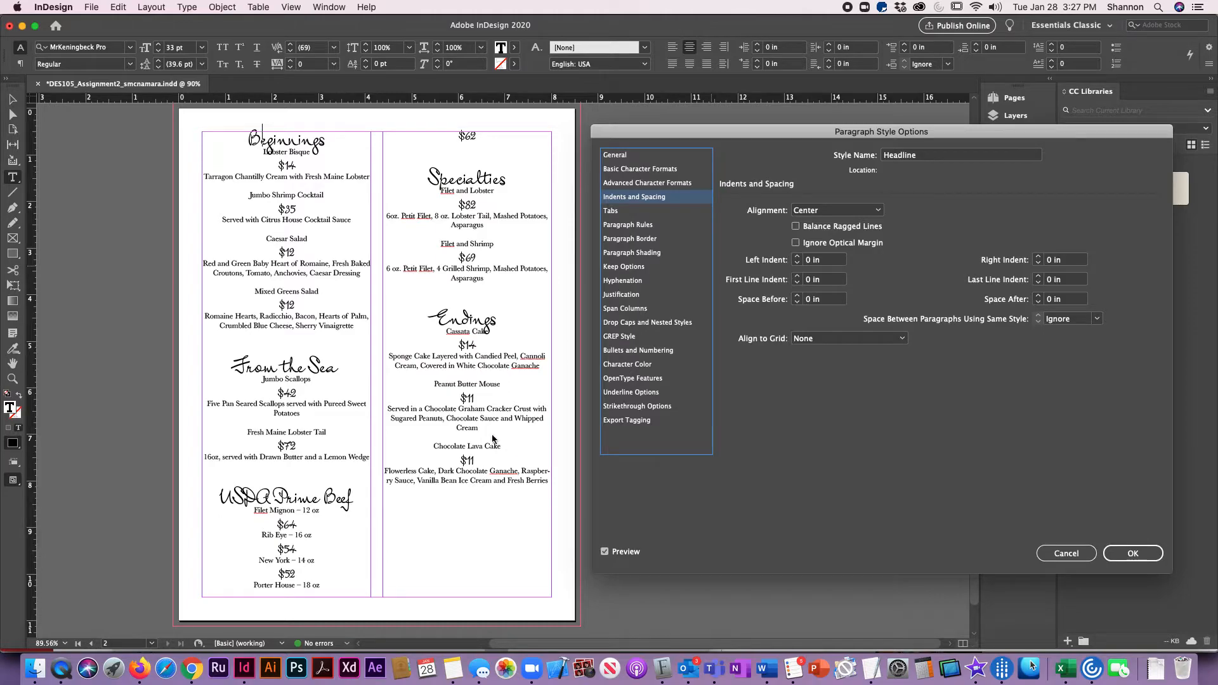
pyautogui.click(1039, 297)
pyautogui.click(1038, 296)
pyautogui.click(1039, 297)
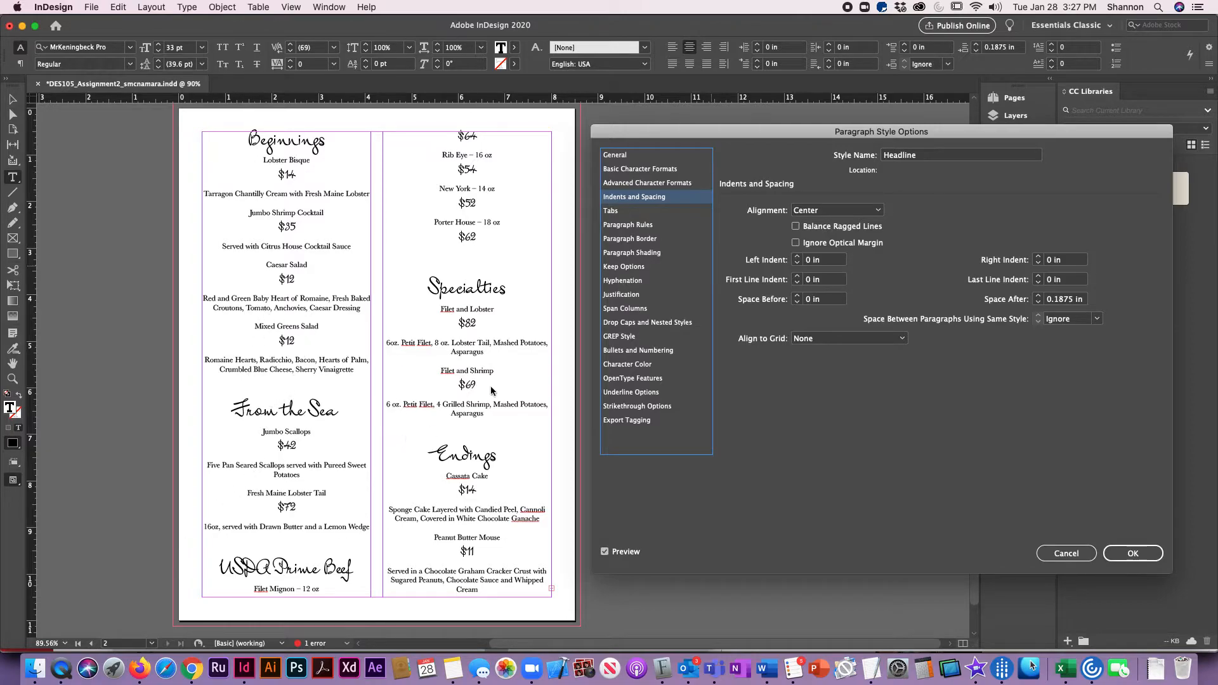
pyautogui.click(1133, 553)
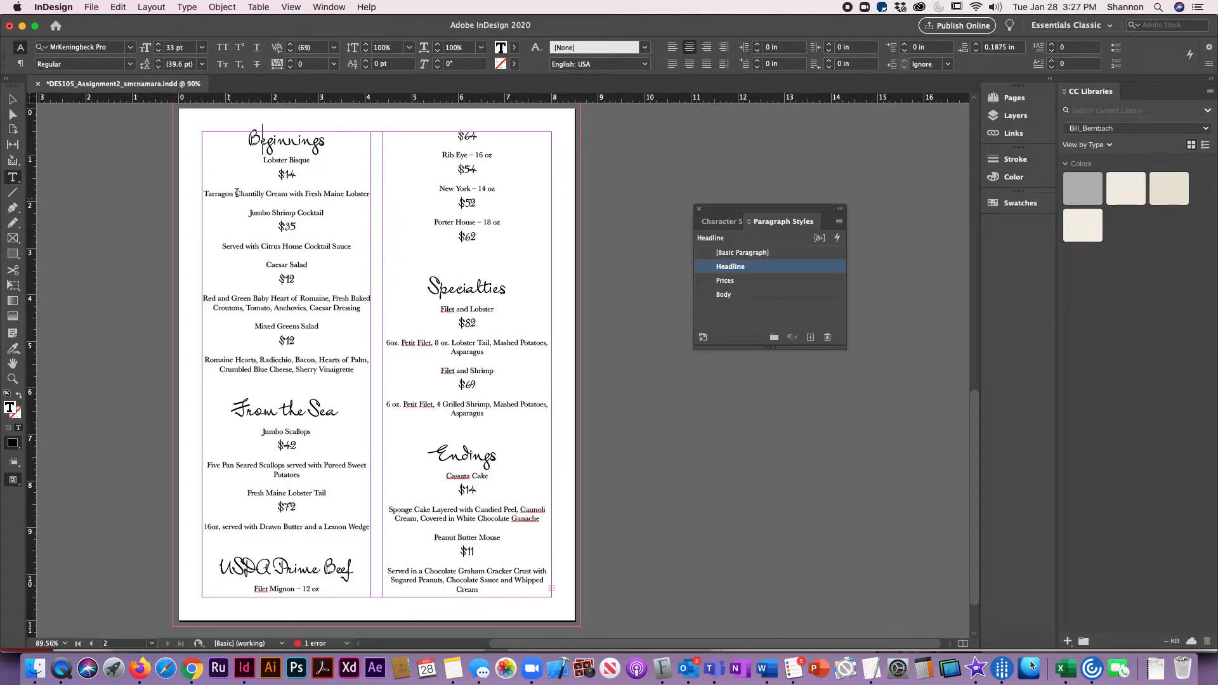
# Step: Set the Prices paragraph style's leading to 23 pt
pyautogui.moveTo(200, 196); pyautogui.dragTo(347, 216)
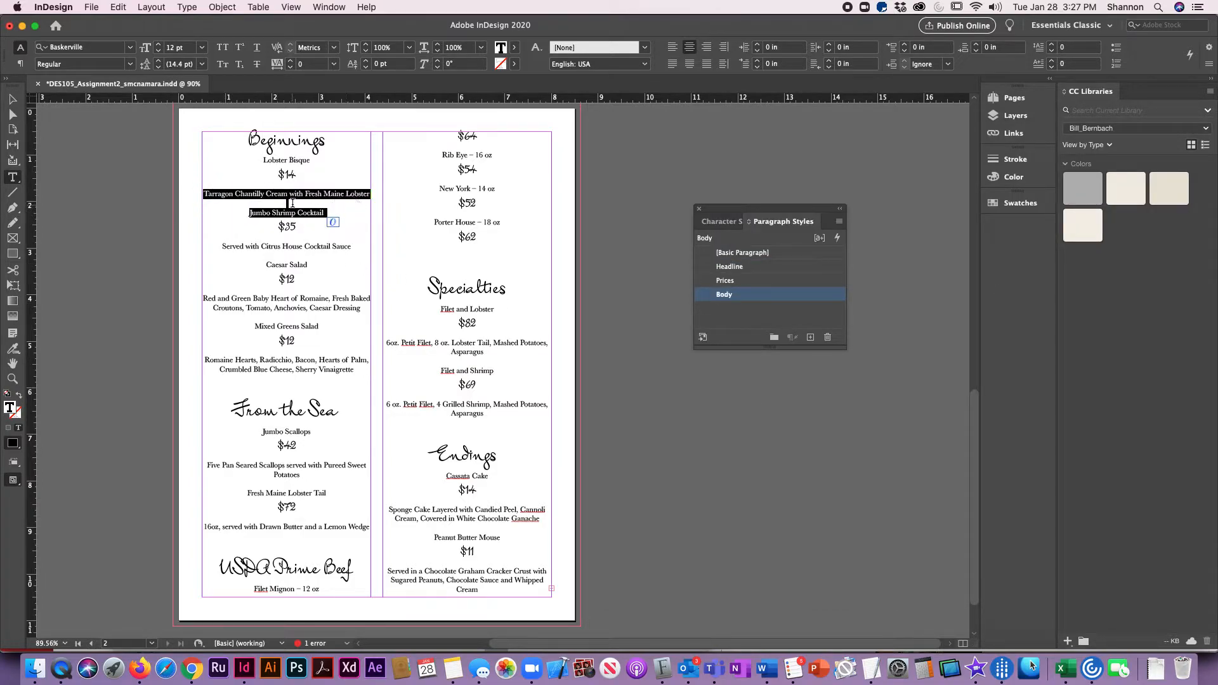
pyautogui.click(291, 204)
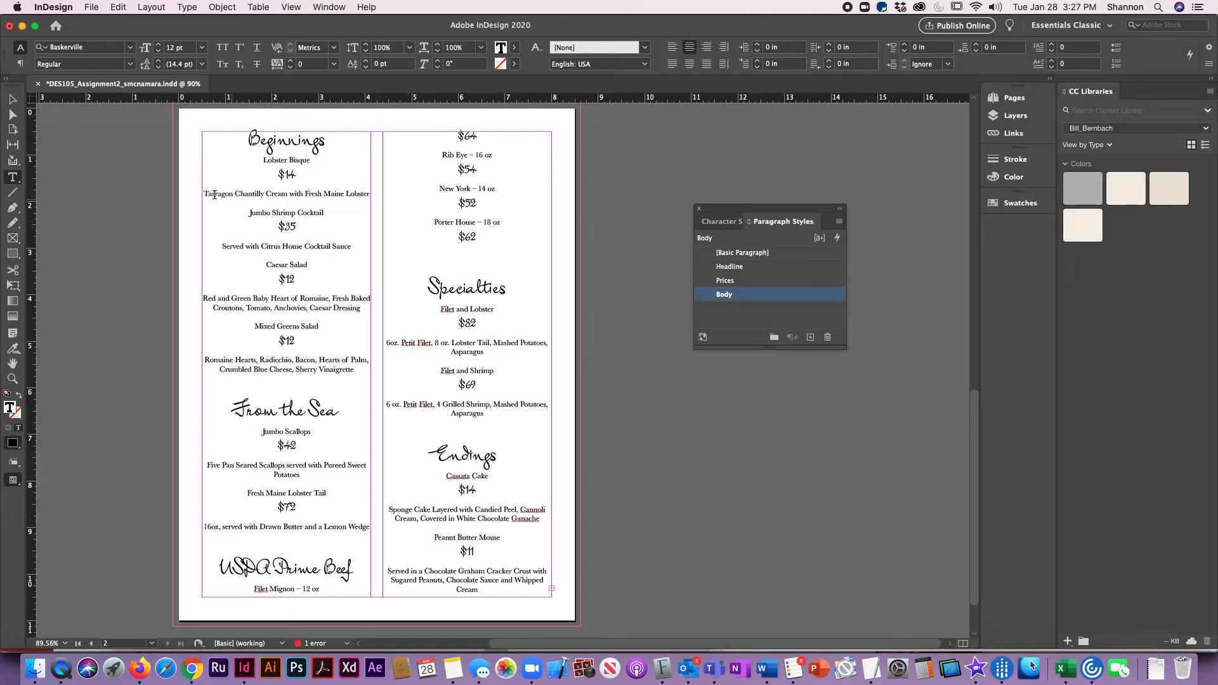
pyautogui.doubleClick(287, 175)
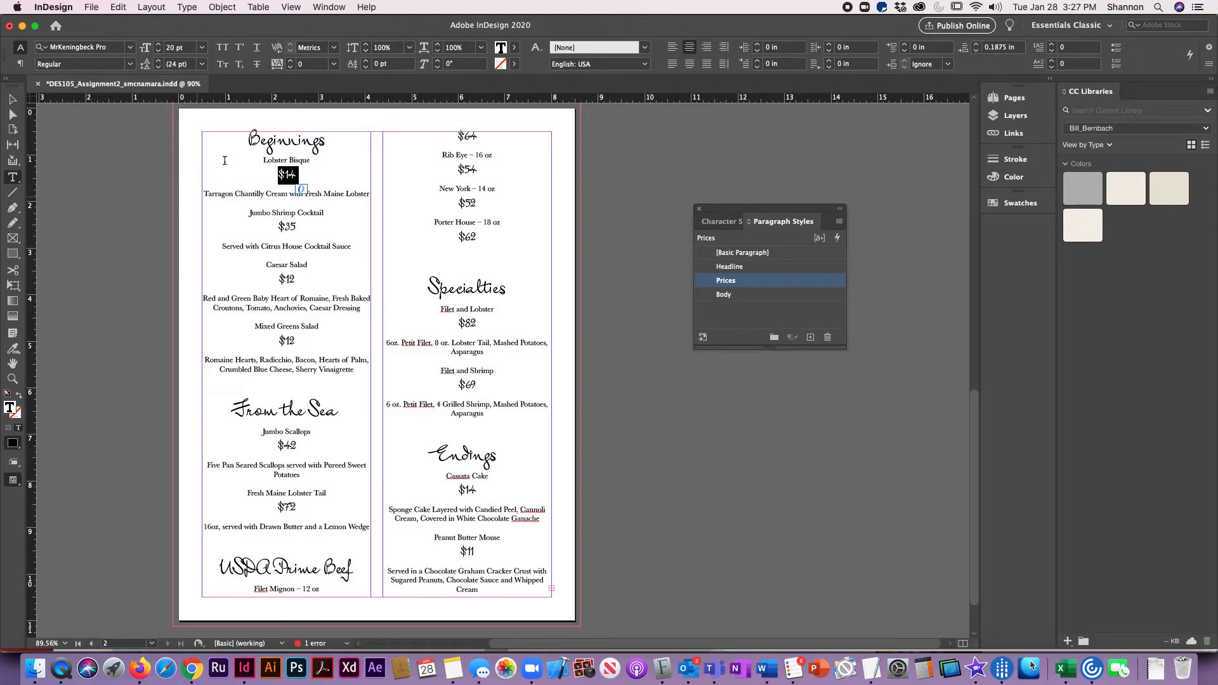
pyautogui.doubleClick(710, 281)
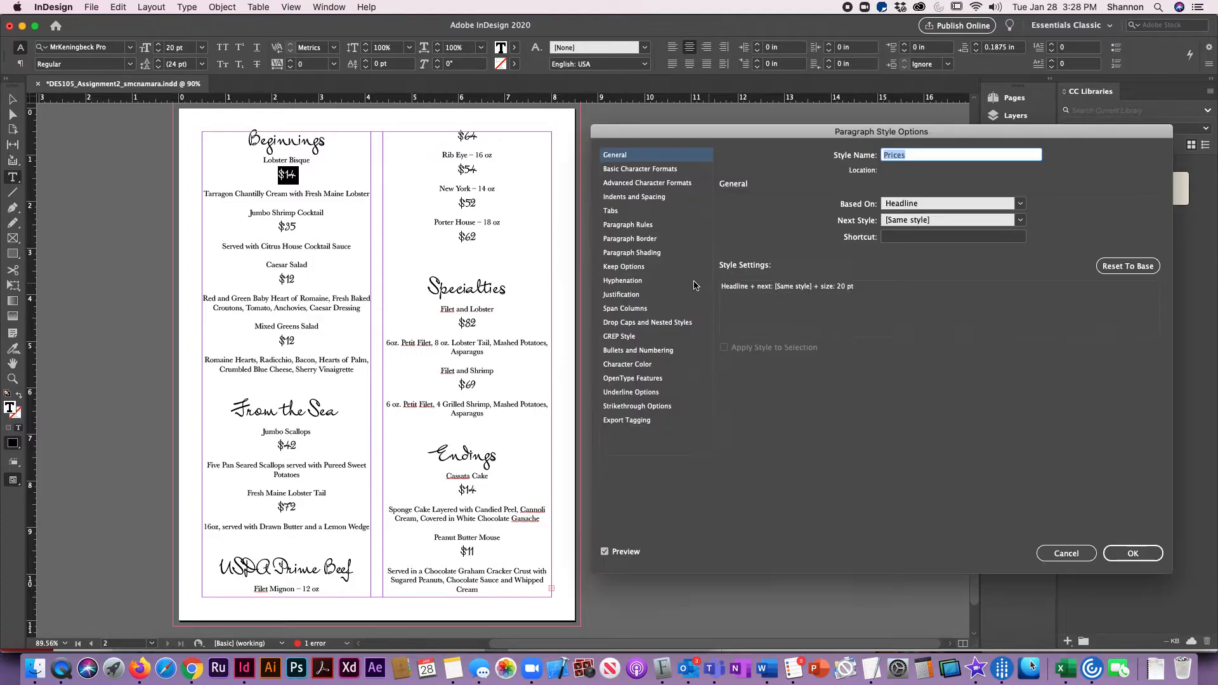
pyautogui.click(662, 170)
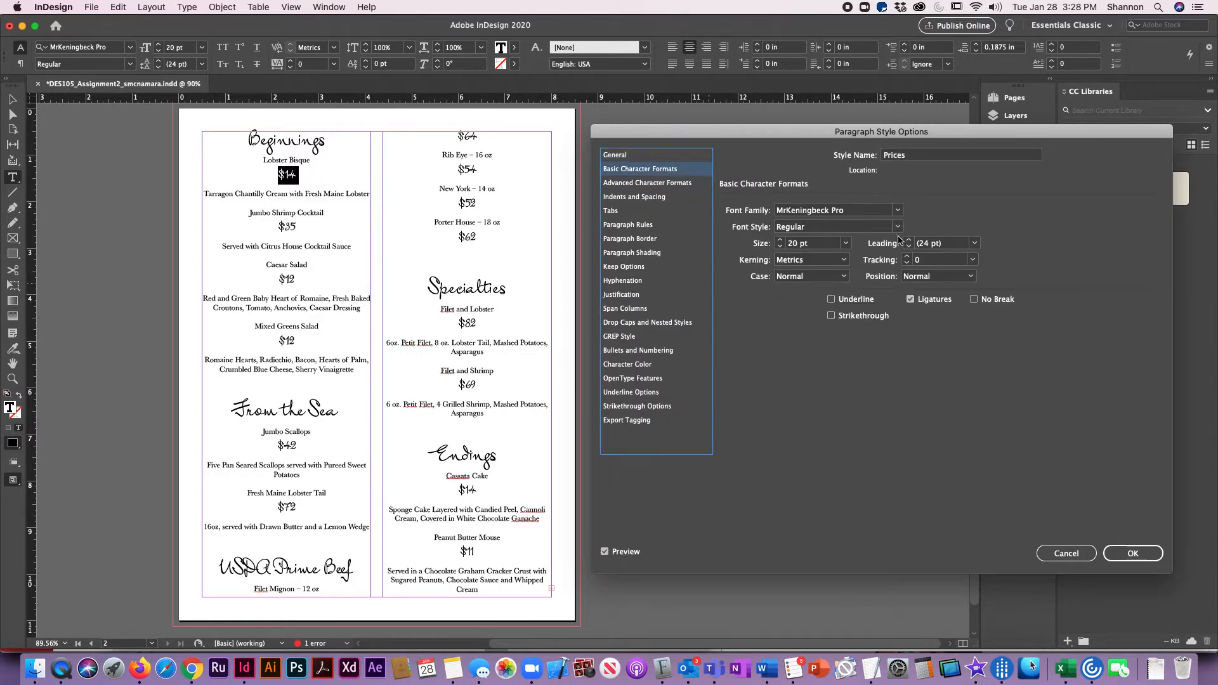
pyautogui.click(965, 244)
pyautogui.press('Down')
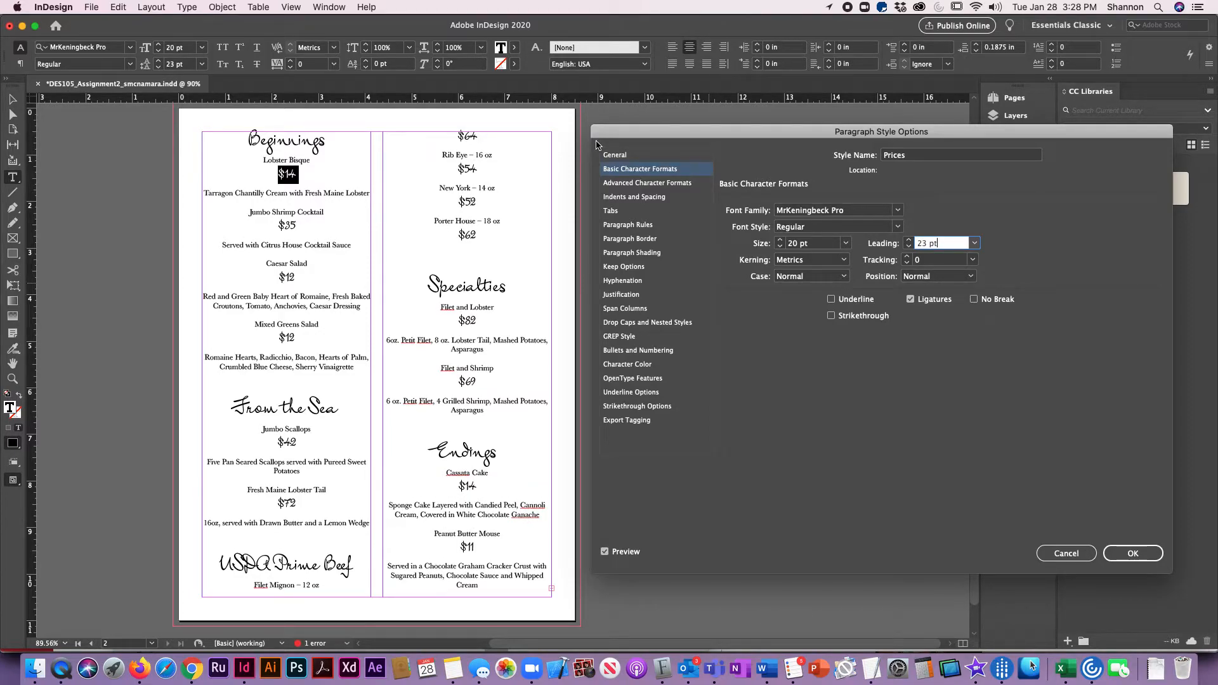
pyautogui.click(948, 245)
pyautogui.press('Return')
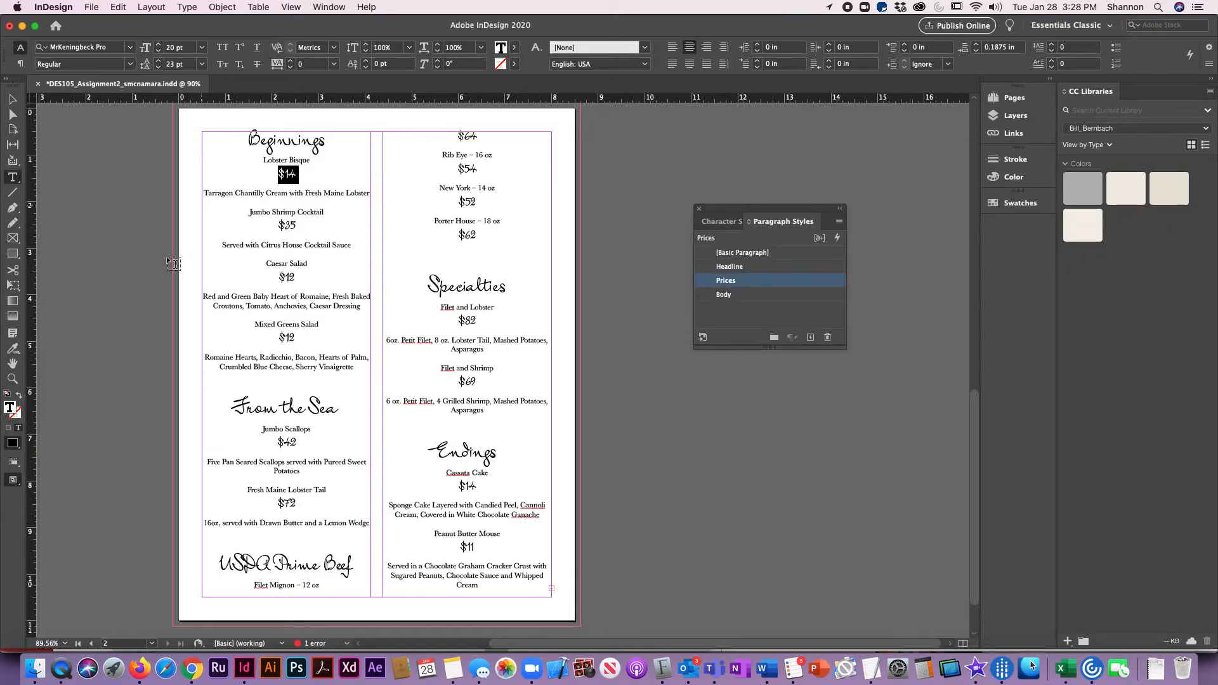
pyautogui.click(260, 379)
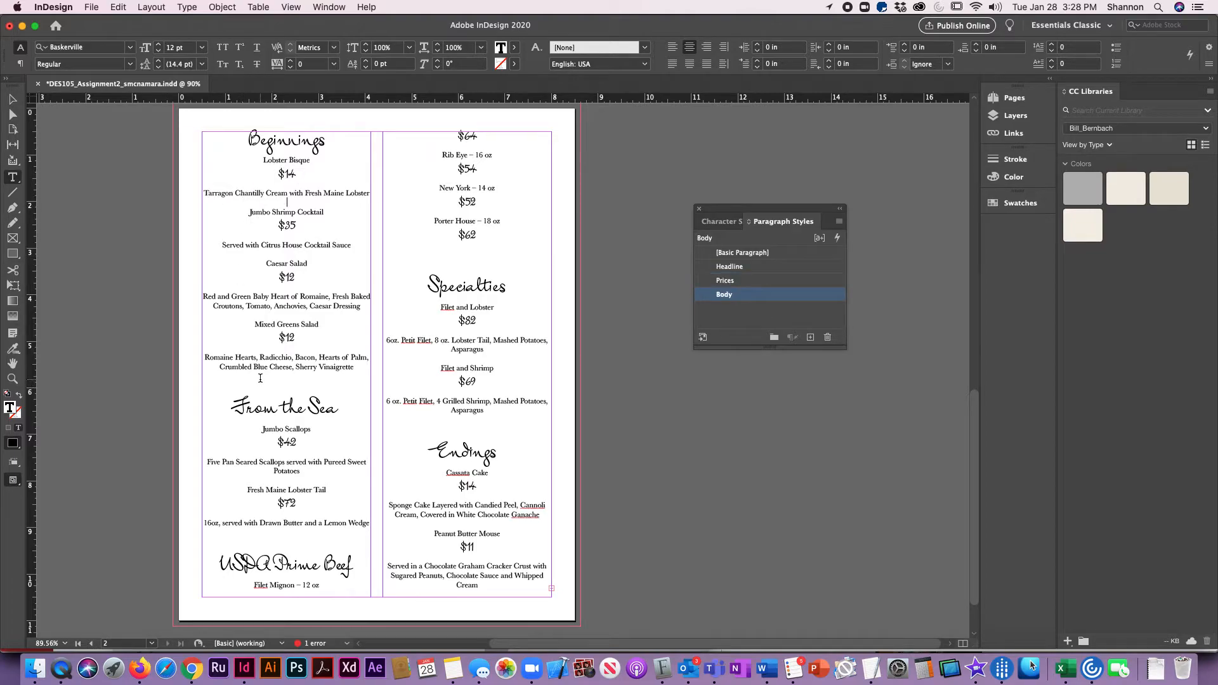
# Step: Create a paragraph style named Italics, based on Body, from the Lobster Bisque description
pyautogui.moveTo(203, 193); pyautogui.dragTo(288, 193)
pyautogui.click(203, 193)
pyautogui.tripleClick(372, 193)
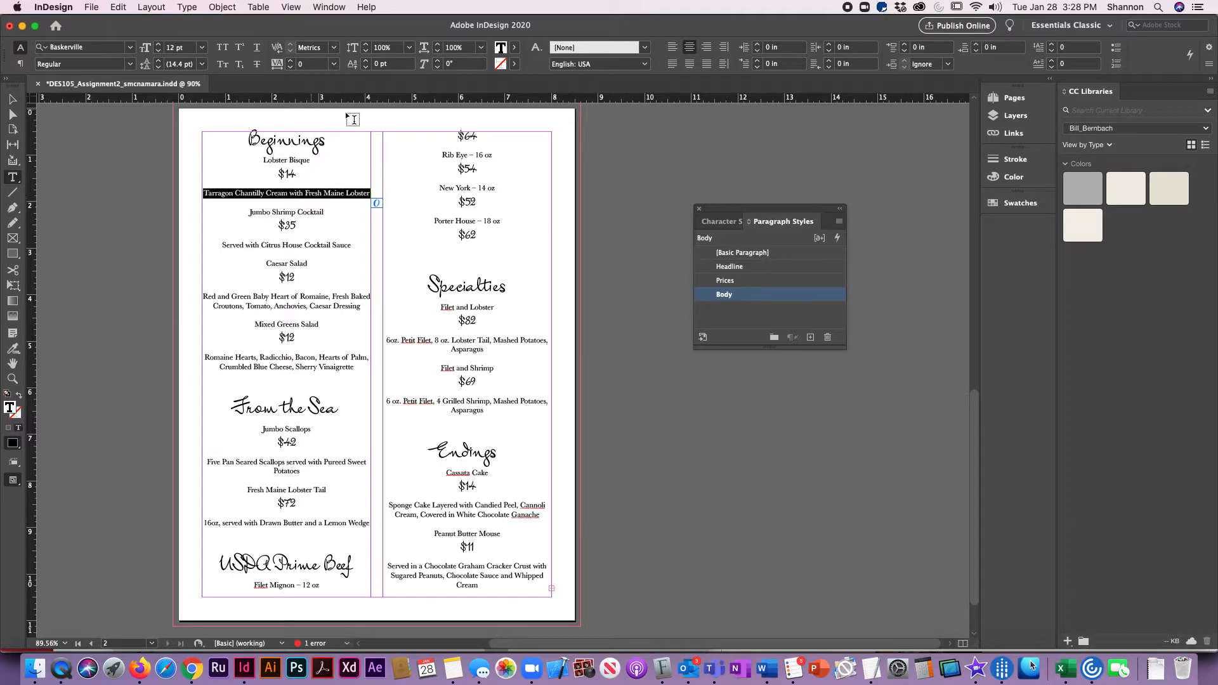
pyautogui.click(810, 341)
pyautogui.click(709, 309)
pyautogui.doubleClick(709, 309)
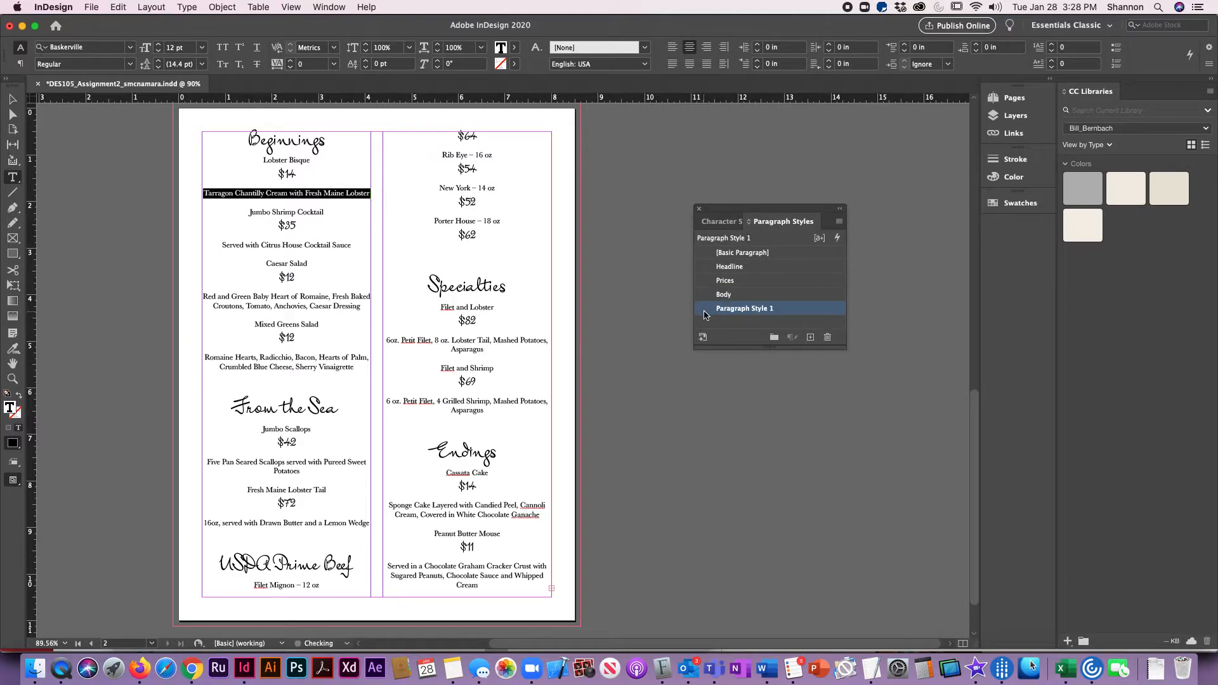
pyautogui.write('Itali')
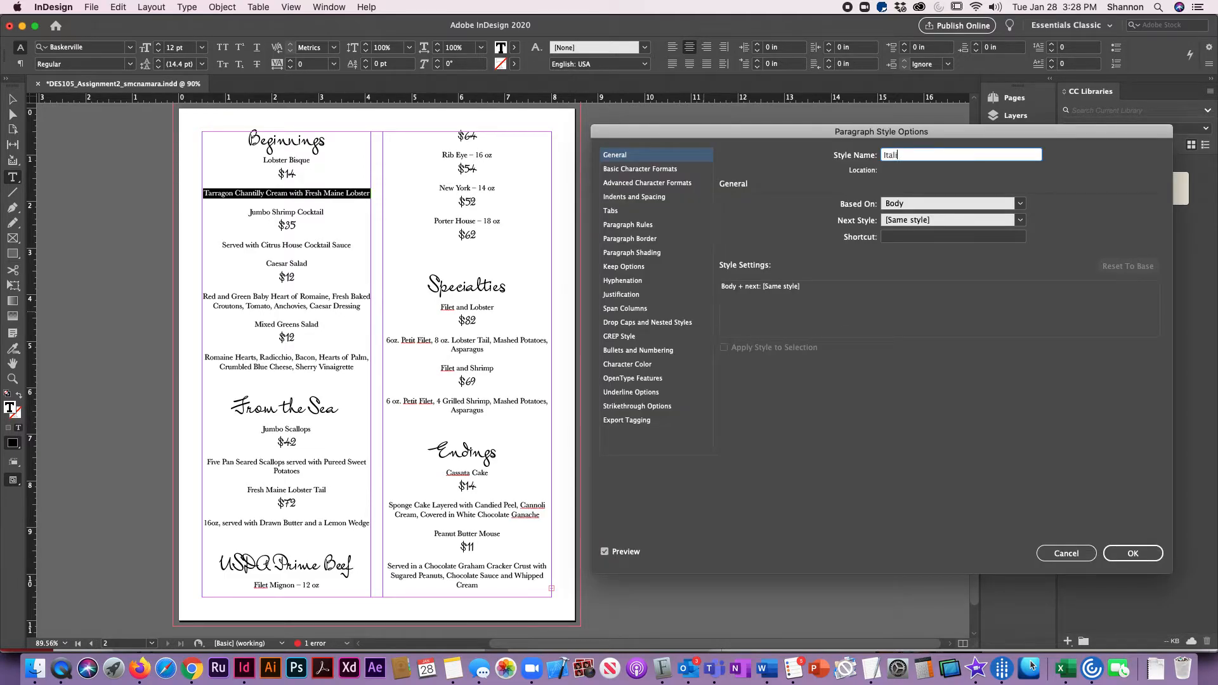
pyautogui.write('cs')
# Step: Set the Italics paragraph style's font style to Italic and its leading to 4 pt
pyautogui.click(660, 169)
pyautogui.click(896, 227)
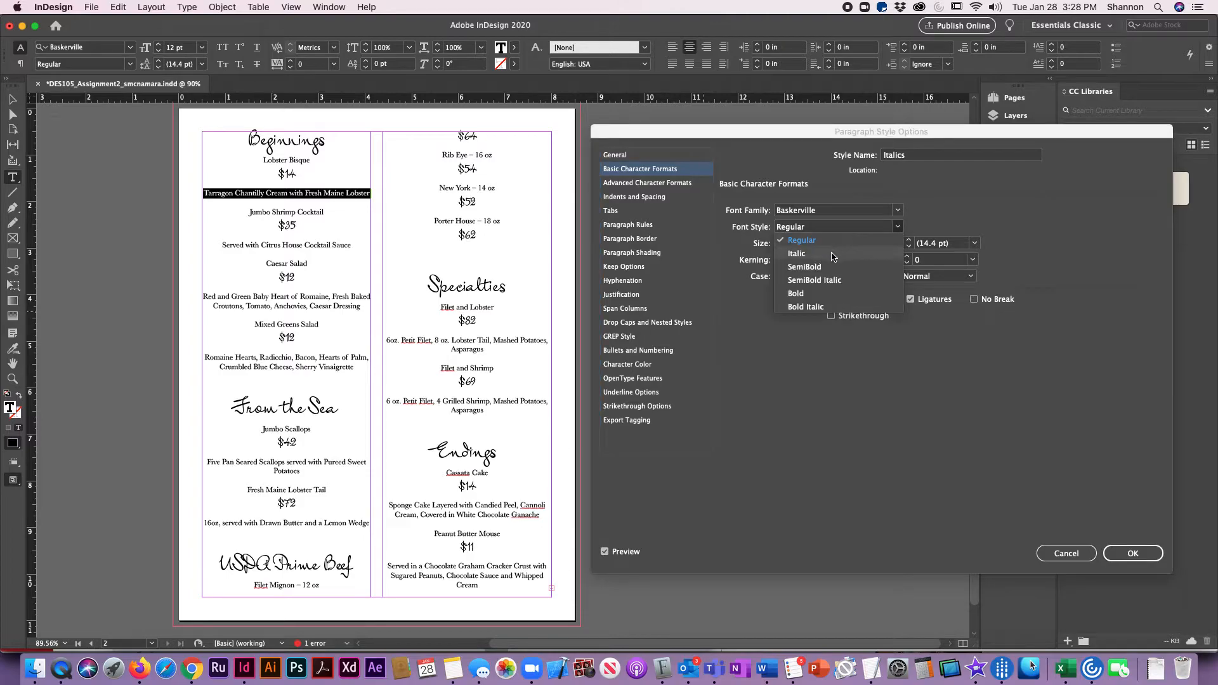
pyautogui.click(797, 254)
pyautogui.click(962, 245)
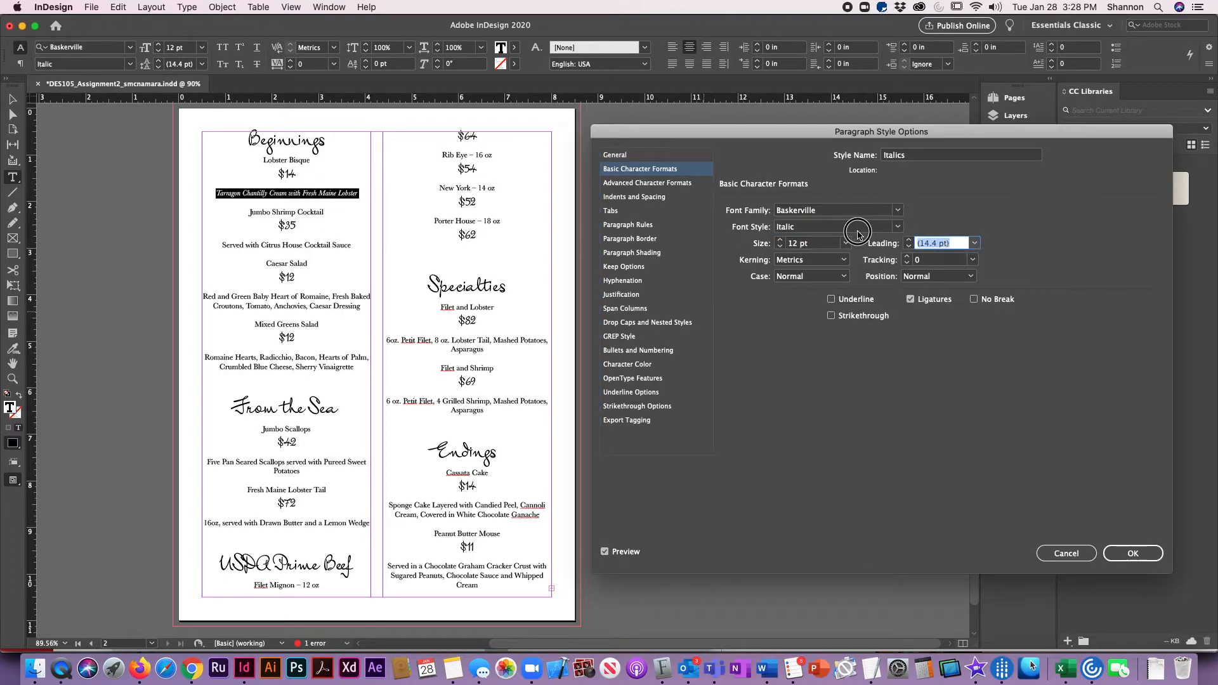
pyautogui.write('12')
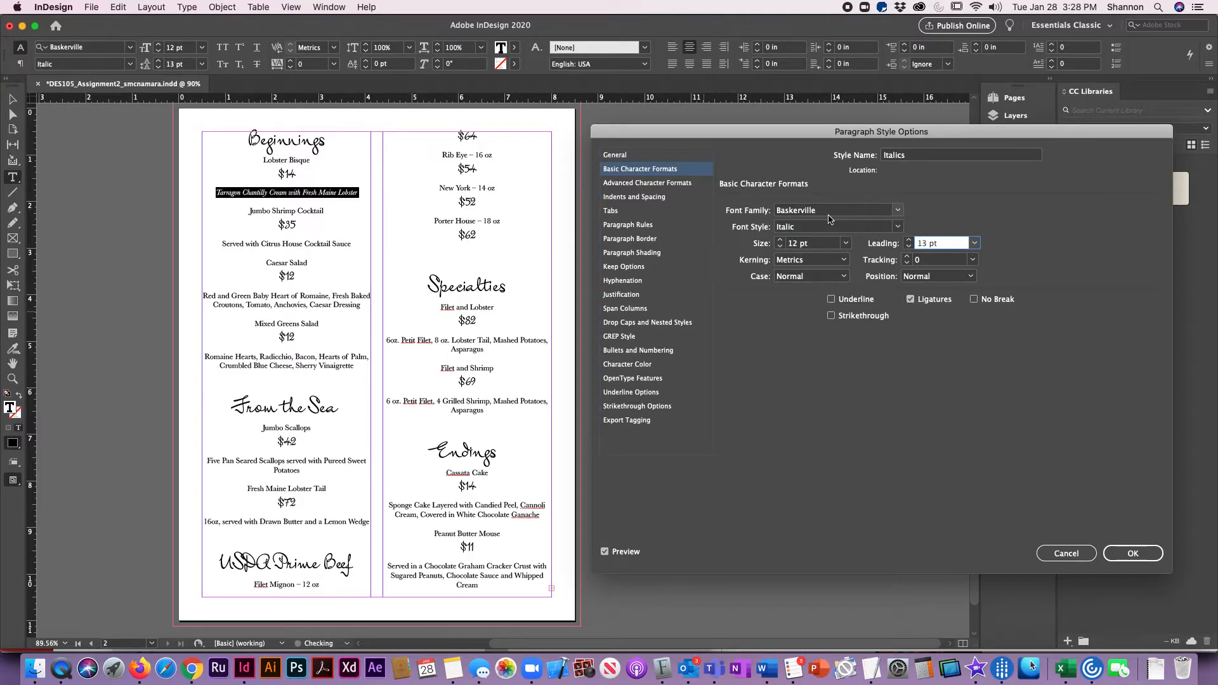
pyautogui.press('Down')
pyautogui.press('Down')
pyautogui.press('Down')
pyautogui.press('Down')
pyautogui.press('Down')
pyautogui.press('Down')
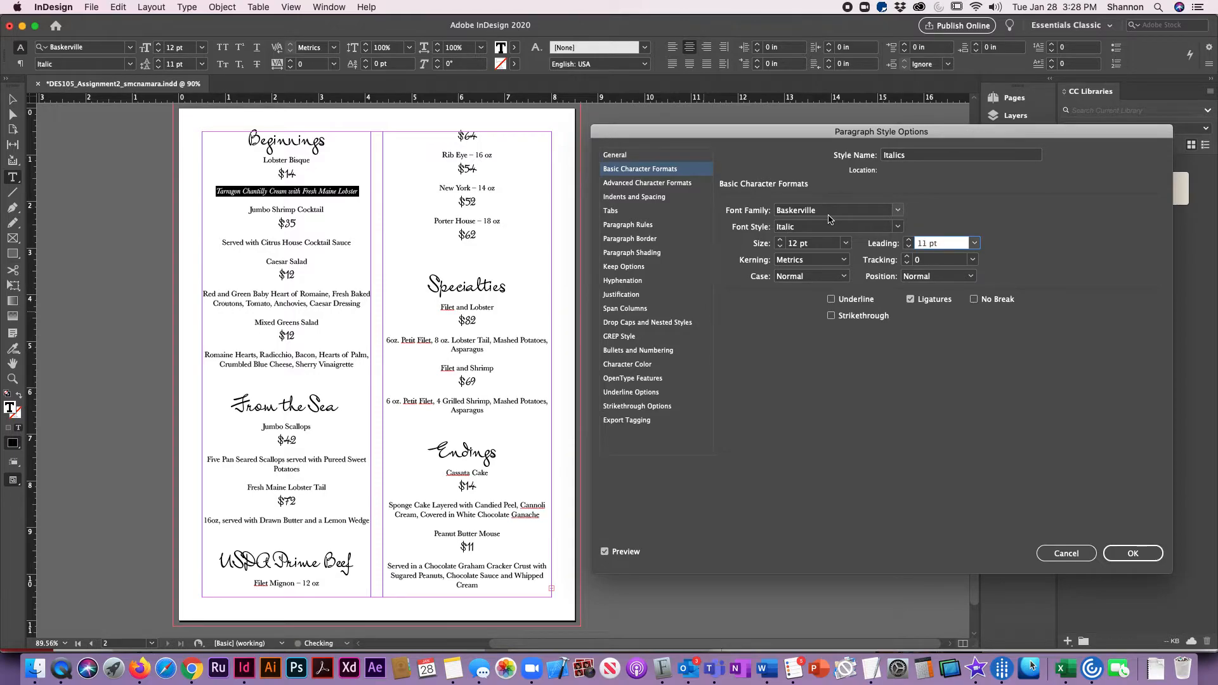
pyautogui.press('Down')
pyautogui.press('Down')
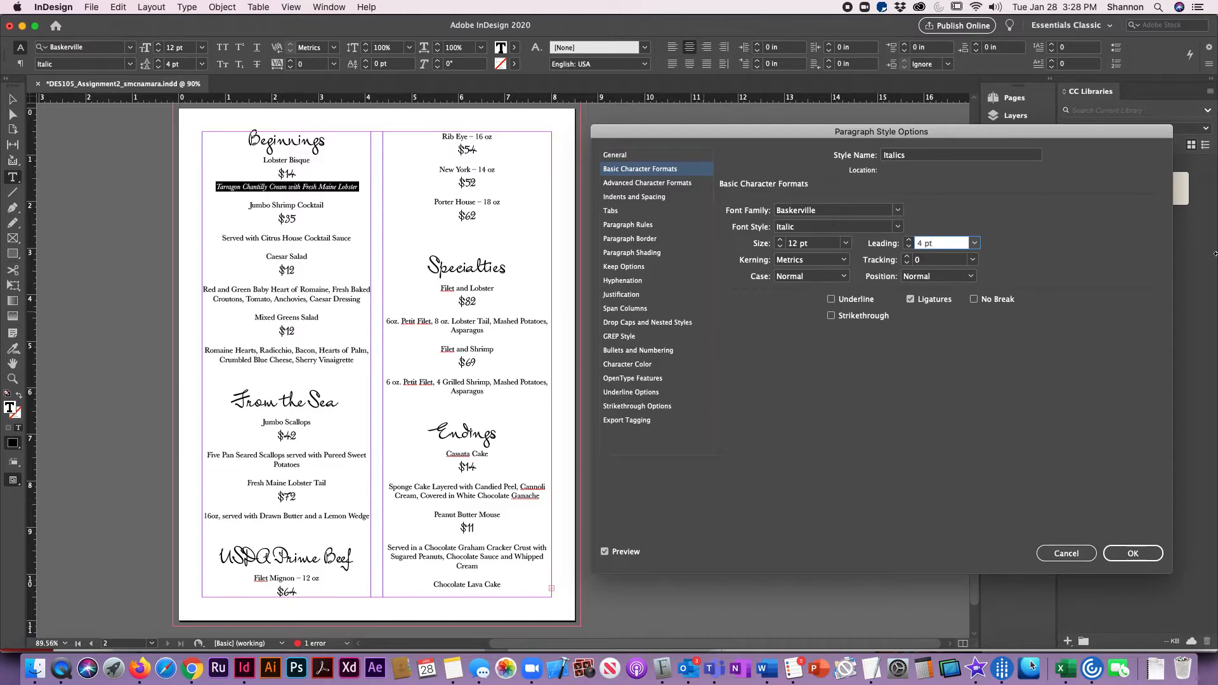
pyautogui.click(1150, 554)
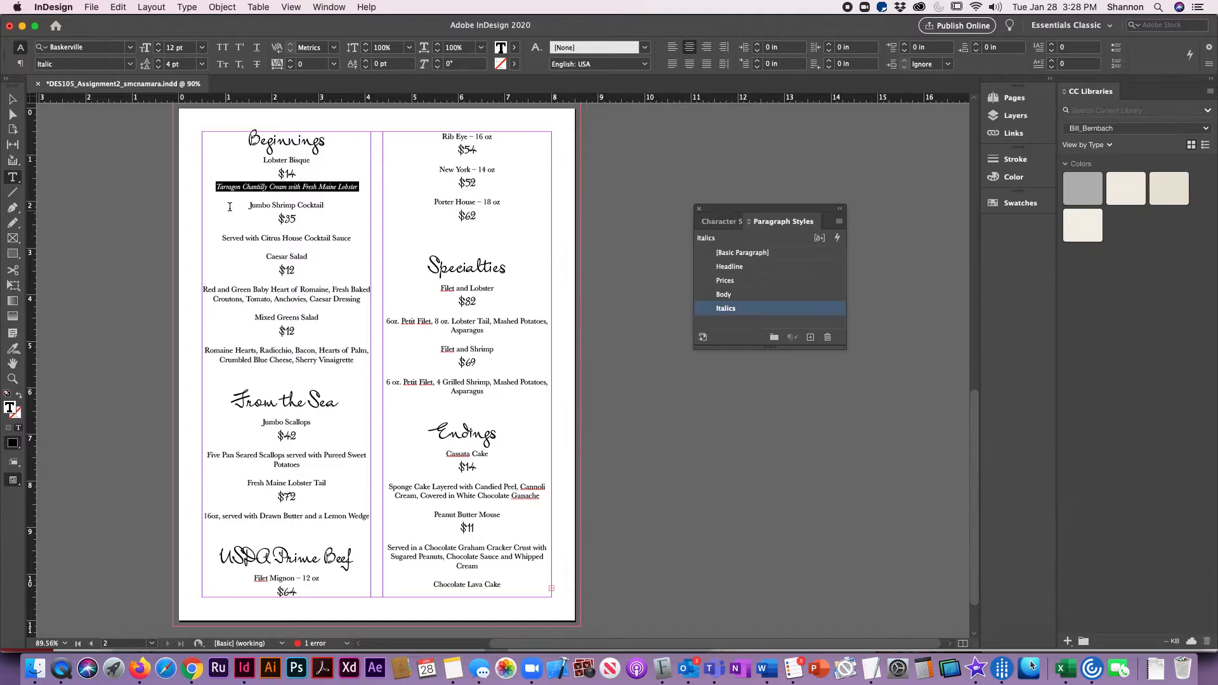
# Step: Apply the Italics paragraph style to the Jumbo Shrimp Cocktail and Caesar Salad descriptions
pyautogui.moveTo(221, 240); pyautogui.dragTo(356, 240)
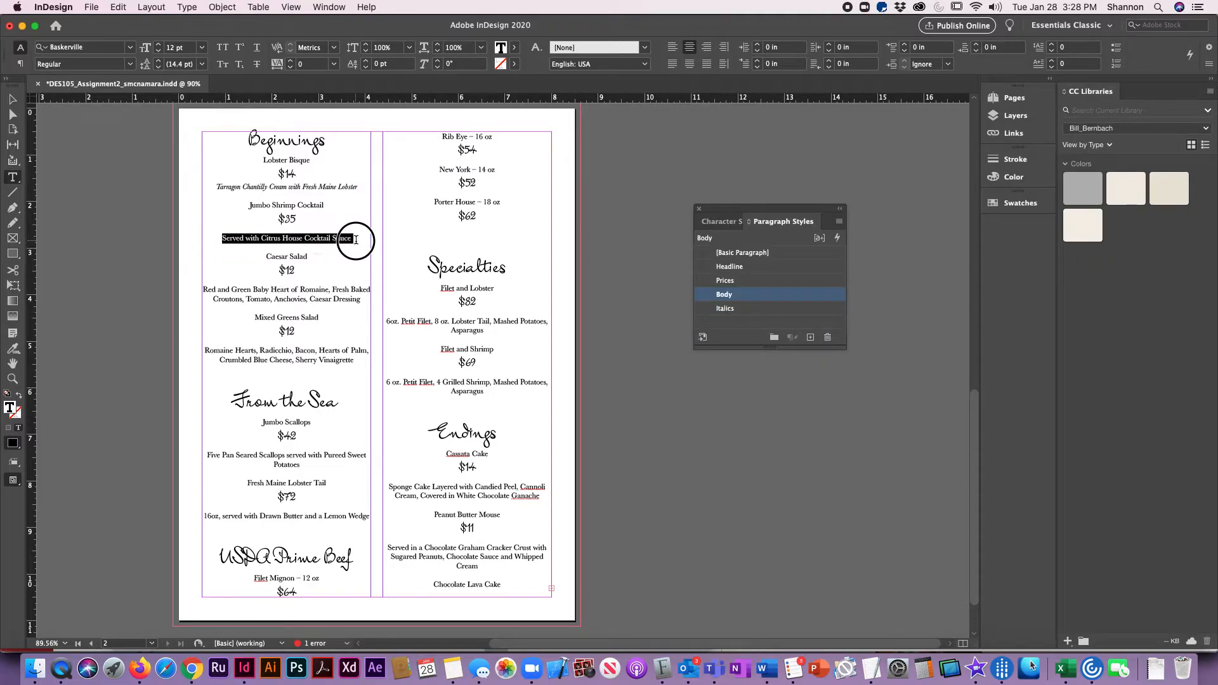
pyautogui.click(730, 309)
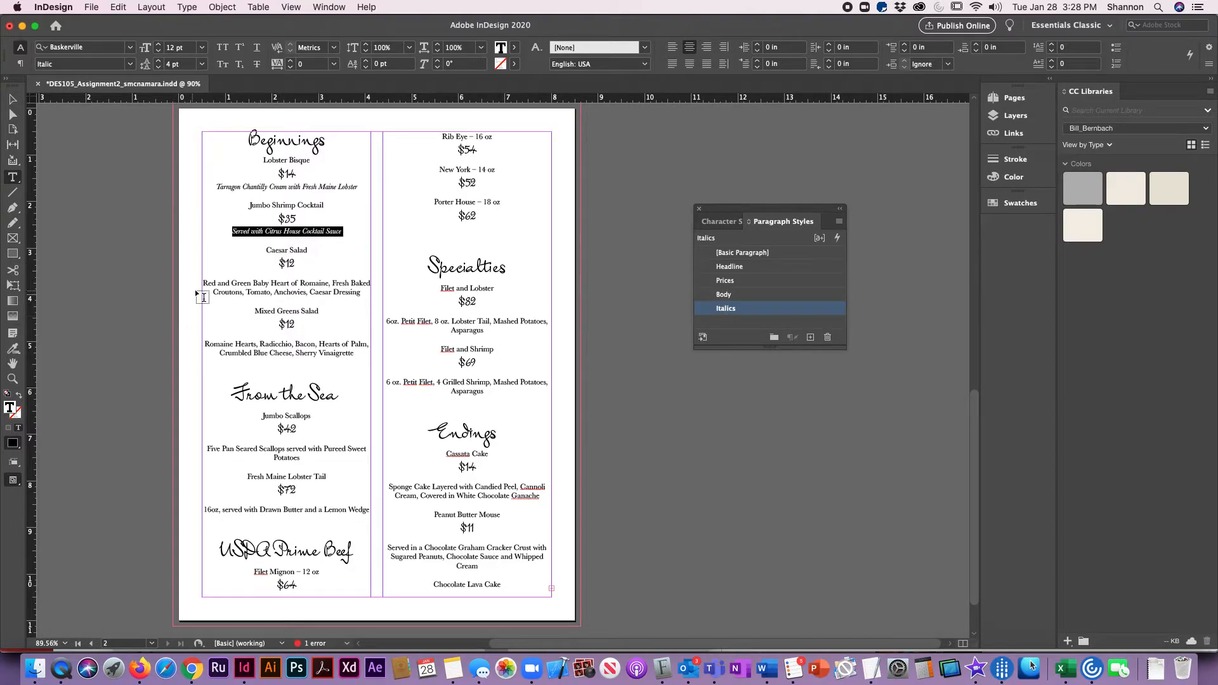
pyautogui.moveTo(204, 282); pyautogui.dragTo(367, 294)
pyautogui.click(726, 311)
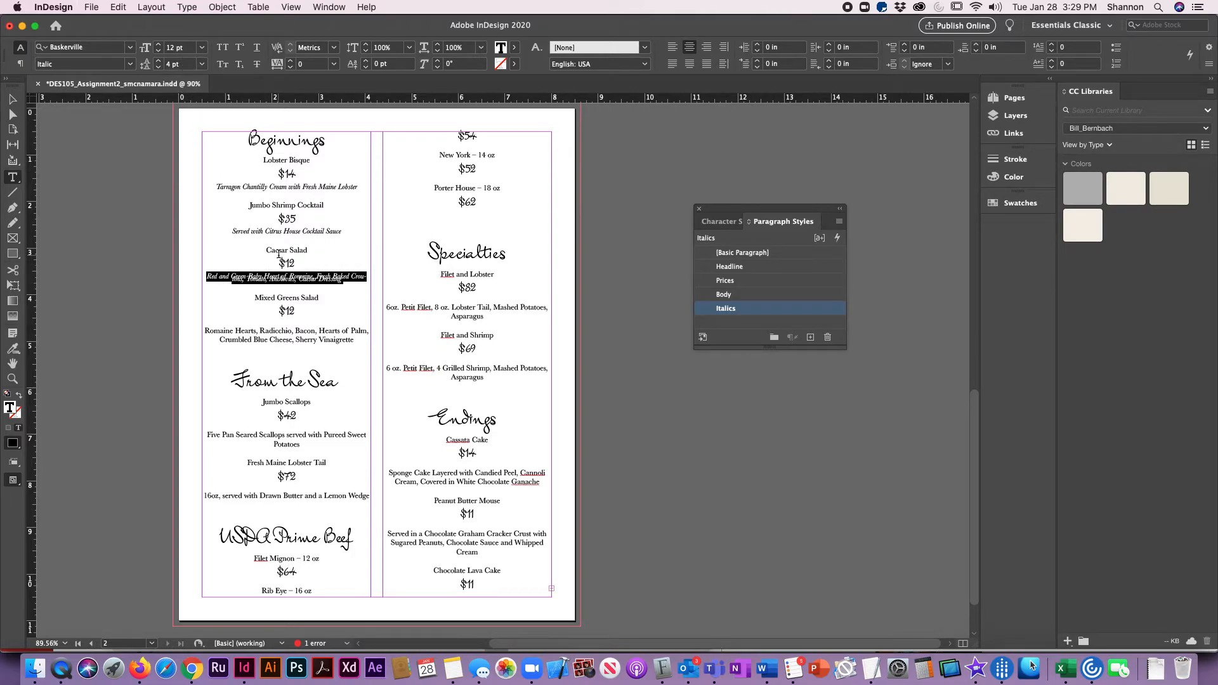
# Step: Set the leading of the two-line Caesar Salad description to 12 pt
pyautogui.click(179, 64)
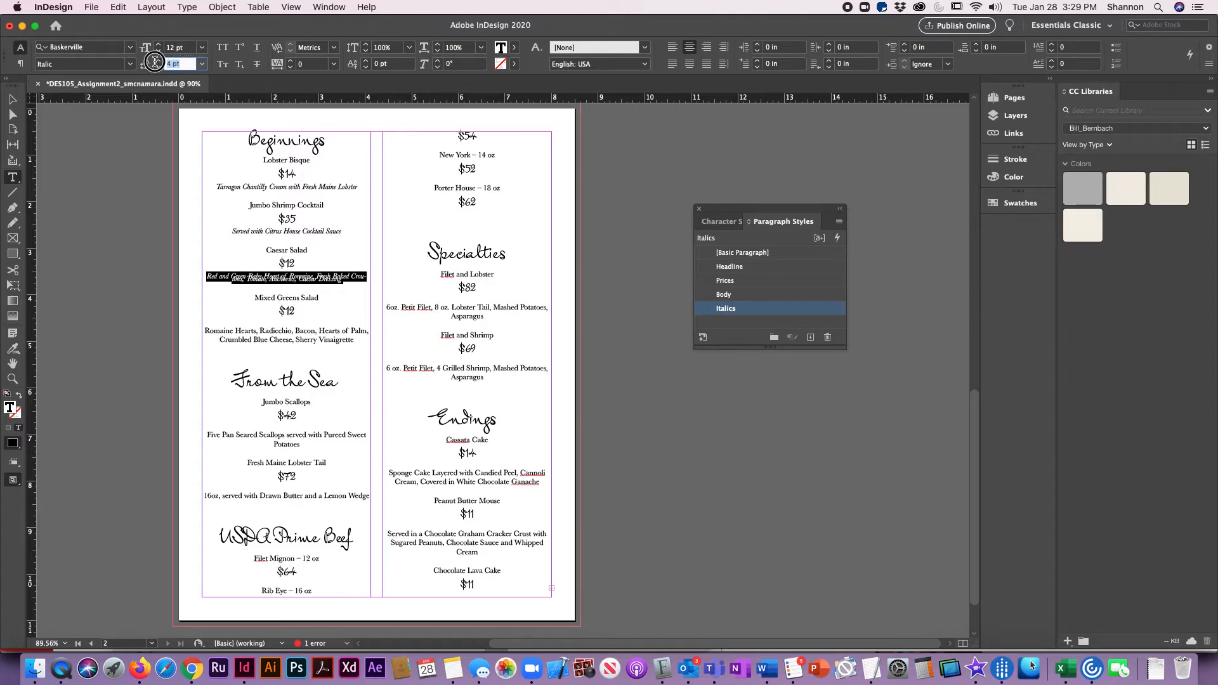
pyautogui.write('12')
pyautogui.press('Return')
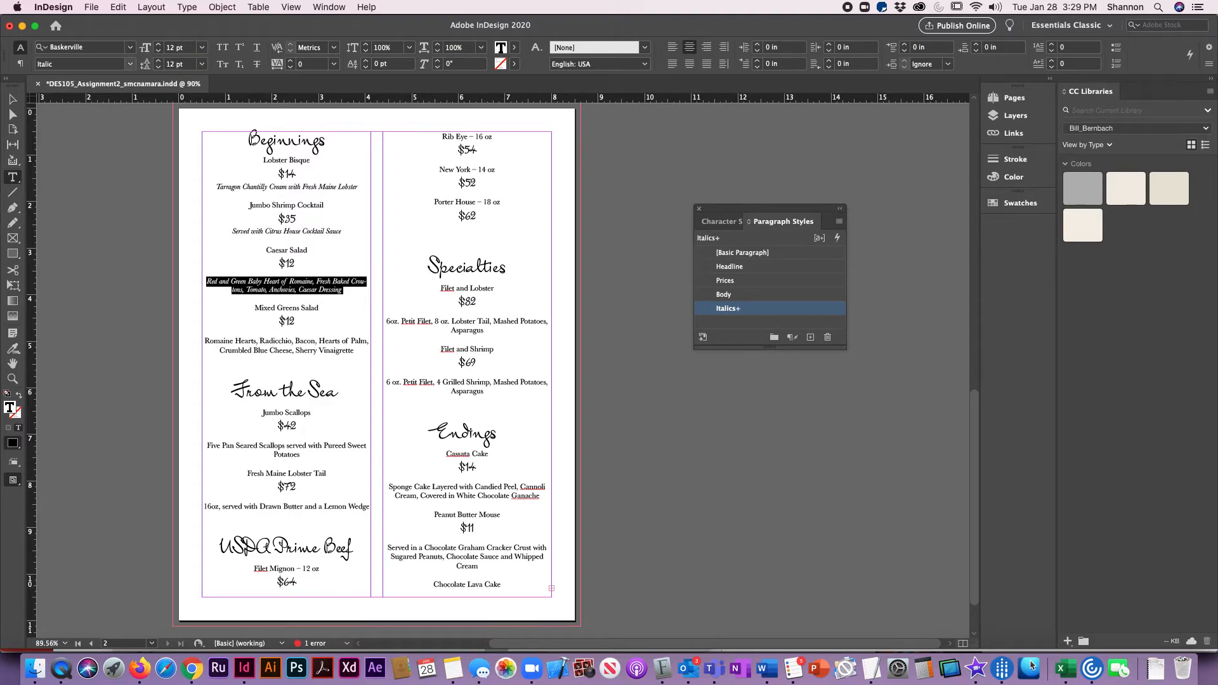
pyautogui.doubleClick(212, 281)
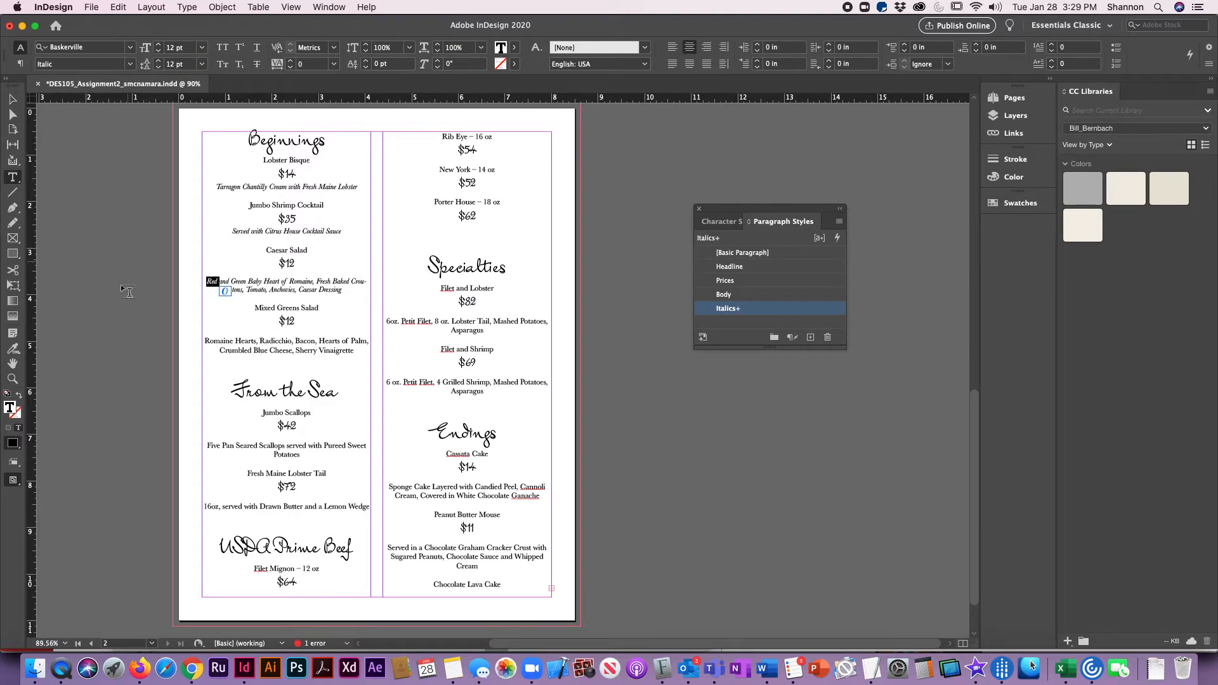
# Step: Apply the Italics paragraph style to the Mixed Greens Salad description and set its leading to 12 pt
pyautogui.moveTo(205, 343); pyautogui.dragTo(356, 351)
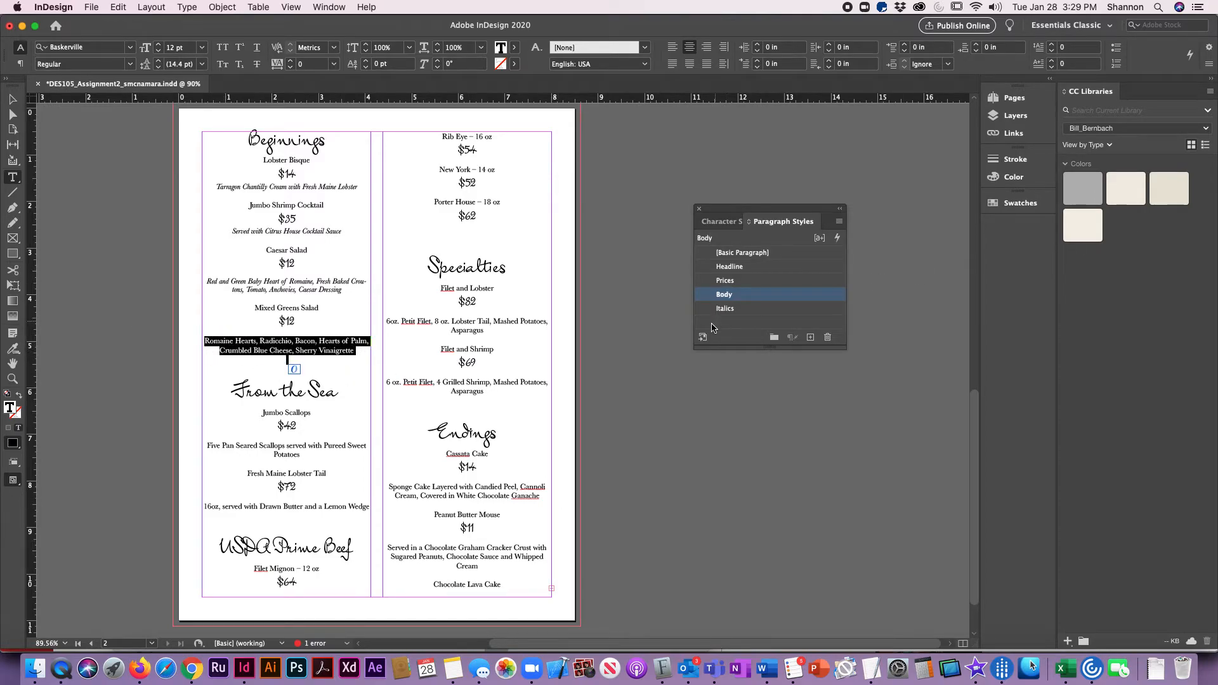
pyautogui.click(730, 309)
pyautogui.doubleClick(170, 64)
pyautogui.write('12')
pyautogui.press('Return')
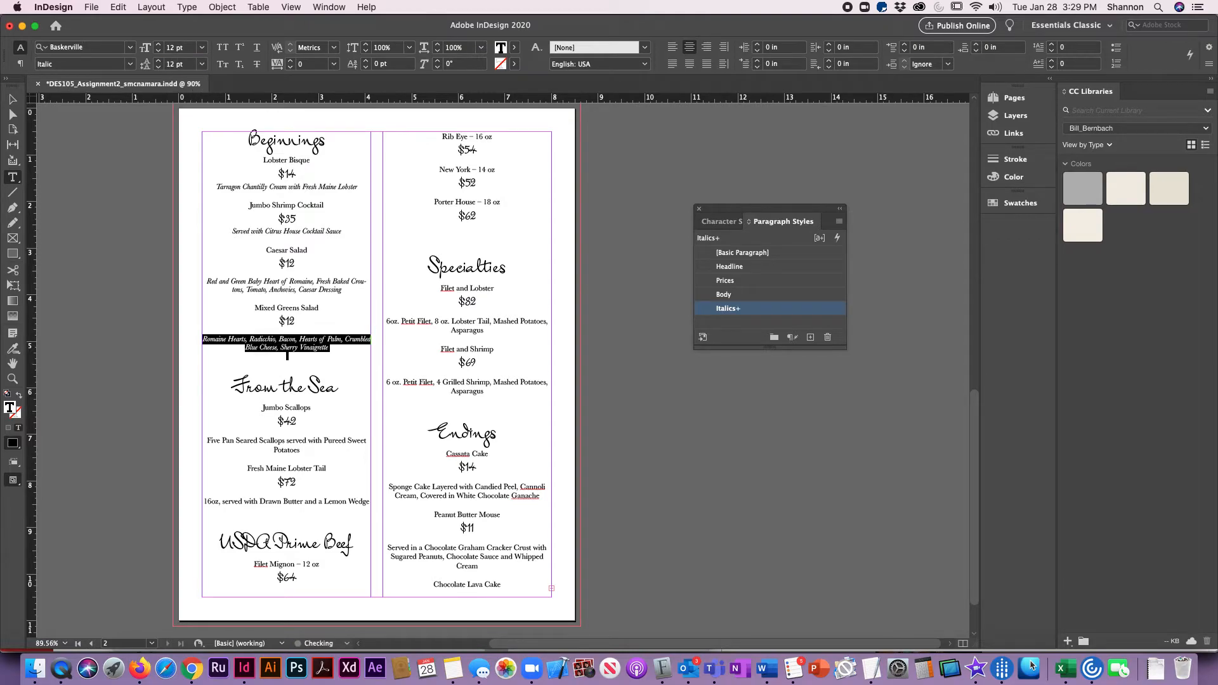
# Step: Apply the Italics paragraph style to the Jumbo Scallops and Fresh Maine Lobster Tail descriptions
pyautogui.moveTo(203, 440); pyautogui.dragTo(311, 450)
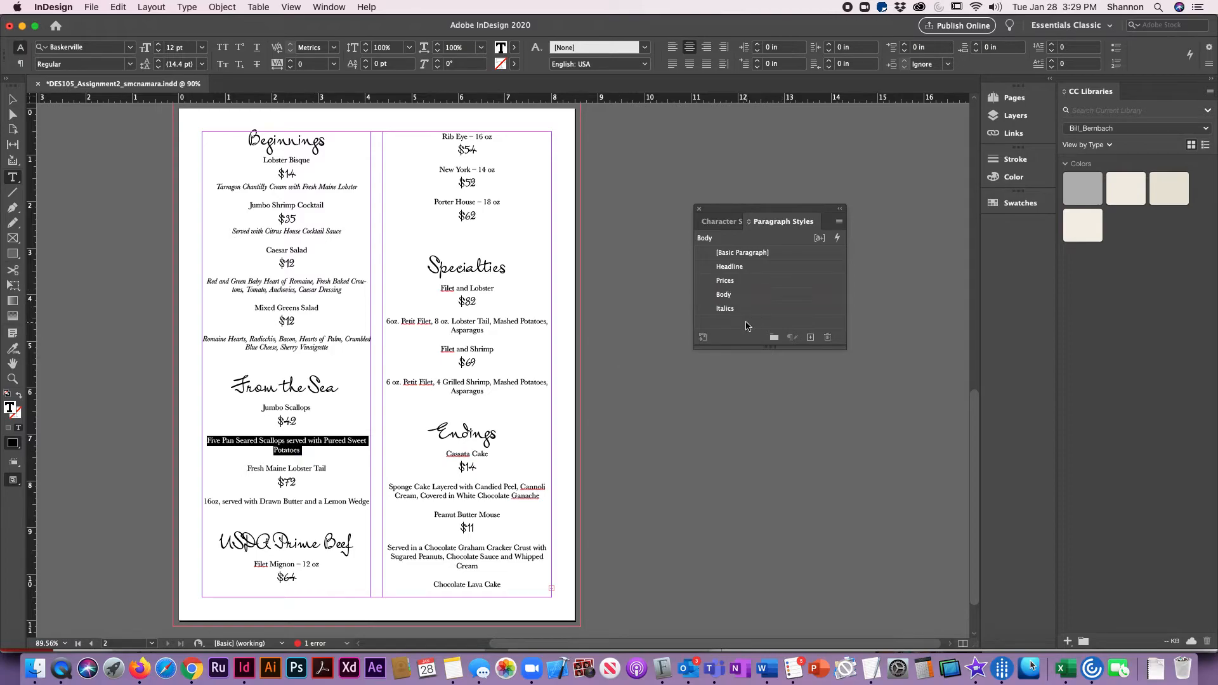
pyautogui.click(748, 309)
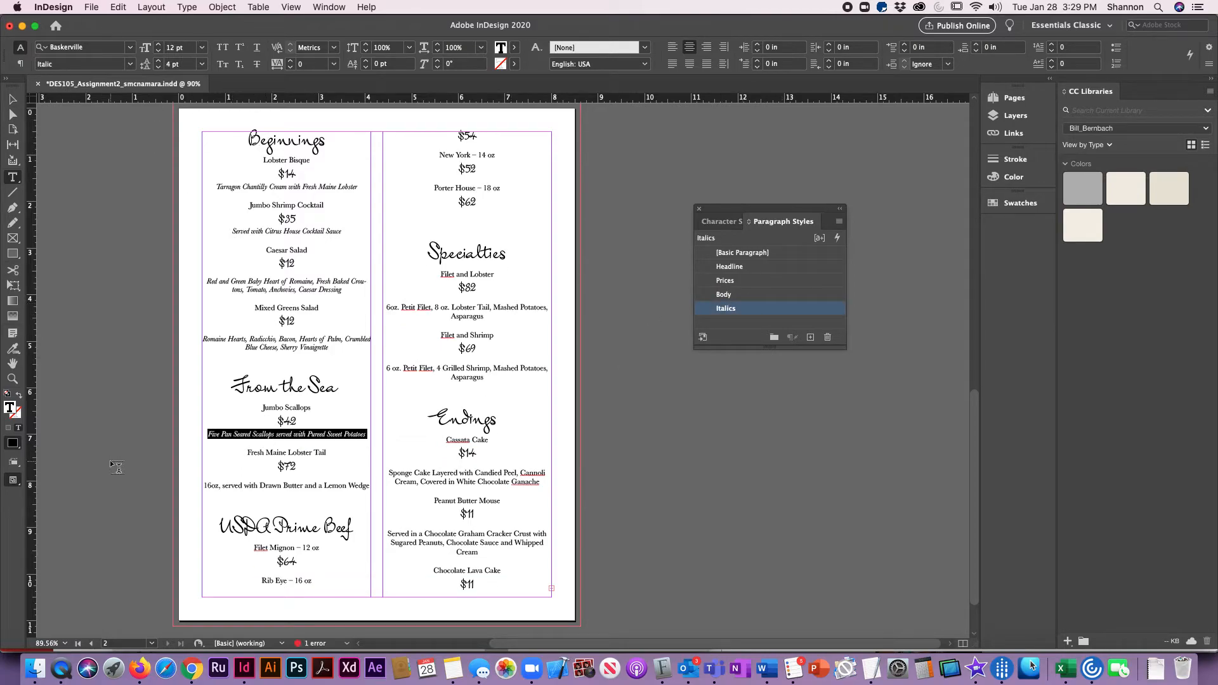
pyautogui.click(204, 487)
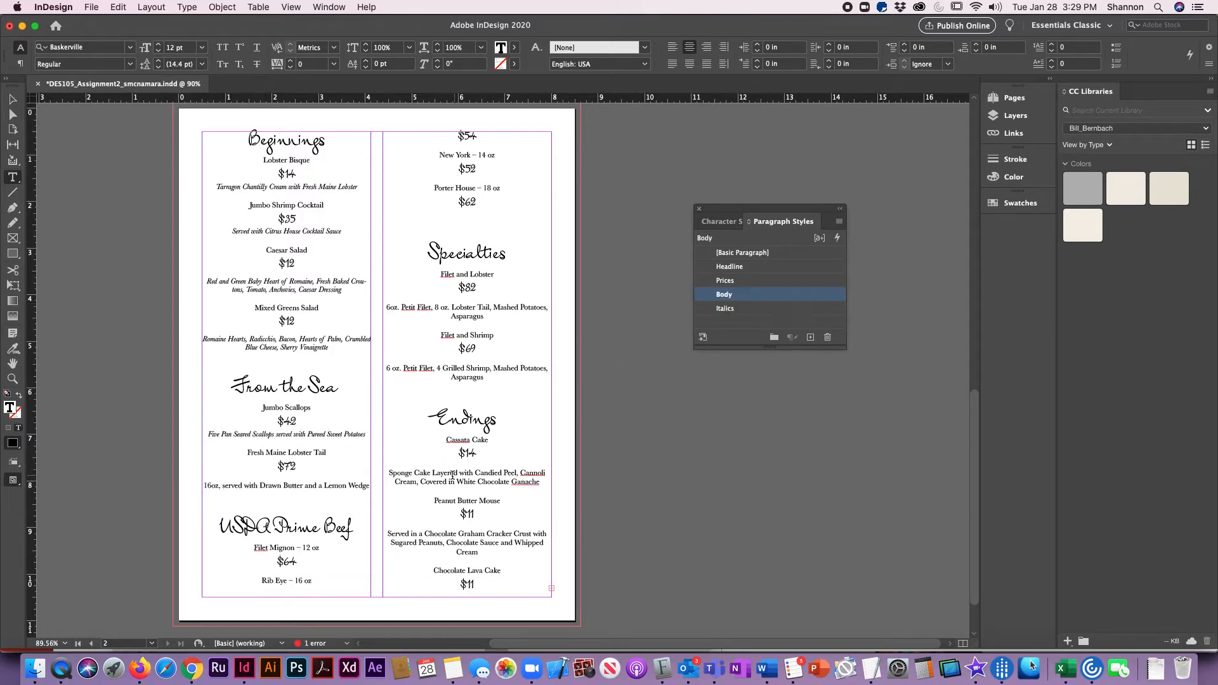
pyautogui.keyDown('shift'); pyautogui.click(368, 487); pyautogui.keyUp('shift')
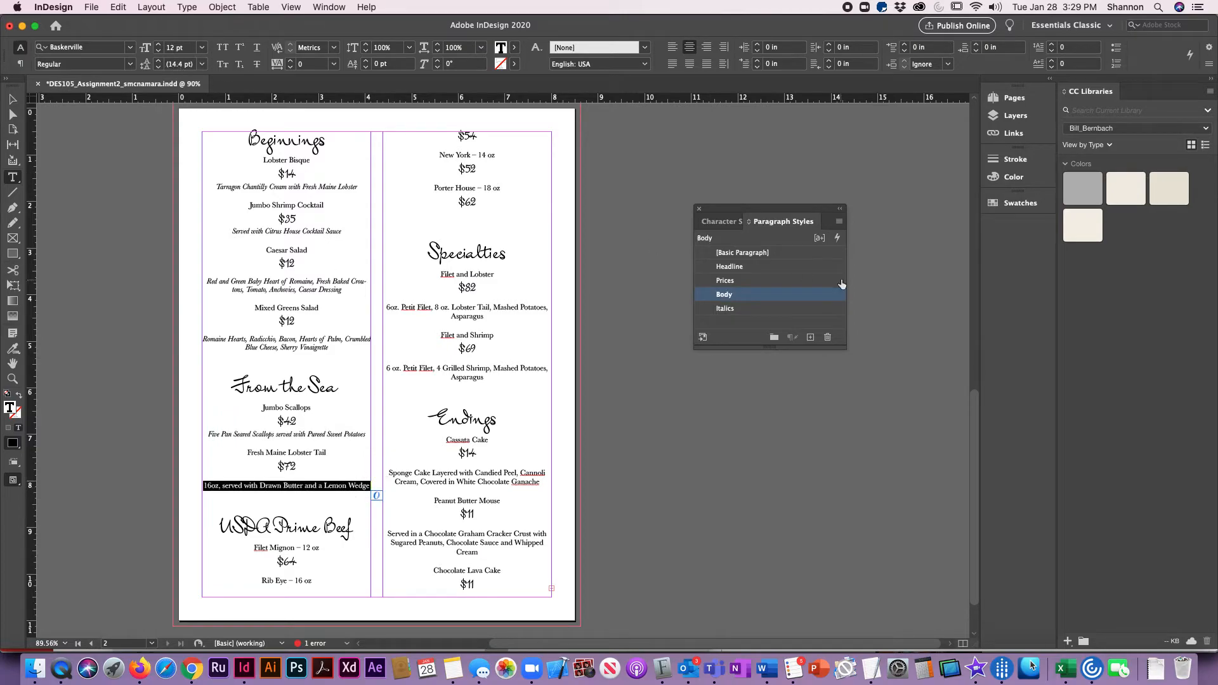
pyautogui.click(718, 309)
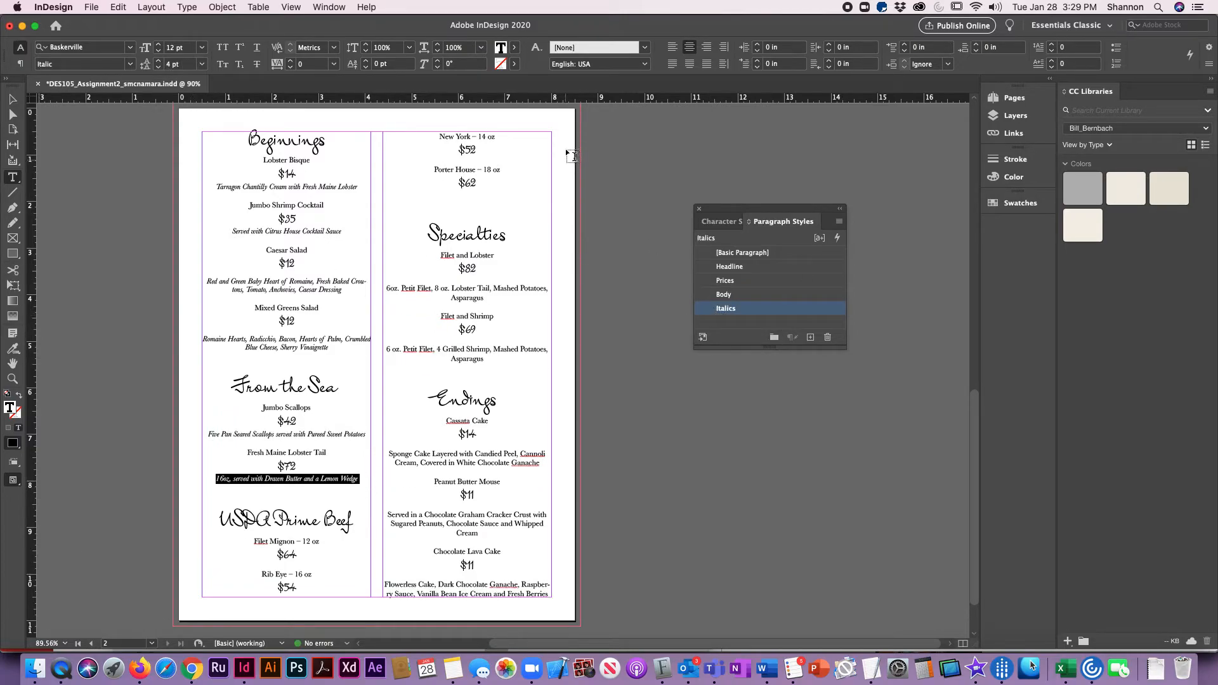
# Step: Apply the Italics paragraph style to the Filet and Lobster description and set its leading to 12 pt
pyautogui.moveTo(386, 289); pyautogui.dragTo(485, 298)
pyautogui.click(714, 309)
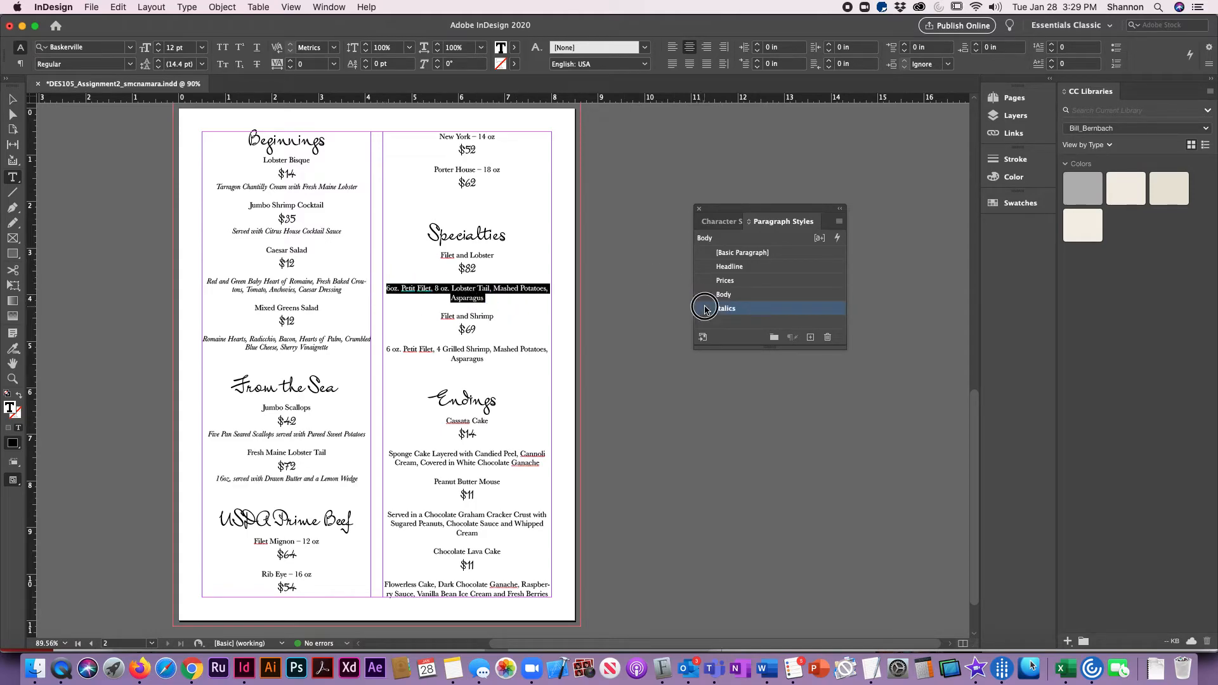
pyautogui.moveTo(189, 65); pyautogui.dragTo(112, 45)
pyautogui.write('12')
pyautogui.press('Return')
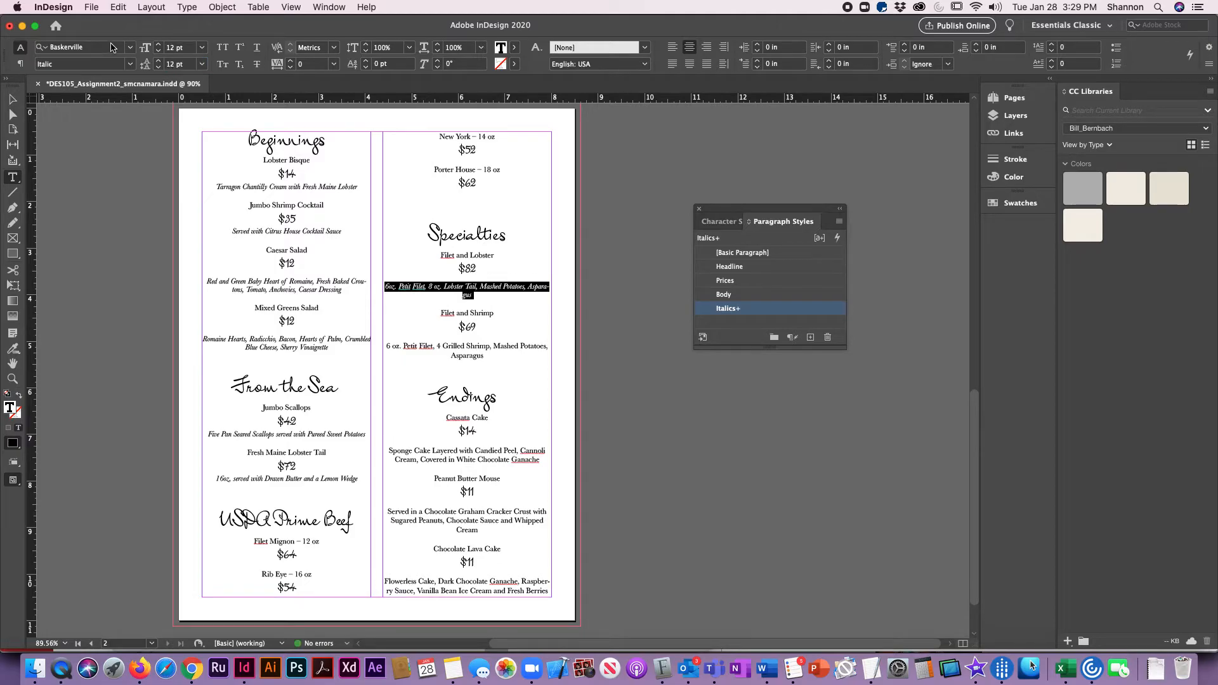
# Step: Apply the Italics paragraph style to the Filet and Shrimp description and set its leading to 12 pt
pyautogui.moveTo(482, 357); pyautogui.dragTo(382, 349)
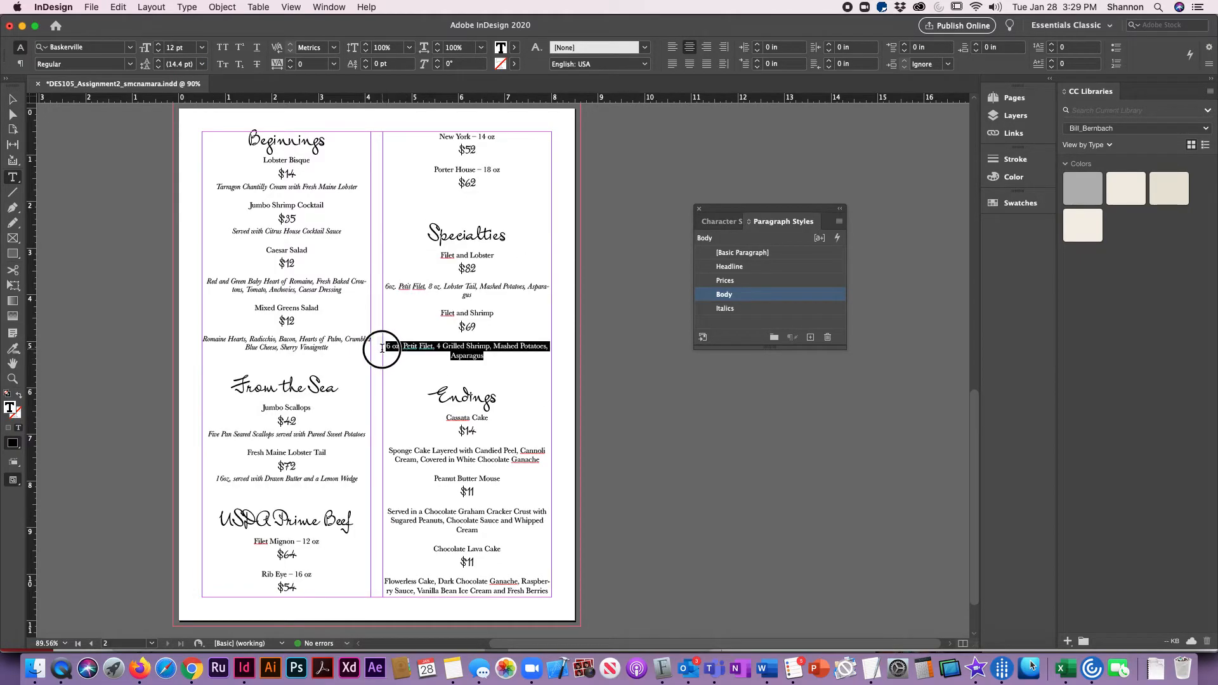
pyautogui.click(719, 309)
pyautogui.moveTo(190, 64); pyautogui.dragTo(127, 64)
pyautogui.write('12')
pyautogui.press('Return')
# Step: Delete two empty lines between the Filet and Shrimp description and the Endings headline
pyautogui.click(467, 371)
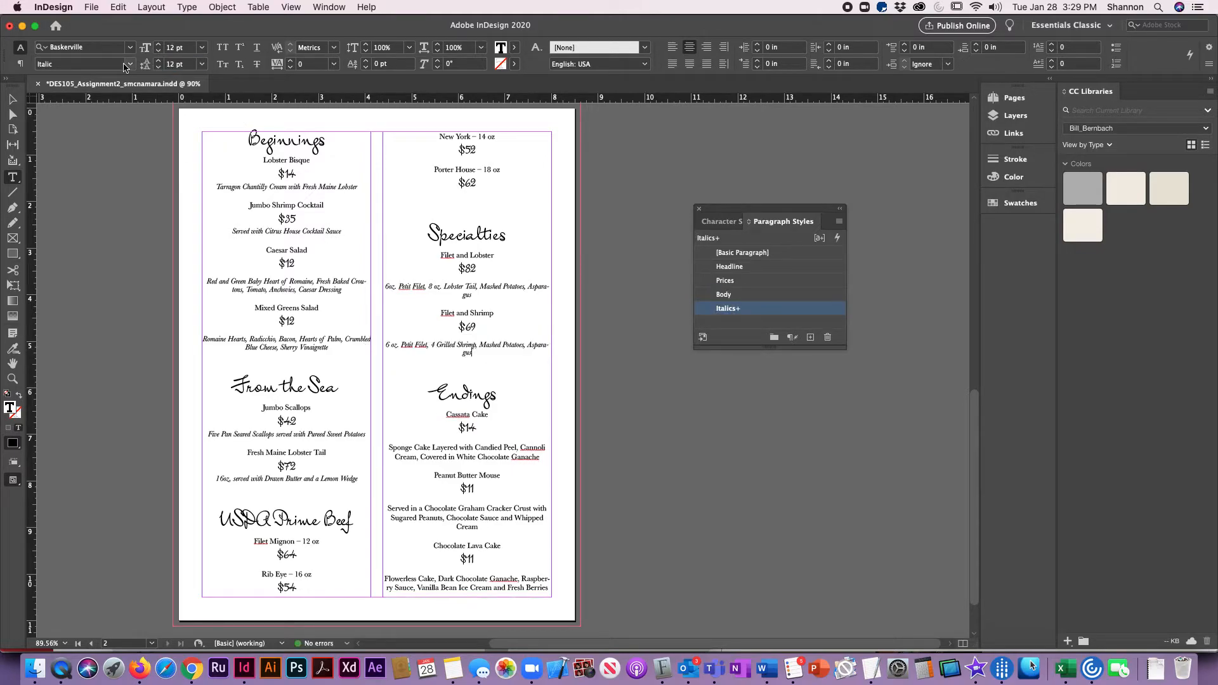
pyautogui.press('BackSpace')
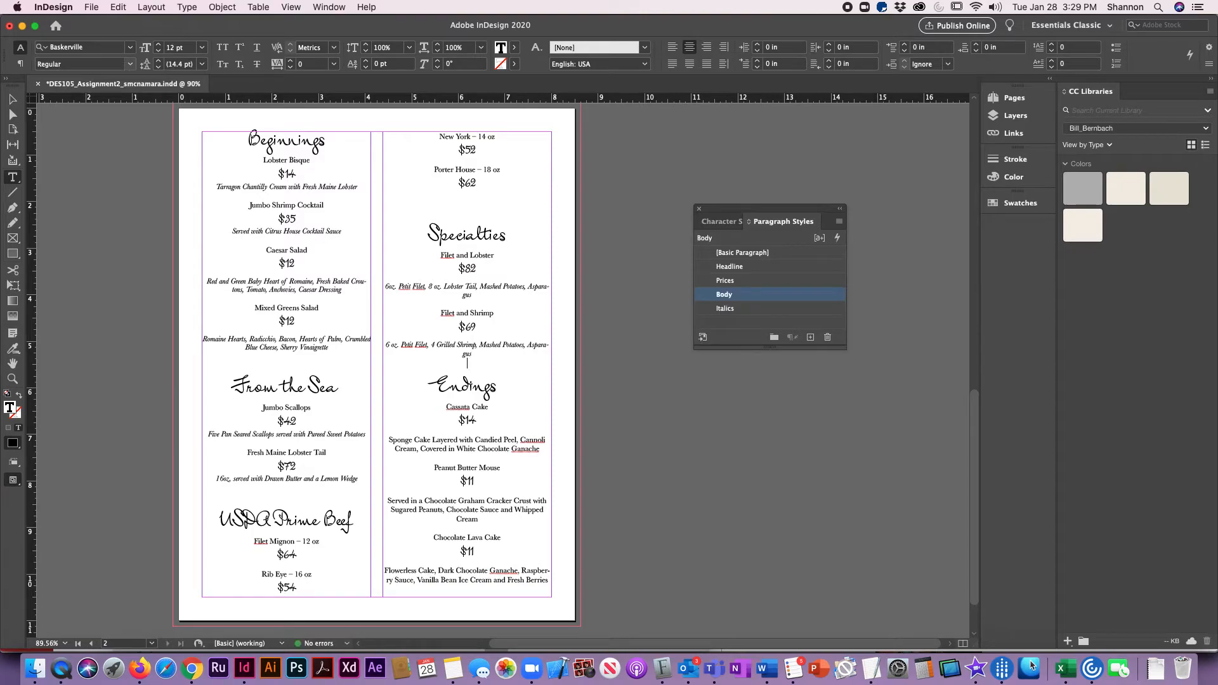
pyautogui.press('BackSpace')
# Step: Apply the Italics paragraph style to the Cassata Cake description and set its leading to 12 pt
pyautogui.press('Down')
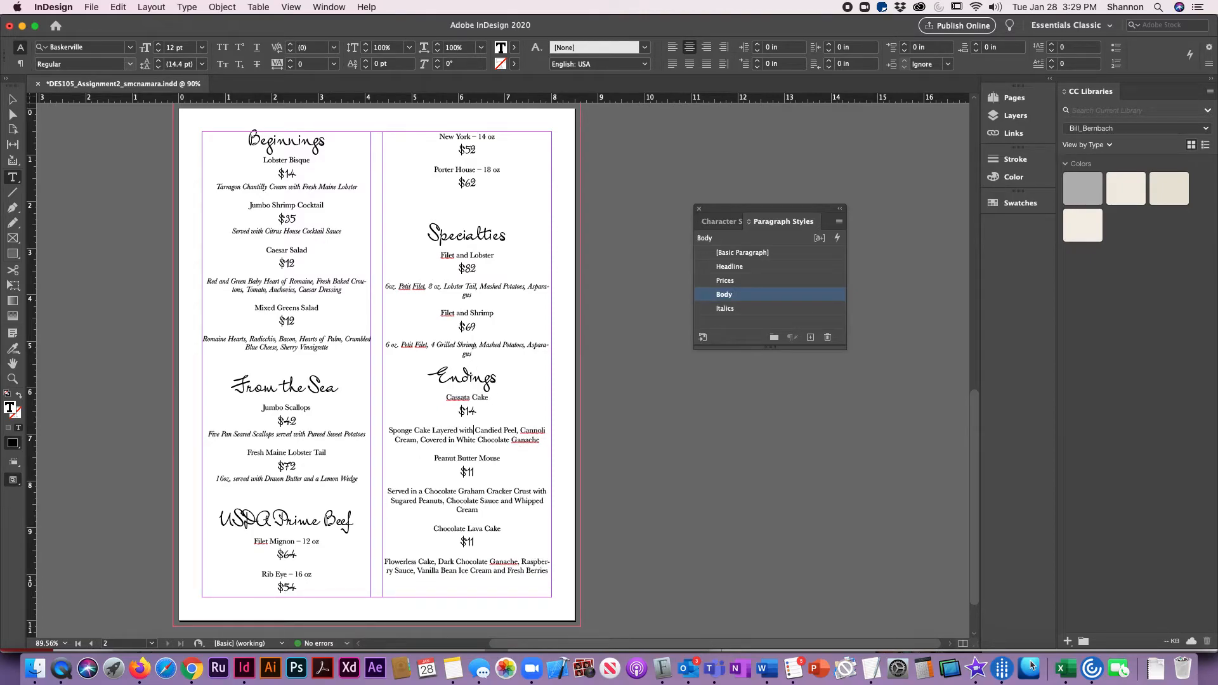
pyautogui.press('shift+super+Left')
pyautogui.press('shift+super+Left')
pyautogui.press('shift+super+Left')
pyautogui.press('Left')
pyautogui.hotkey('shift', 'Down')
pyautogui.hotkey('shift', 'Down')
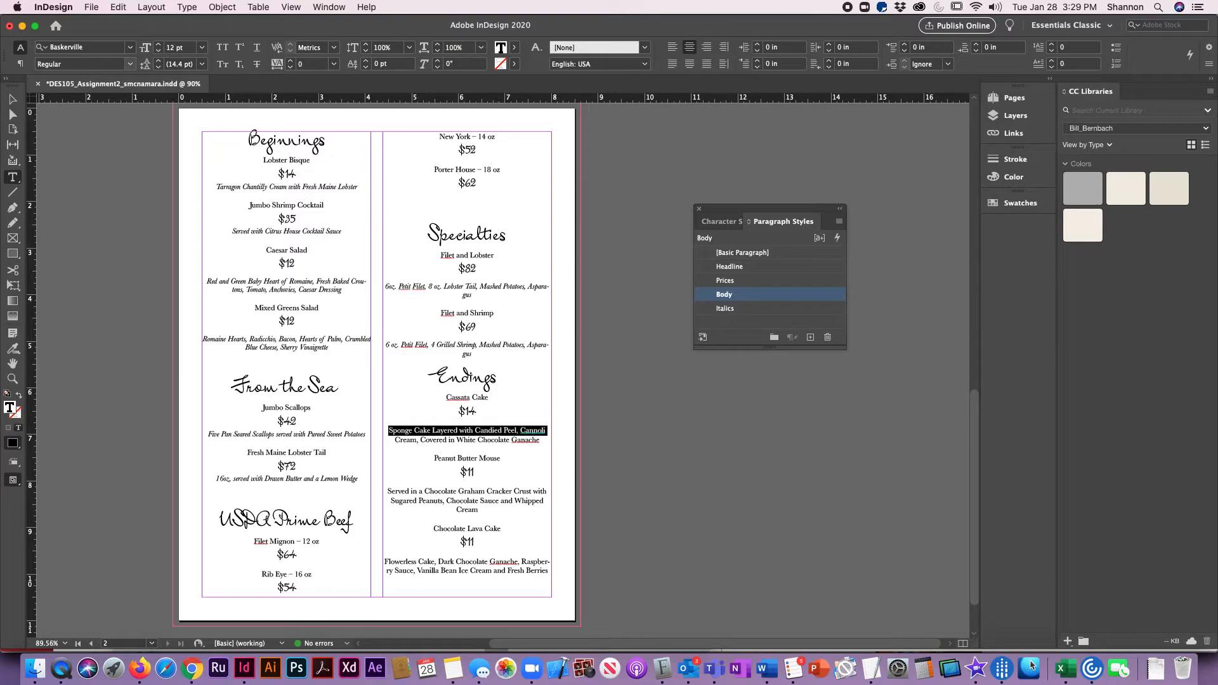
pyautogui.click(765, 309)
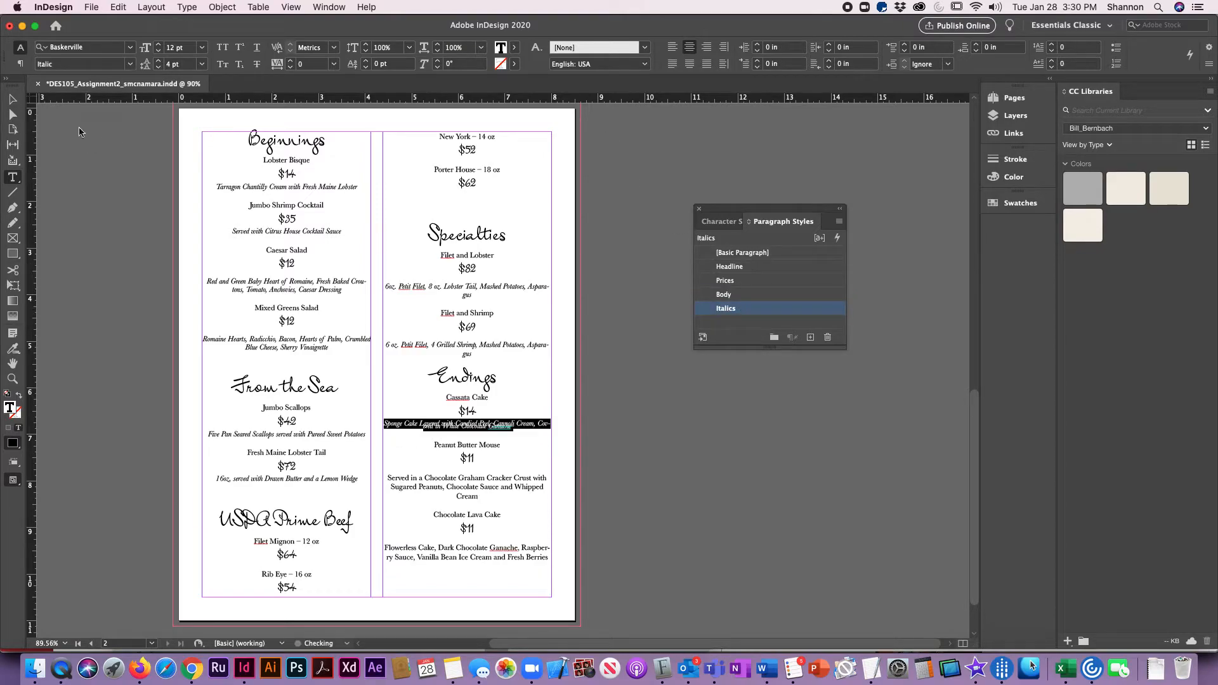
pyautogui.moveTo(189, 64); pyautogui.dragTo(141, 64)
pyautogui.write('12')
pyautogui.press('Return')
# Step: Apply the Italics paragraph style to the Peanut Butter Mouse description and set its leading to 12 pt
pyautogui.press('Down')
pyautogui.press('Down')
pyautogui.press('Down')
pyautogui.press('Down')
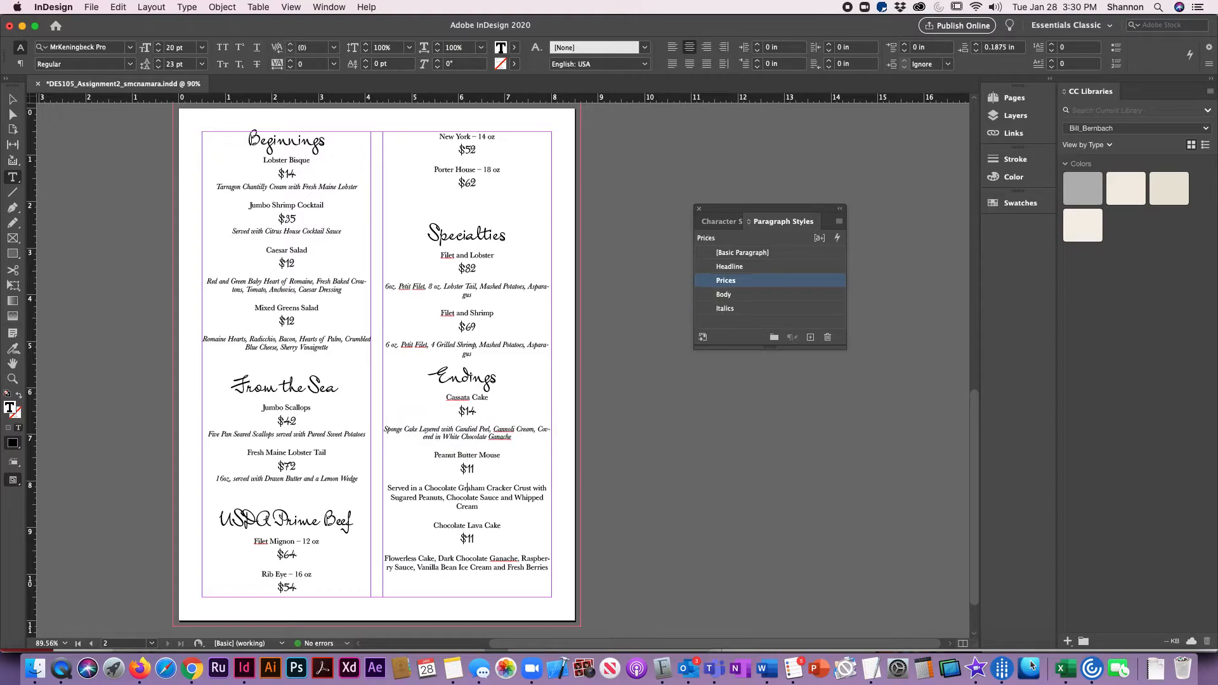
pyautogui.hotkey('shift', 'Down')
pyautogui.hotkey('shift', 'Down')
pyautogui.hotkey('shift', 'Down')
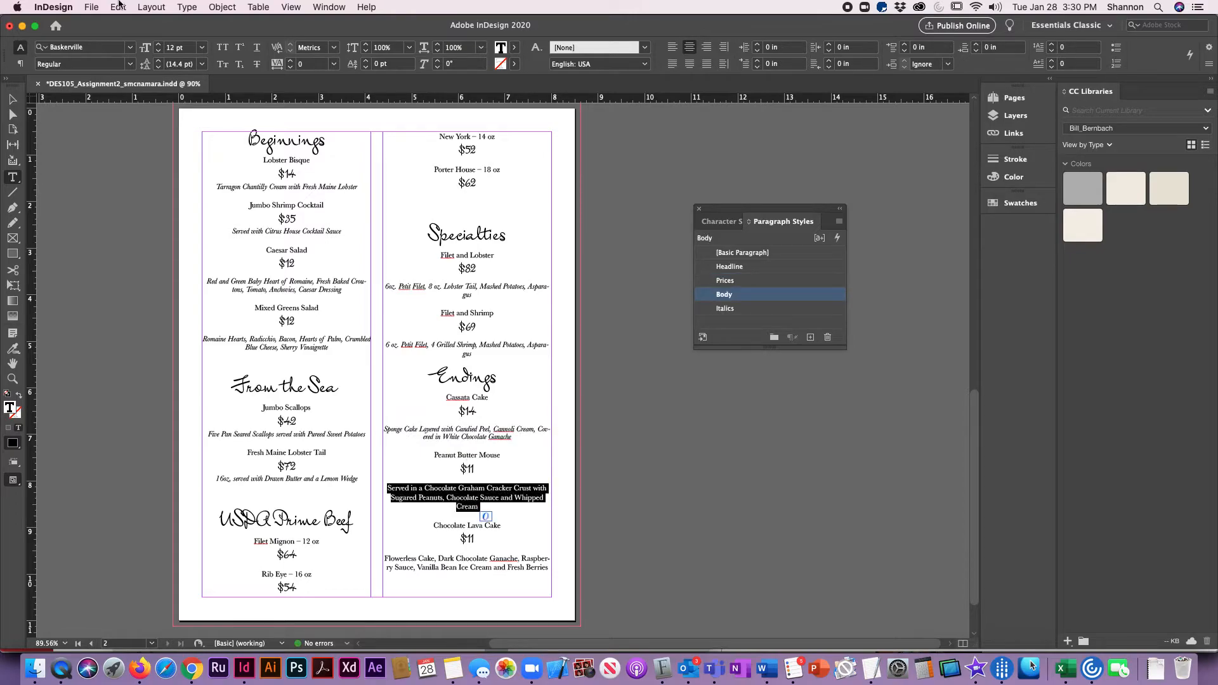
pyautogui.click(736, 310)
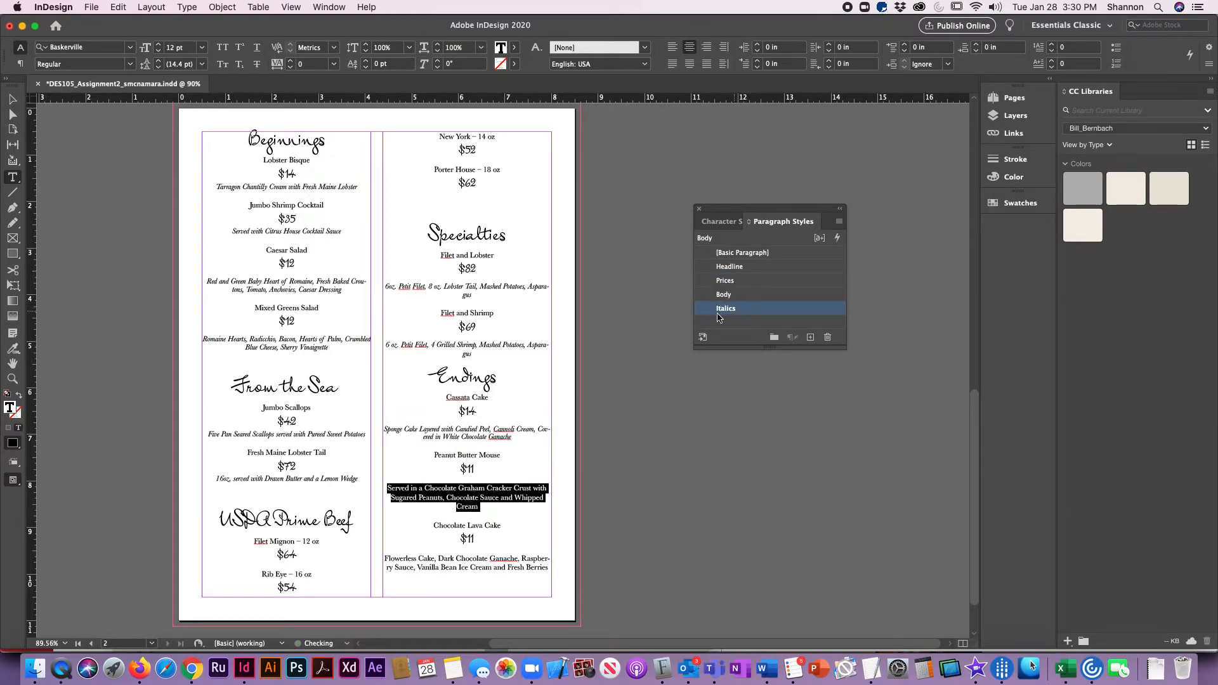
pyautogui.click(181, 64)
pyautogui.write('12')
pyautogui.press('Return')
# Step: Apply the Italics paragraph style to the Chocolate Lava Cake description and set its leading to 12 pt
pyautogui.click(419, 546)
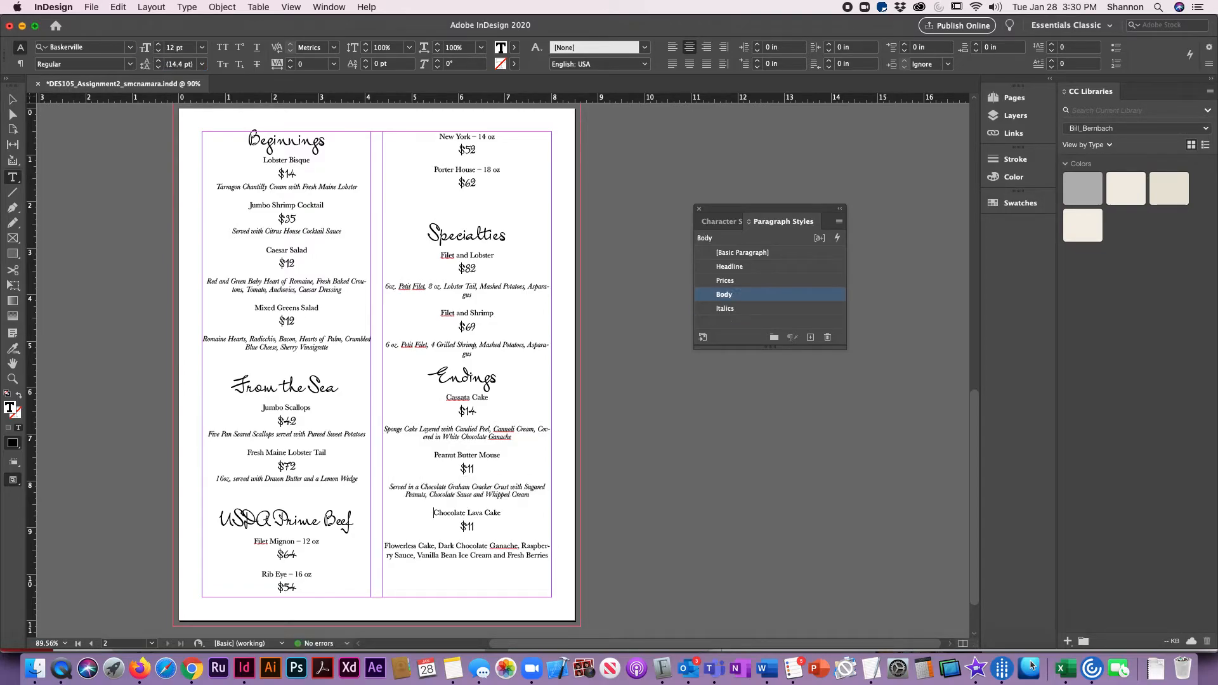
pyautogui.doubleClick(421, 547)
pyautogui.click(419, 546)
pyautogui.press('Left')
pyautogui.press('Left')
pyautogui.press('Left')
pyautogui.press('Left')
pyautogui.press('Left')
pyautogui.hotkey('shift', 'Down')
pyautogui.hotkey('shift', 'Down')
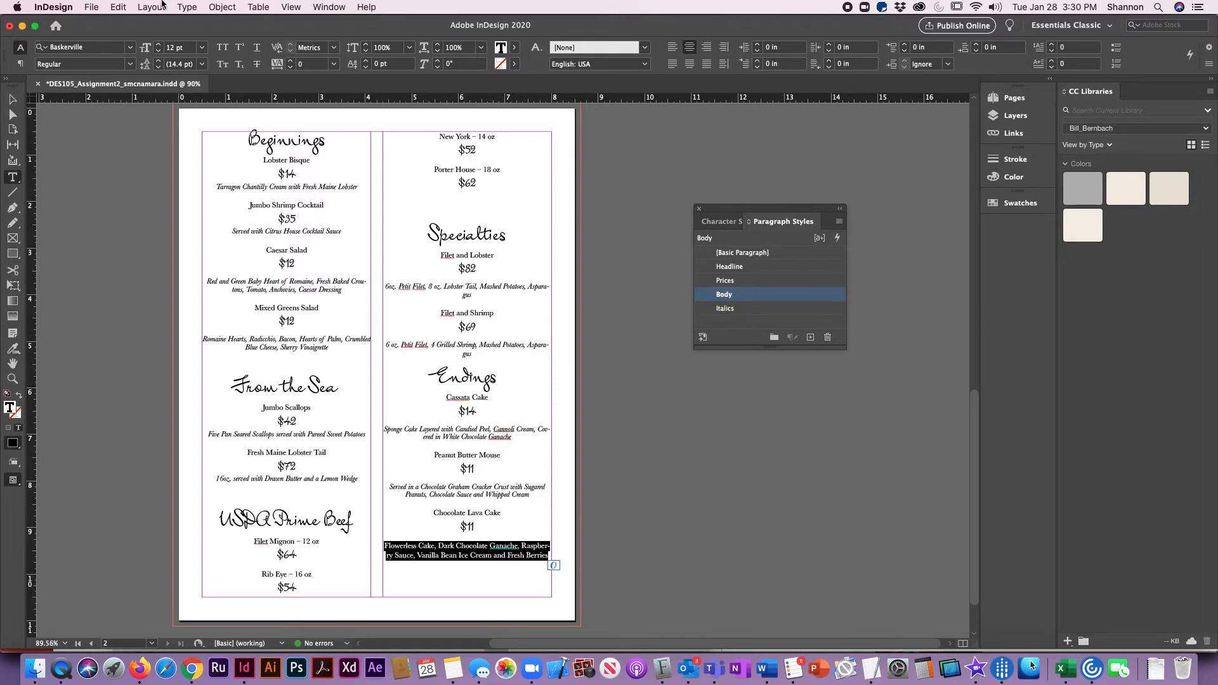
pyautogui.click(741, 311)
pyautogui.tripleClick(185, 64)
pyautogui.write('12')
pyautogui.press('Return')
pyautogui.press('Right')
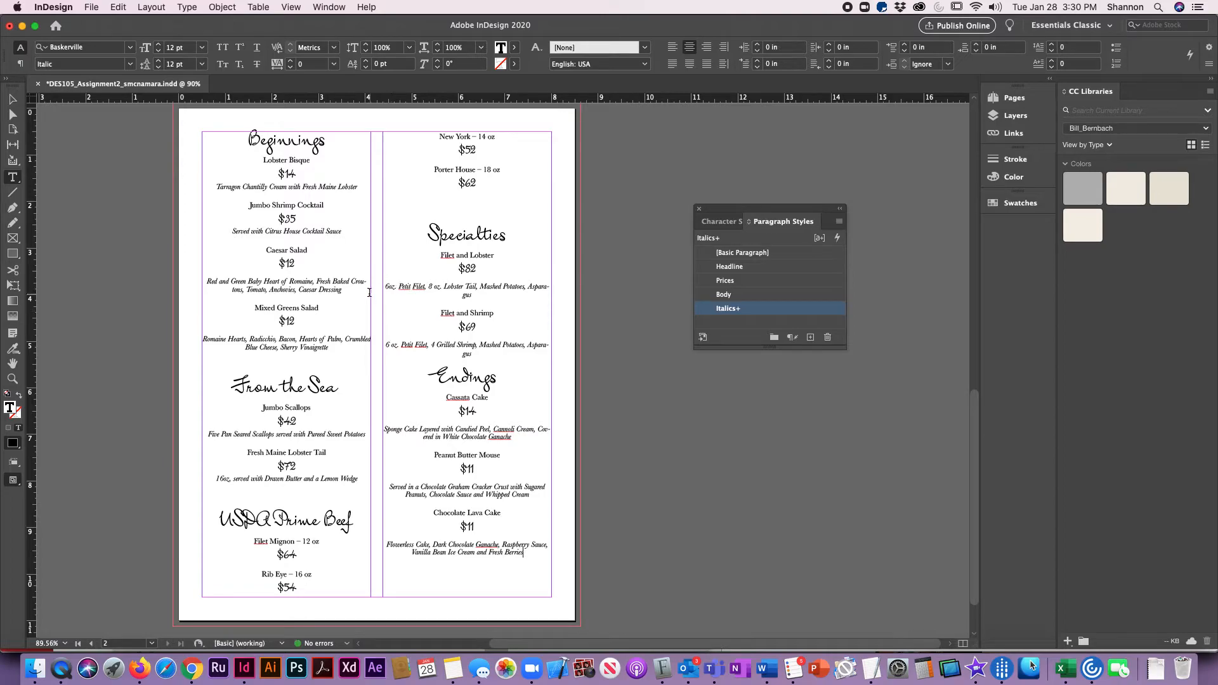
# Step: Insert line breaks before "Croutons" in the Caesar Salad description, "Mashed" in both Filet descriptions, and "Cannoli" in the Cassata Cake description
pyautogui.click(407, 348)
pyautogui.hotkey('shift', 'Return')
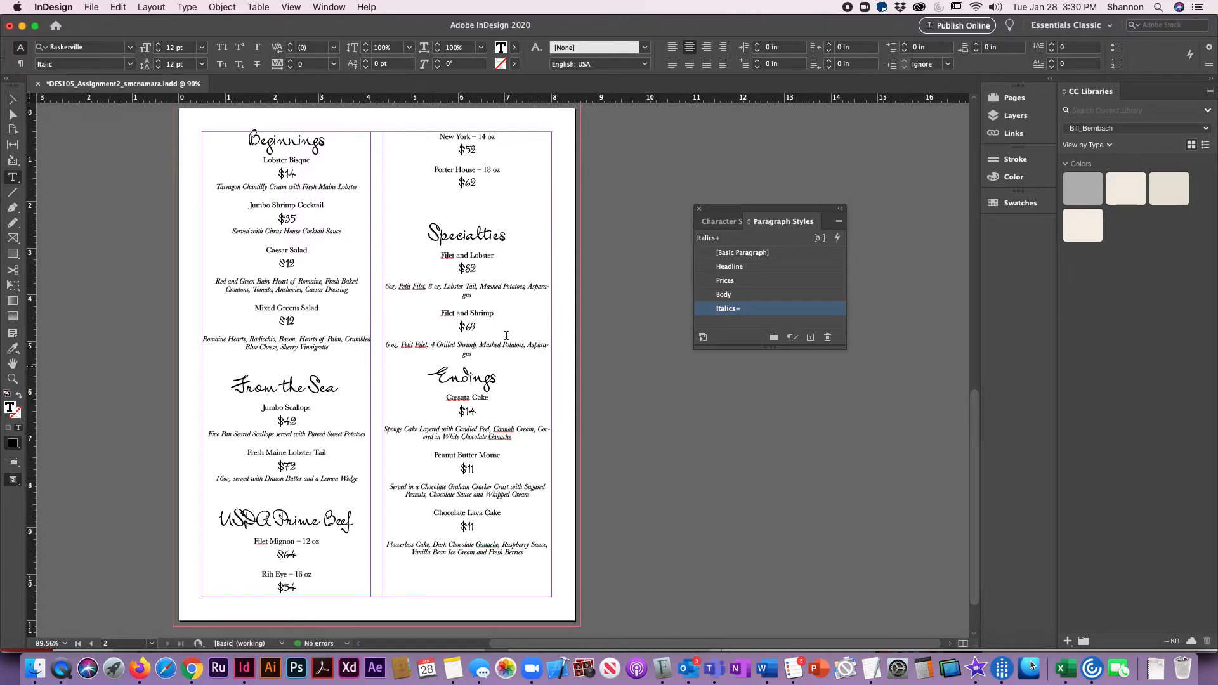
pyautogui.click(528, 287)
pyautogui.hotkey('shift', 'Return')
pyautogui.press('BackSpace')
pyautogui.hotkey('shift', 'Return')
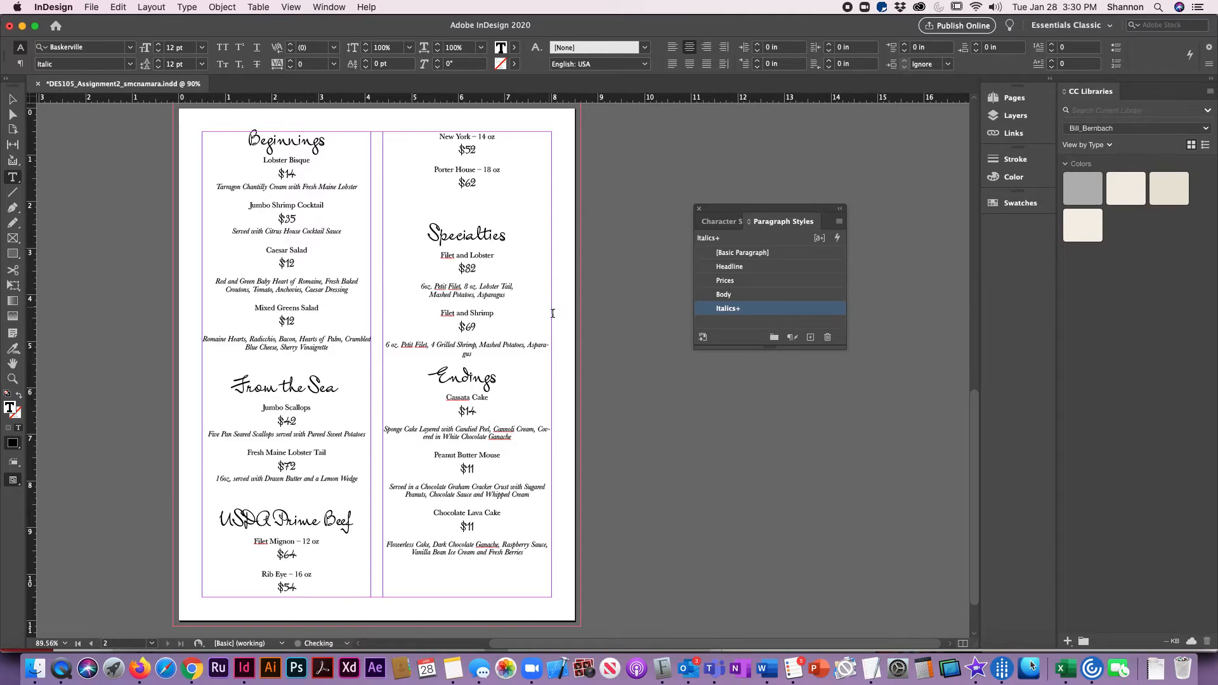
pyautogui.hotkey('shift', 'Return')
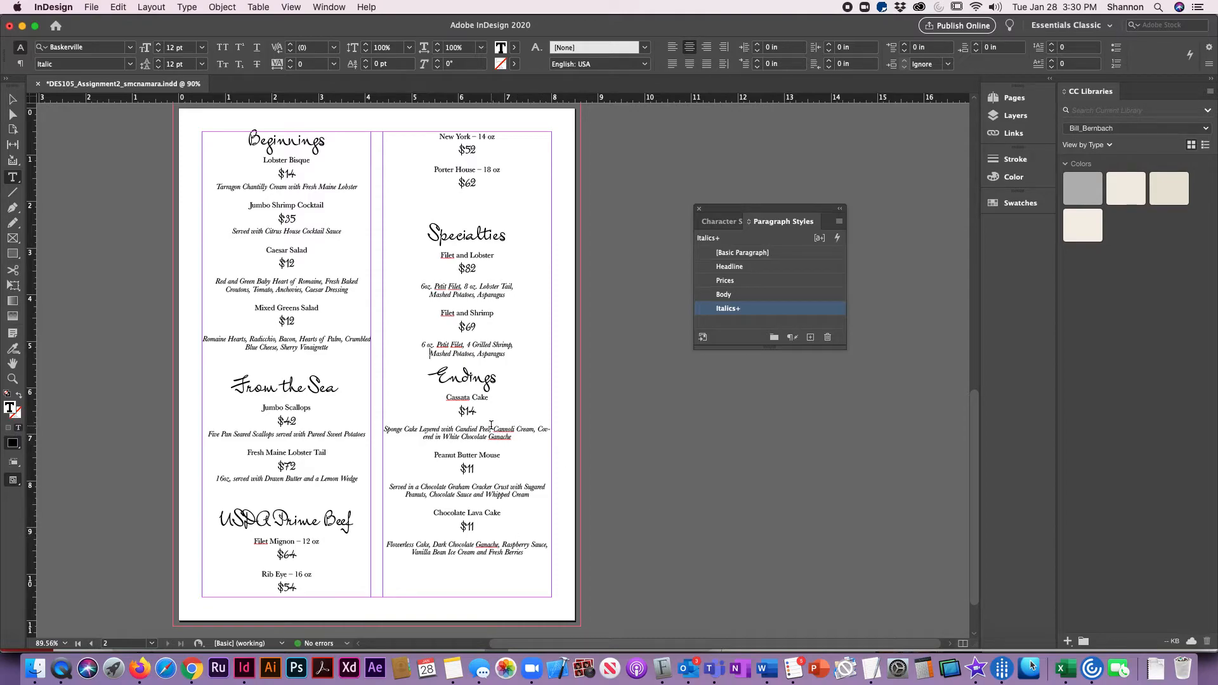
pyautogui.hotkey('shift', 'Return')
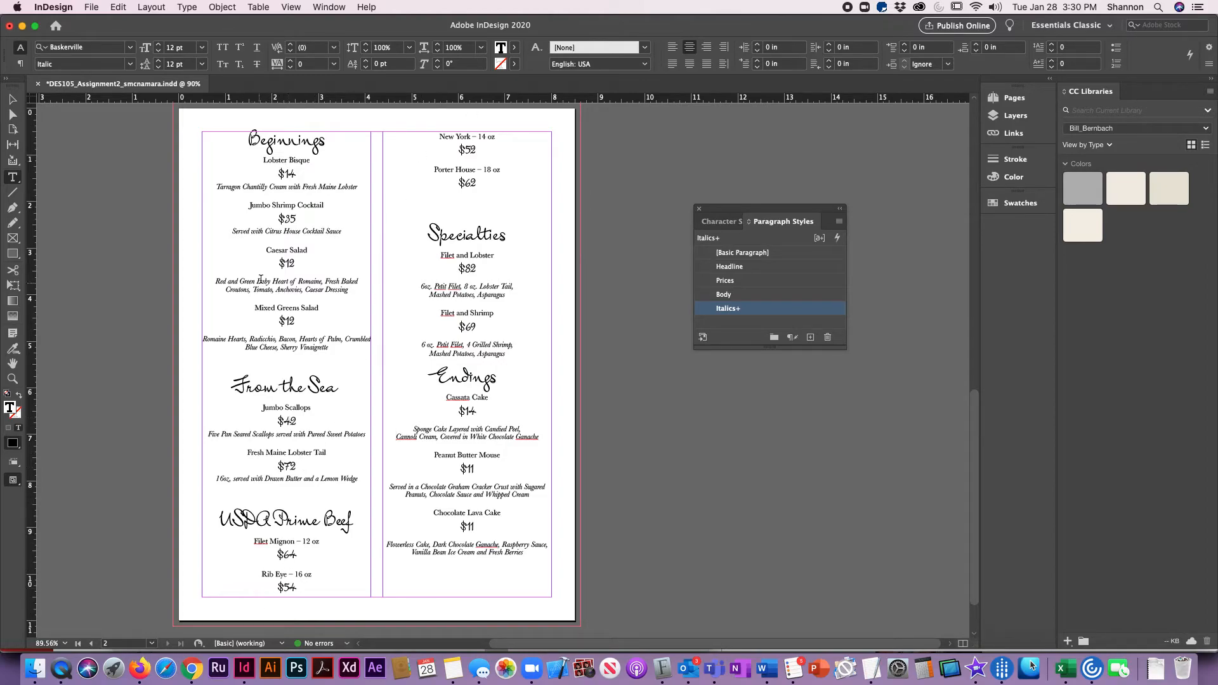
# Step: Delete two empty lines above the Specialties headline and one above the From the Sea headline
pyautogui.click(475, 214)
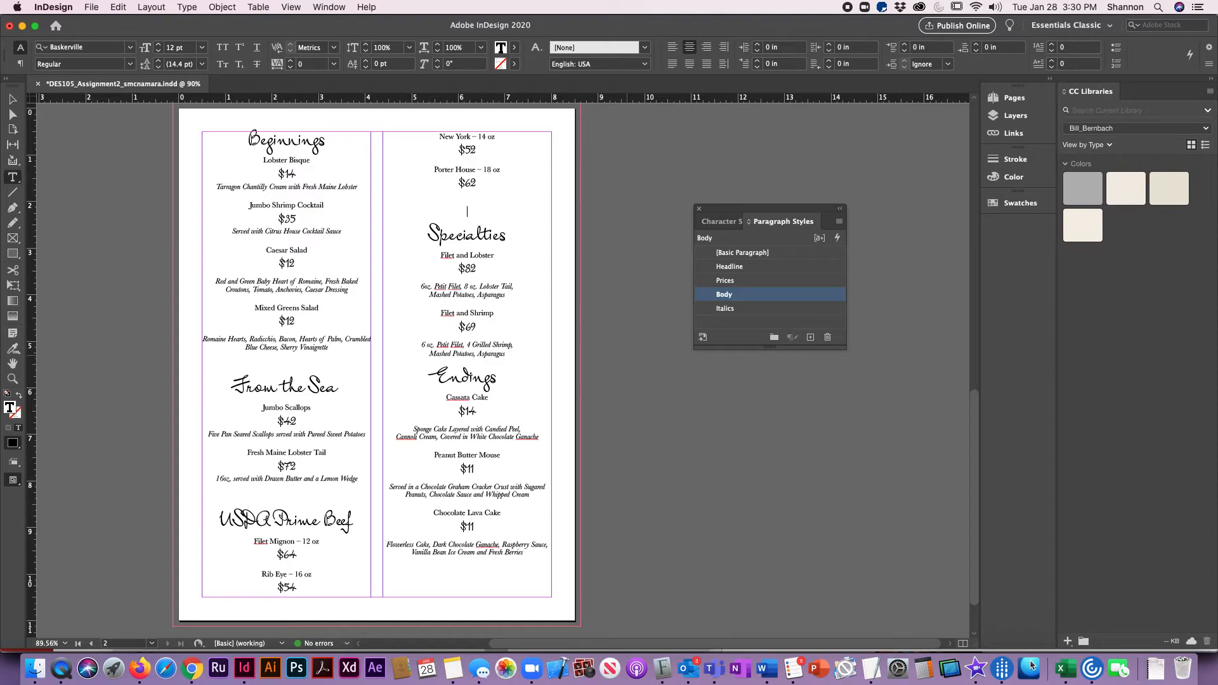
pyautogui.press('Delete')
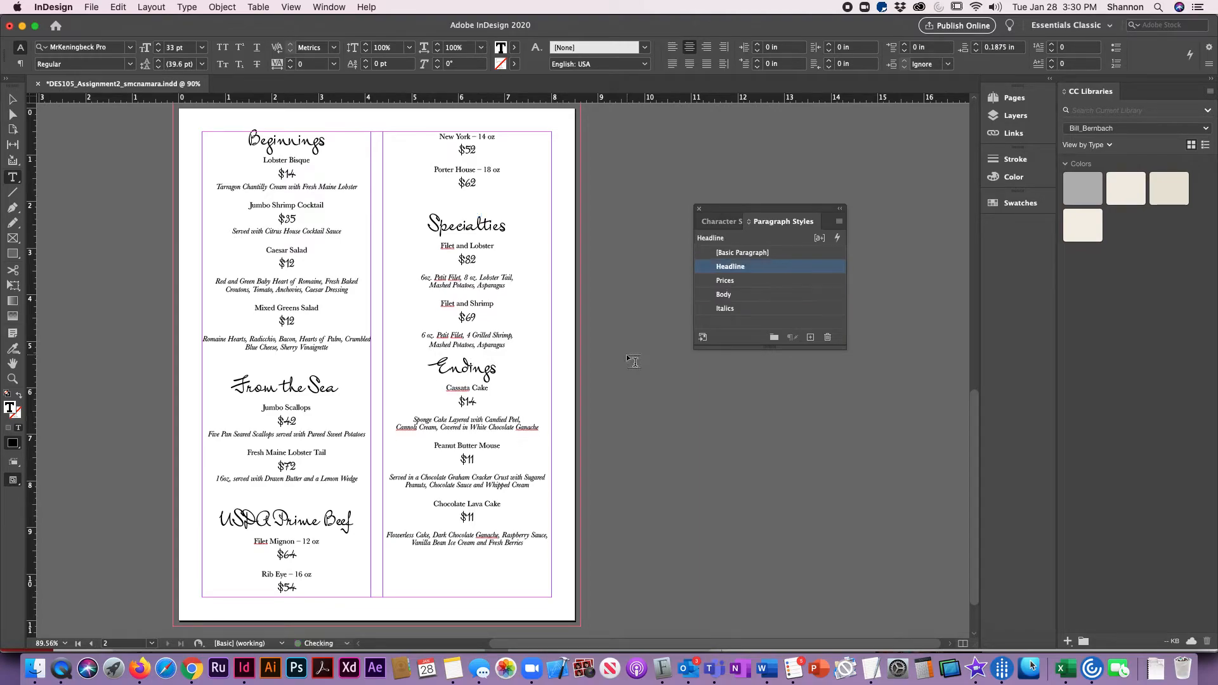
pyautogui.press('Up')
pyautogui.press('Delete')
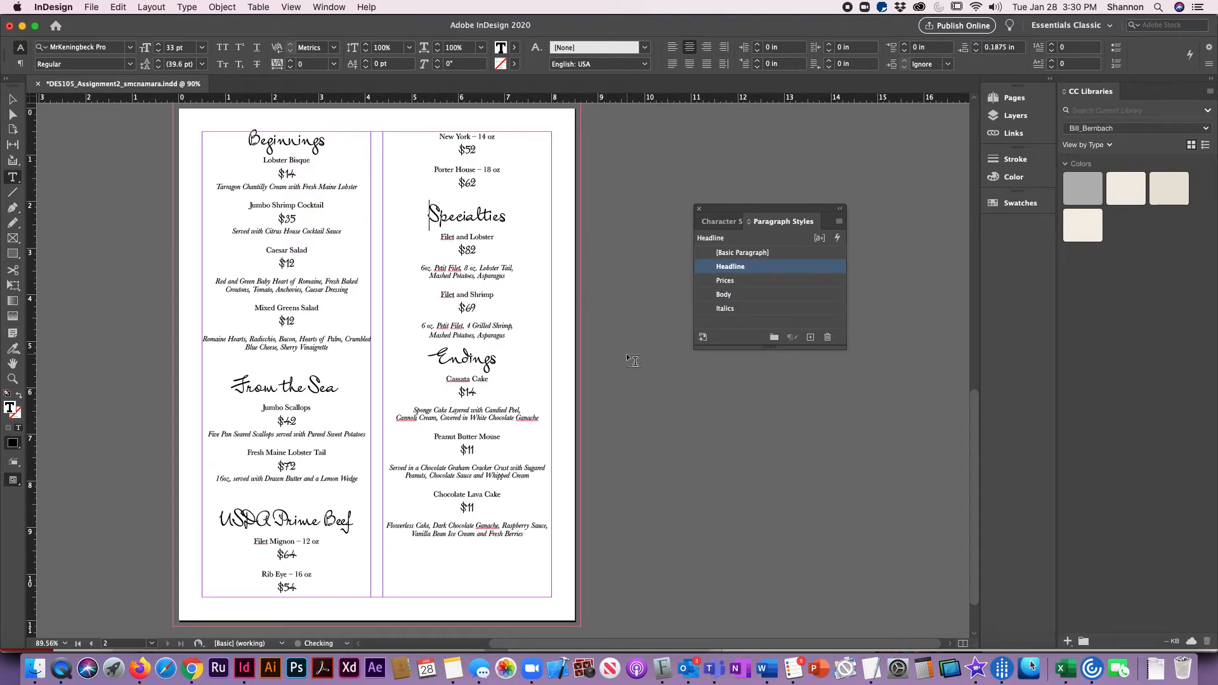
pyautogui.click(290, 374)
pyautogui.press('Delete')
# Step: Delete the empty lines between the Fresh Maine Lobster Tail description and the USDA Prime Beef headline
pyautogui.press('Down')
pyautogui.press('Down')
pyautogui.press('Down')
pyautogui.press('Down')
pyautogui.press('Down')
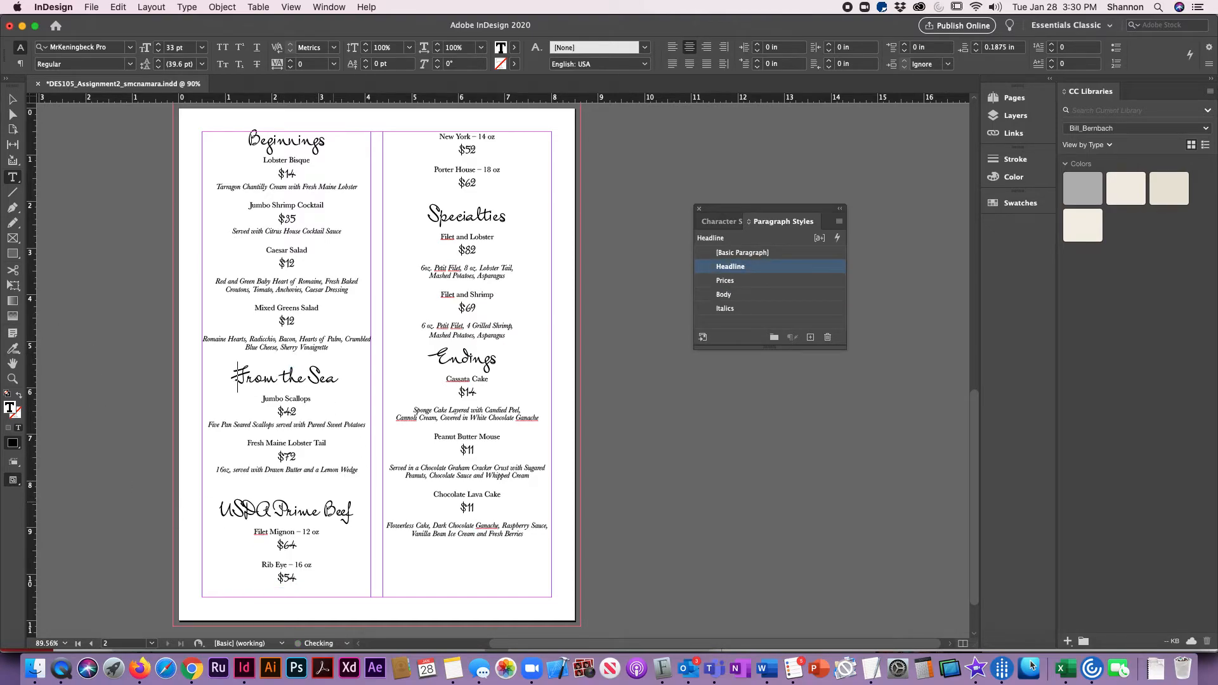
pyautogui.press('Down')
pyautogui.press('Down')
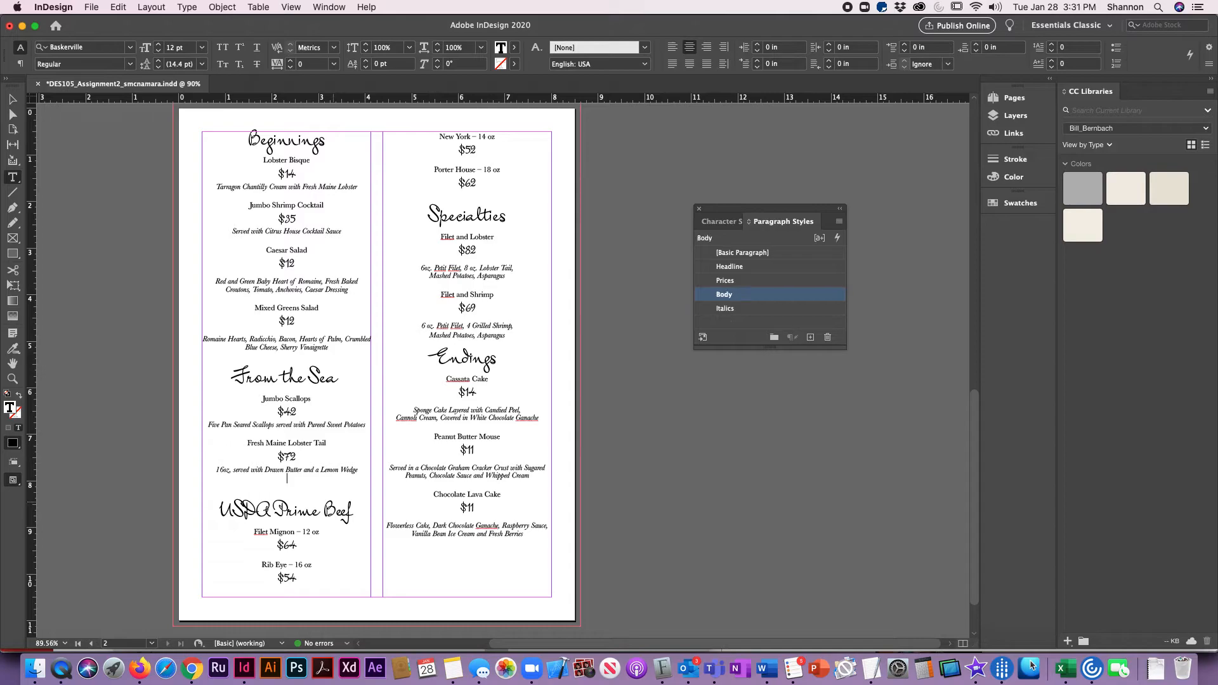
pyautogui.hotkey('shift', 'Down')
pyautogui.hotkey('shift', 'Up')
pyautogui.hotkey('shift', 'Down')
pyautogui.hotkey('shift', 'Left')
pyautogui.hotkey('shift', 'Left')
pyautogui.hotkey('shift', 'Left')
pyautogui.hotkey('shift', 'Left')
pyautogui.hotkey('shift', 'Left')
pyautogui.hotkey('shift', 'Left')
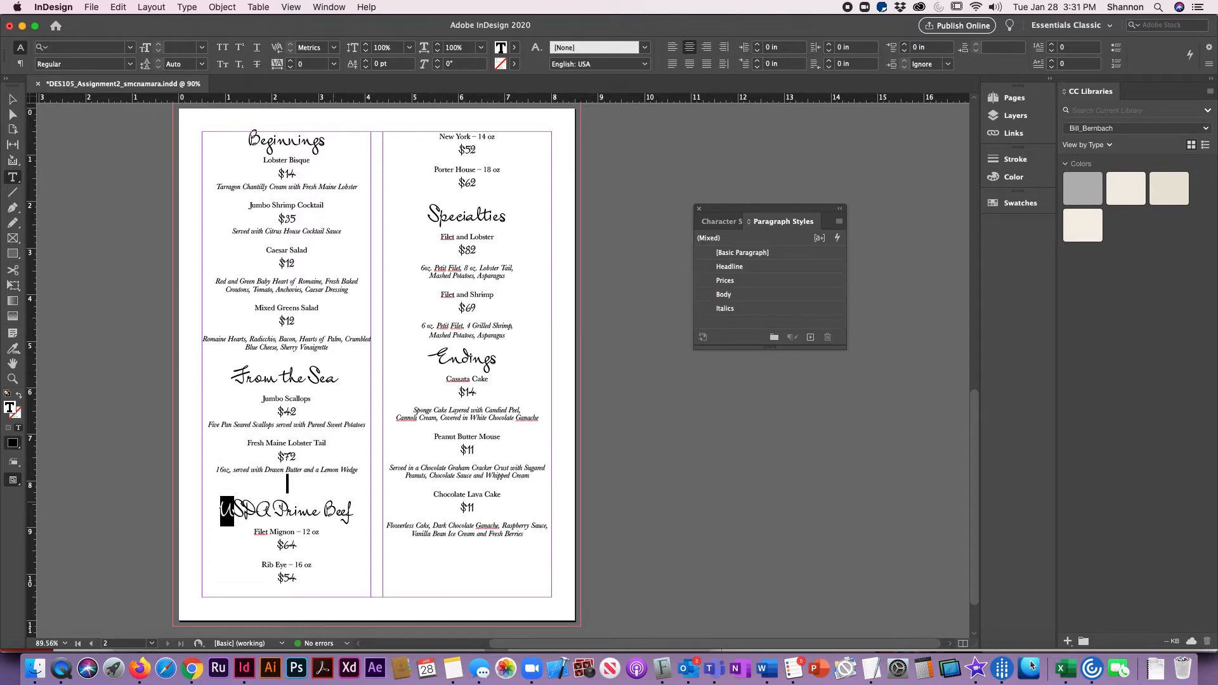
pyautogui.press('Delete')
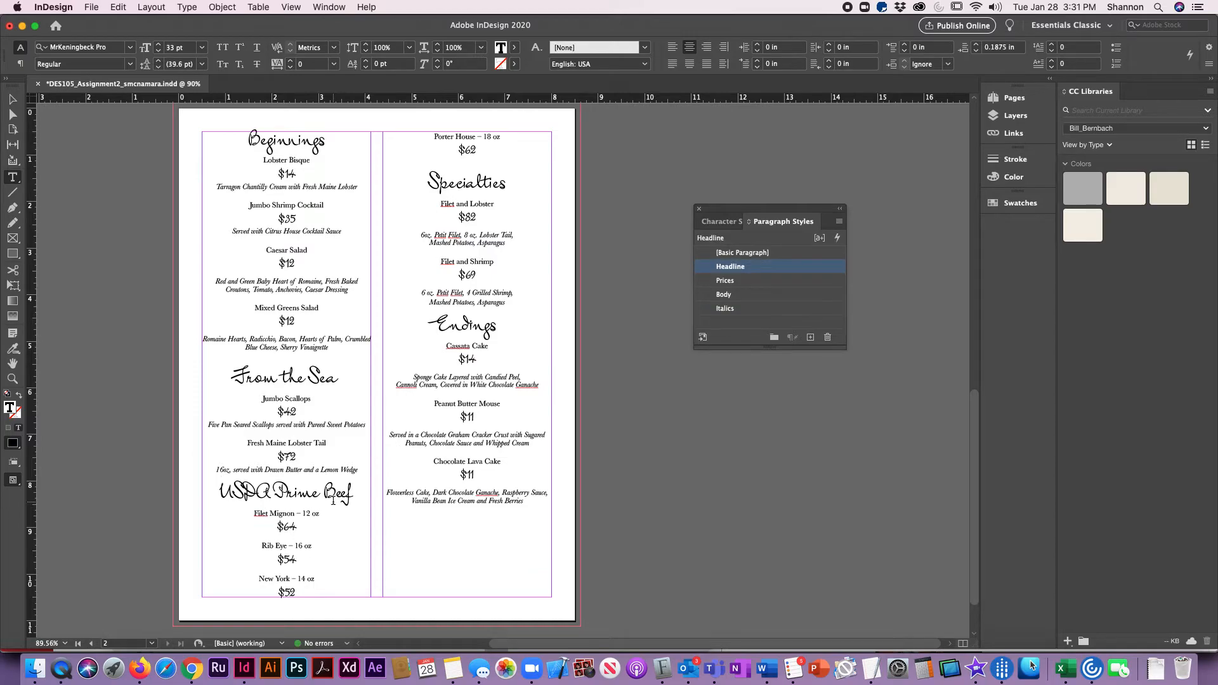
# Step: Delete the remaining empty line between the Mixed Greens Salad description and the From the Sea headline
pyautogui.press('Up')
pyautogui.press('Up')
pyautogui.press('Up')
pyautogui.press('Up')
pyautogui.press('Up')
pyautogui.press('Up')
pyautogui.press('Up')
pyautogui.press('Up')
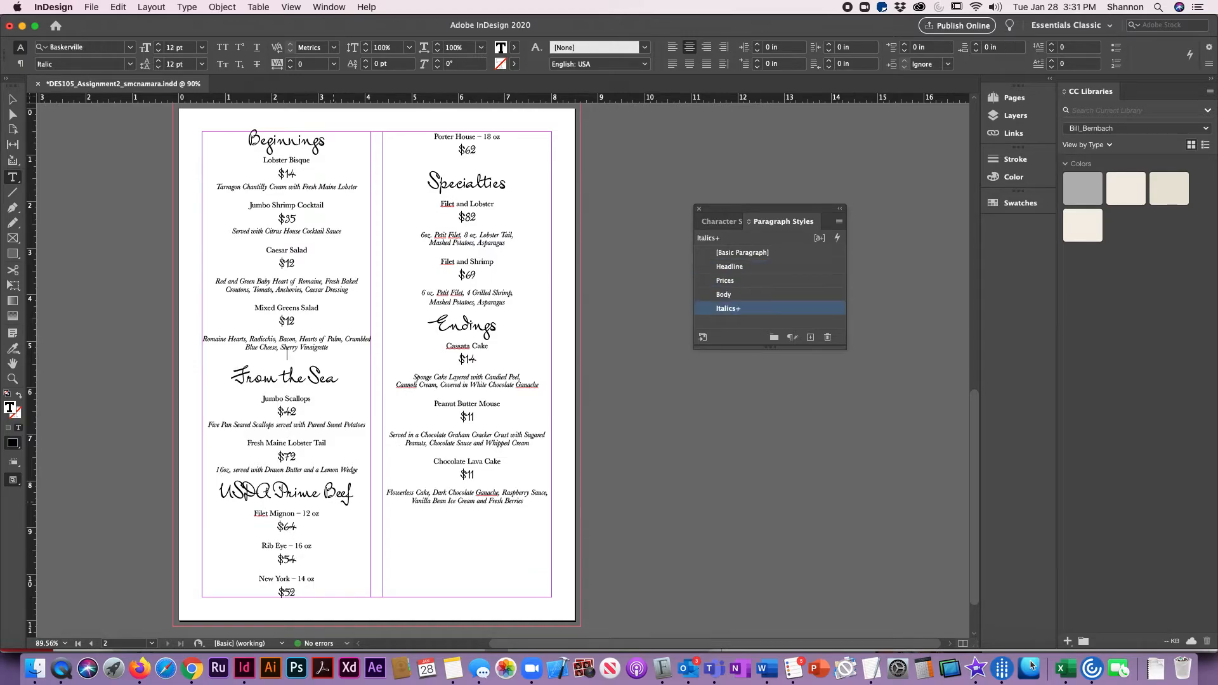
pyautogui.press('Delete')
pyautogui.press('Up')
pyautogui.press('Up')
pyautogui.press('Up')
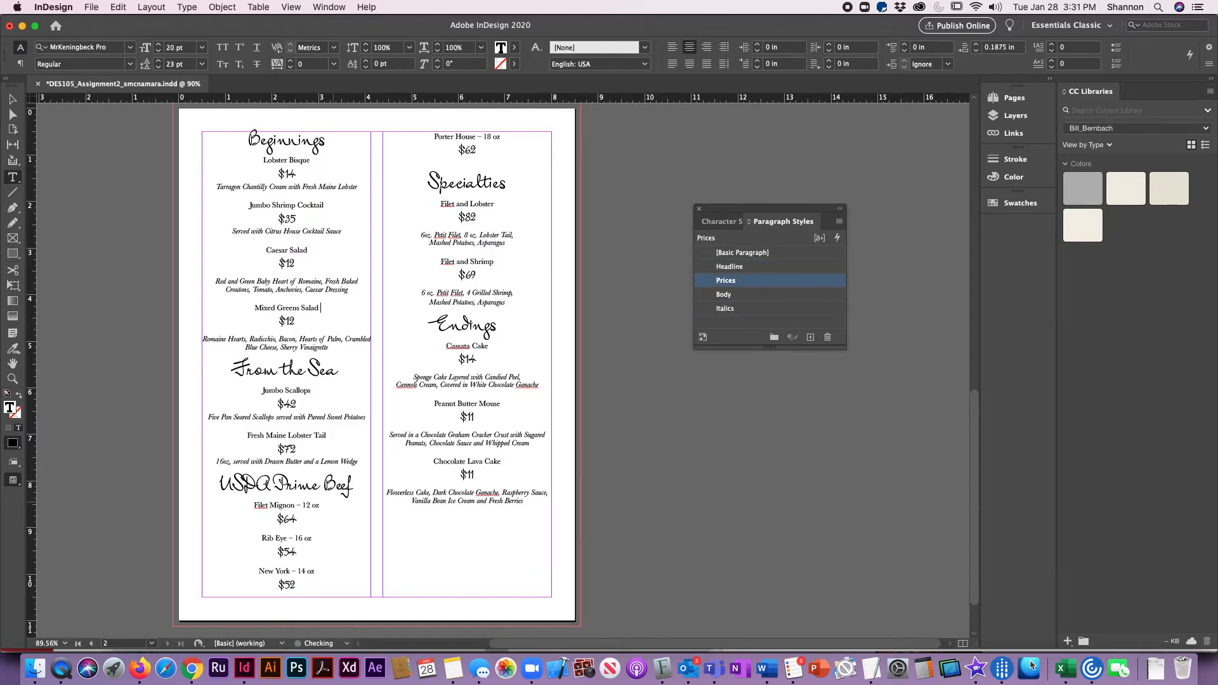
pyautogui.press('Down')
pyautogui.click(12, 99)
pyautogui.click(99, 211)
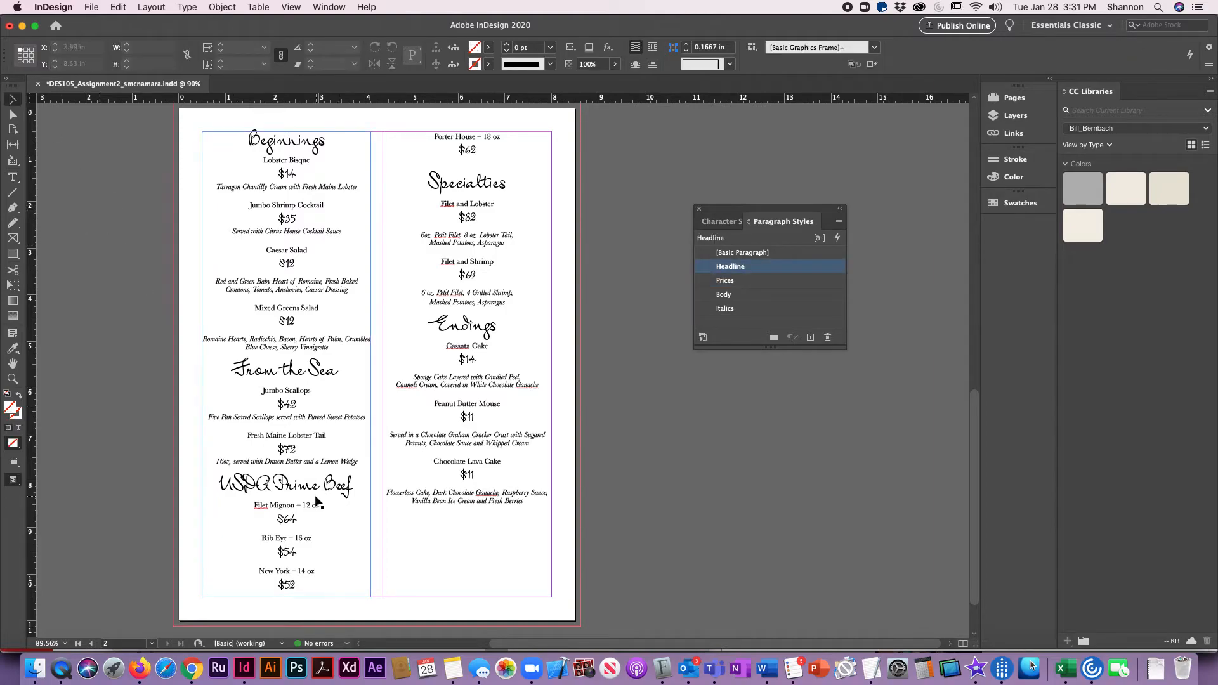
# Step: Join the $64, $54, $52 and $62 prices onto the same lines as the Filet Mignon, Rib Eye, New York and Porter House names
pyautogui.click(287, 501)
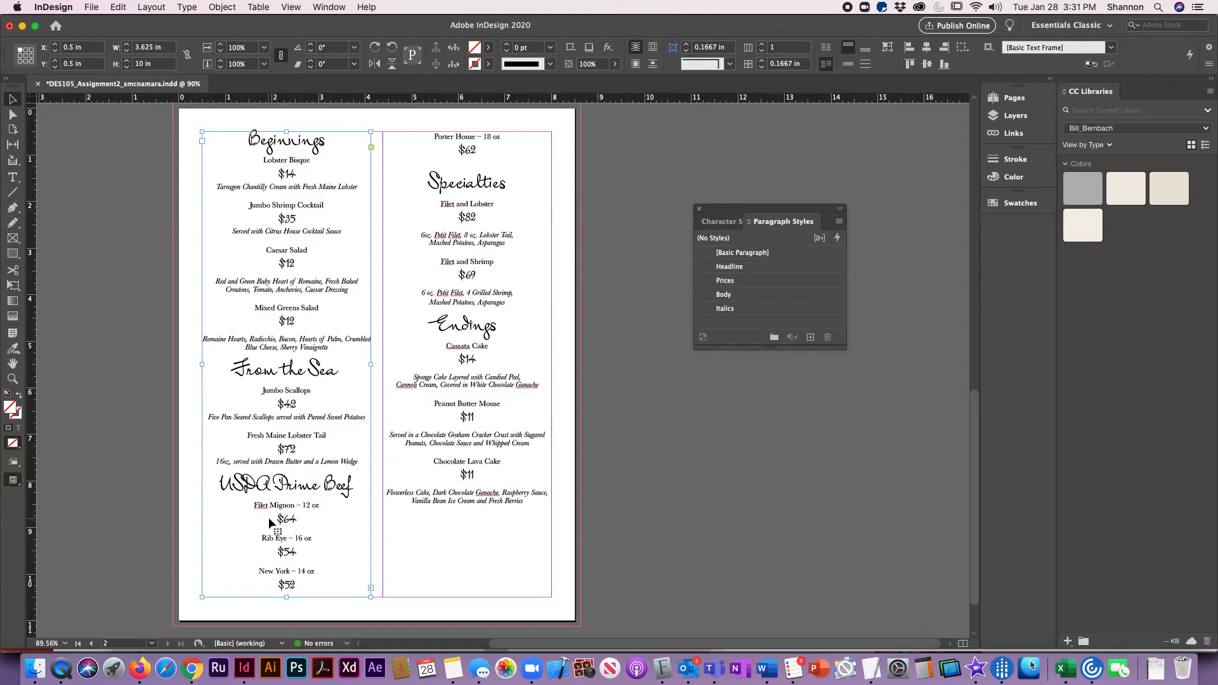
pyautogui.doubleClick(305, 569)
pyautogui.press('BackSpace')
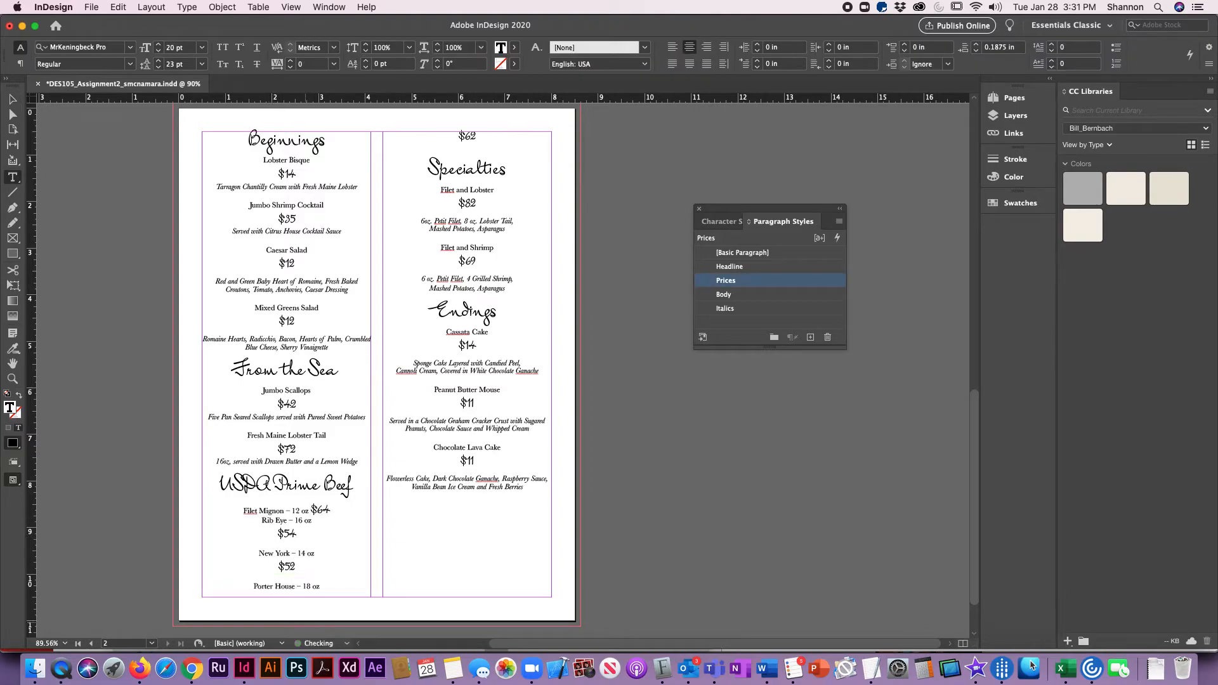
pyautogui.press('Down')
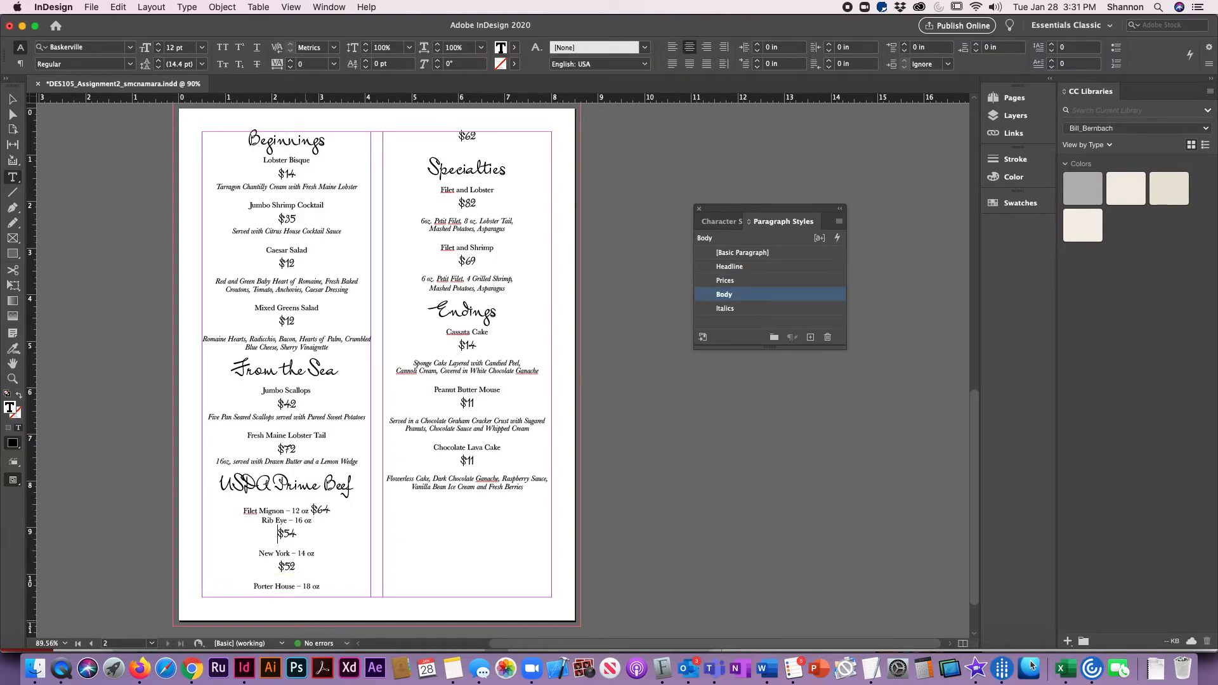
pyautogui.press('BackSpace')
pyautogui.press('Down')
pyautogui.press('Down')
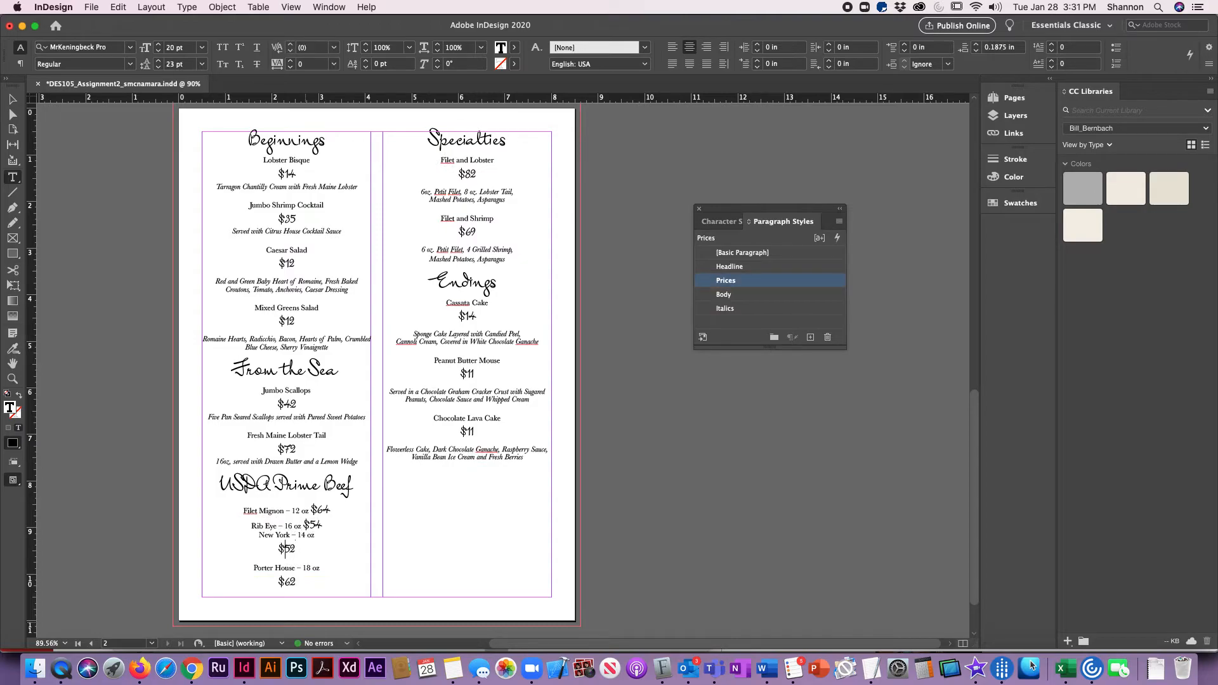
pyautogui.press('BackSpace')
pyautogui.press('Down')
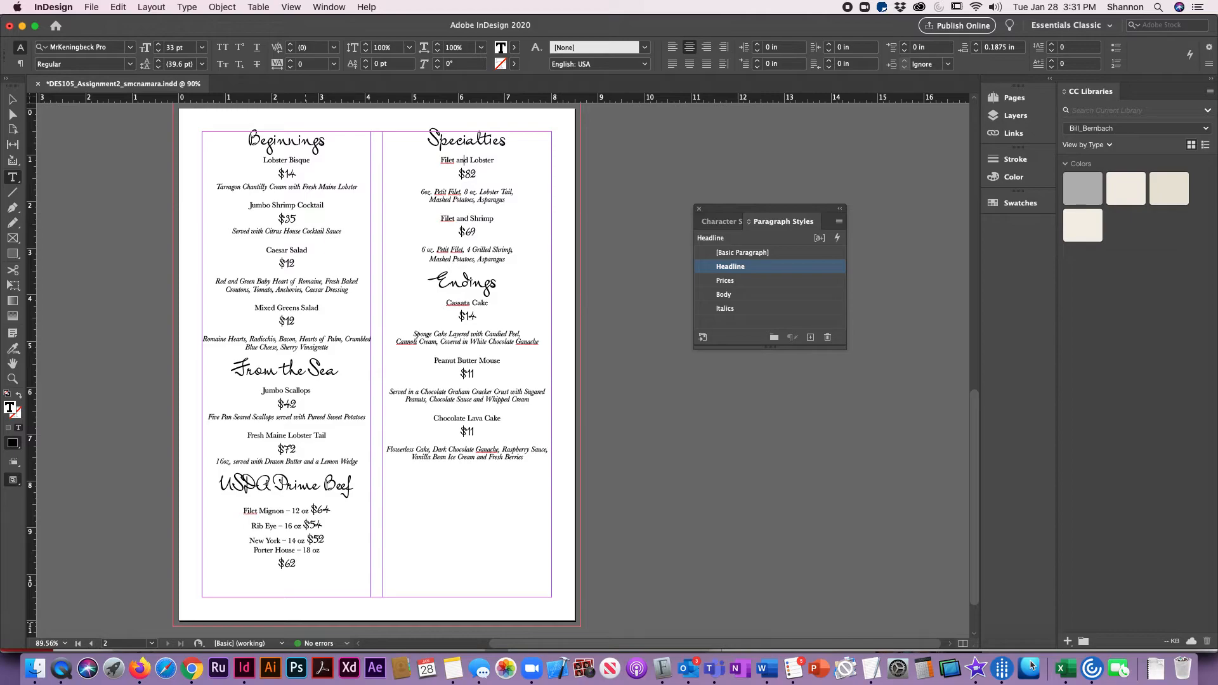
pyautogui.click(276, 565)
pyautogui.press('BackSpace')
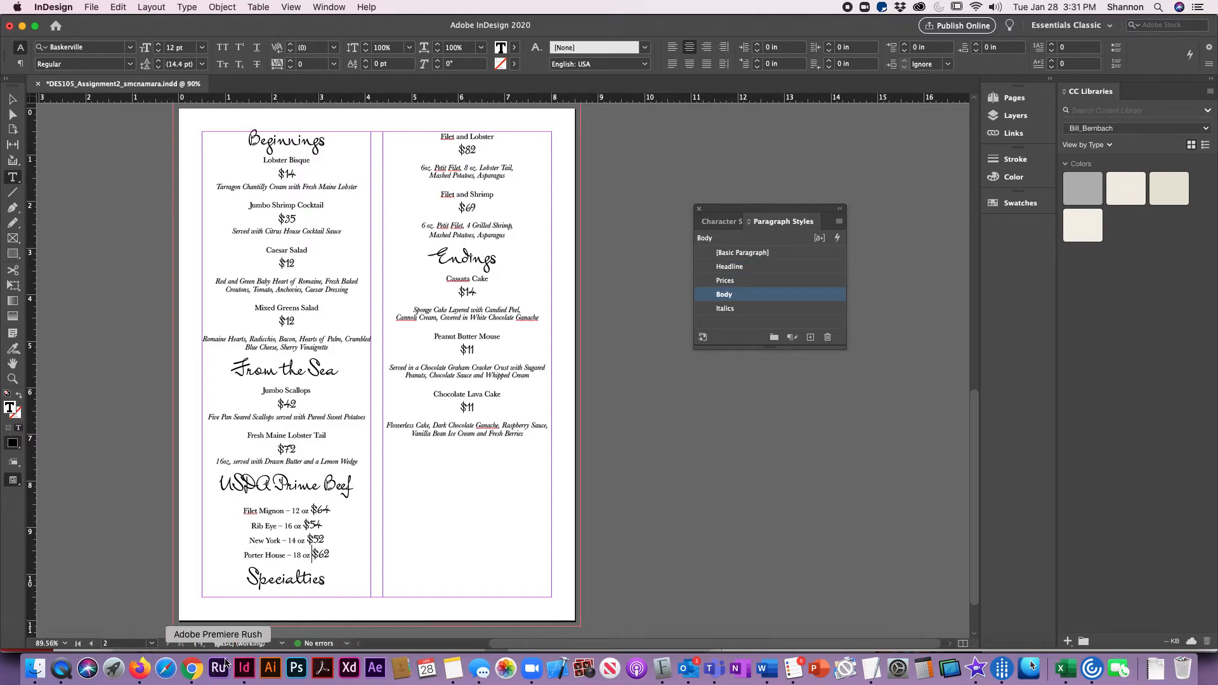
# Step: Move the Specialties headline back to the start of the second text column and deselect the text
pyautogui.press('Home')
pyautogui.press('Return')
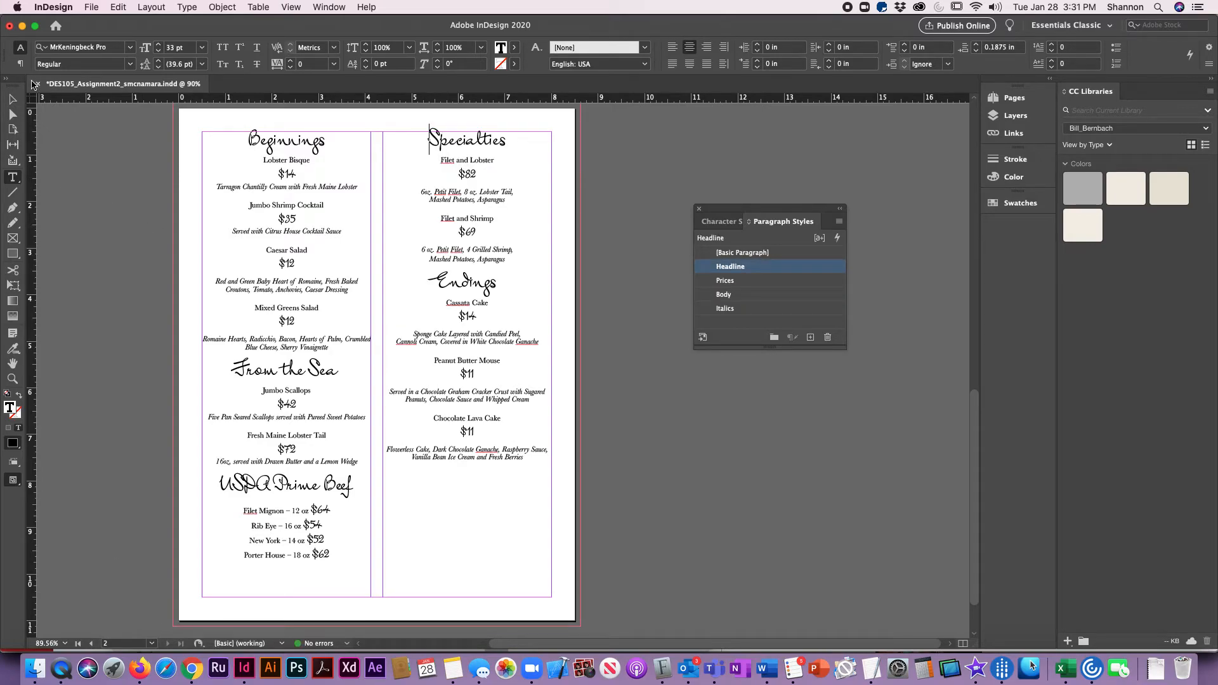
pyautogui.click(12, 99)
pyautogui.click(108, 310)
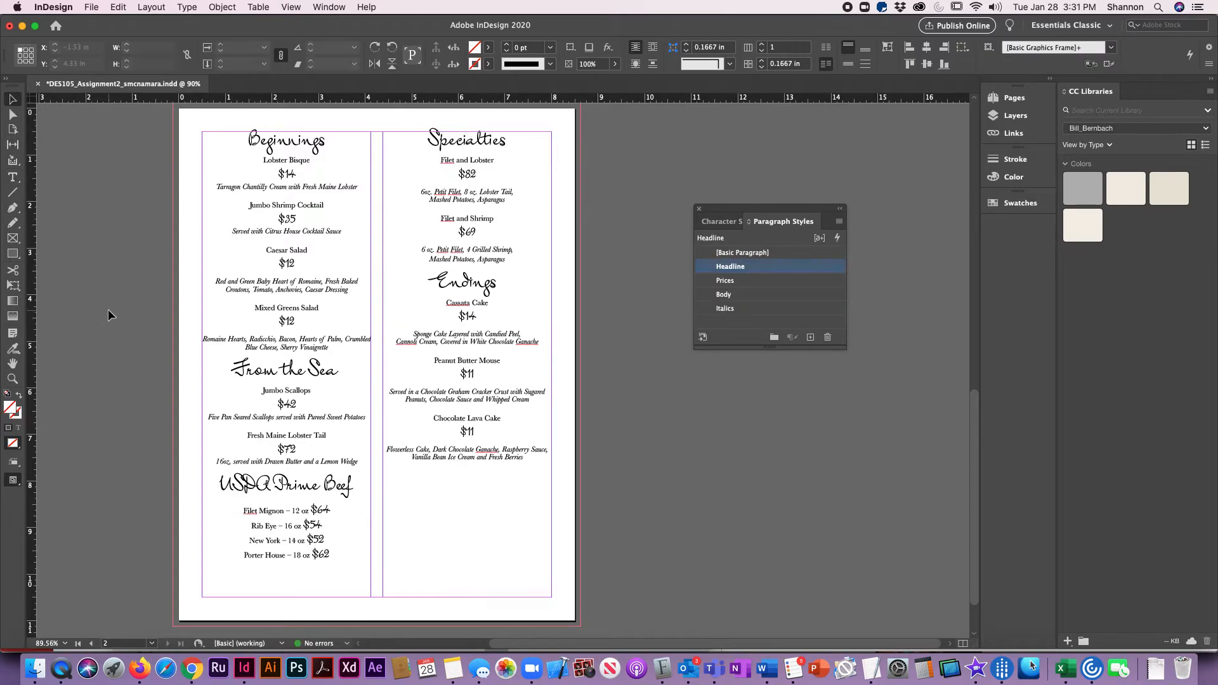
# Step: Switch to Finder and preview CassataCake.jpg, Shrimp.jpg and Steak.jpg in the Maxwells 2 folder, and return to the InDesign menu
pyautogui.click(35, 667)
pyautogui.click(864, 240)
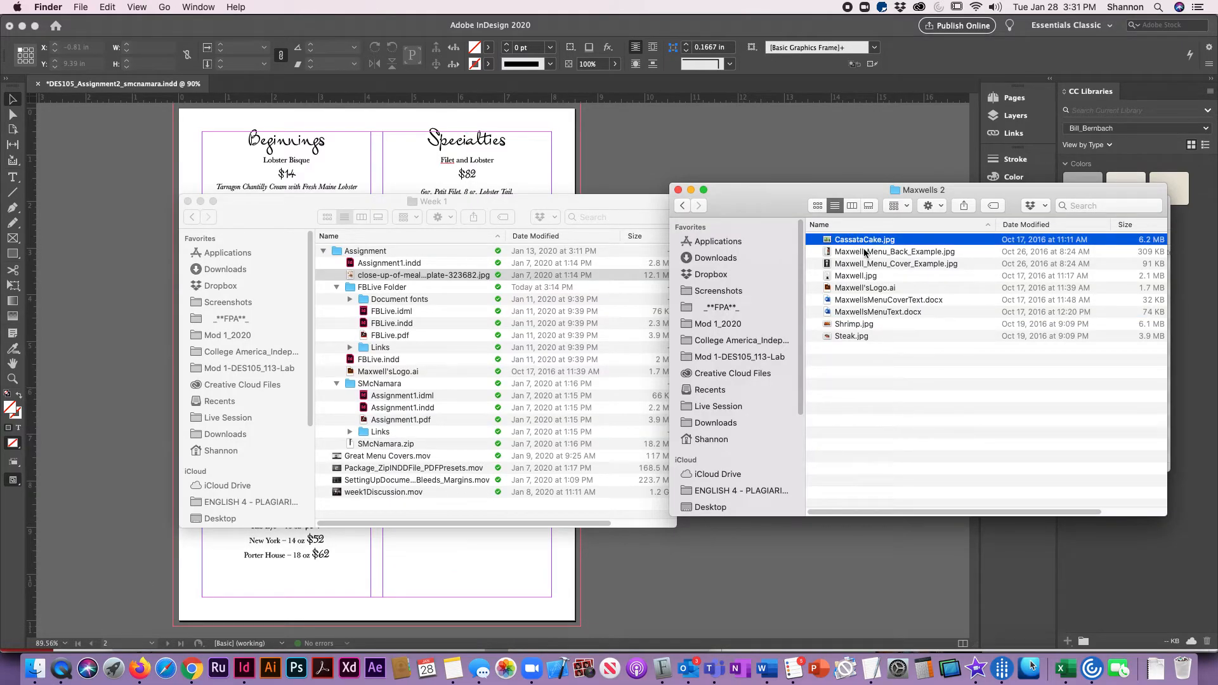
pyautogui.press('space')
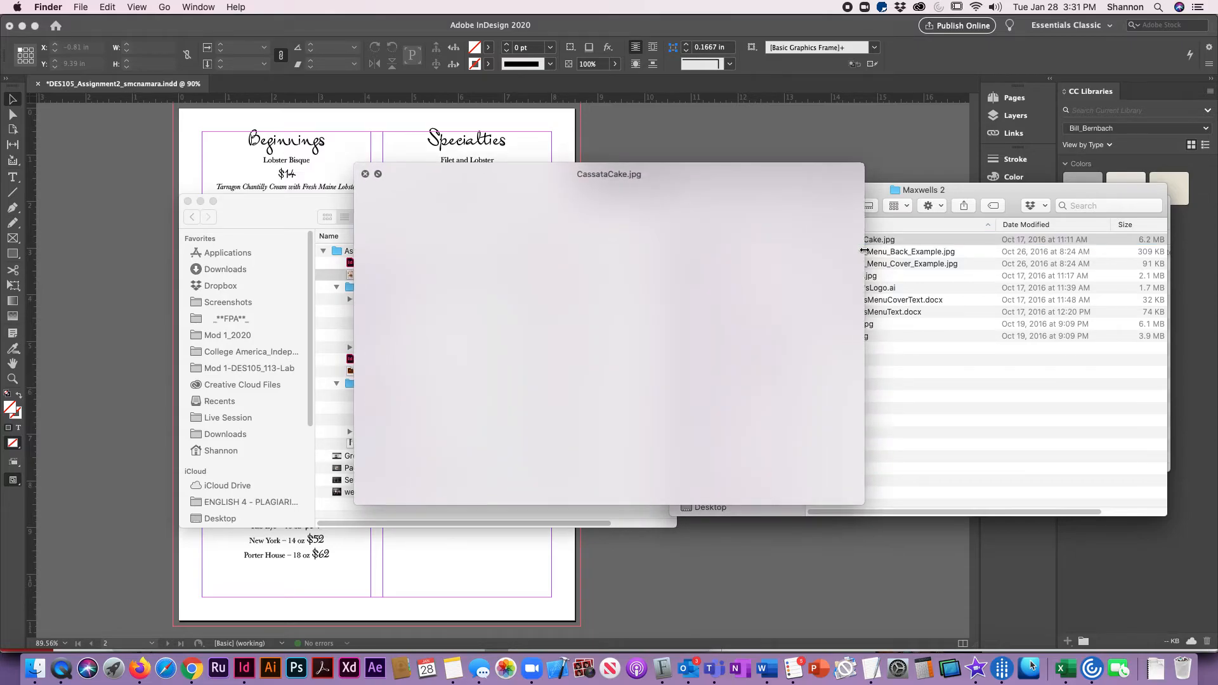
pyautogui.press('space')
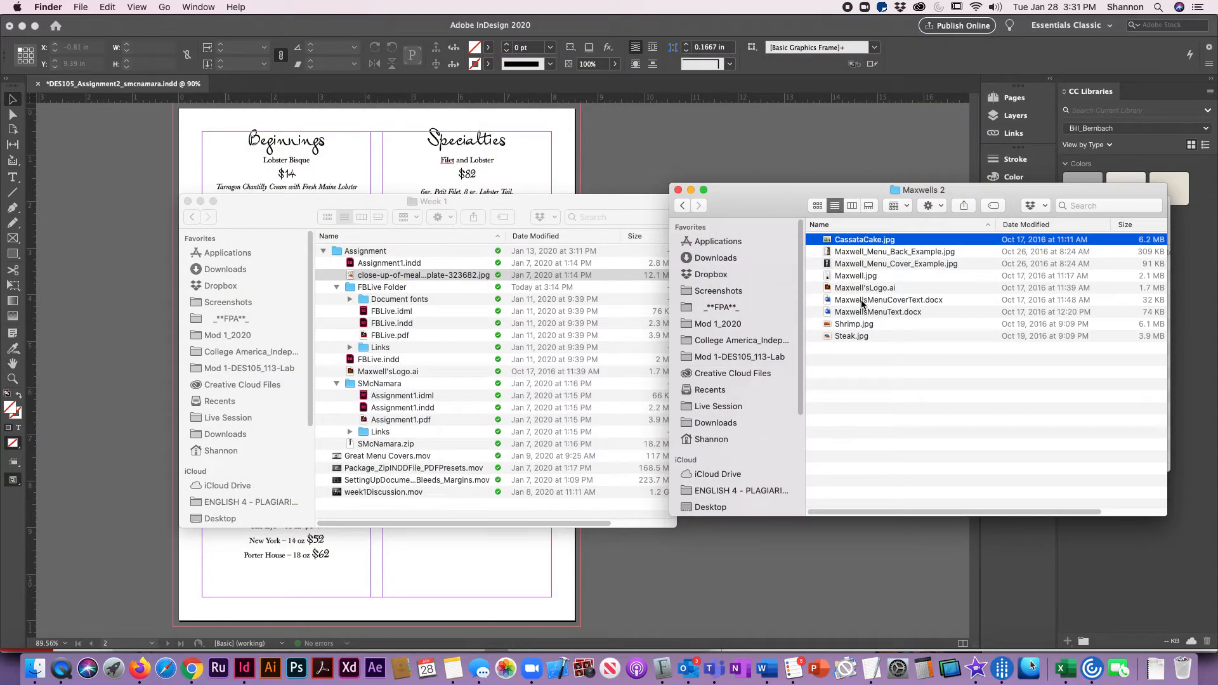
pyautogui.click(857, 324)
pyautogui.press('space')
pyautogui.press('space')
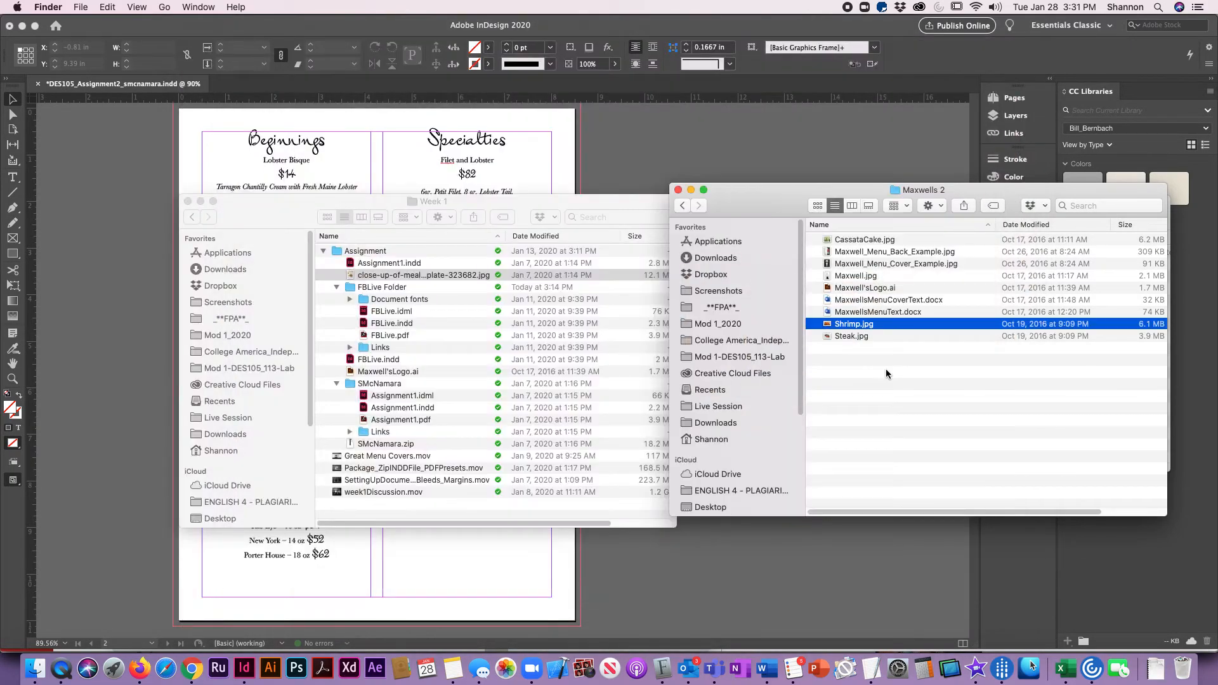
pyautogui.click(849, 336)
pyautogui.press('space')
pyautogui.press('space')
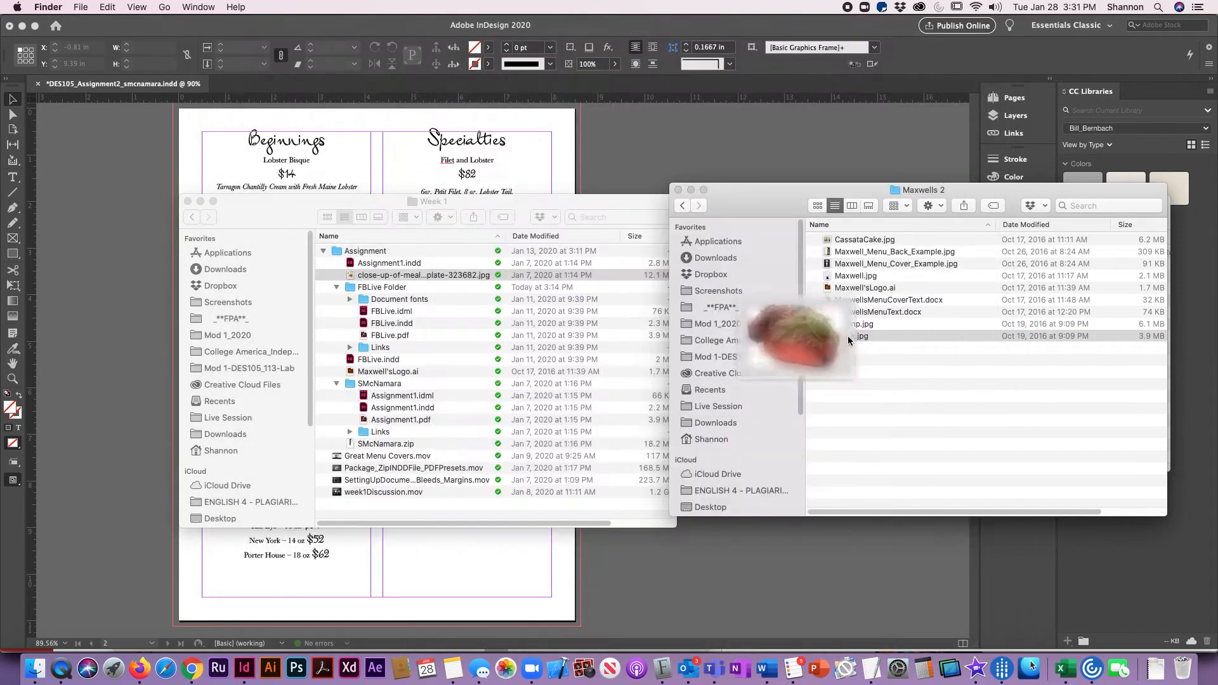
pyautogui.click(147, 287)
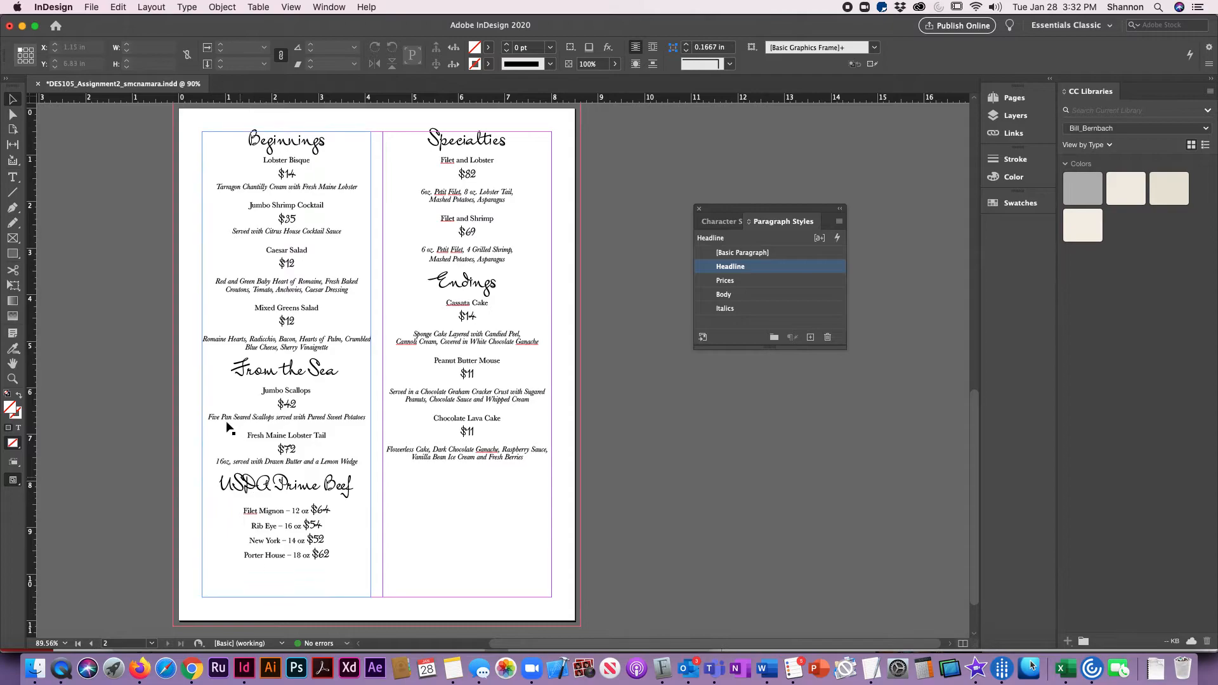
# Step: Break the Jumbo Scallops description into two lines, starting the second line at "with Pureed Sweet Potatoes"
pyautogui.click(221, 485)
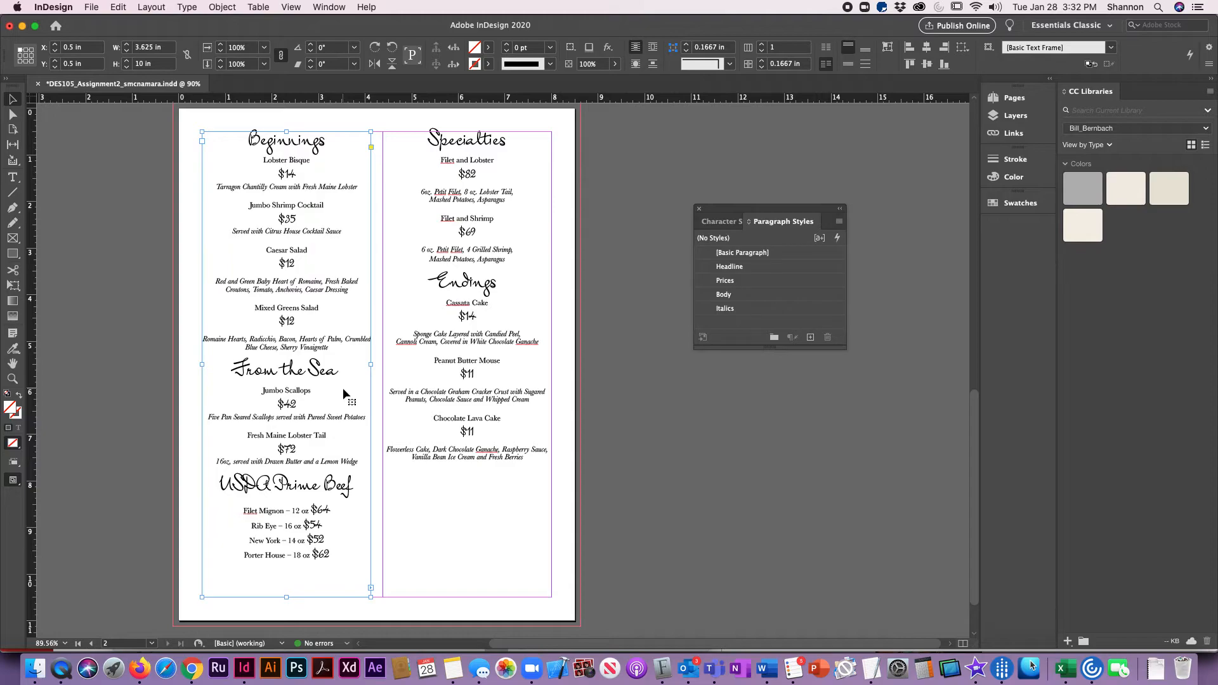
pyautogui.doubleClick(292, 419)
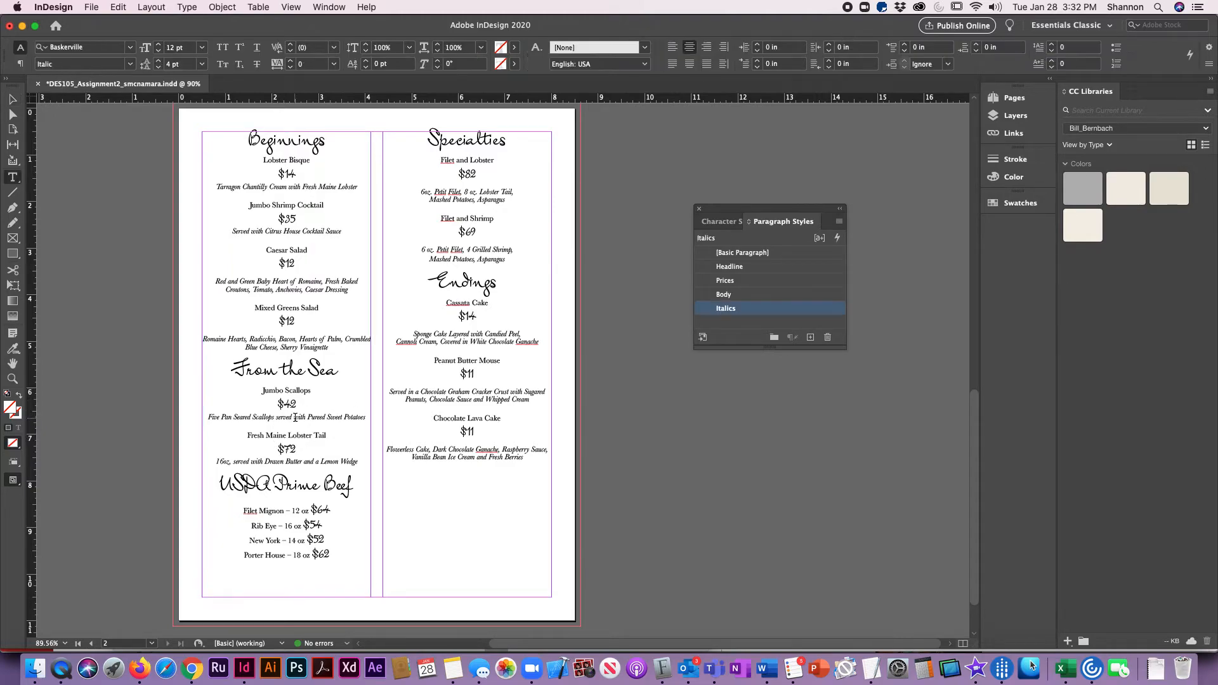
pyautogui.press('Return')
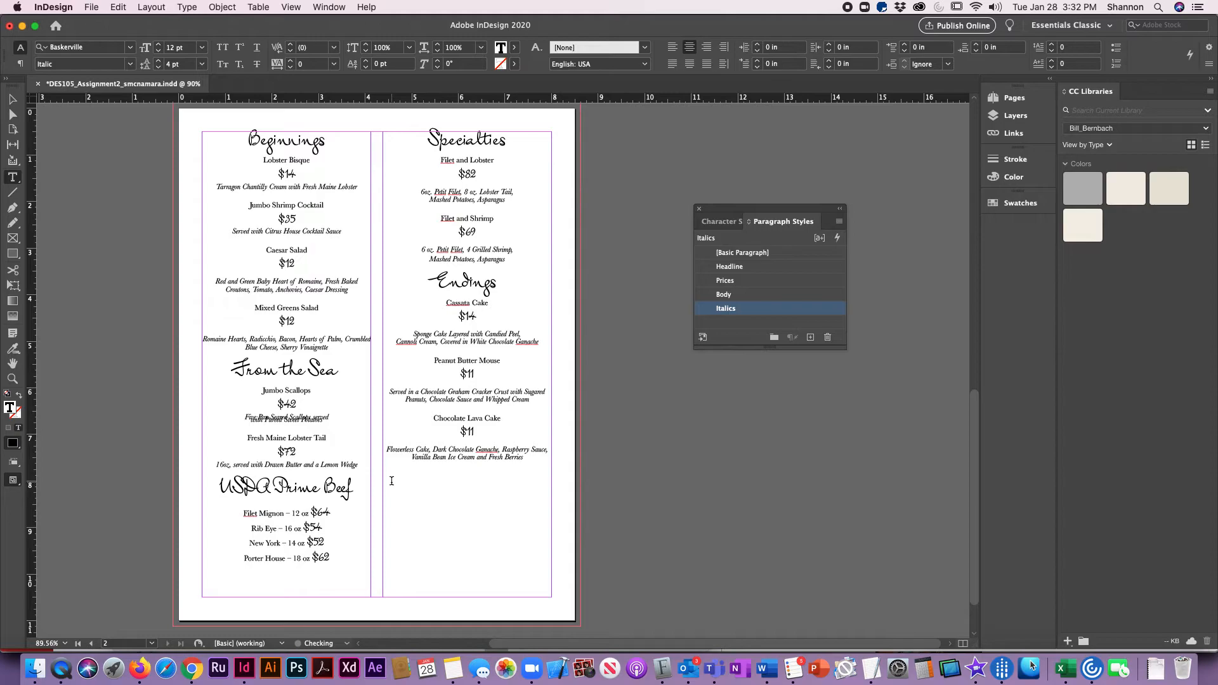
# Step: Try a 12 pt leading on only the first line of the Jumbo Scallops description and undo it
pyautogui.hotkey('shift', 'Up')
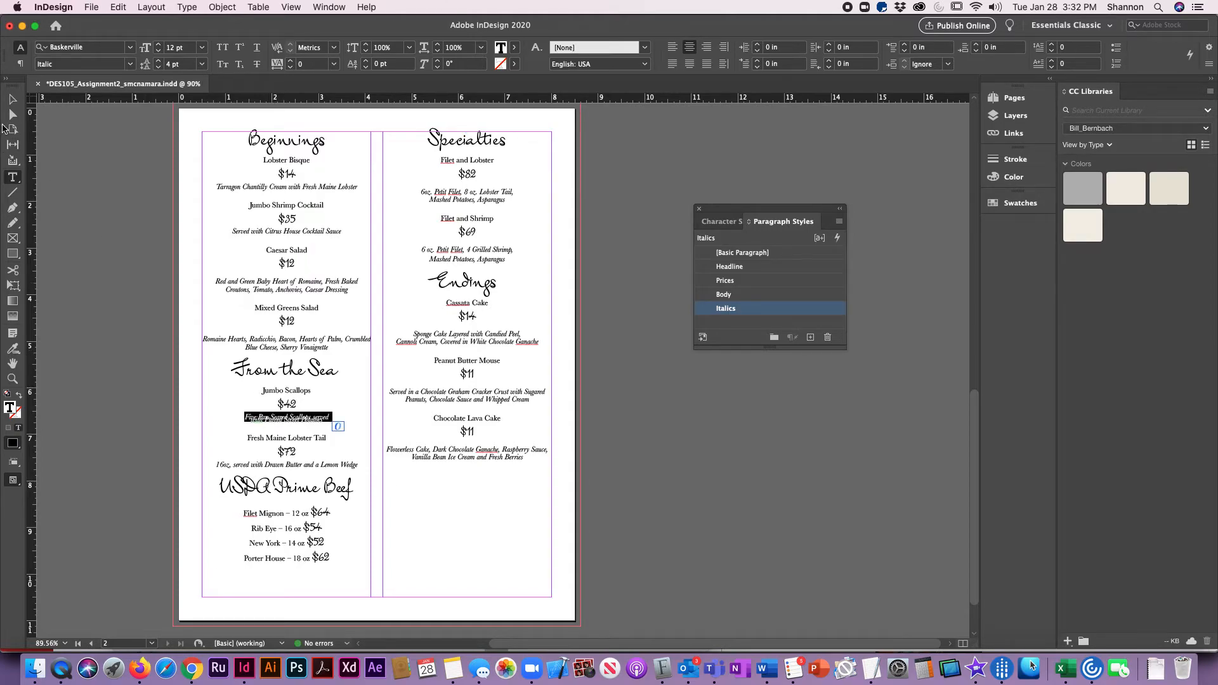
pyautogui.click(168, 63)
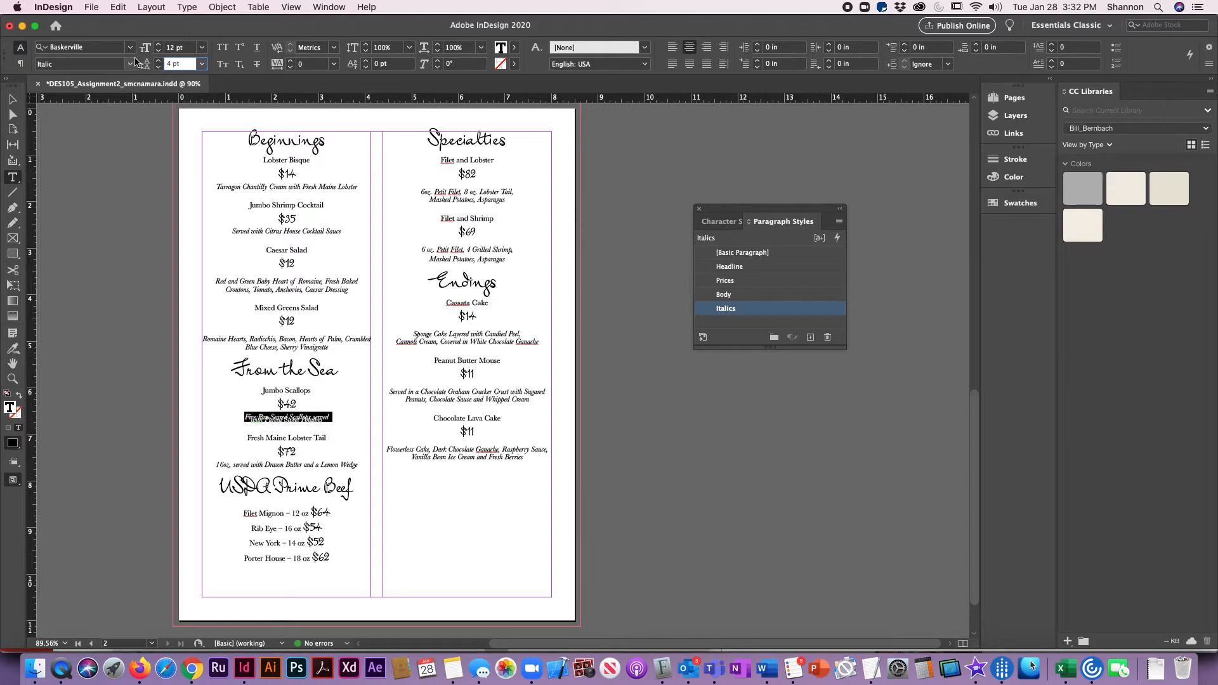
pyautogui.write('12')
pyautogui.press('Return')
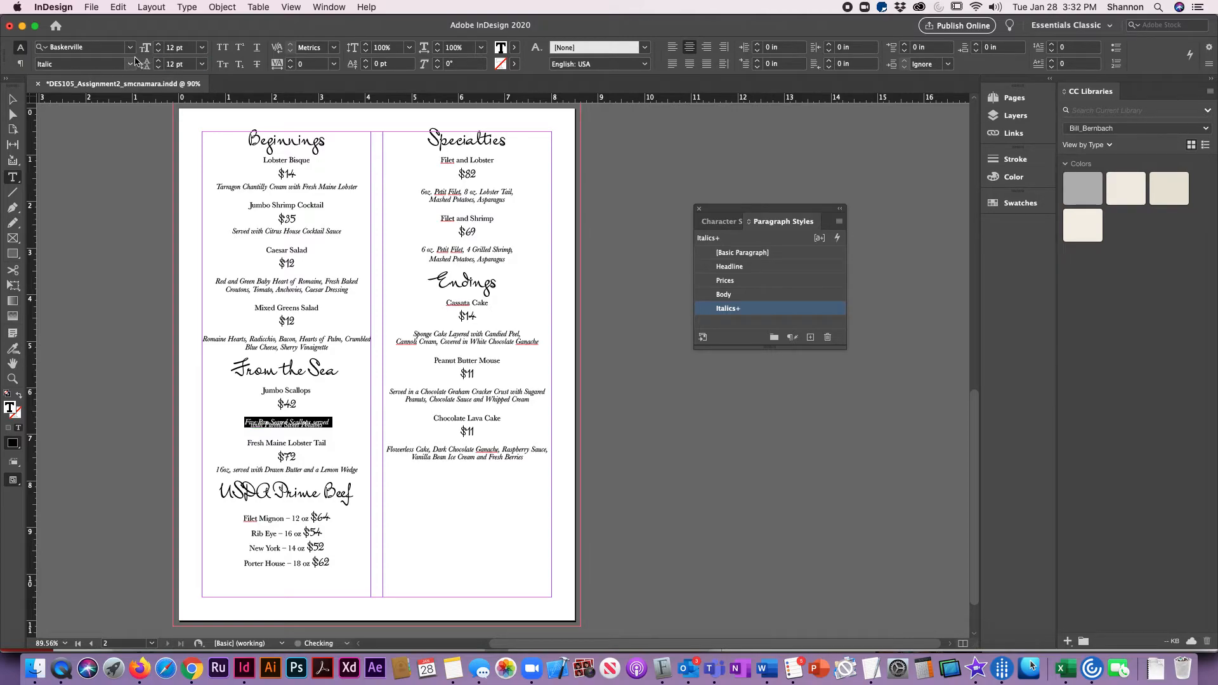
pyautogui.press('super+z')
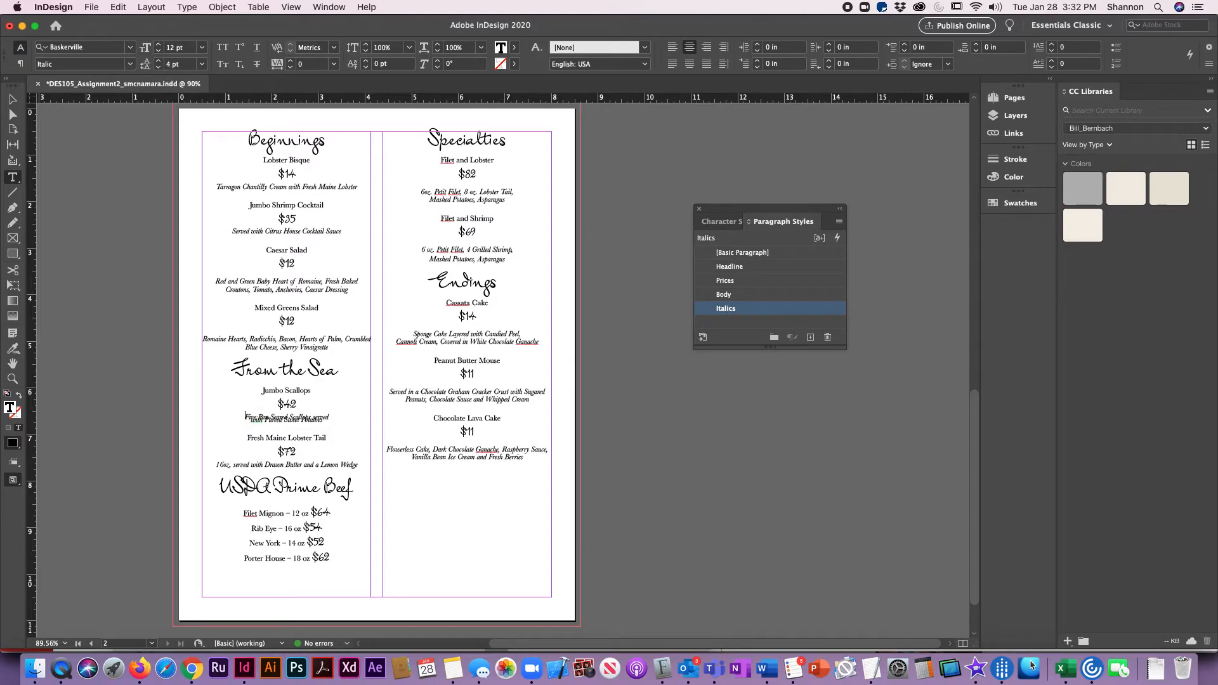
# Step: Set the leading of both lines of the Jumbo Scallops description to 12 pt and deselect the text
pyautogui.moveTo(330, 417); pyautogui.dragTo(325, 422)
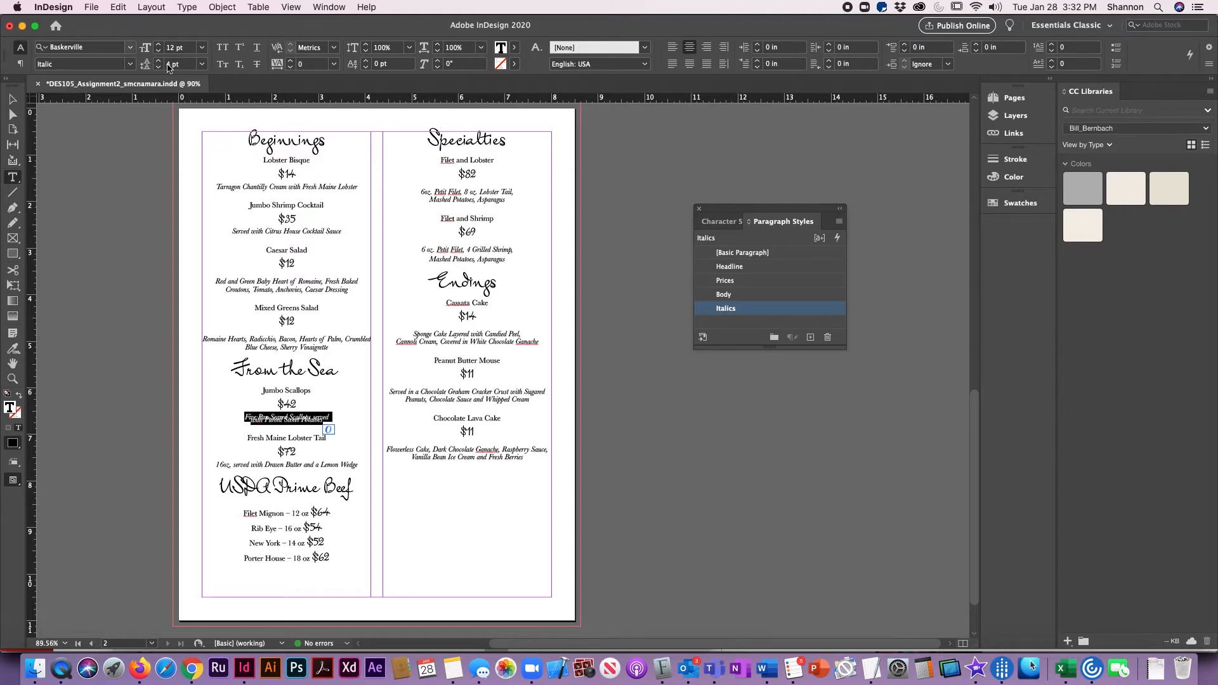
pyautogui.moveTo(184, 67); pyautogui.dragTo(90, 69)
pyautogui.write('12')
pyautogui.press('Return')
pyautogui.press('Right')
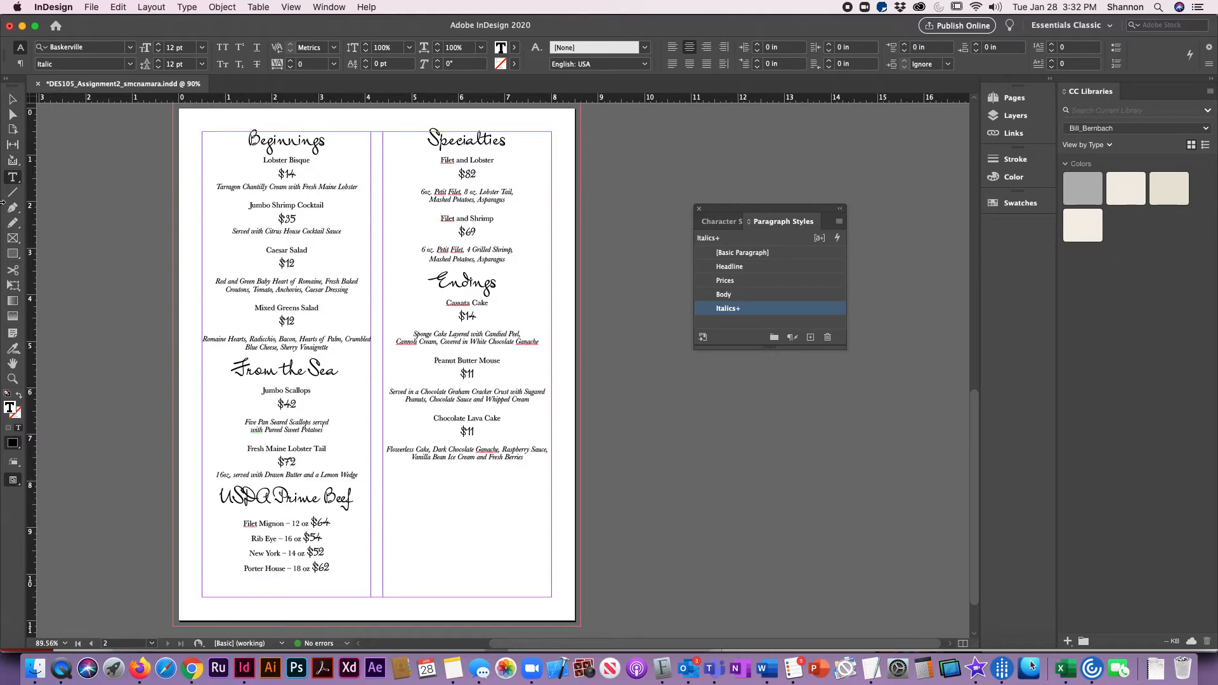
# Step: Draw a rectangular image frame about 1.44 × 1.24 in at the right edge of the first column, beside Jumbo Scallops
pyautogui.click(12, 239)
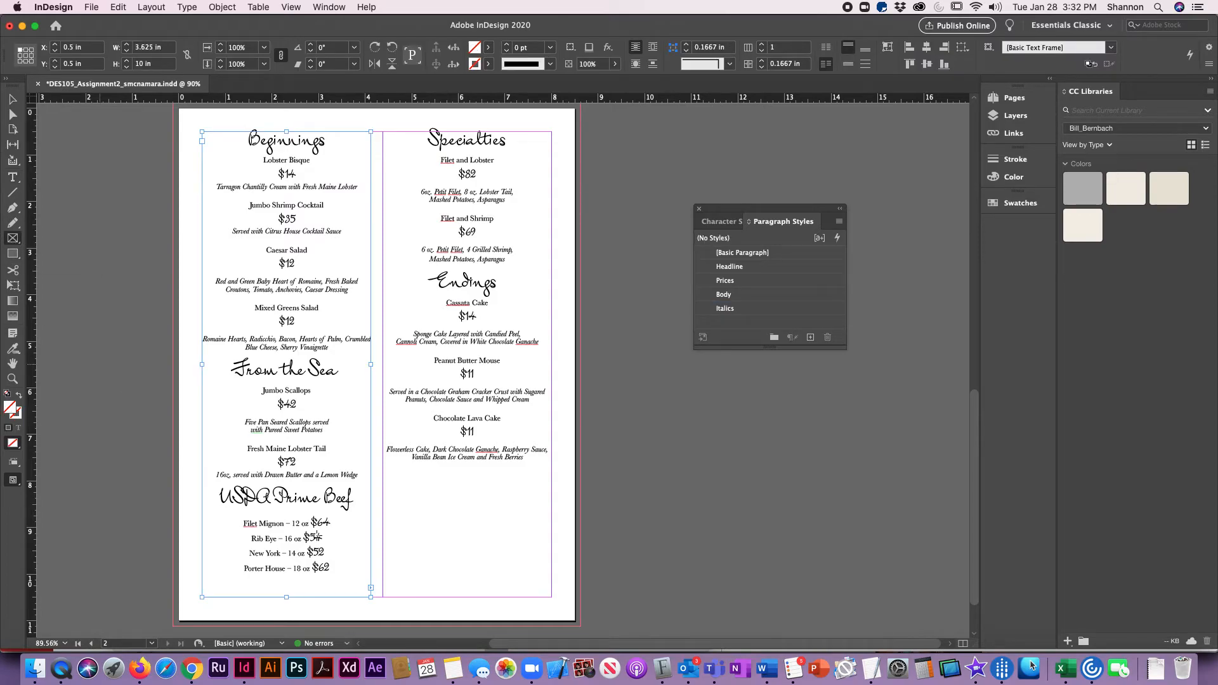
pyautogui.moveTo(305, 382); pyautogui.dragTo(369, 439)
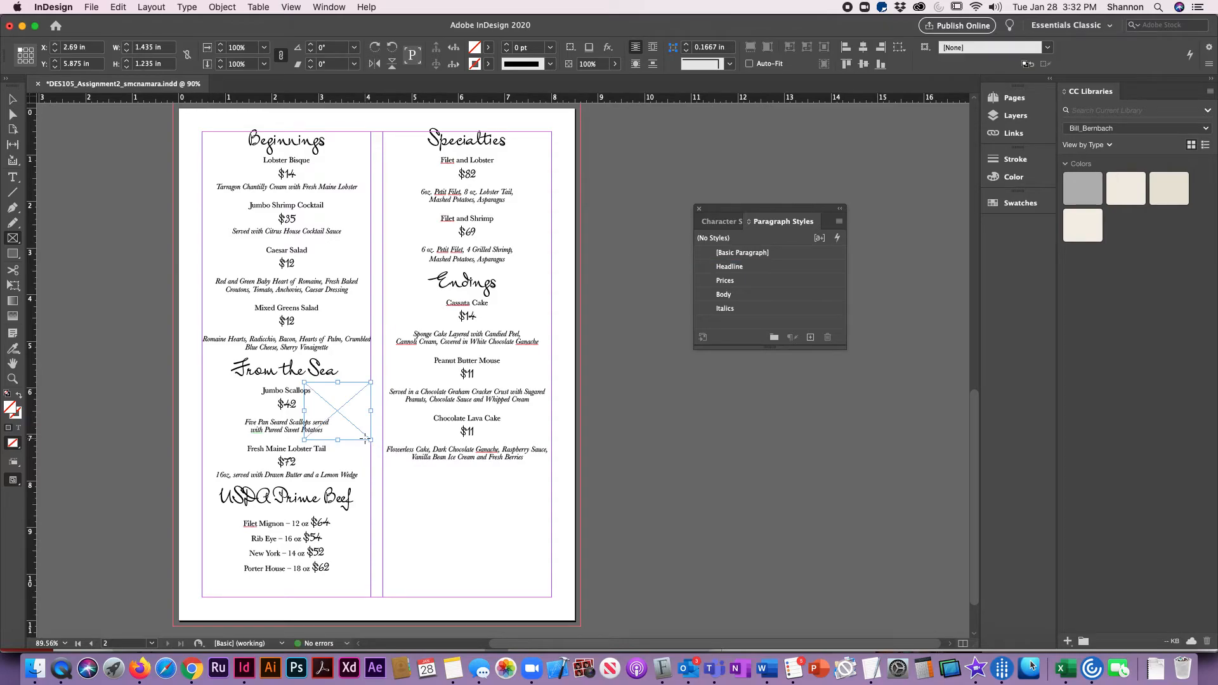
# Step: Place Shrimp.jpg from the Maxwells folder in Downloads into the frame beside Jumbo Scallops
pyautogui.click(92, 7)
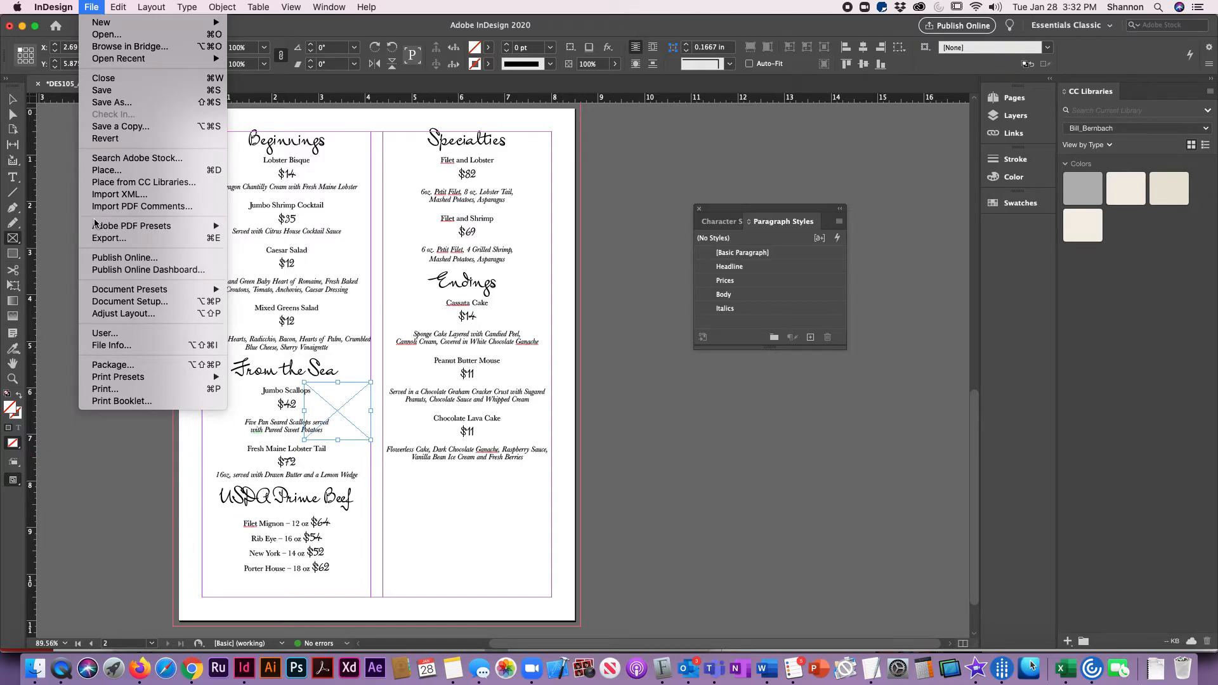
pyautogui.click(107, 170)
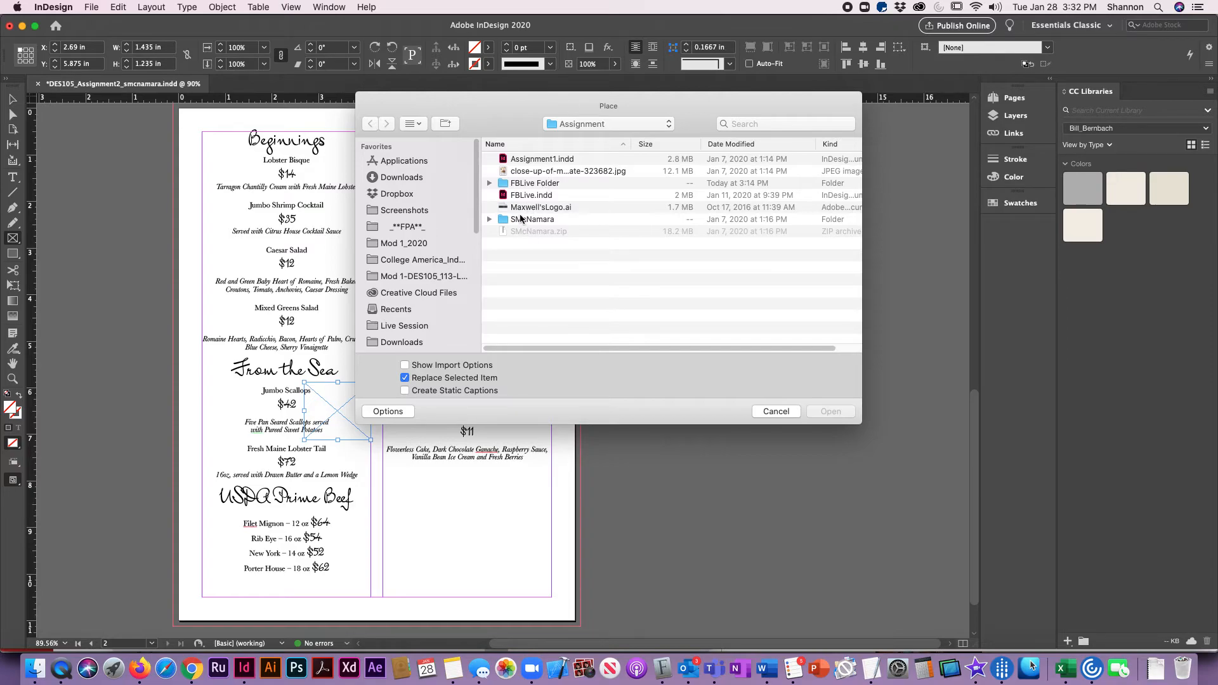
pyautogui.click(489, 219)
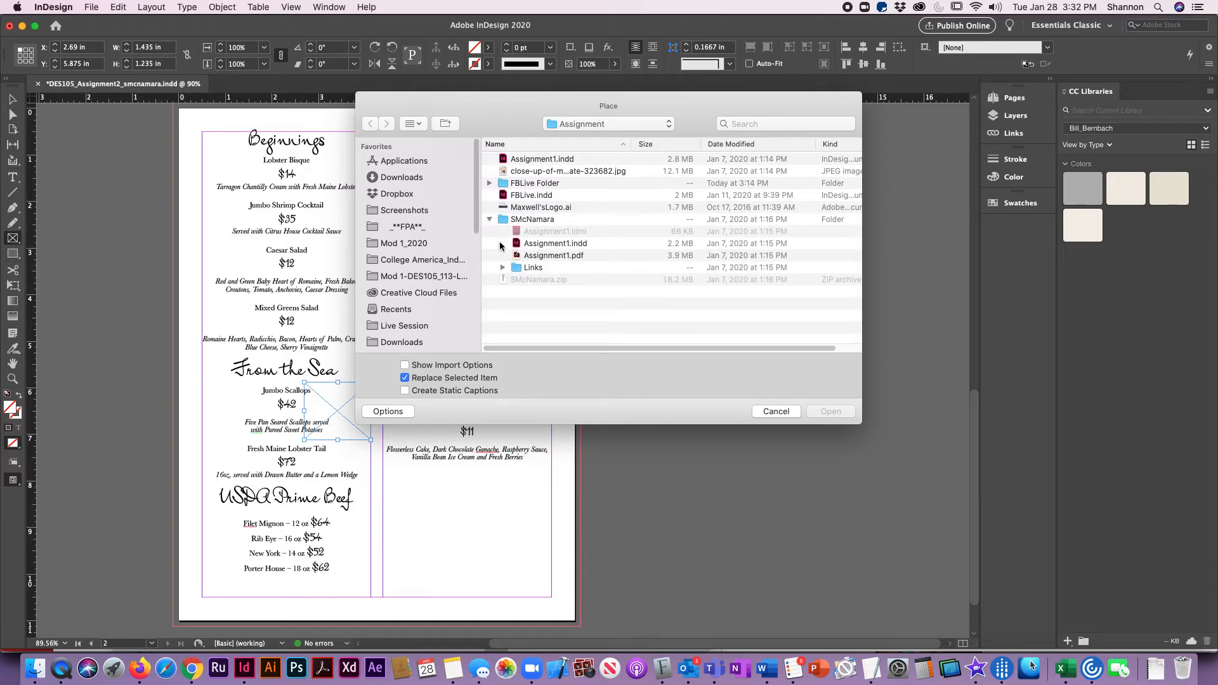
pyautogui.click(503, 268)
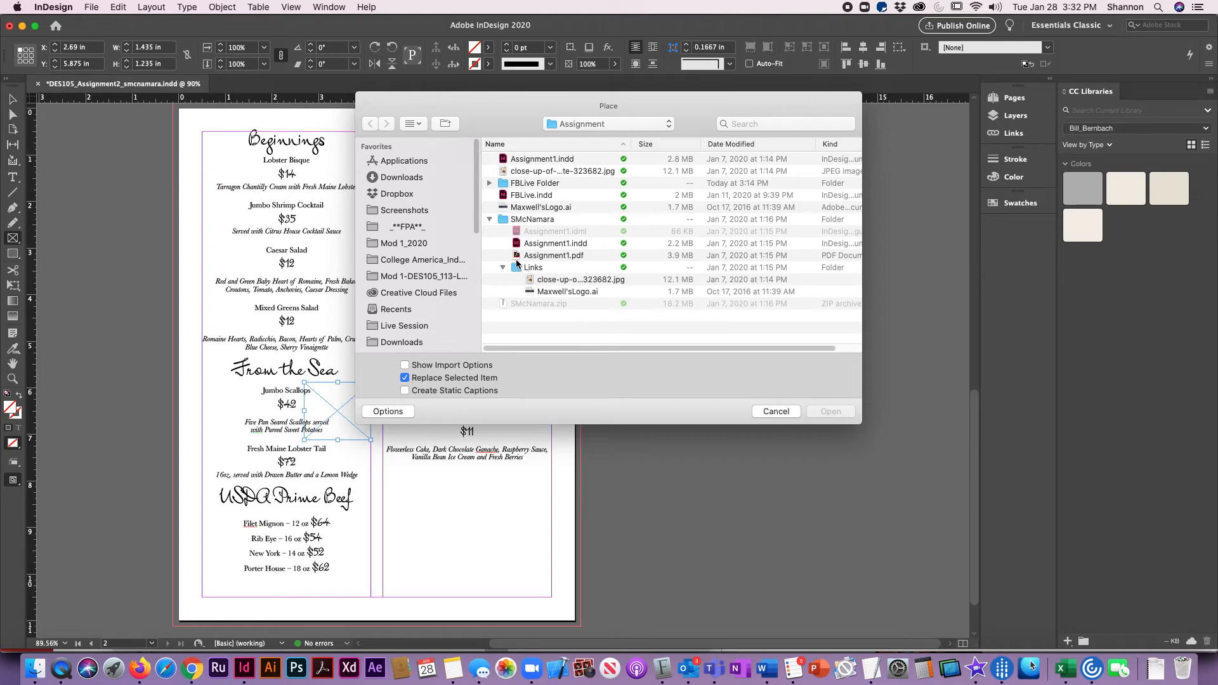
pyautogui.click(489, 219)
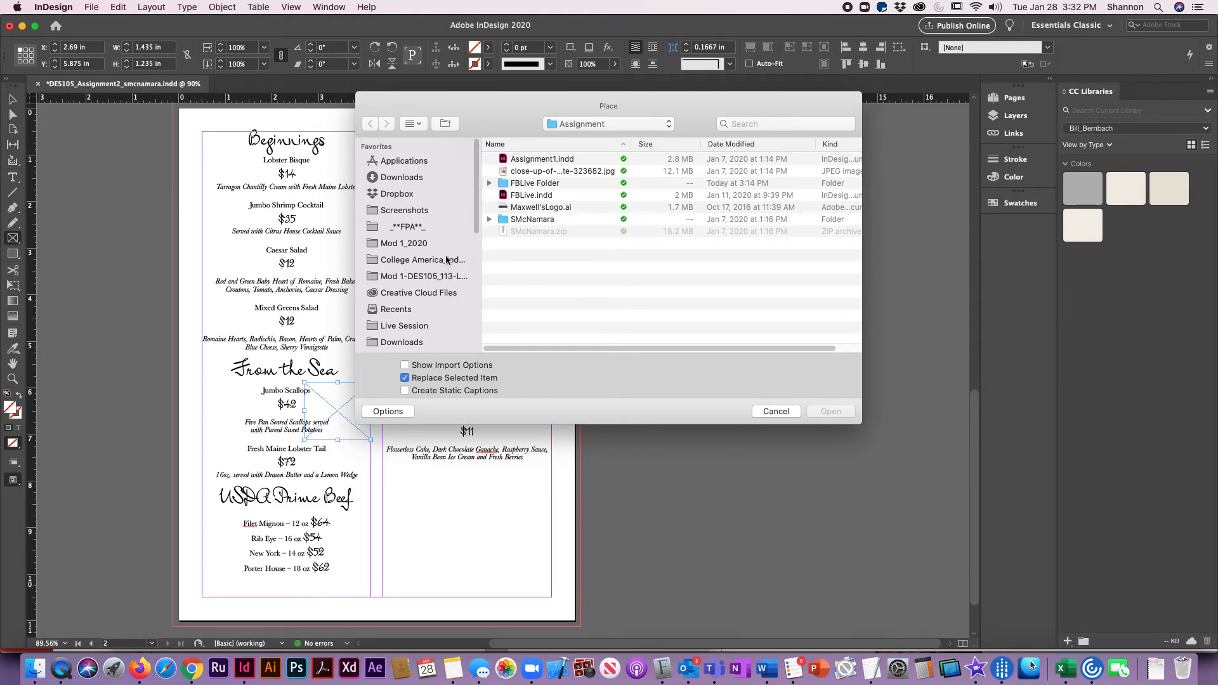
pyautogui.click(398, 342)
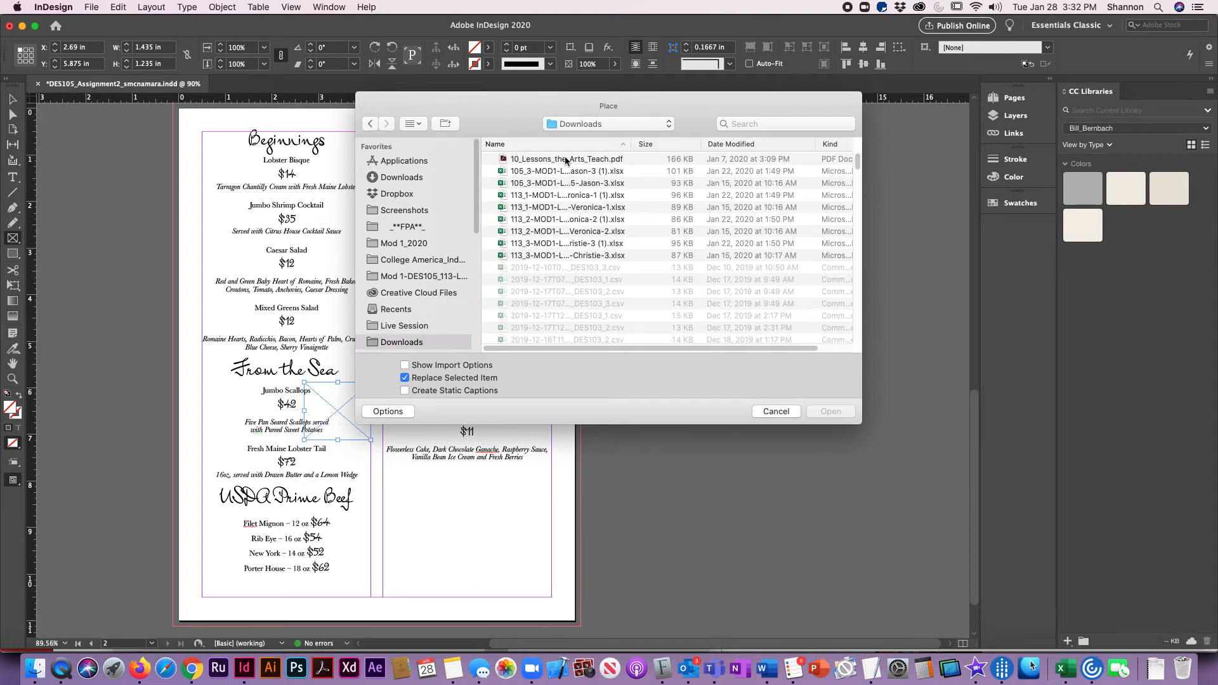
pyautogui.click(567, 160)
pyautogui.press('m')
pyautogui.press('Return')
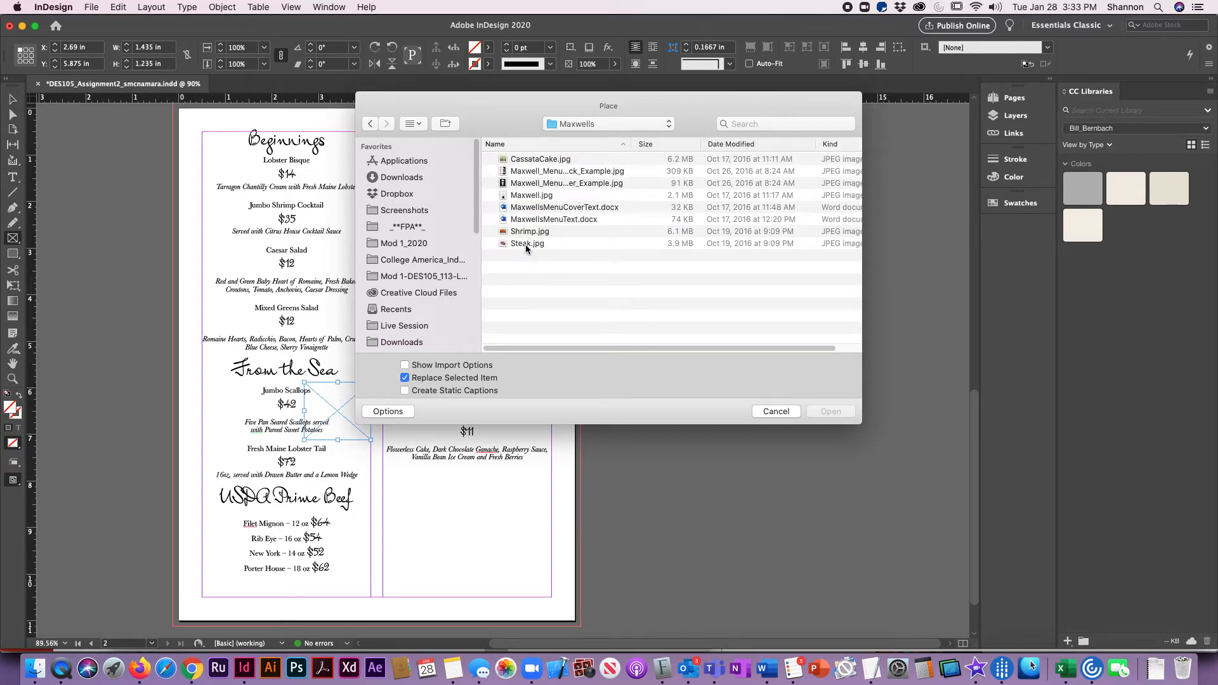
pyautogui.click(528, 232)
pyautogui.click(831, 412)
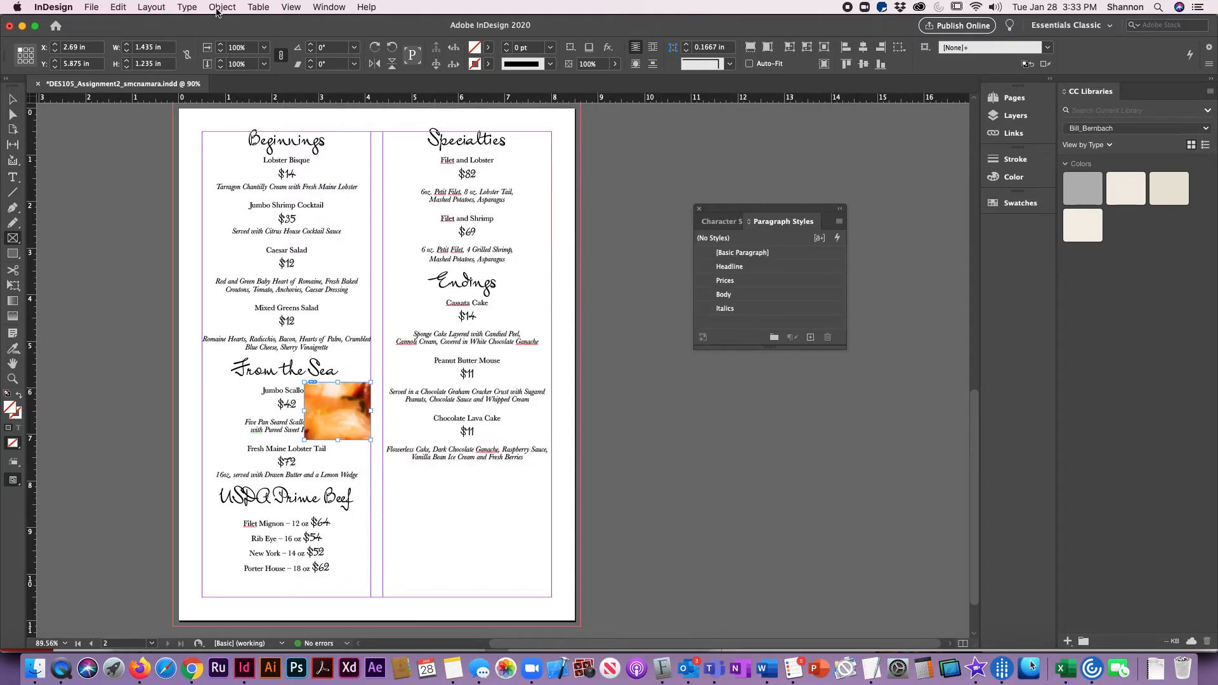
# Step: Fit the shrimp photo with Fill Frame Proportionally
pyautogui.click(223, 8)
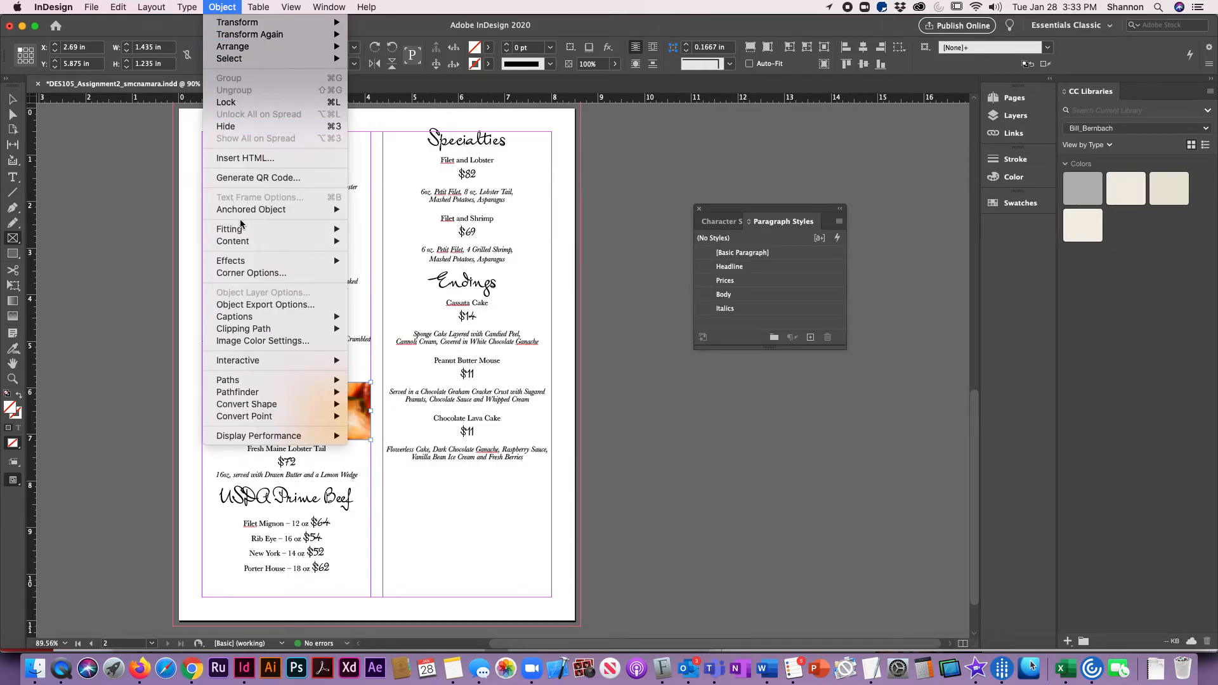
pyautogui.moveTo(242, 235)
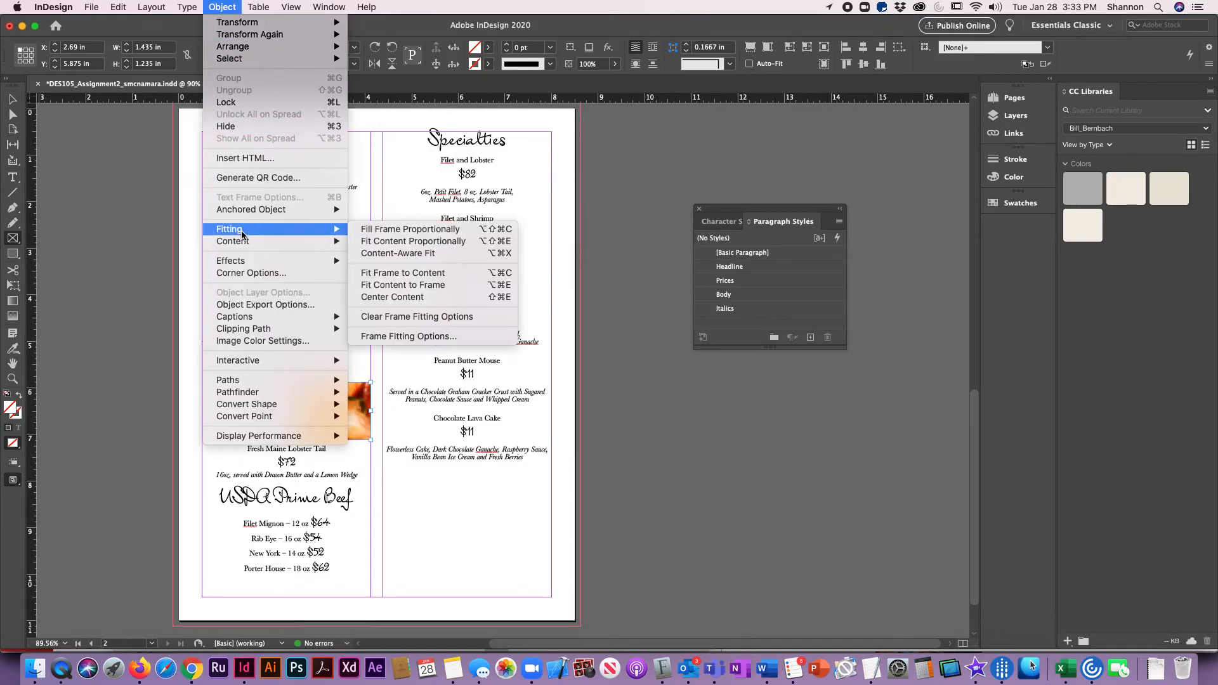
pyautogui.click(377, 229)
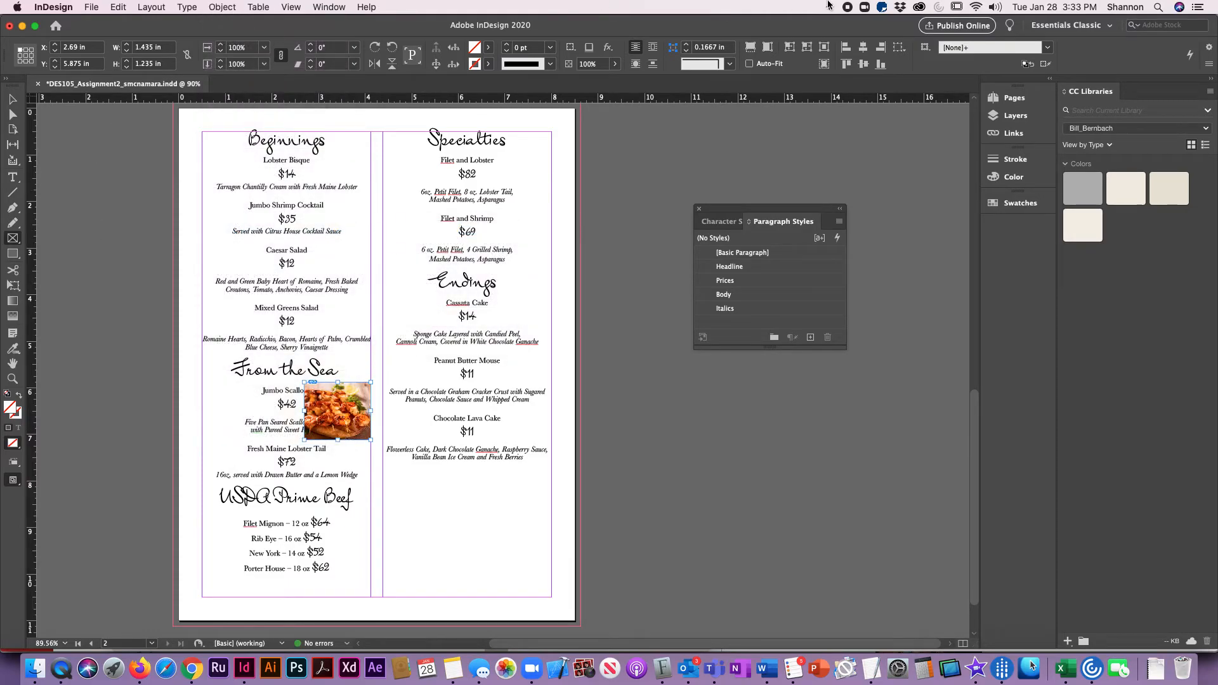
# Step: Wrap the menu text around the shrimp photo's bounding box and deselect the photo
pyautogui.click(13, 99)
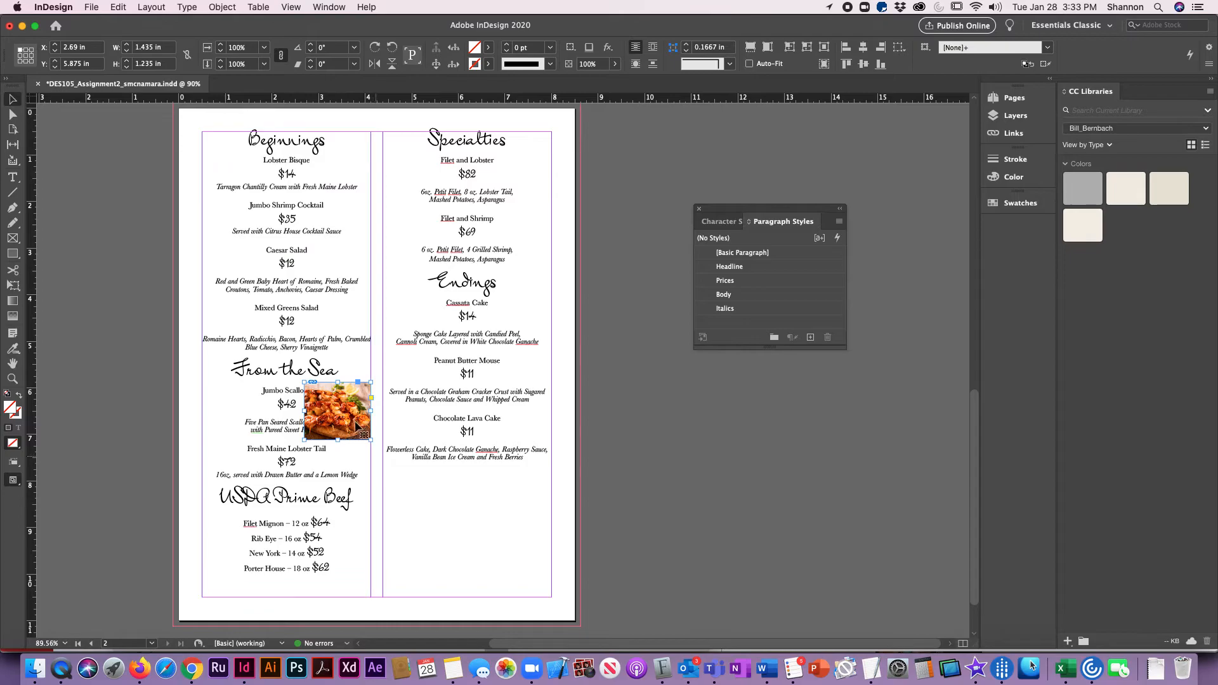
pyautogui.click(335, 7)
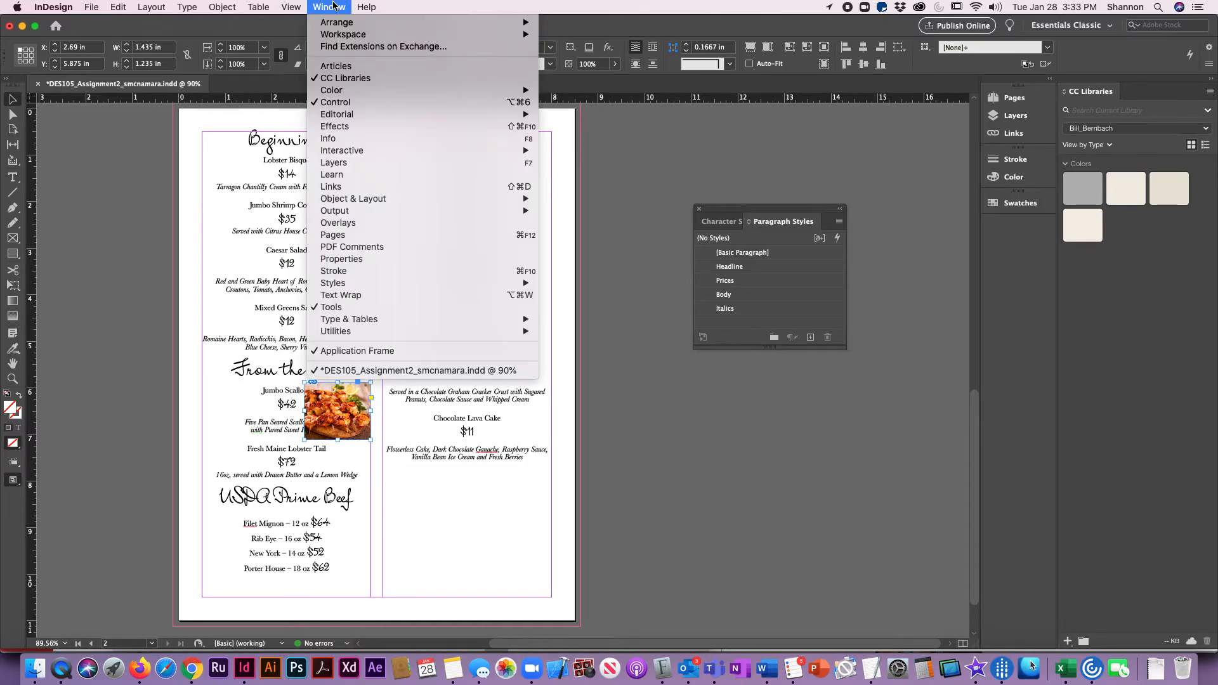
pyautogui.click(340, 295)
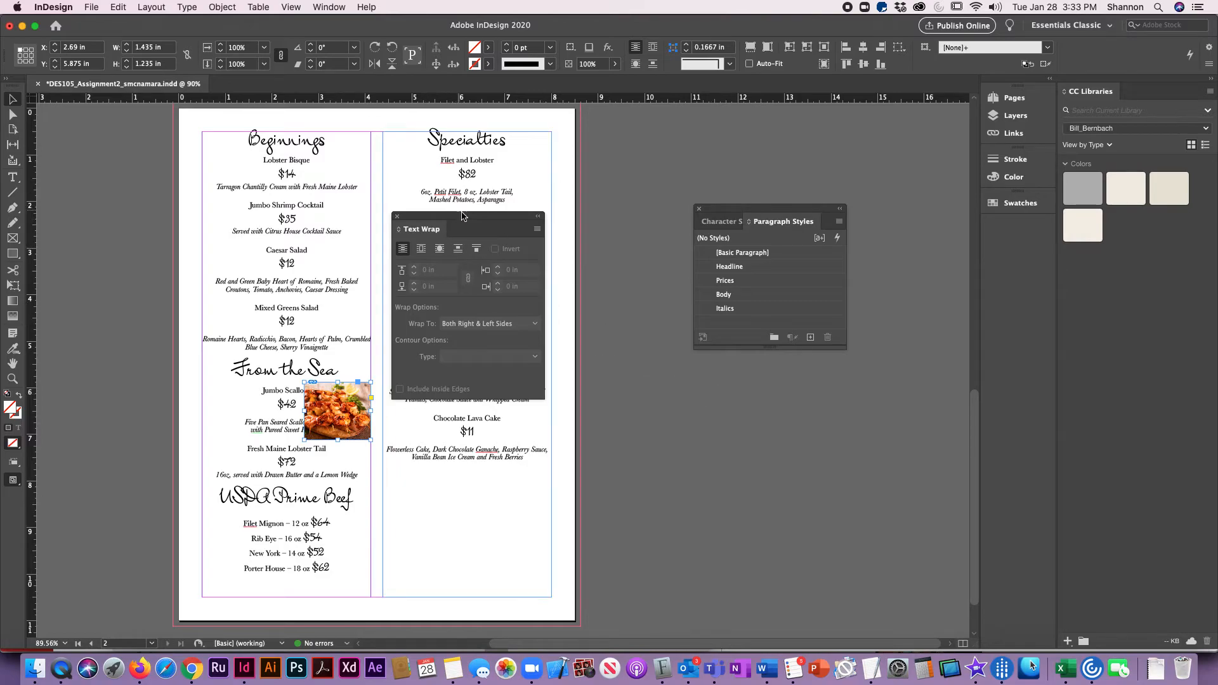
pyautogui.moveTo(462, 216); pyautogui.dragTo(690, 407)
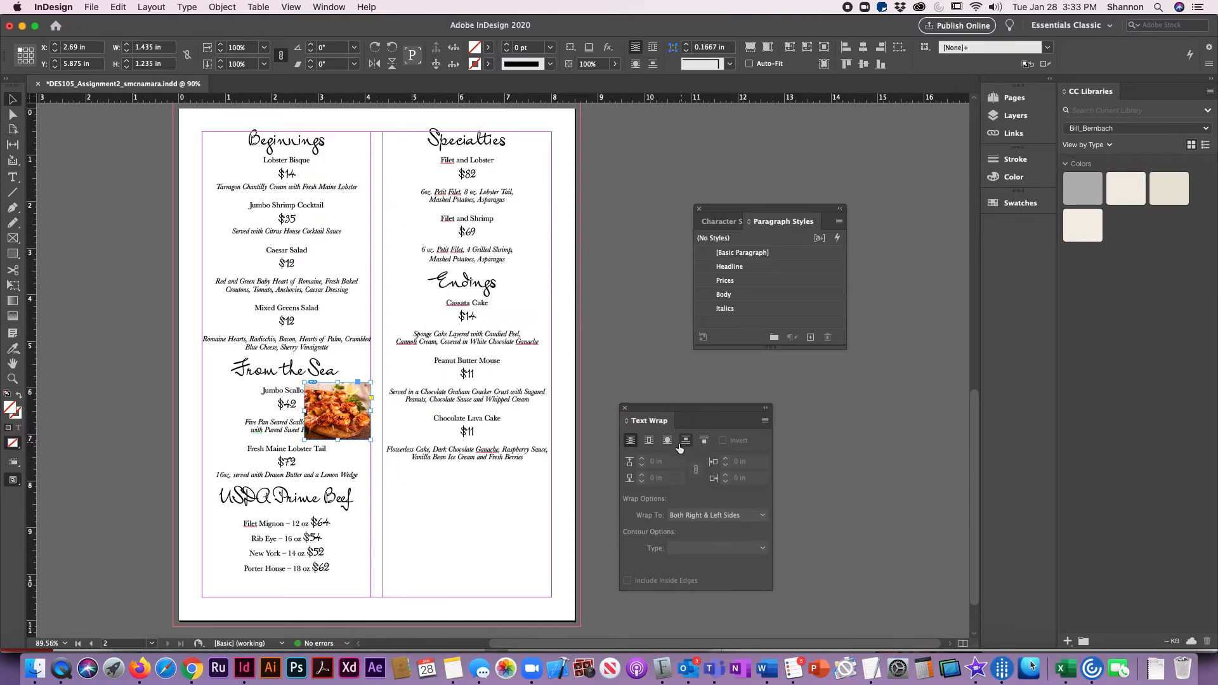
pyautogui.click(649, 441)
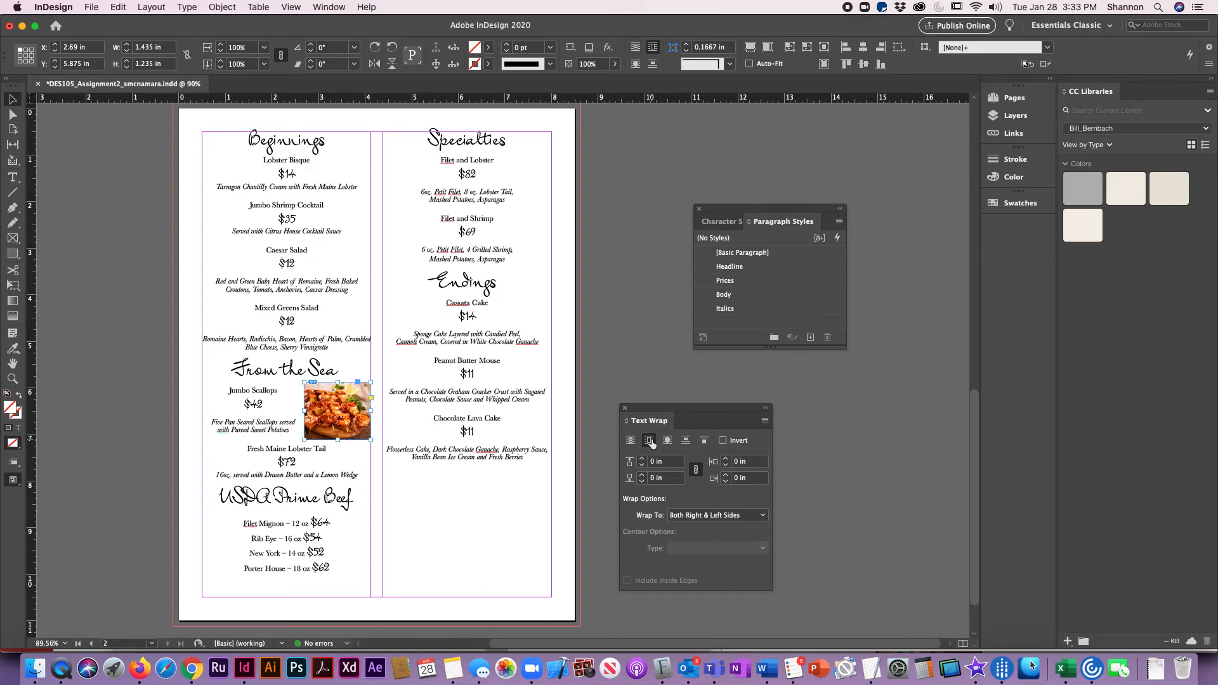
pyautogui.click(134, 466)
# Step: Draw an image frame about 1.5 × 1.58 in at the first column's left edge beside the Prime Beef items and place Steak.jpg in it
pyautogui.click(13, 239)
pyautogui.moveTo(203, 517); pyautogui.dragTo(272, 589)
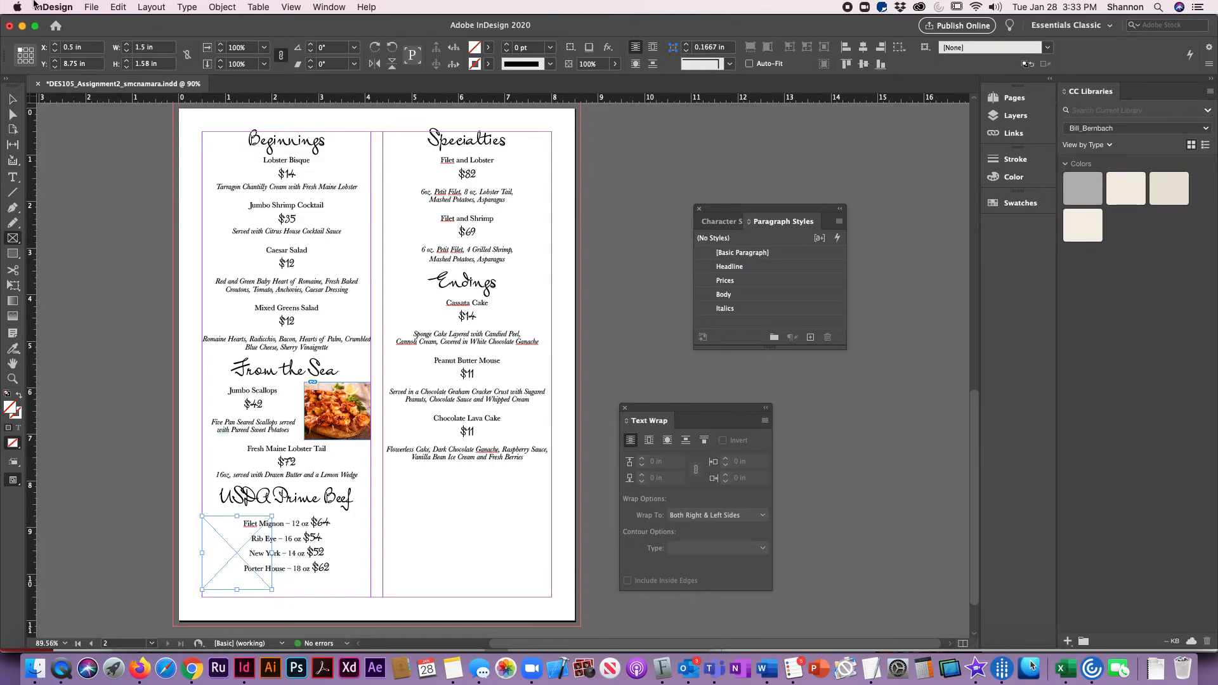
pyautogui.click(101, 12)
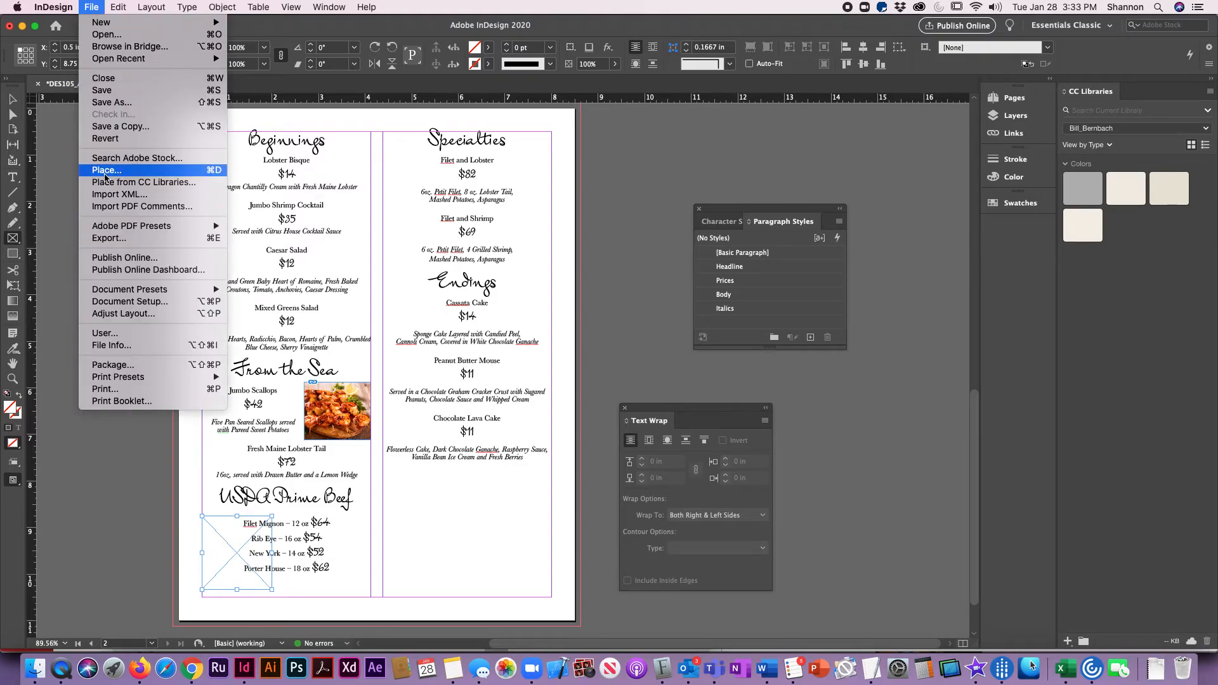
pyautogui.click(106, 178)
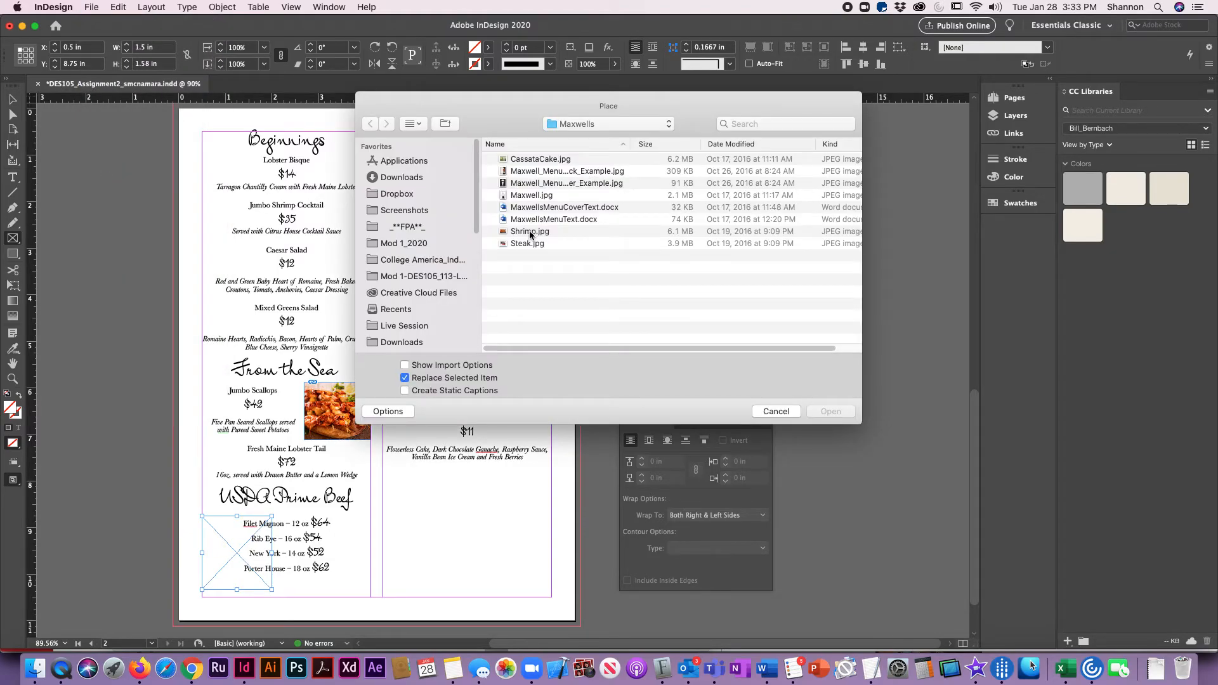
pyautogui.click(532, 245)
pyautogui.click(839, 414)
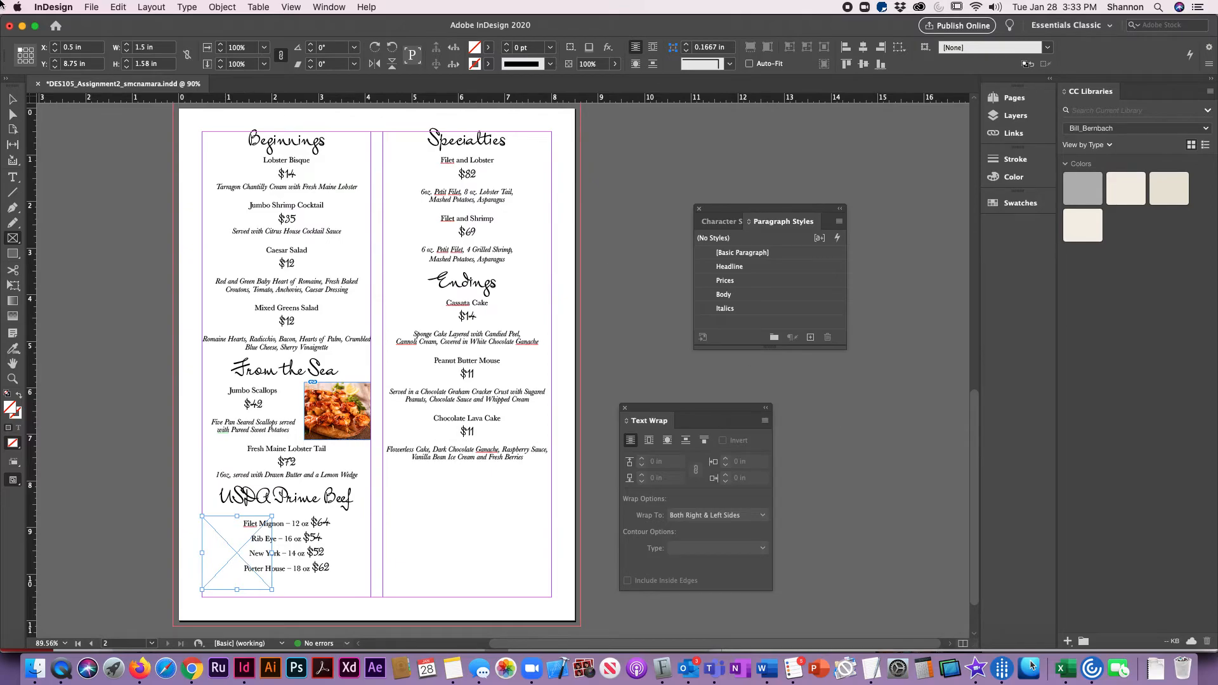
# Step: Fit the steak photo with Fit Content Proportionally and switch to the Selection tool
pyautogui.click(222, 7)
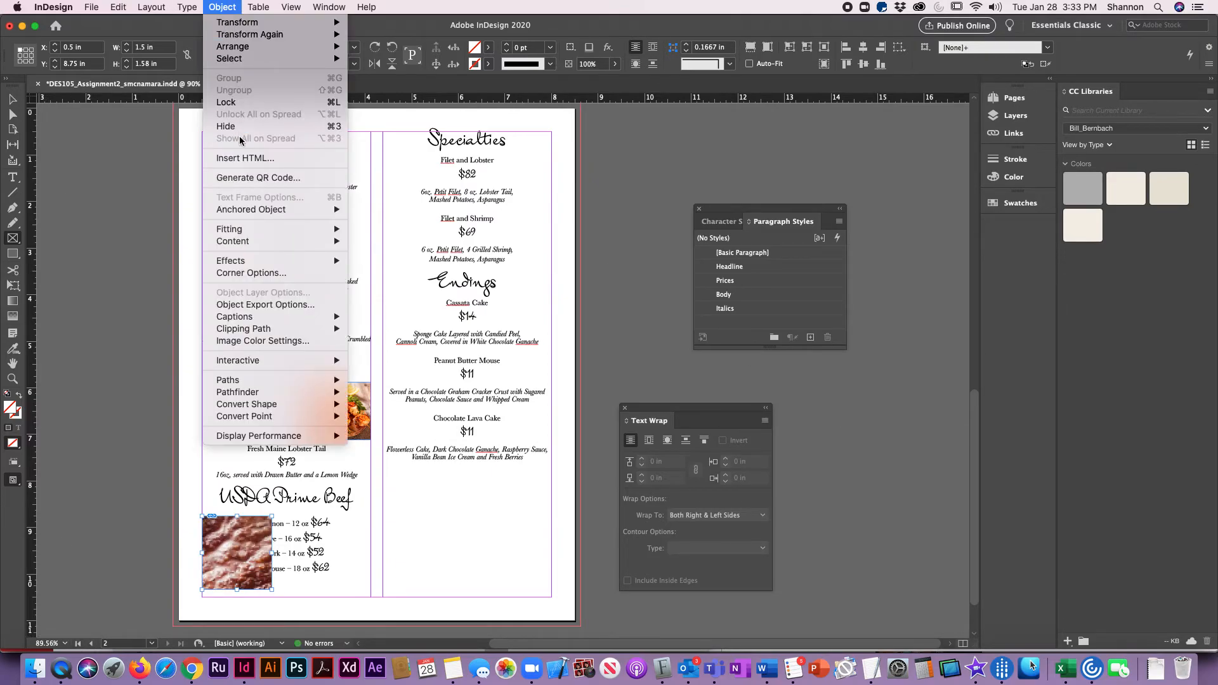
pyautogui.moveTo(241, 230)
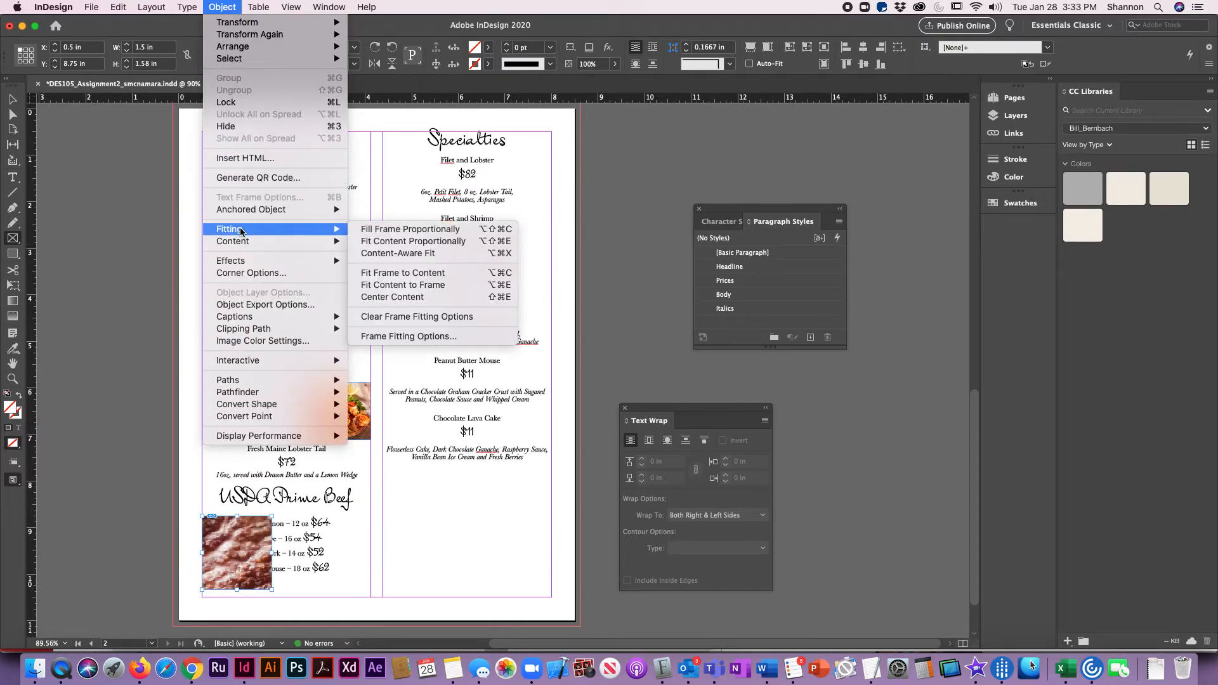
pyautogui.click(390, 242)
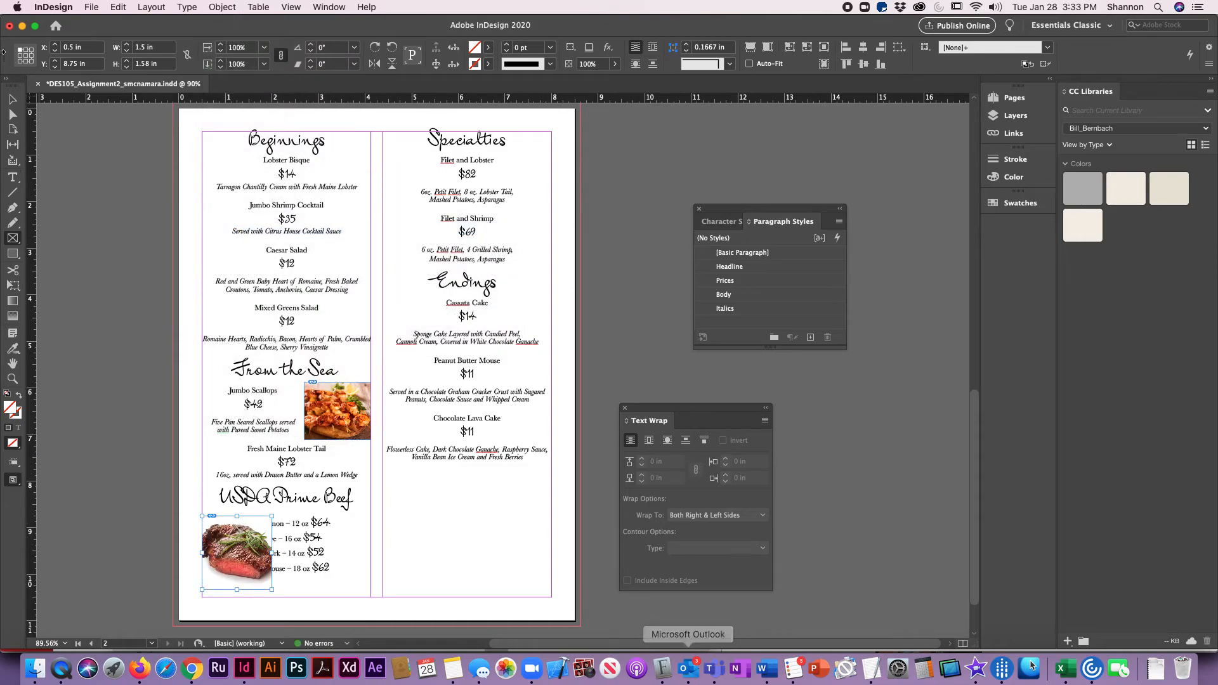
pyautogui.click(12, 99)
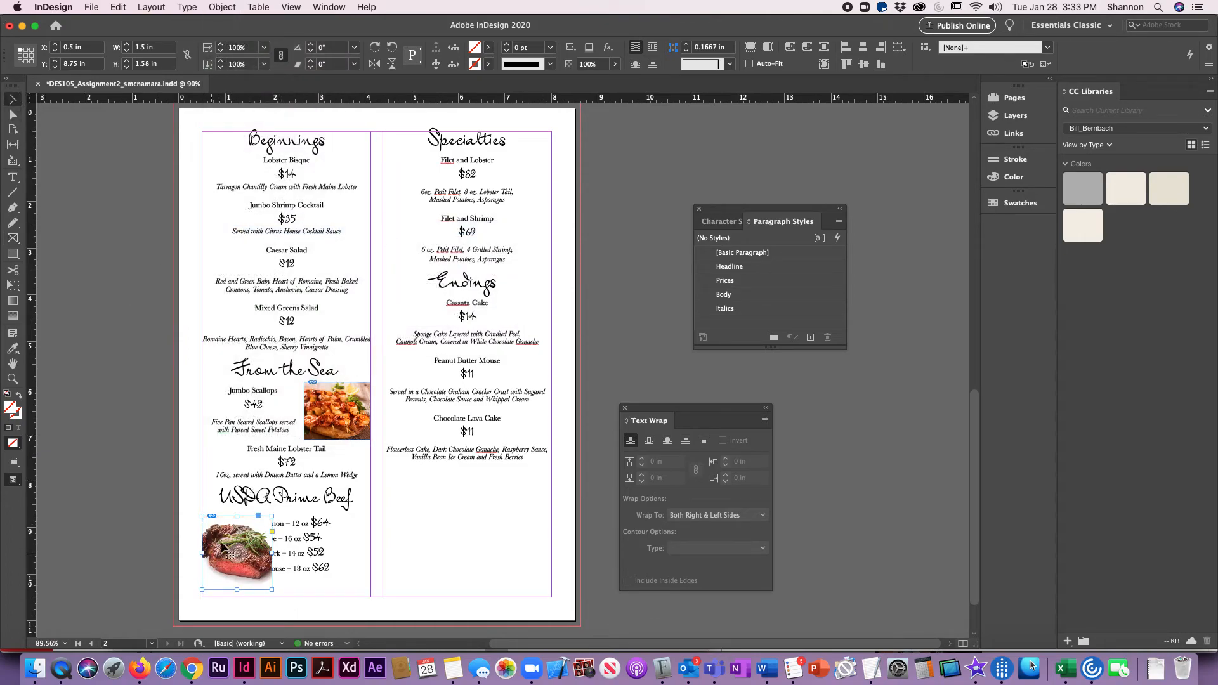
# Step: Wrap the menu text around the steak photo's bounding box and deselect the photo
pyautogui.click(648, 444)
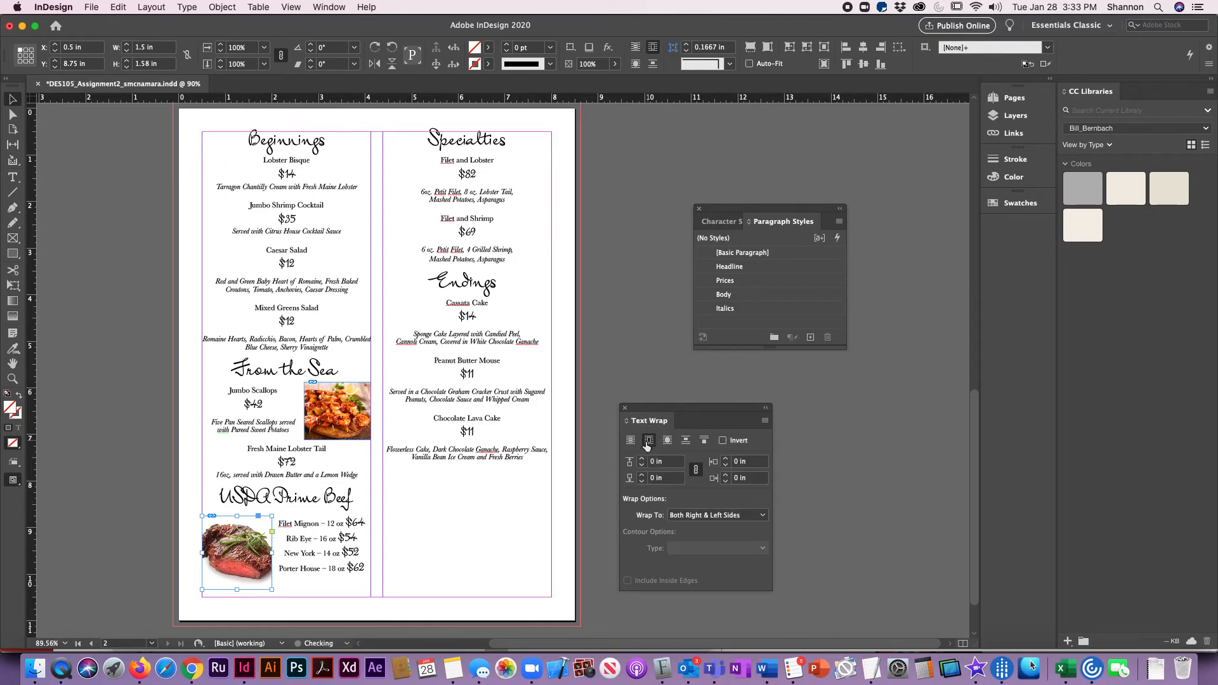
pyautogui.click(607, 351)
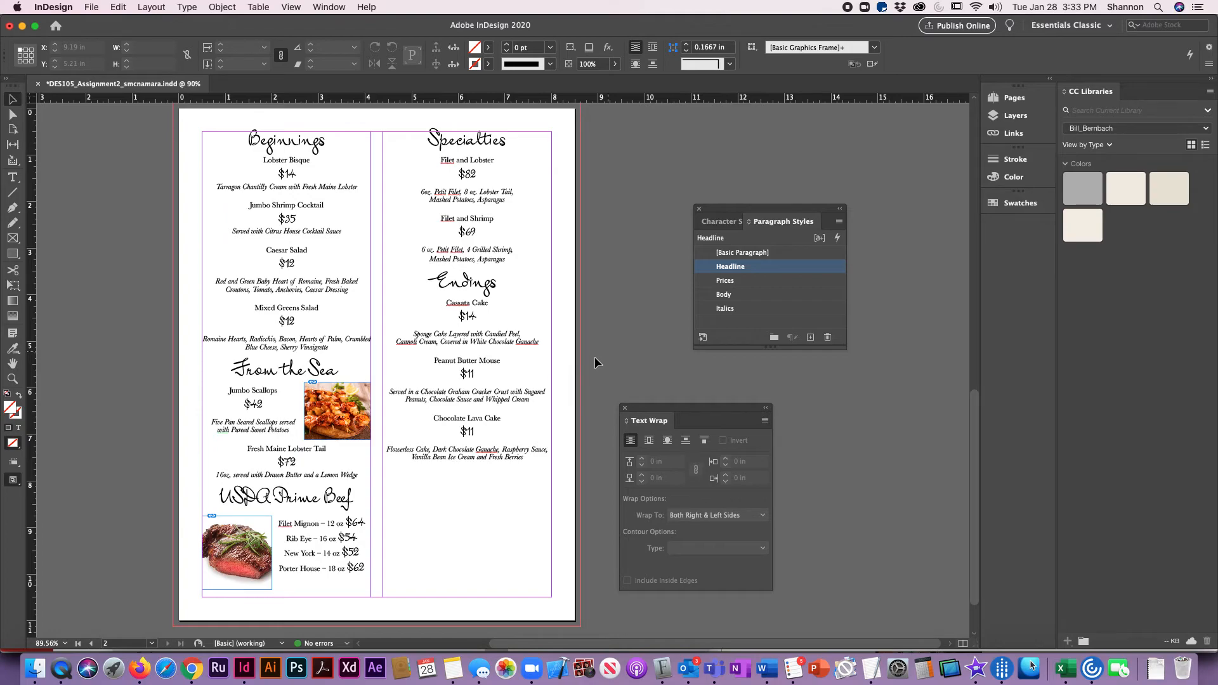
# Step: Draw an image frame about 3.63 × 2.69 in across the second column below the desserts and place the green cake photo in it
pyautogui.click(537, 488)
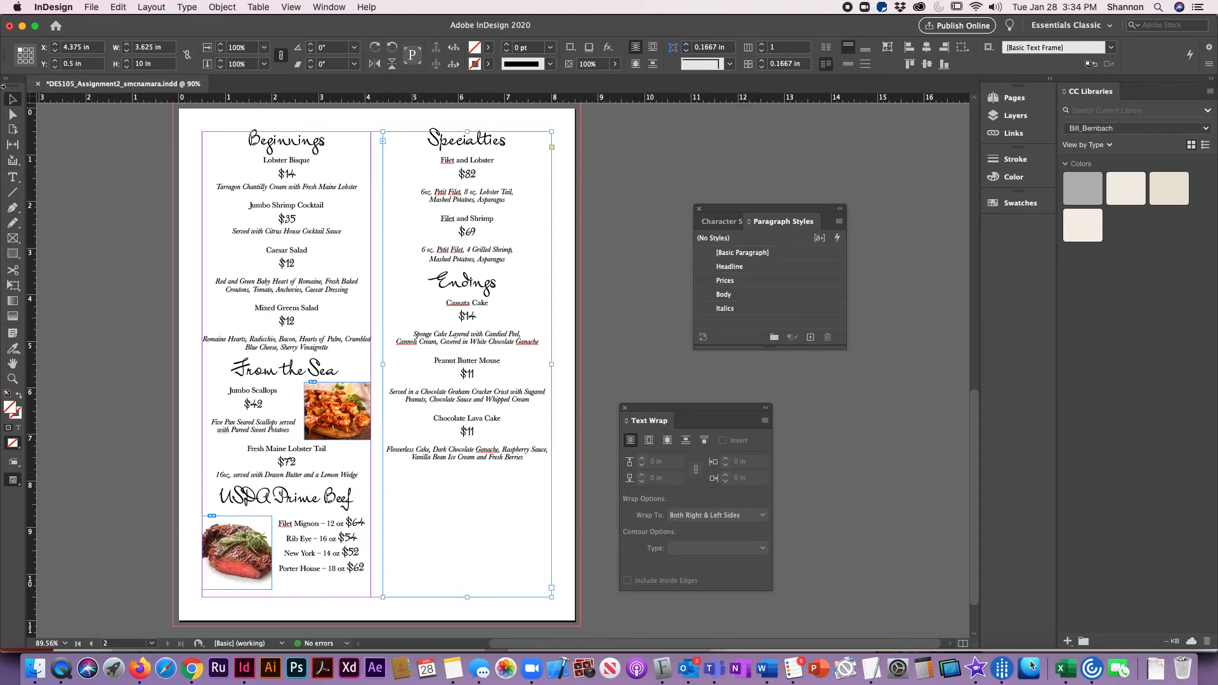
pyautogui.click(89, 318)
pyautogui.press('f')
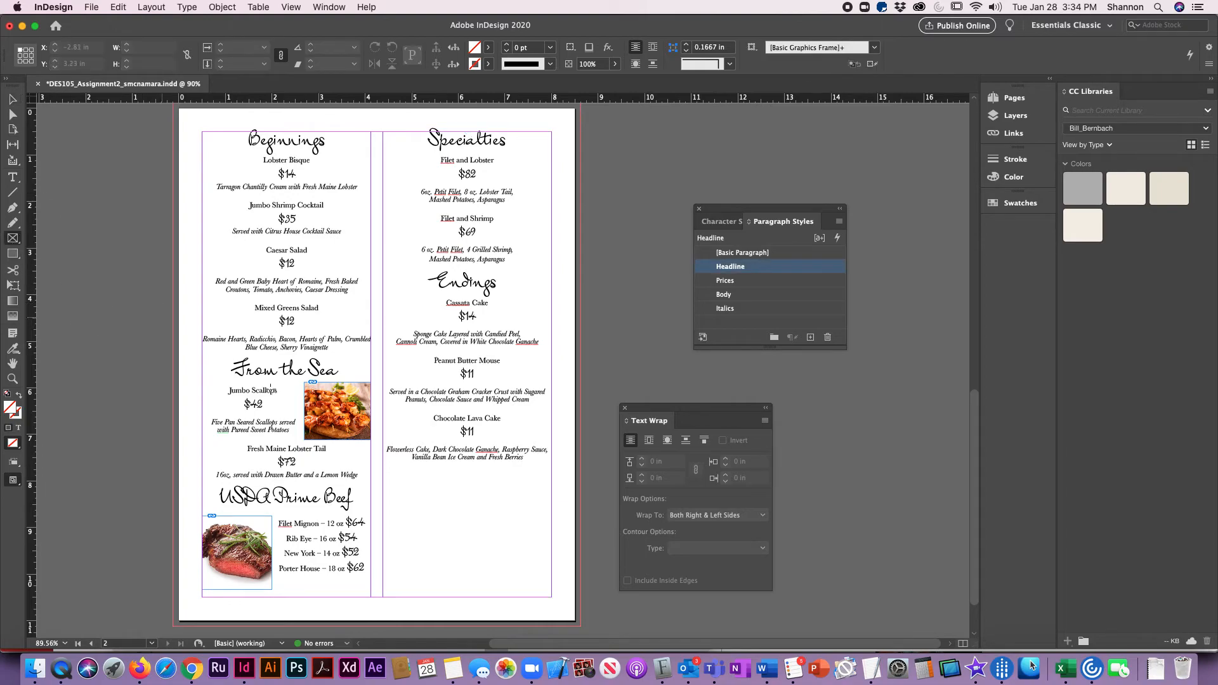
pyautogui.moveTo(386, 477); pyautogui.dragTo(553, 597)
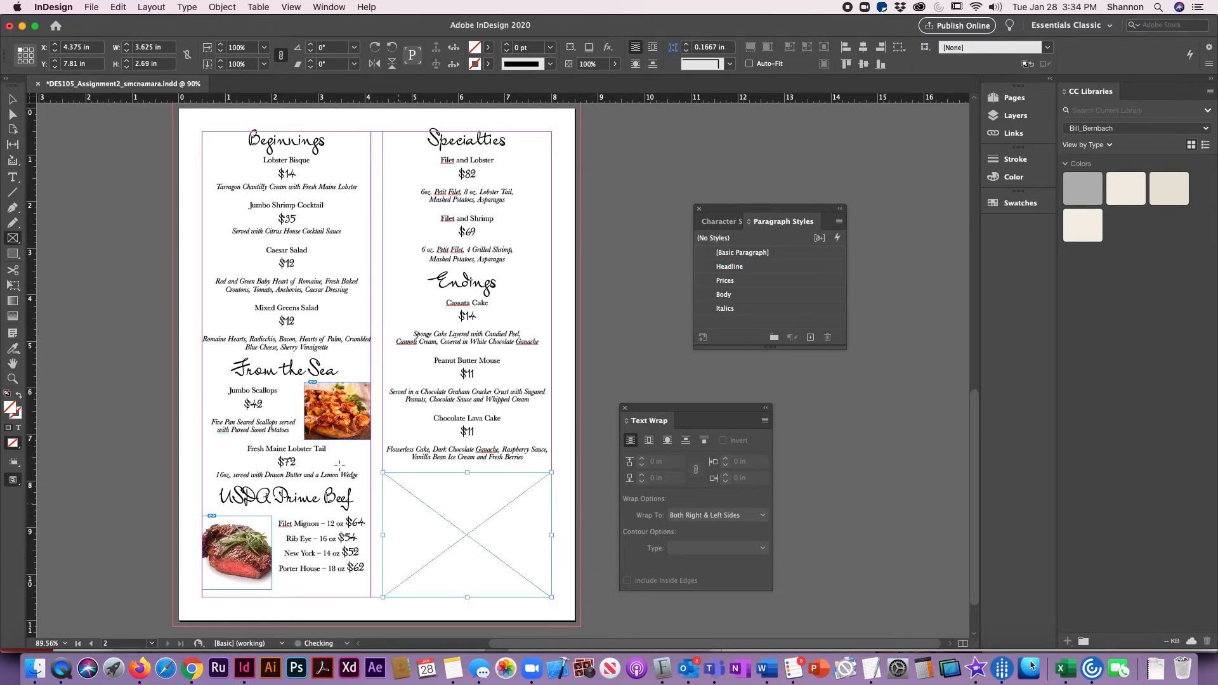
pyautogui.click(91, 7)
pyautogui.click(114, 171)
pyautogui.click(519, 158)
pyautogui.click(836, 413)
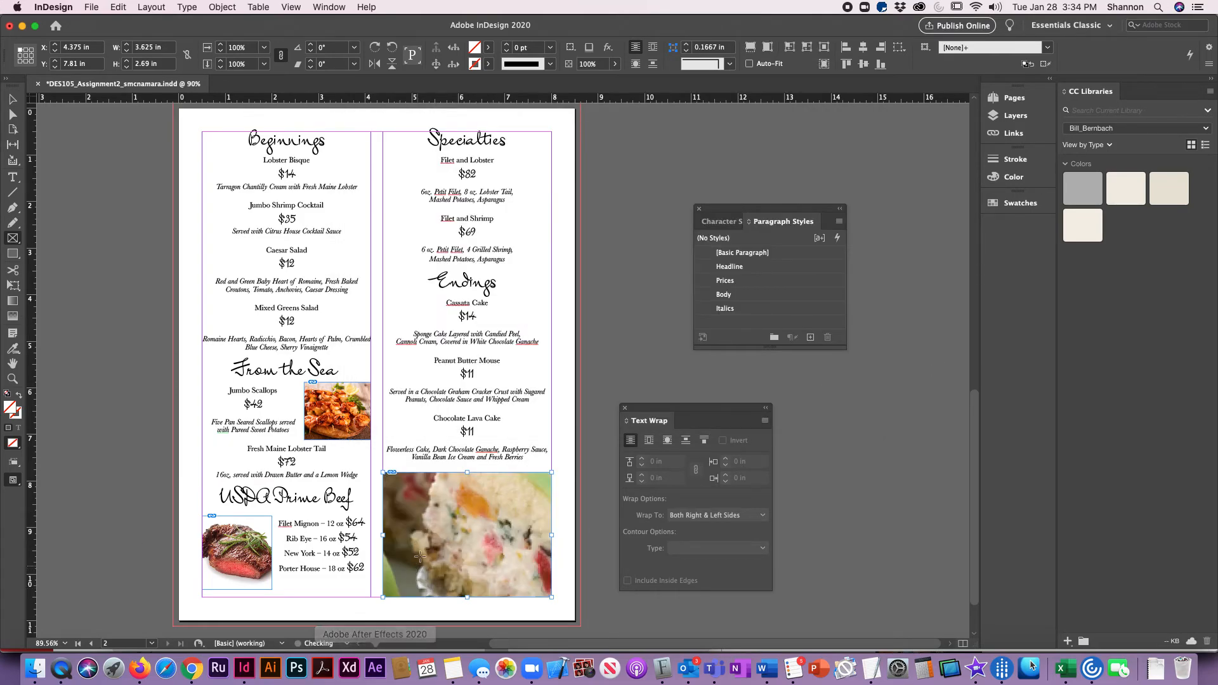
# Step: Fit the cake photo with Fill Frame Proportionally, deselect it and save the document
pyautogui.click(222, 7)
pyautogui.moveTo(237, 26)
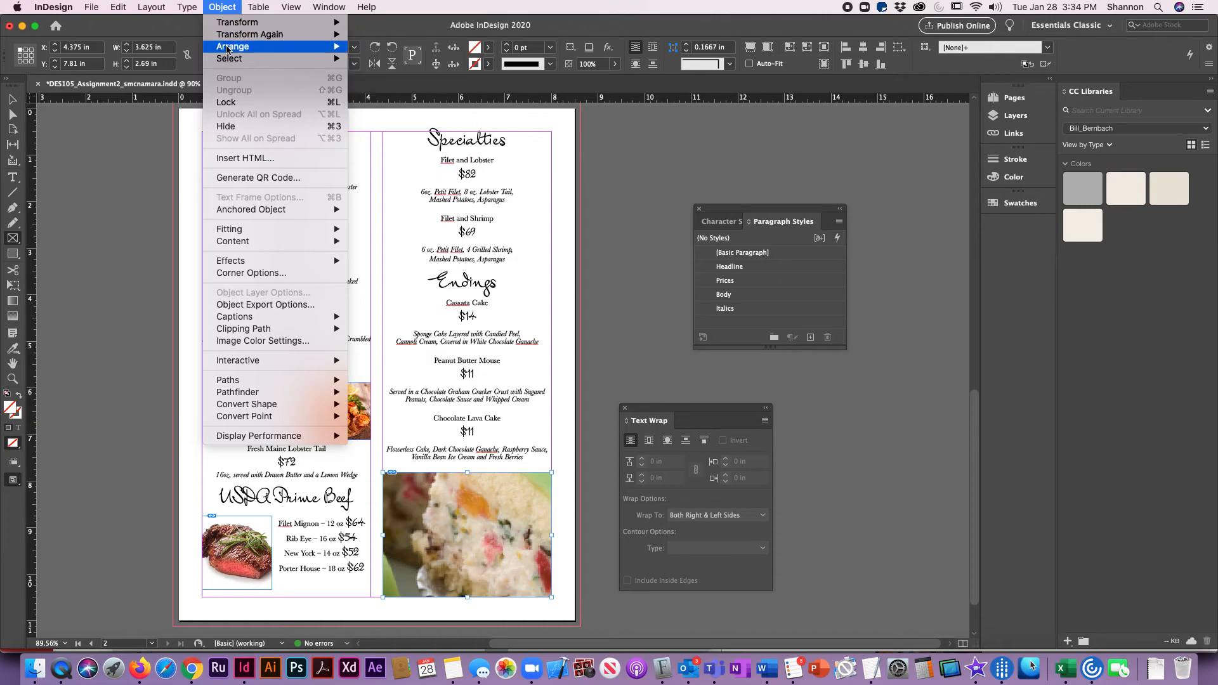
pyautogui.moveTo(256, 229)
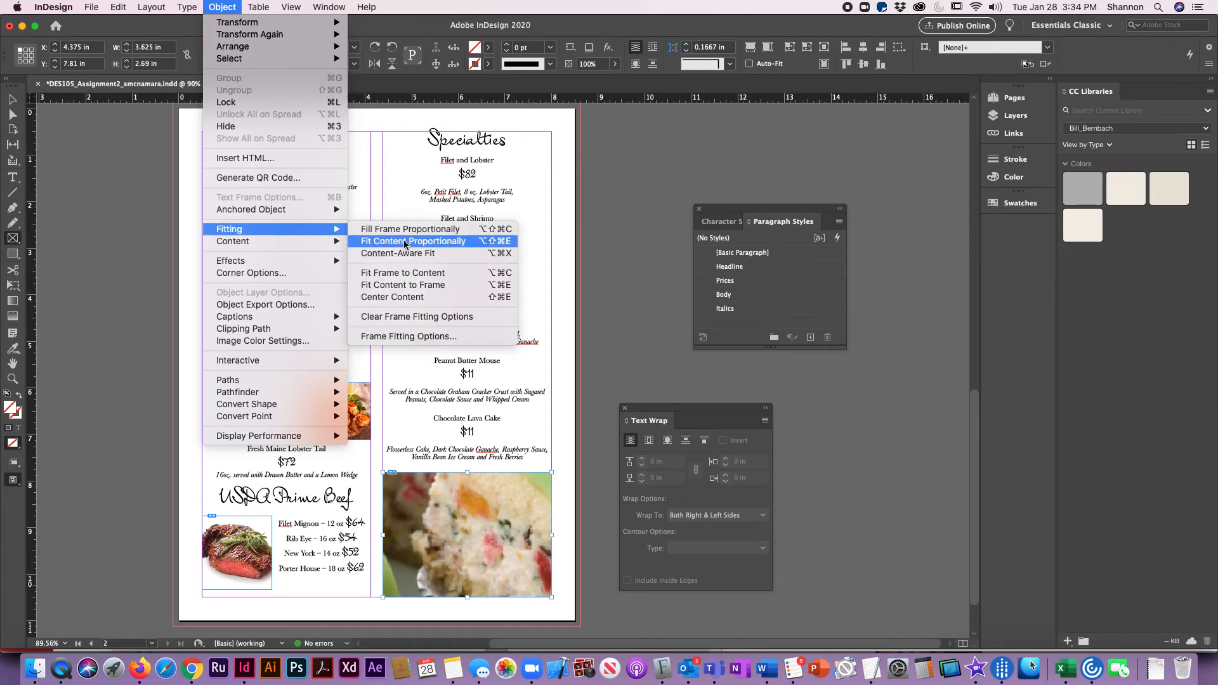
pyautogui.click(401, 231)
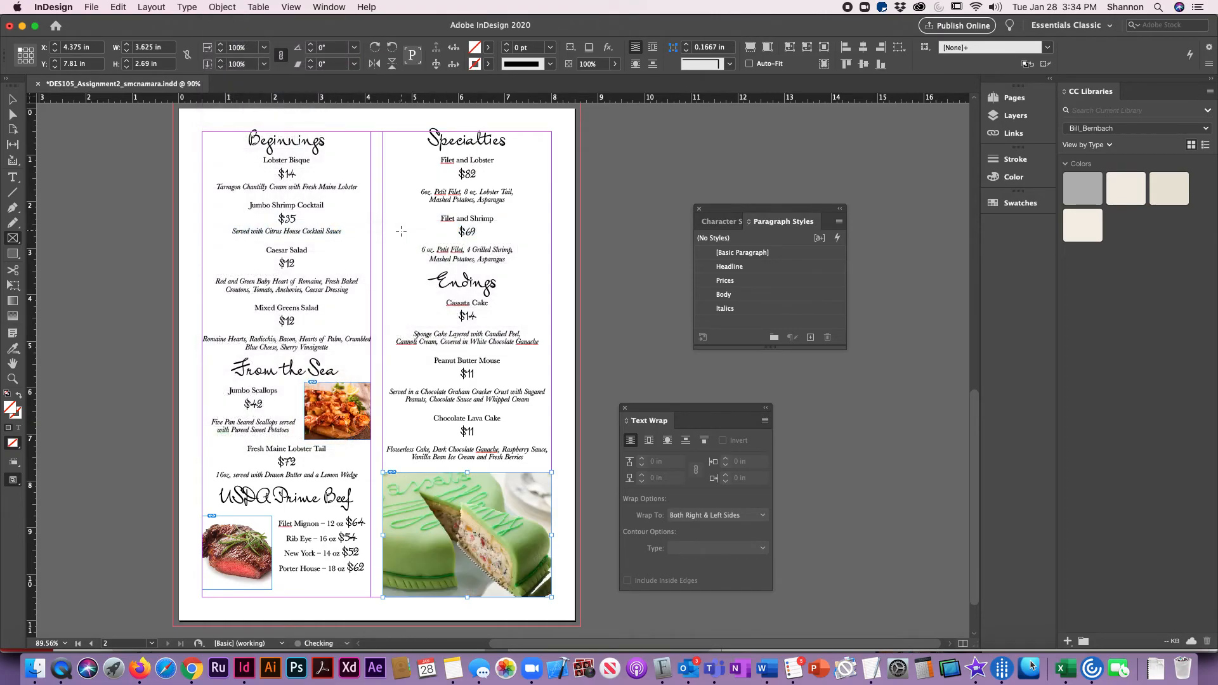
pyautogui.click(12, 99)
pyautogui.click(111, 193)
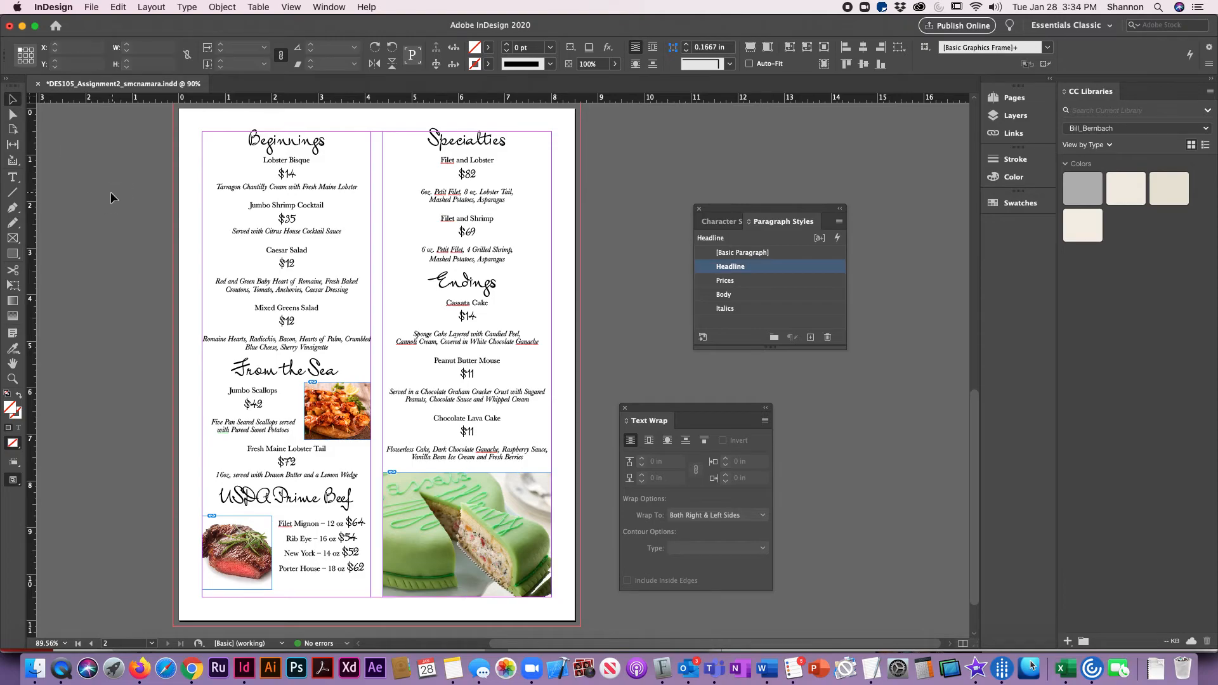
pyautogui.press('super+s')
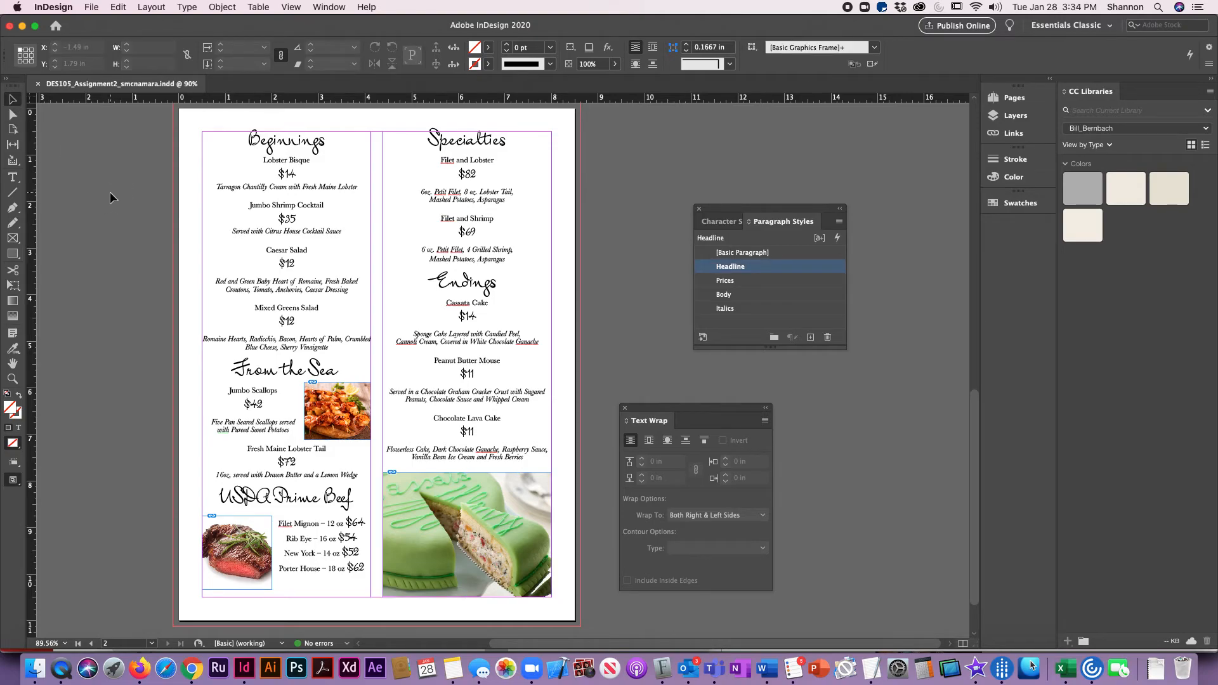
# Step: Package the document, choosing the Week 4 folder inside DES105 as the package folder's location
pyautogui.click(93, 6)
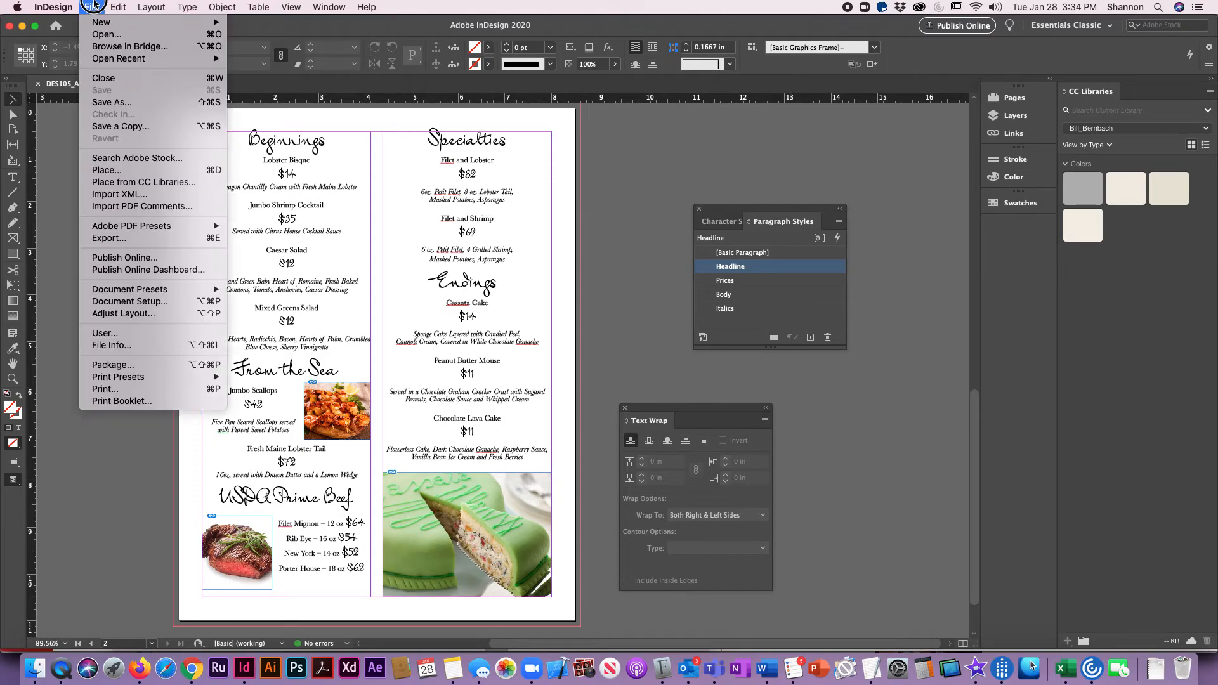
pyautogui.click(115, 366)
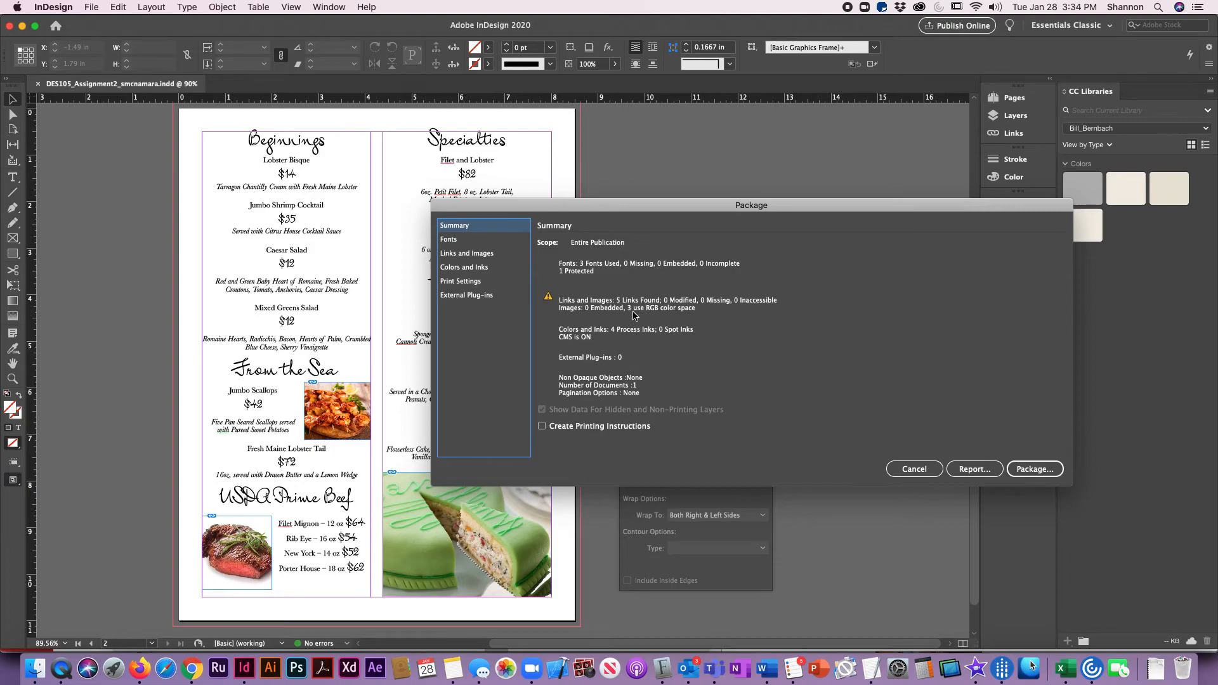
pyautogui.click(1043, 474)
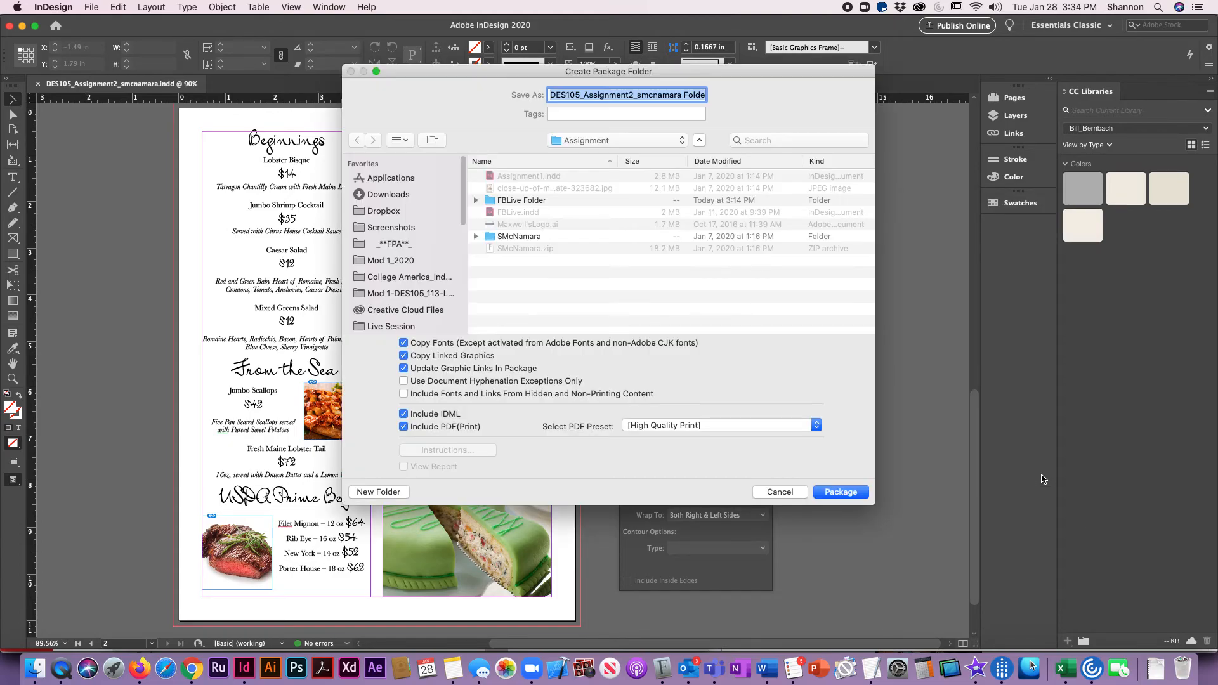
pyautogui.click(391, 261)
pyautogui.click(397, 290)
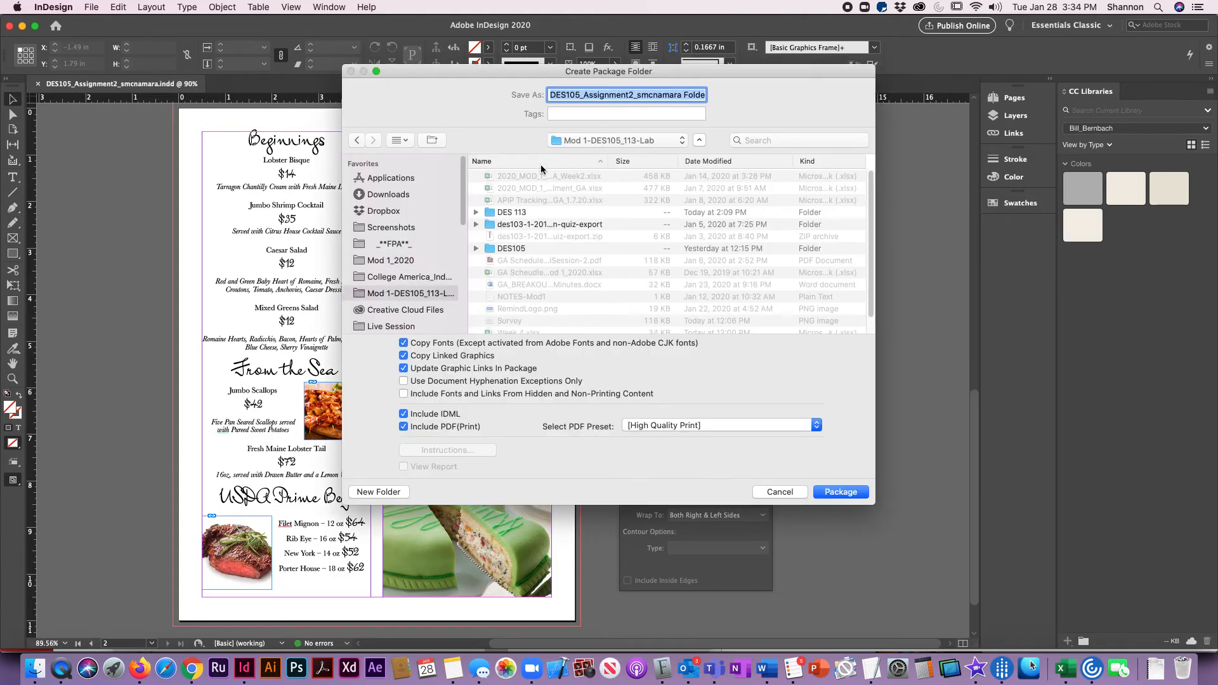
pyautogui.click(487, 251)
pyautogui.doubleClick(487, 251)
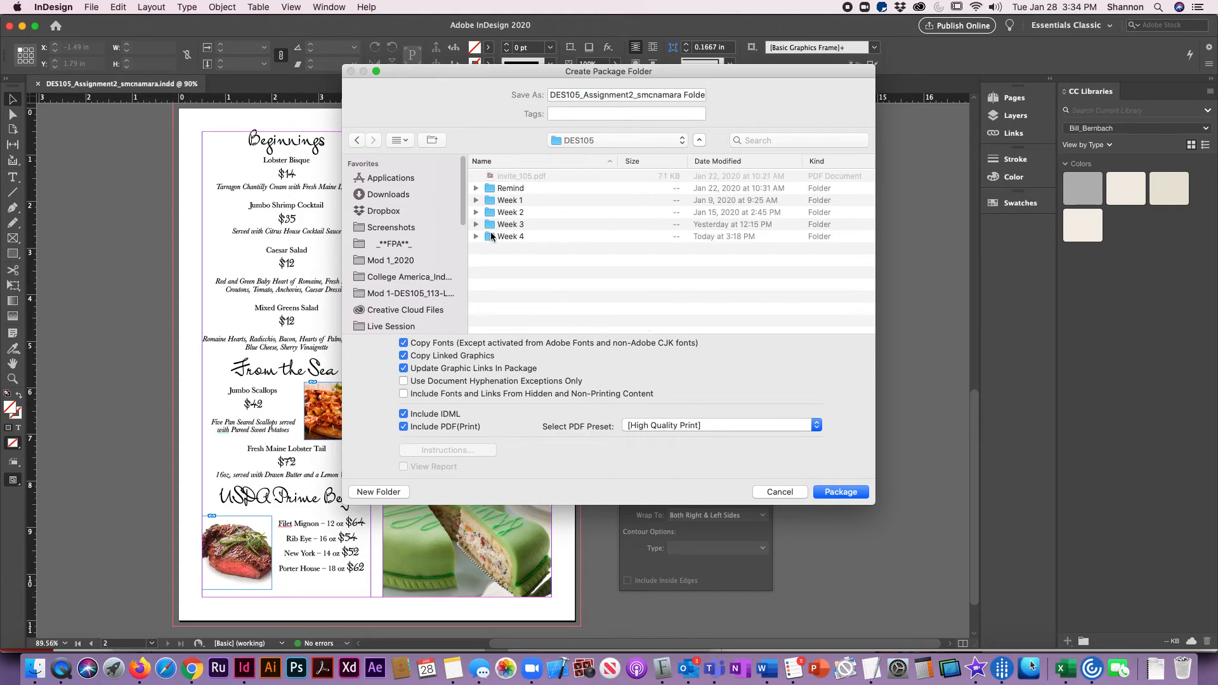
pyautogui.doubleClick(488, 236)
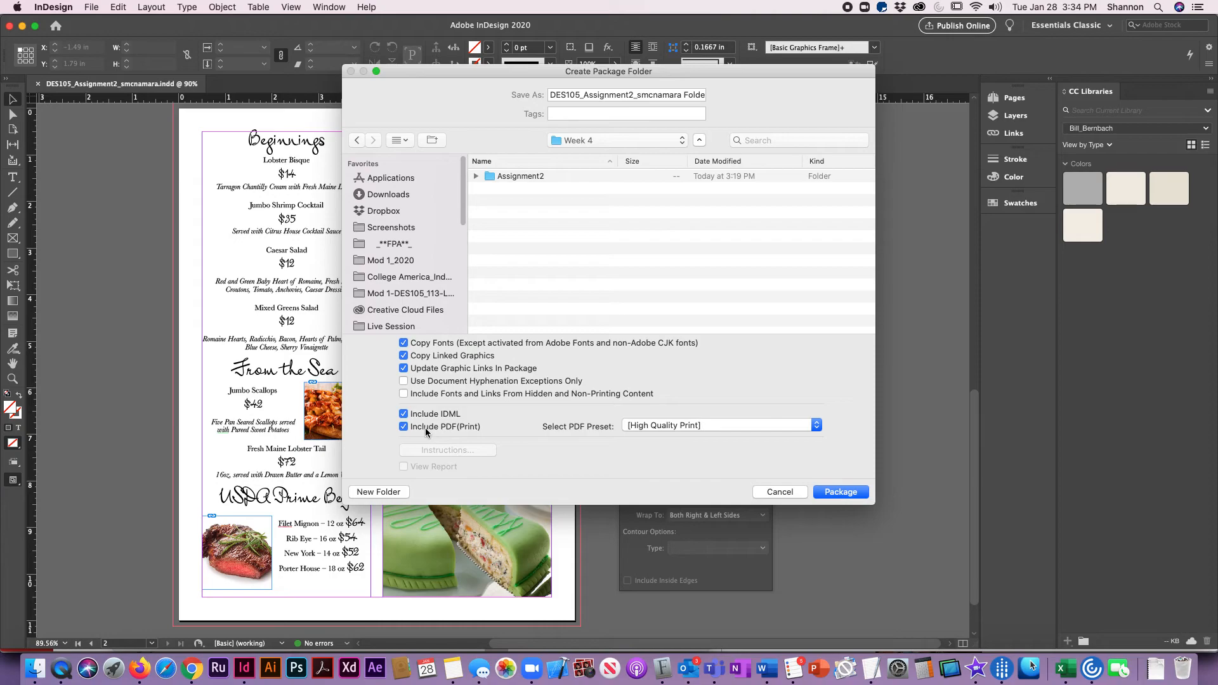
# Step: Set the package's PDF preset to Marks & Bleeds, keep Include PDF(Print) enabled, and create the package, accepting the font restrictions notice
pyautogui.click(660, 425)
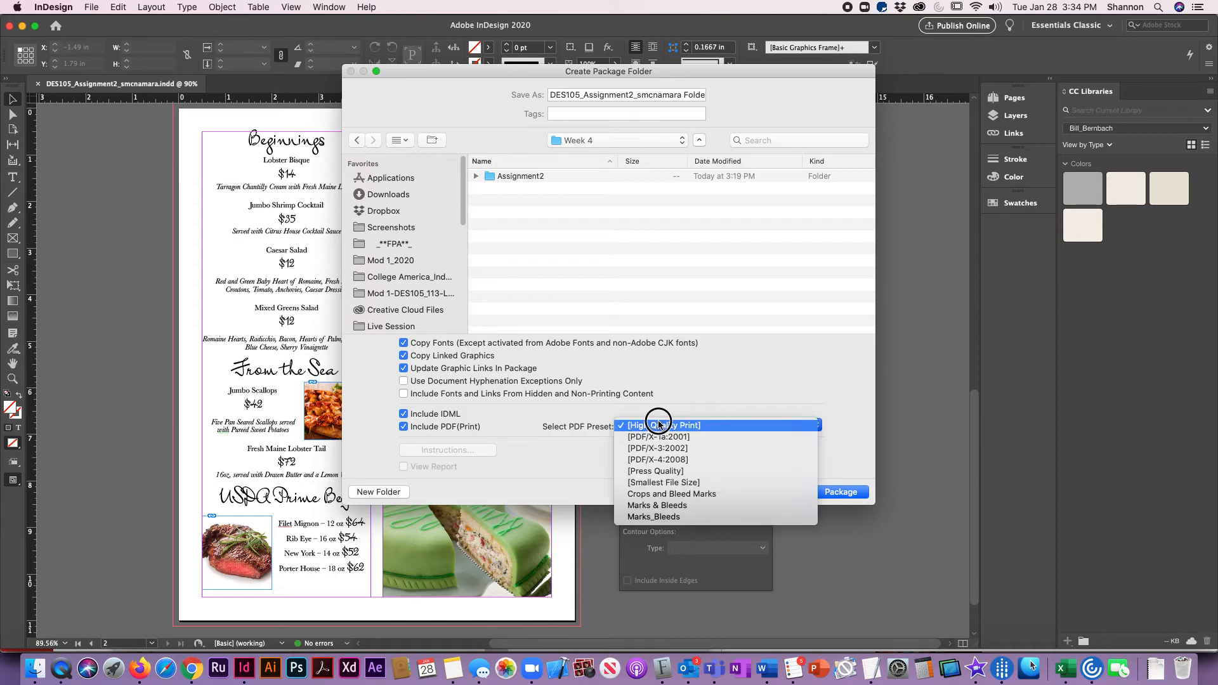
pyautogui.click(655, 505)
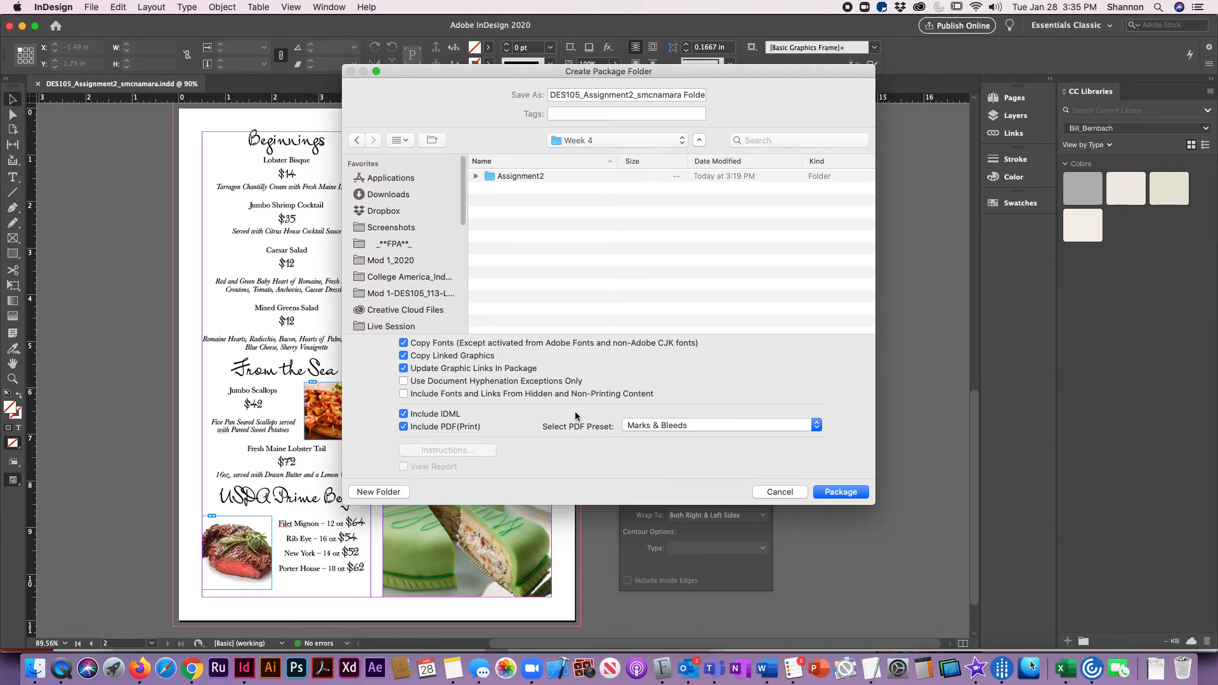
pyautogui.click(403, 428)
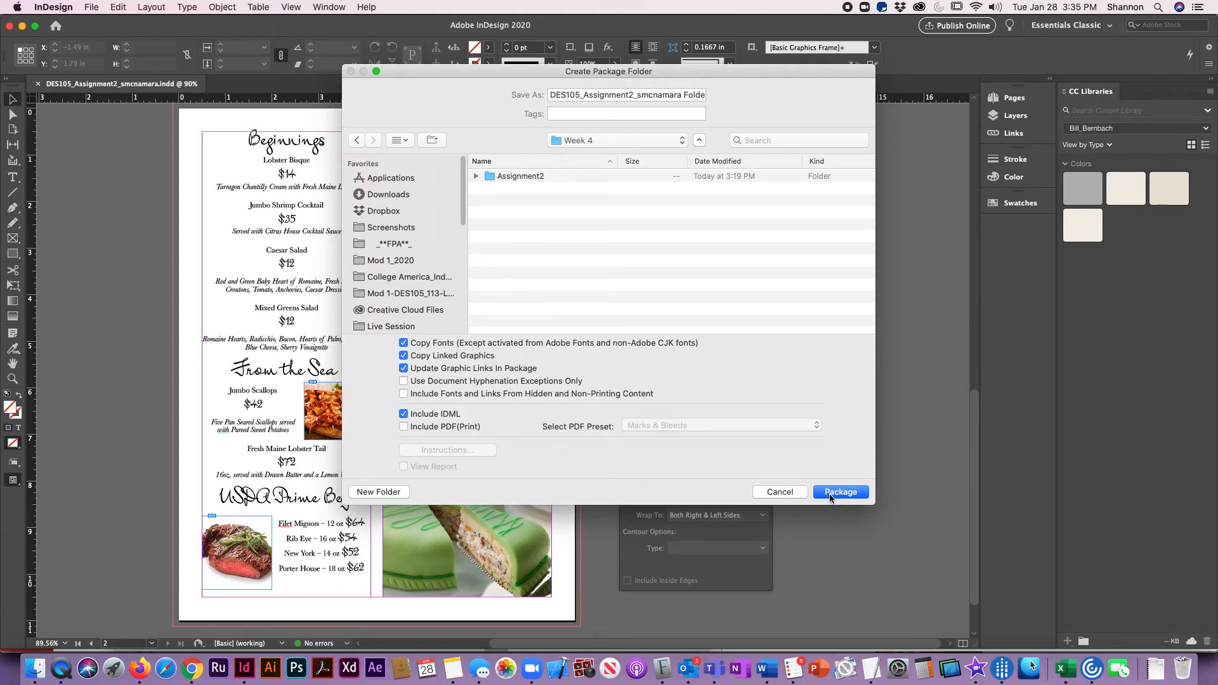
pyautogui.click(404, 428)
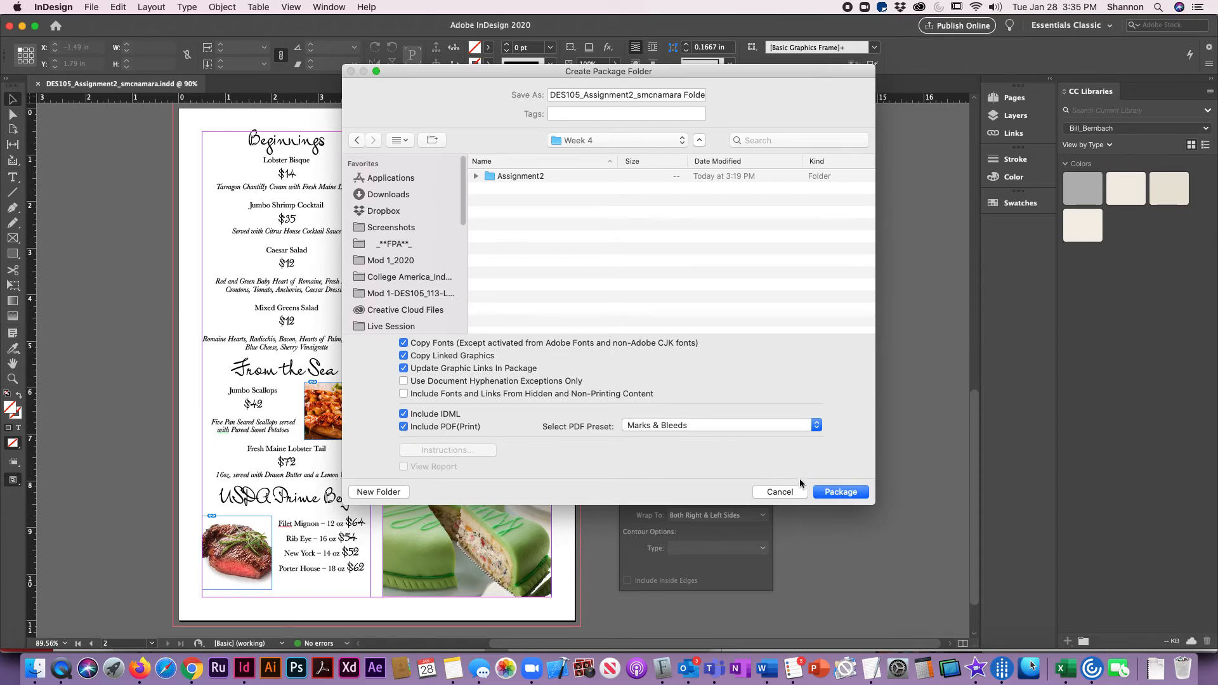
pyautogui.click(847, 492)
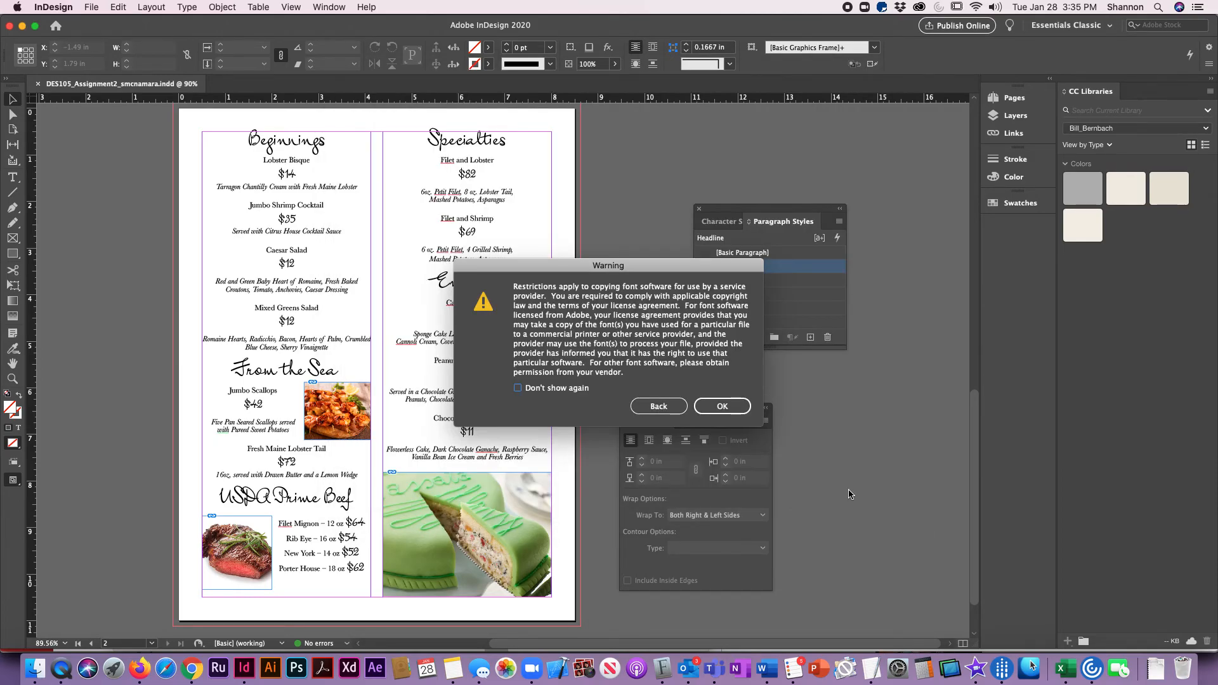
pyautogui.click(724, 407)
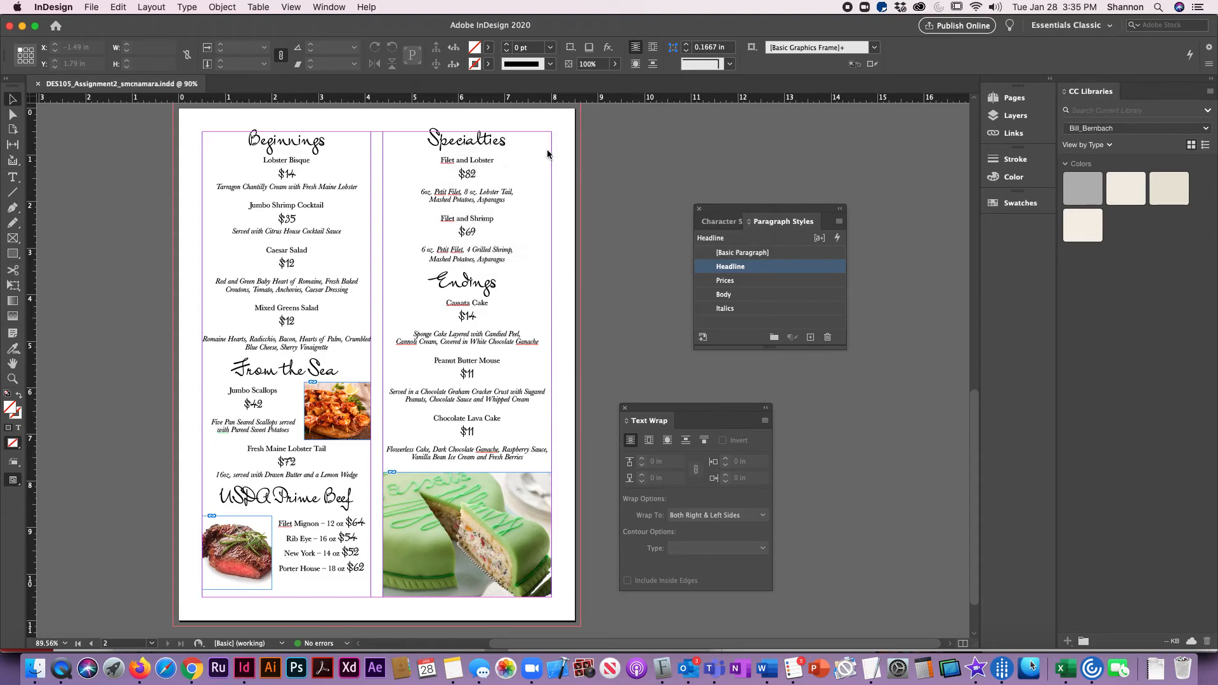
# Step: Start a PDF export with the High Quality Print preset into the package folder in Week 4, replacing the existing PDF
pyautogui.click(86, 184)
pyautogui.click(93, 7)
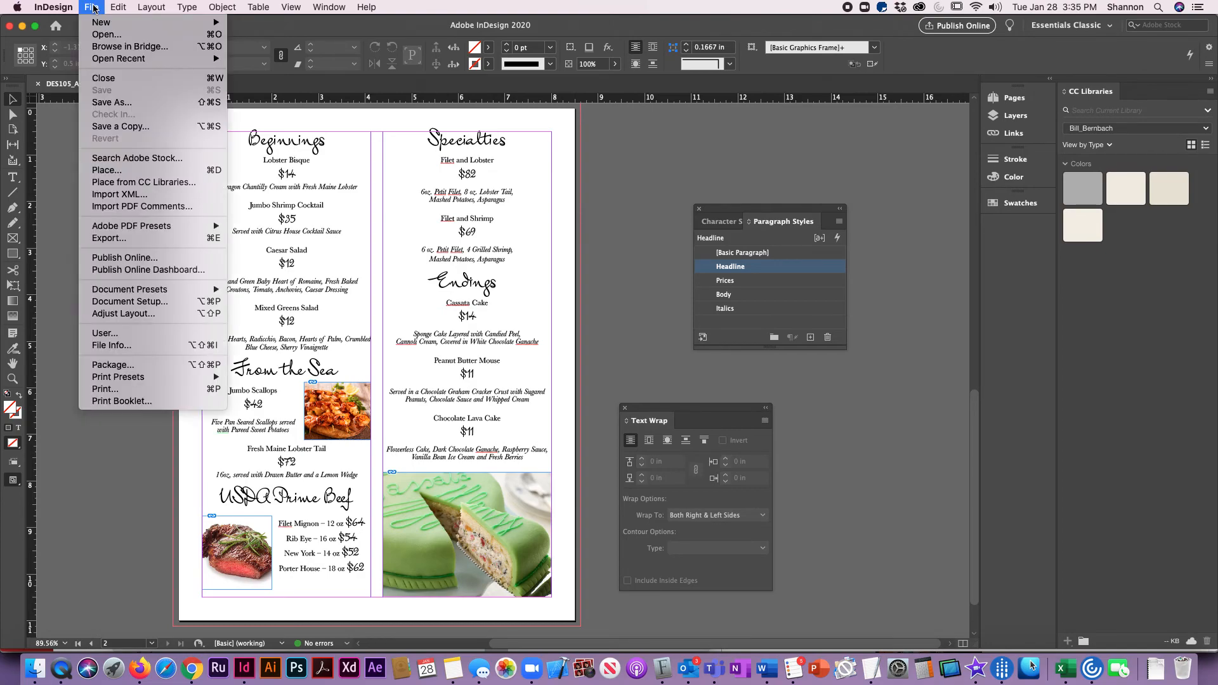
pyautogui.moveTo(123, 230)
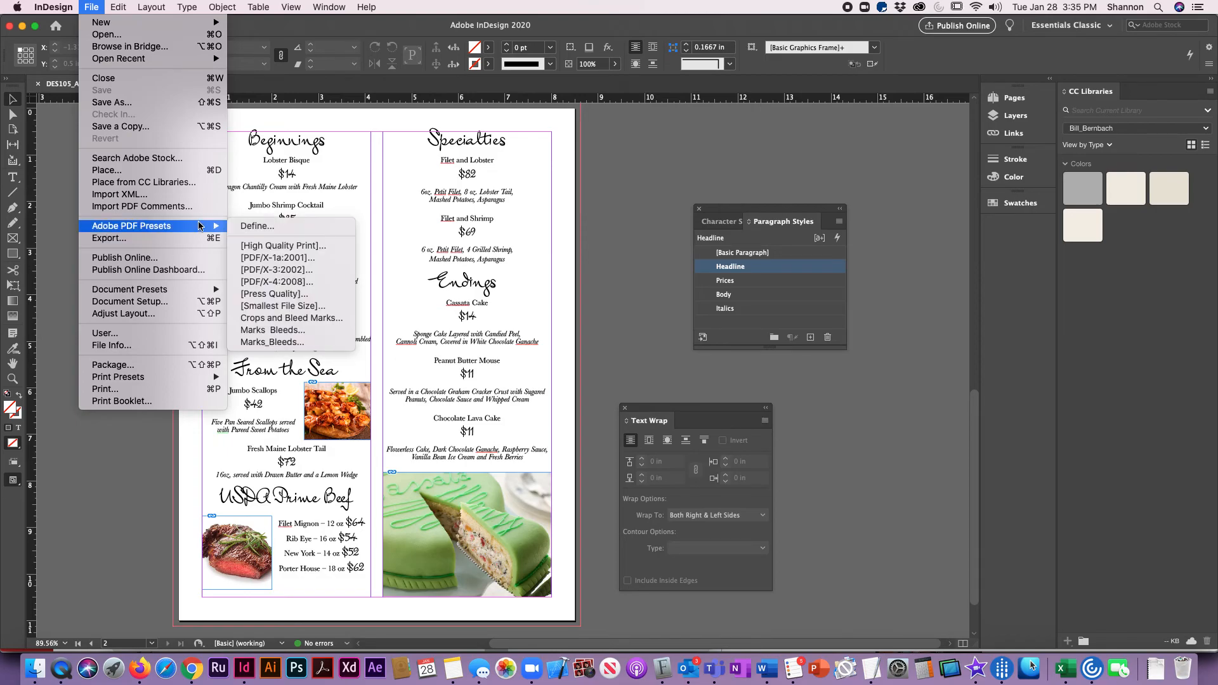
pyautogui.click(314, 249)
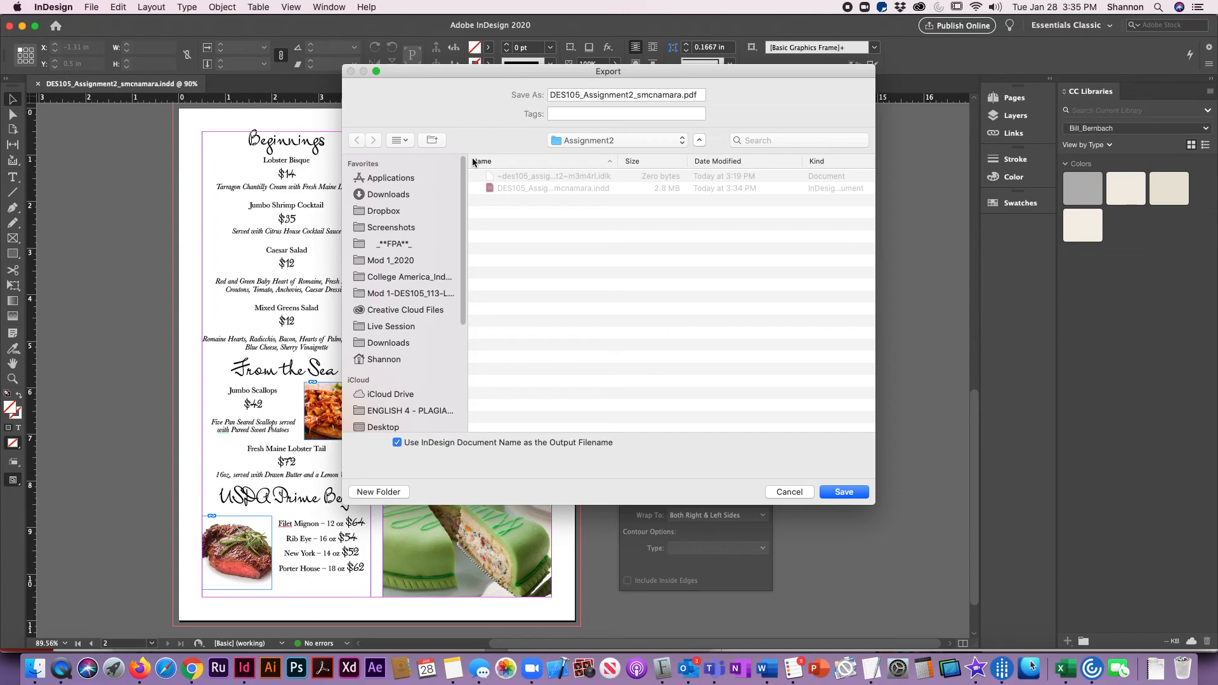
pyautogui.click(396, 295)
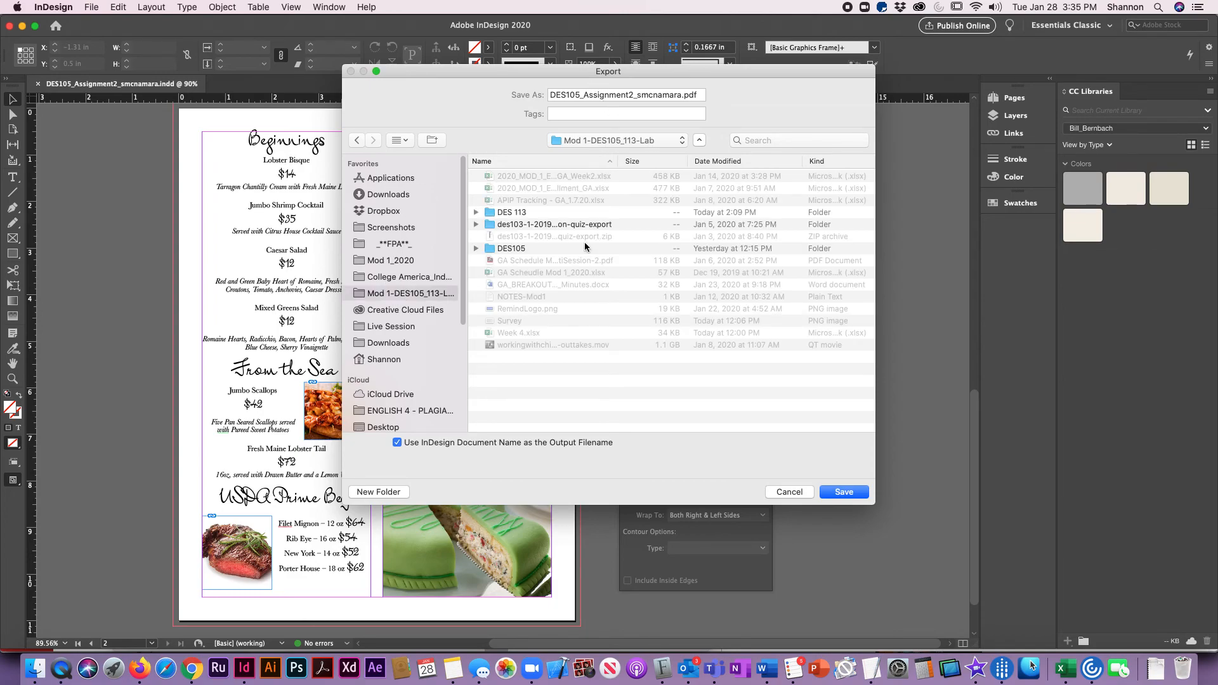
pyautogui.doubleClick(504, 248)
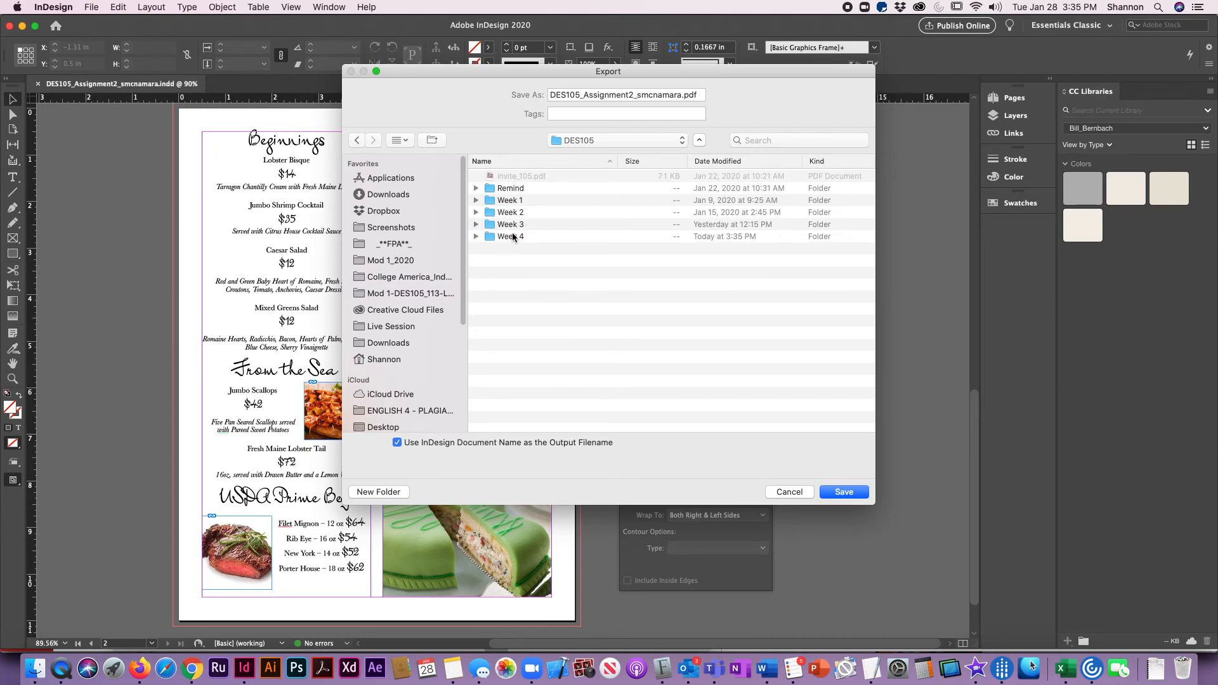
pyautogui.doubleClick(511, 236)
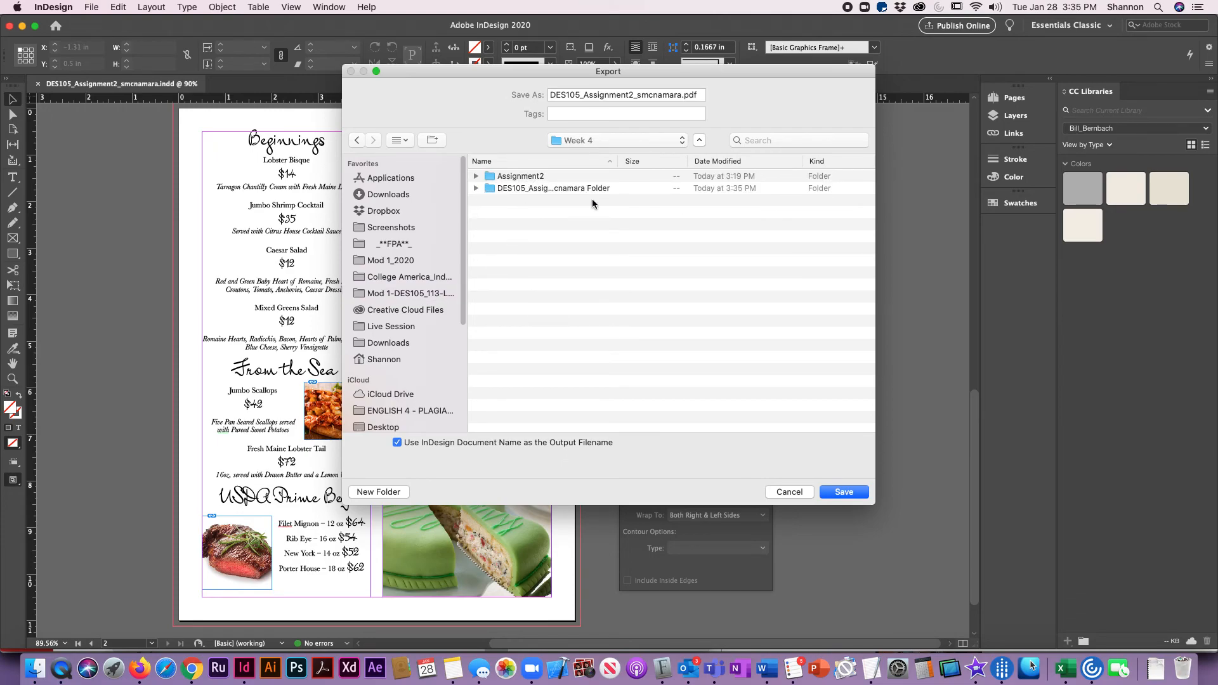
pyautogui.doubleClick(538, 189)
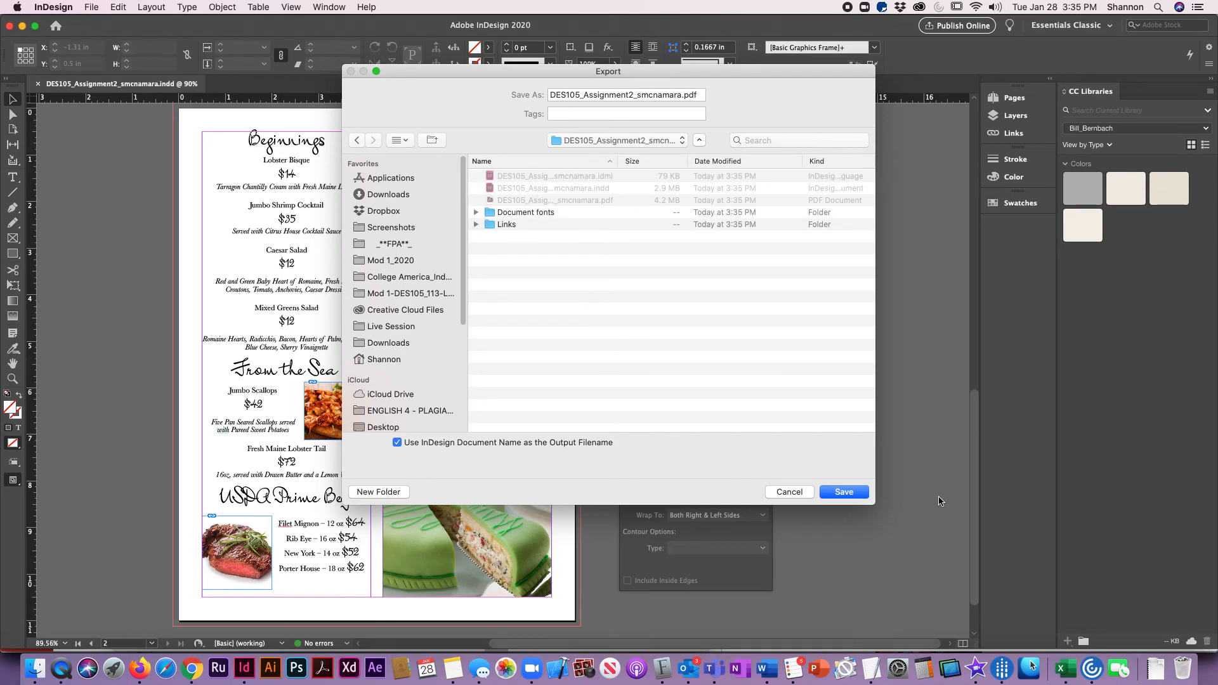
pyautogui.click(849, 499)
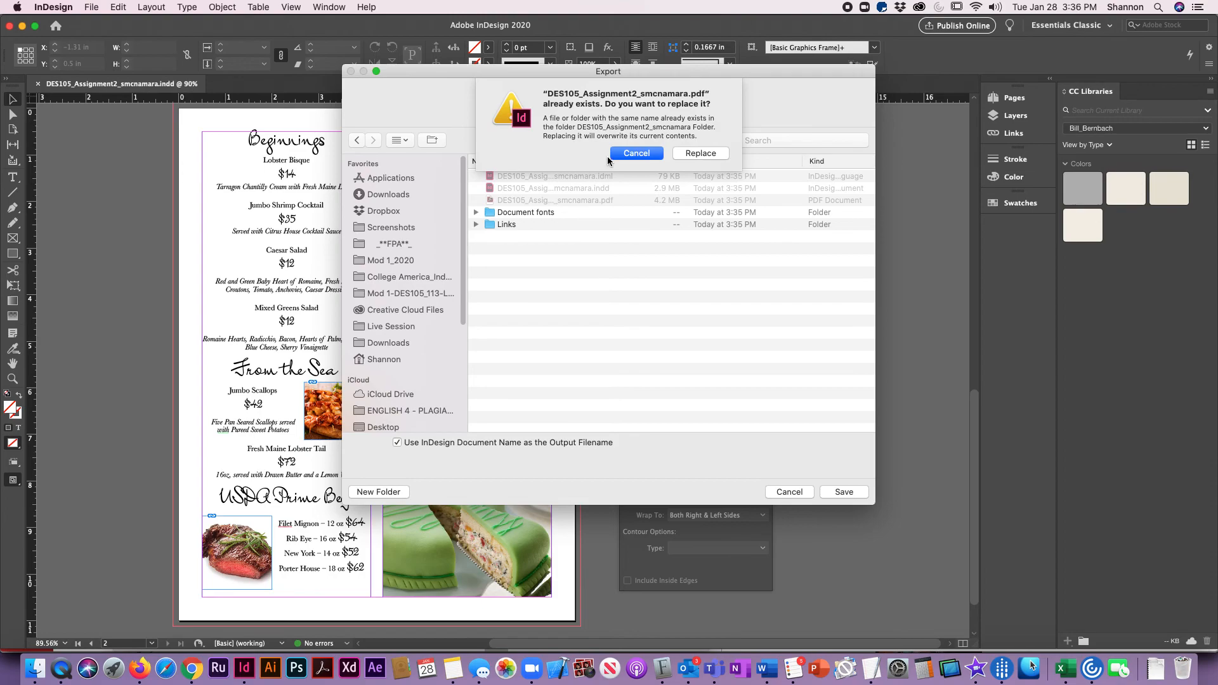
pyautogui.click(694, 153)
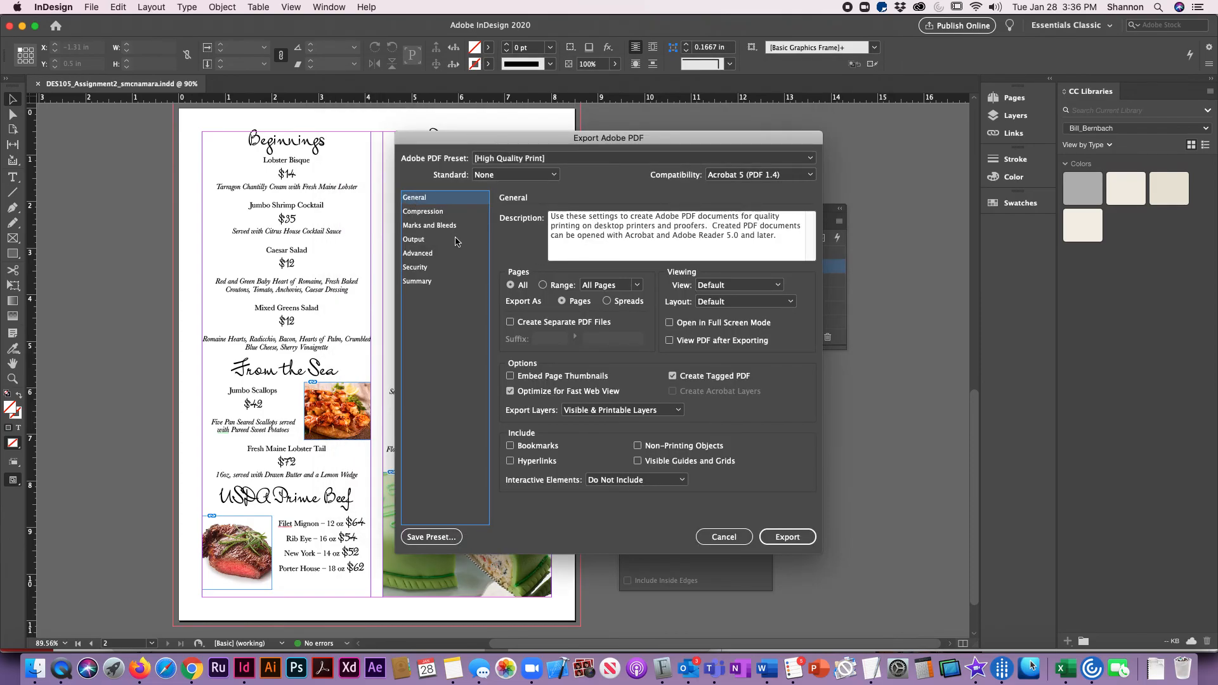
# Step: Enable All Printer's Marks and Use Document Bleed Settings, and export the PDF
pyautogui.click(434, 227)
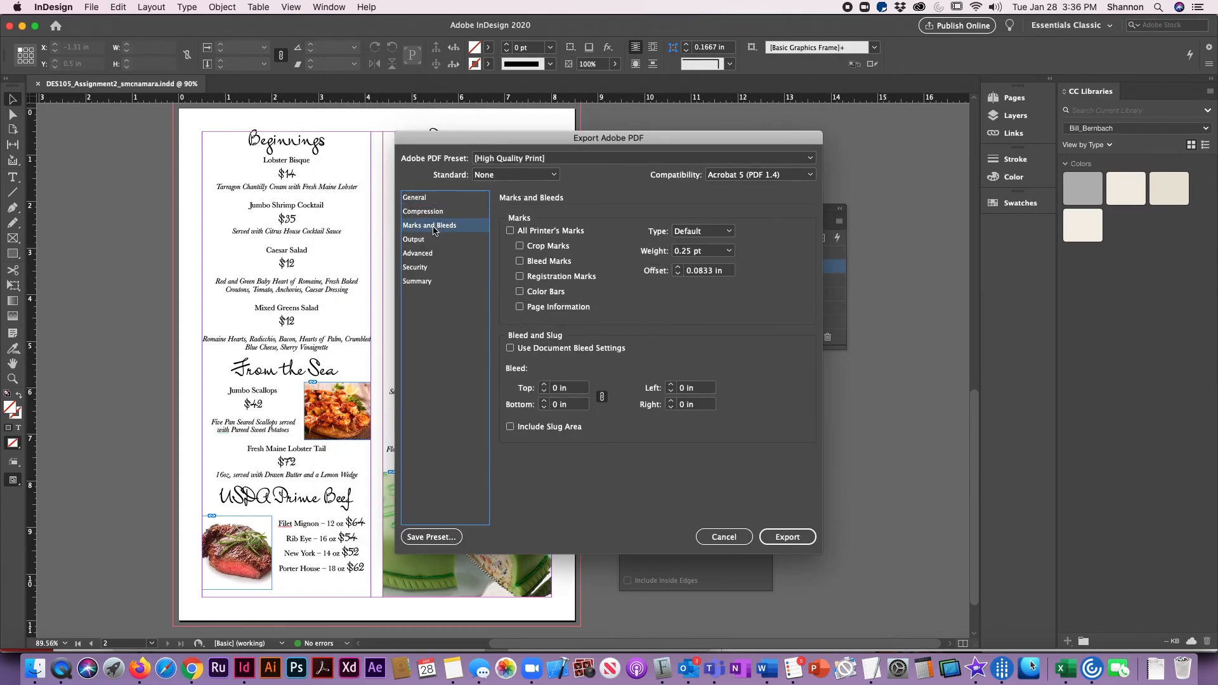
pyautogui.click(511, 231)
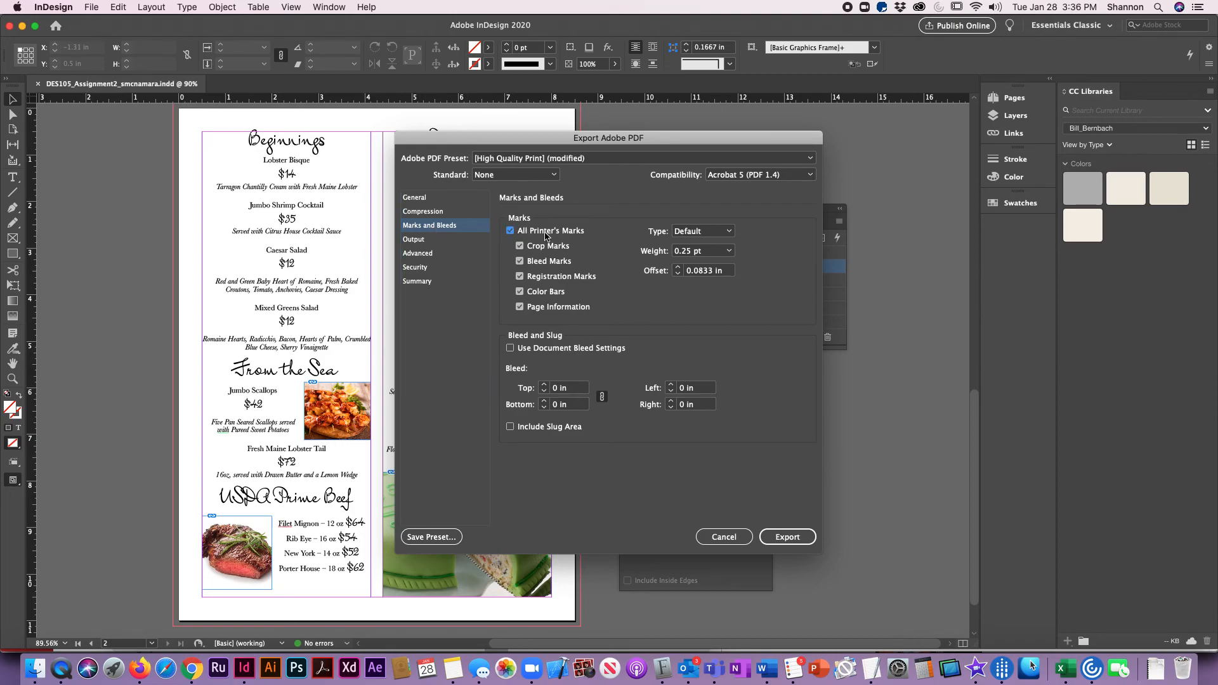
pyautogui.click(511, 348)
pyautogui.click(799, 538)
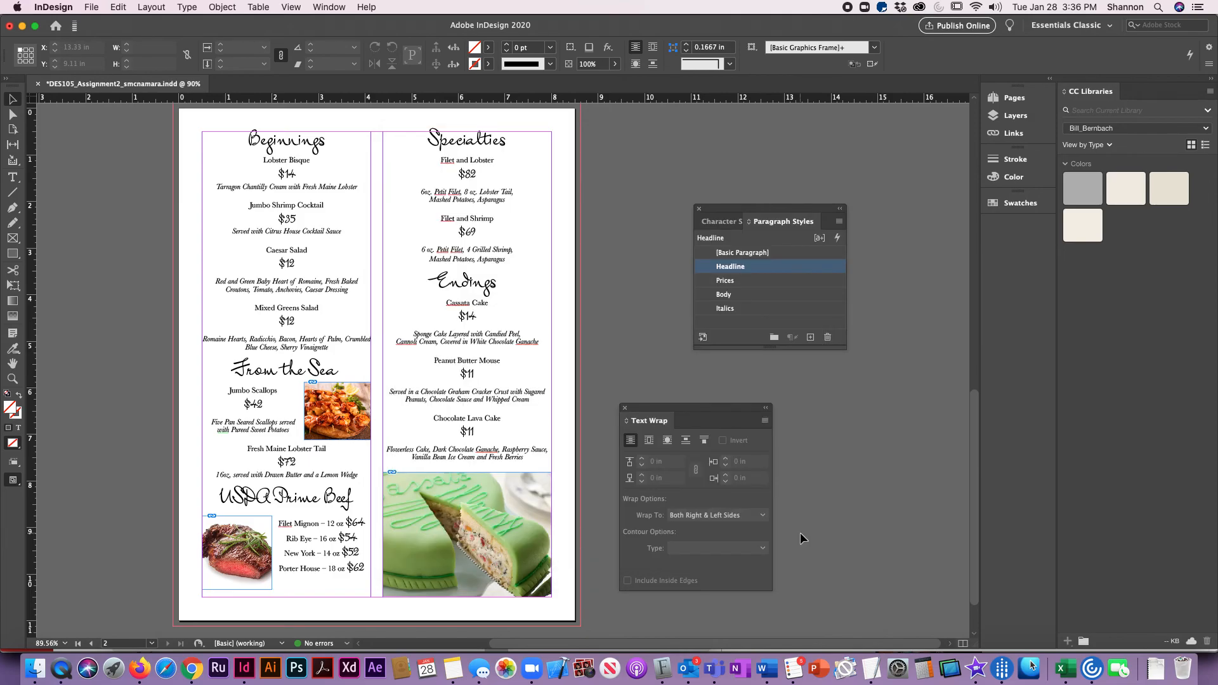
# Step: Switch to Finder, collapse the Assignment folder in Week 1, and go up to DES105 to open the Week 4 folder
pyautogui.click(37, 671)
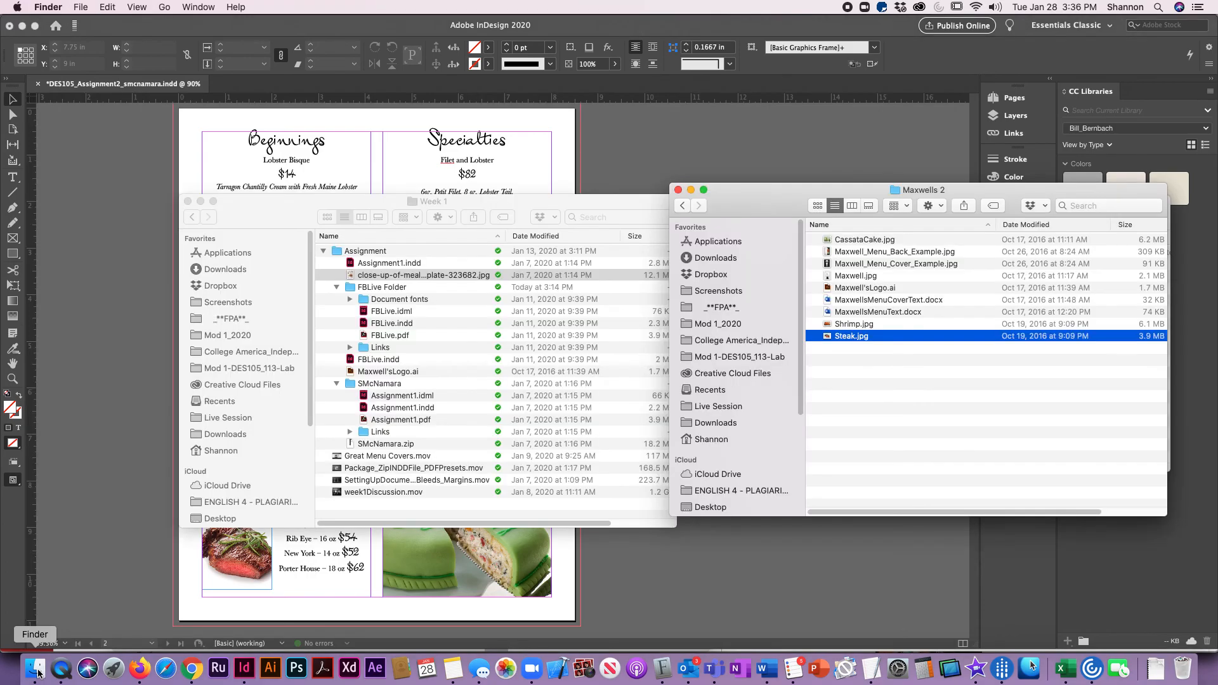
pyautogui.click(908, 455)
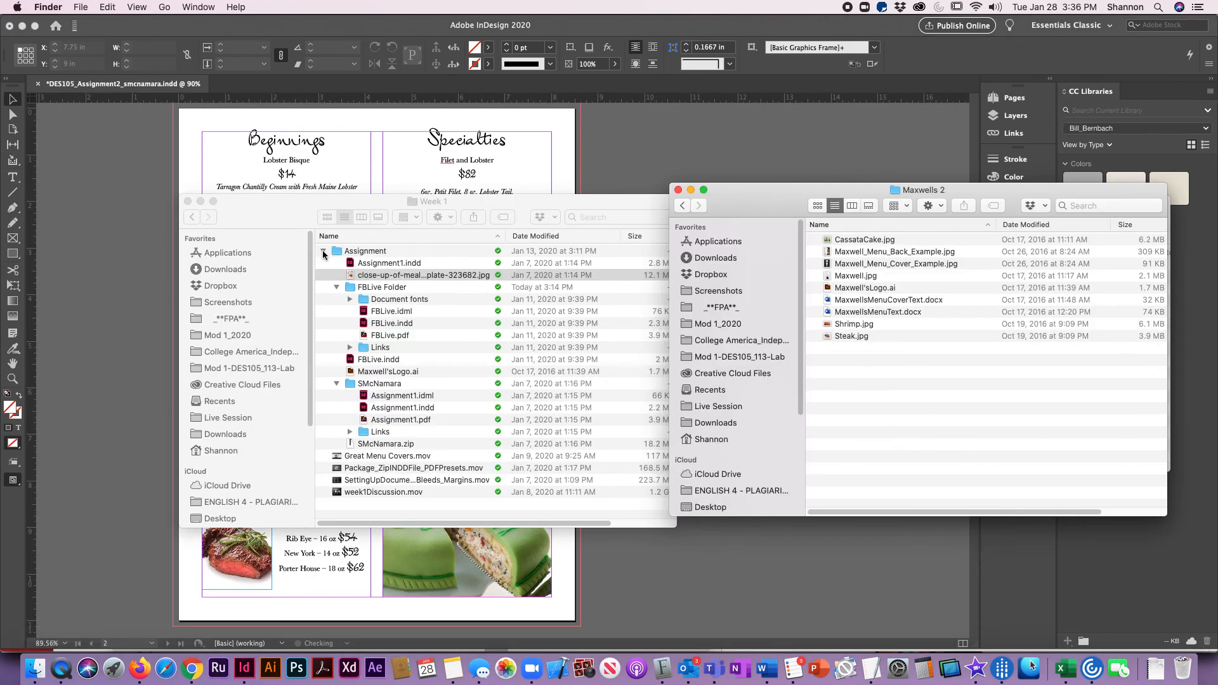
pyautogui.click(323, 250)
pyautogui.keyDown('super'); pyautogui.click(436, 203); pyautogui.keyUp('super')
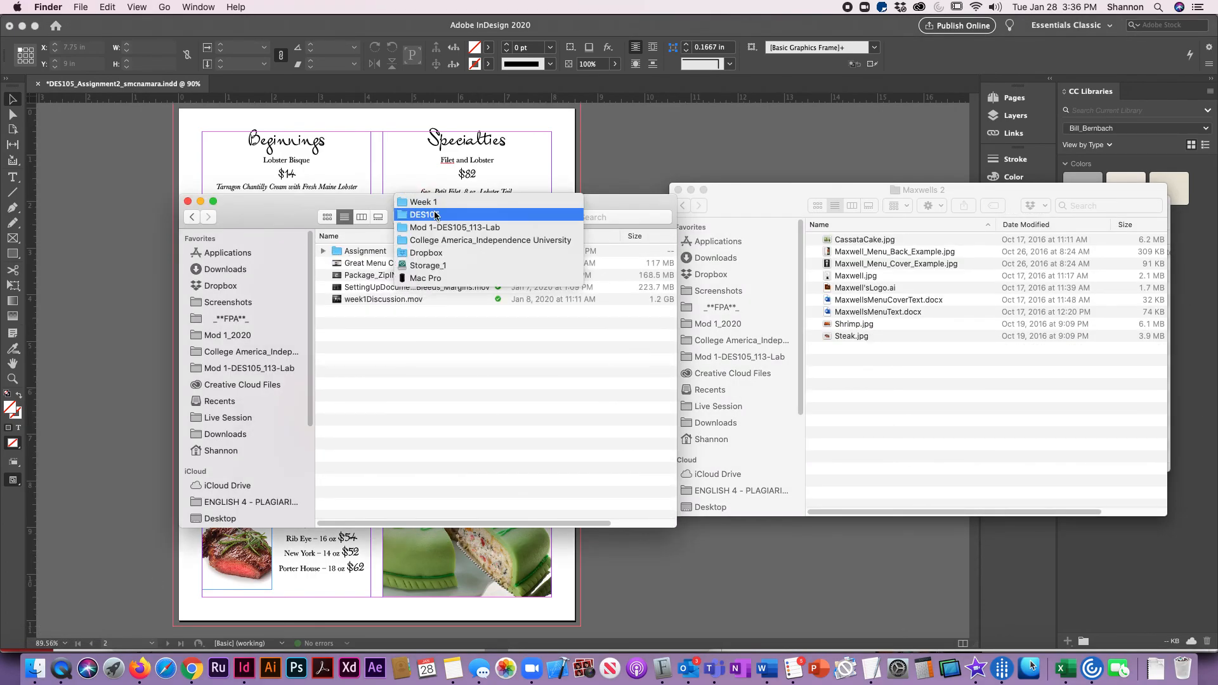
pyautogui.click(424, 215)
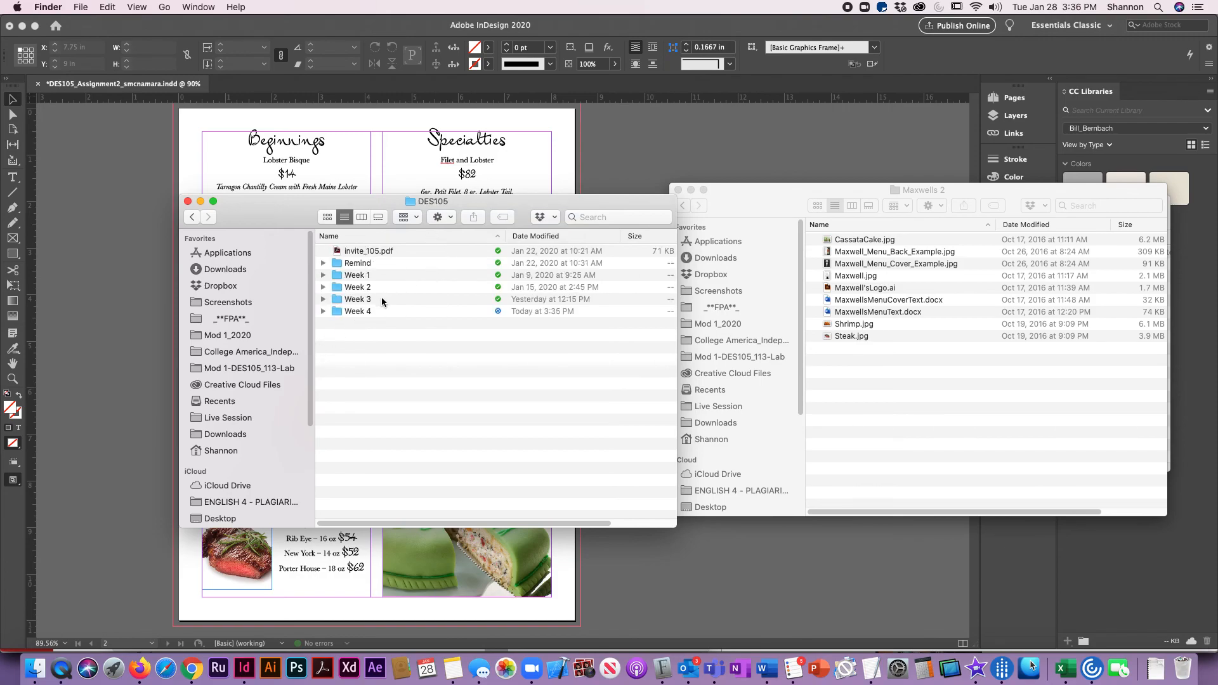
pyautogui.doubleClick(357, 311)
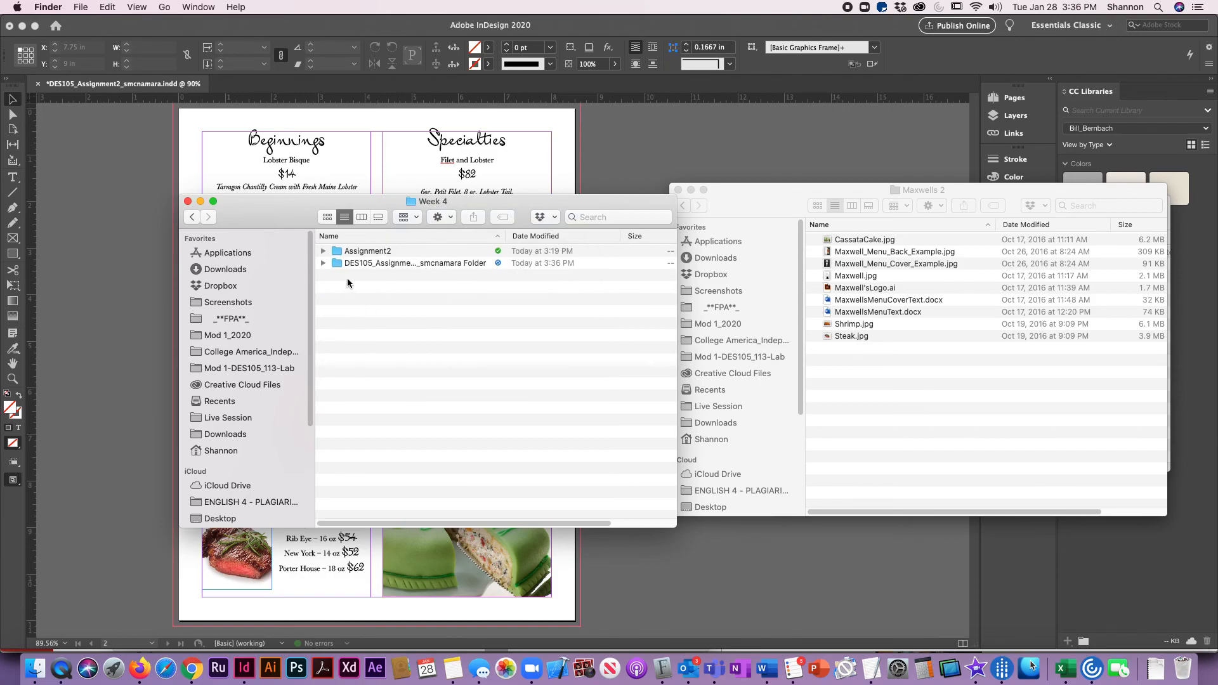
# Step: Compress the packaged DES105 Assignment2 folder in Week 4 into a zip archive and select the archive, keeping its default name
pyautogui.click(356, 262)
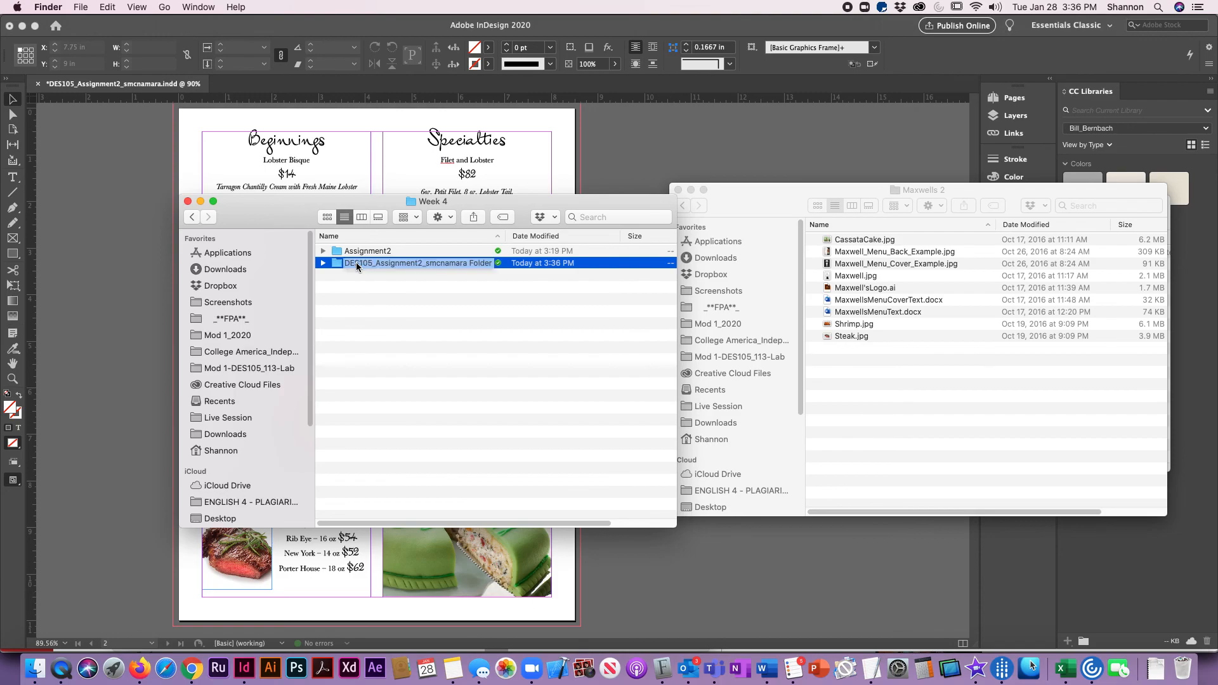
pyautogui.click(459, 369)
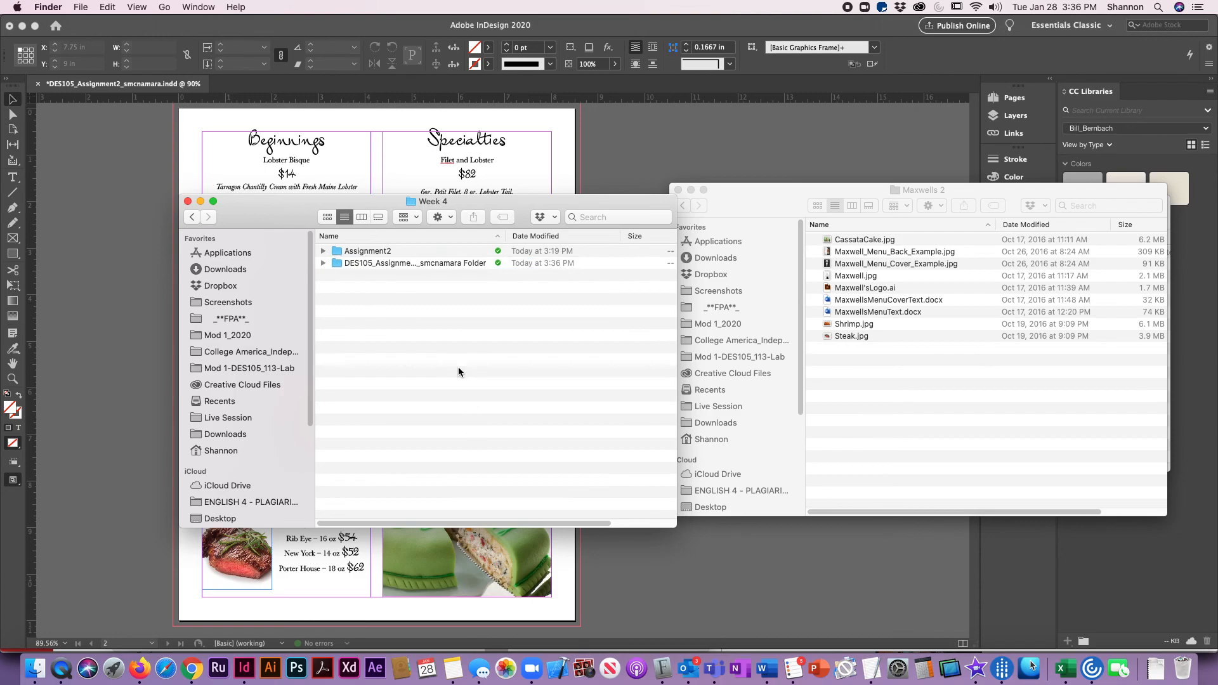
pyautogui.rightClick(360, 263)
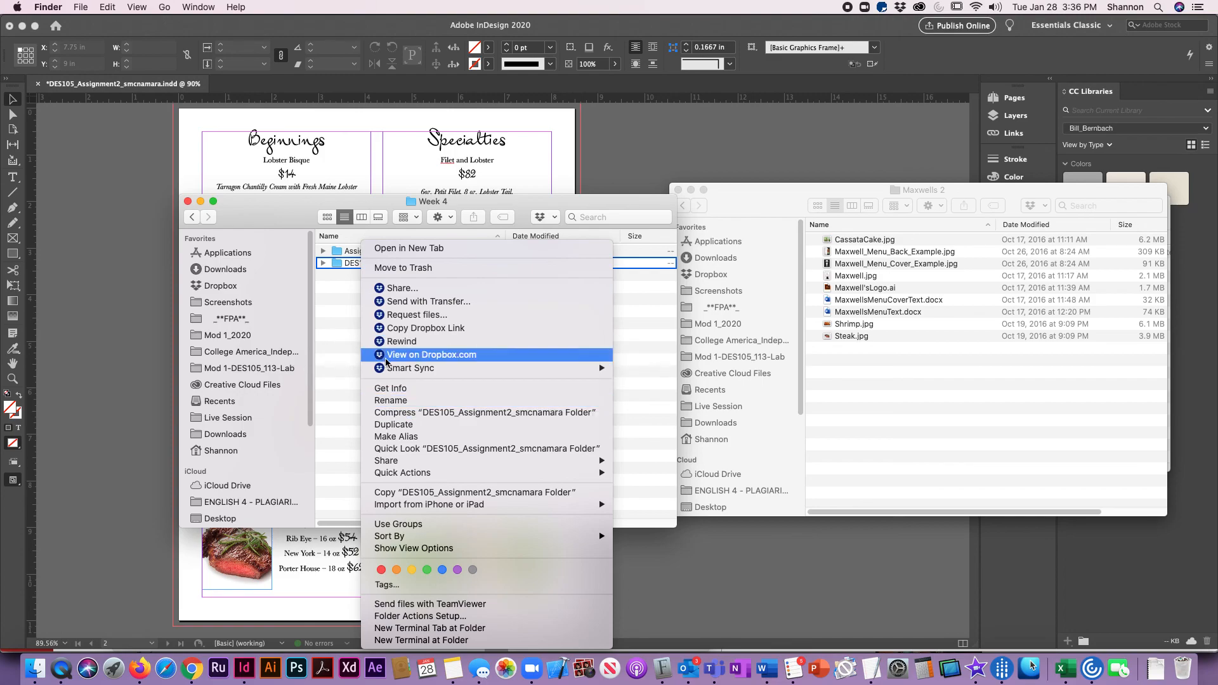
pyautogui.click(429, 414)
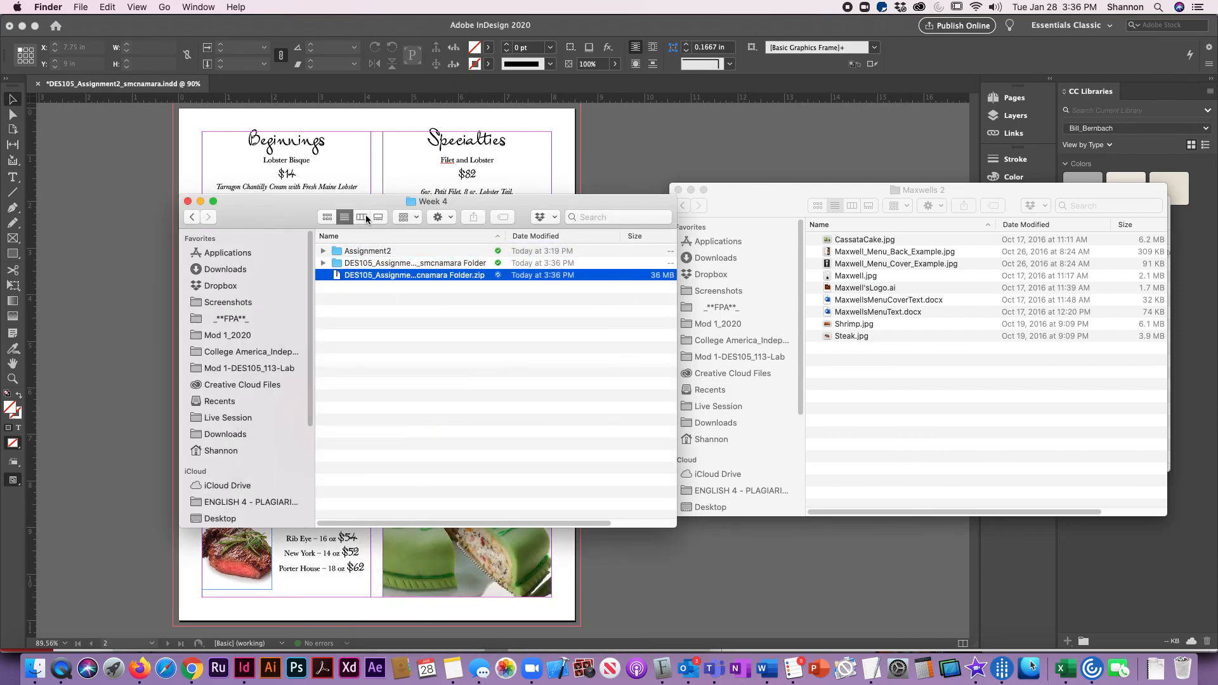
pyautogui.click(447, 276)
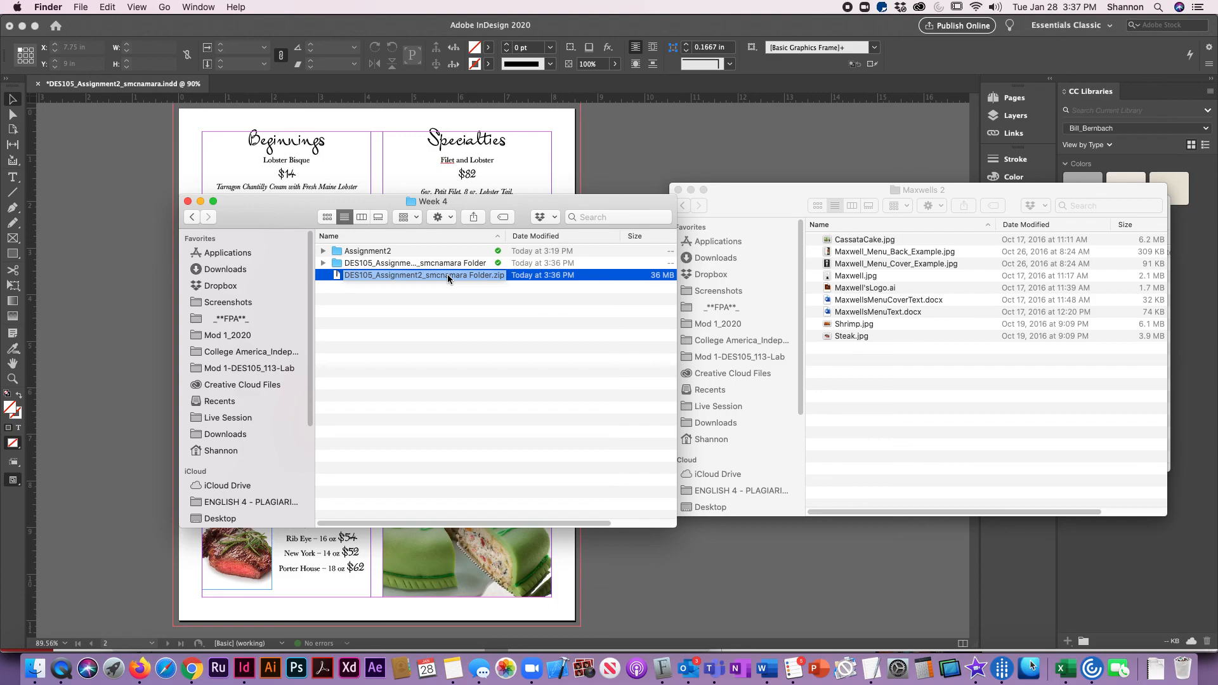
pyautogui.press('Return')
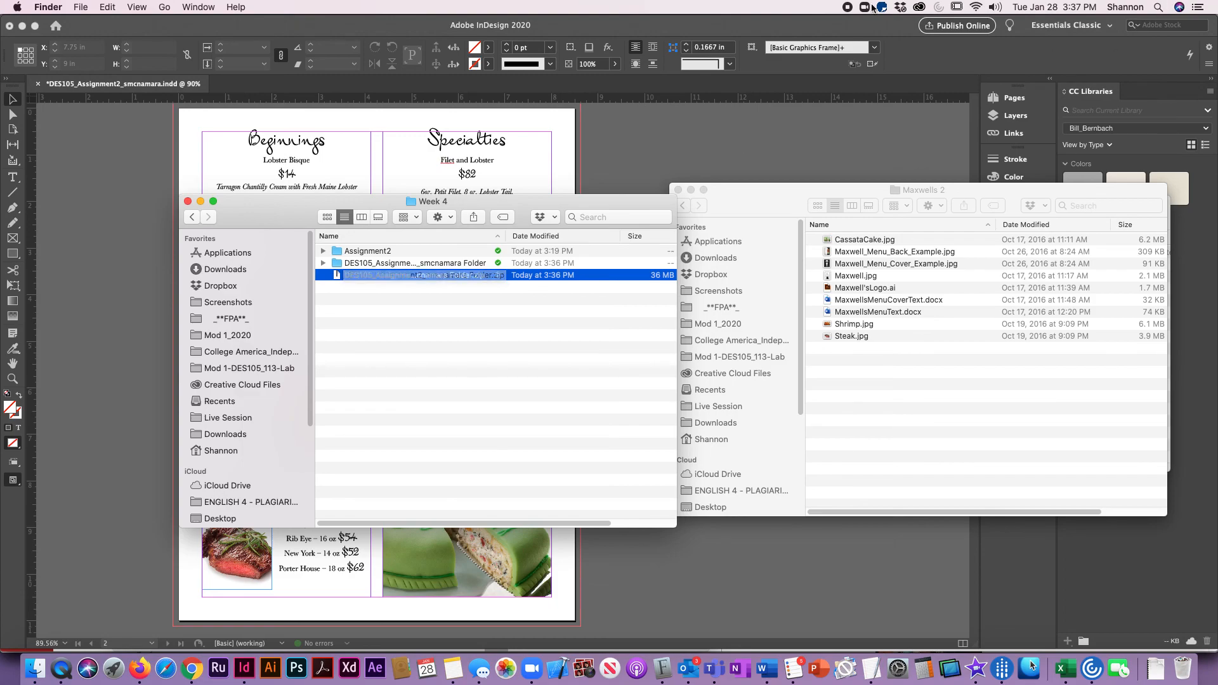